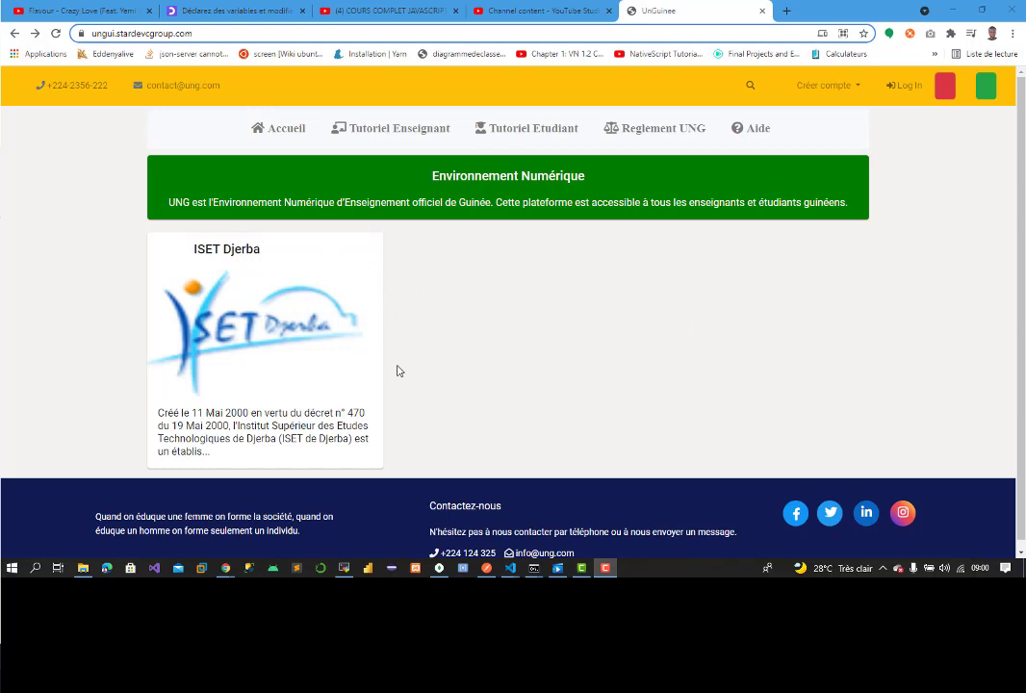
Step: Open the Enseignant registration form from the Créer compte menu
left_click(847, 92)
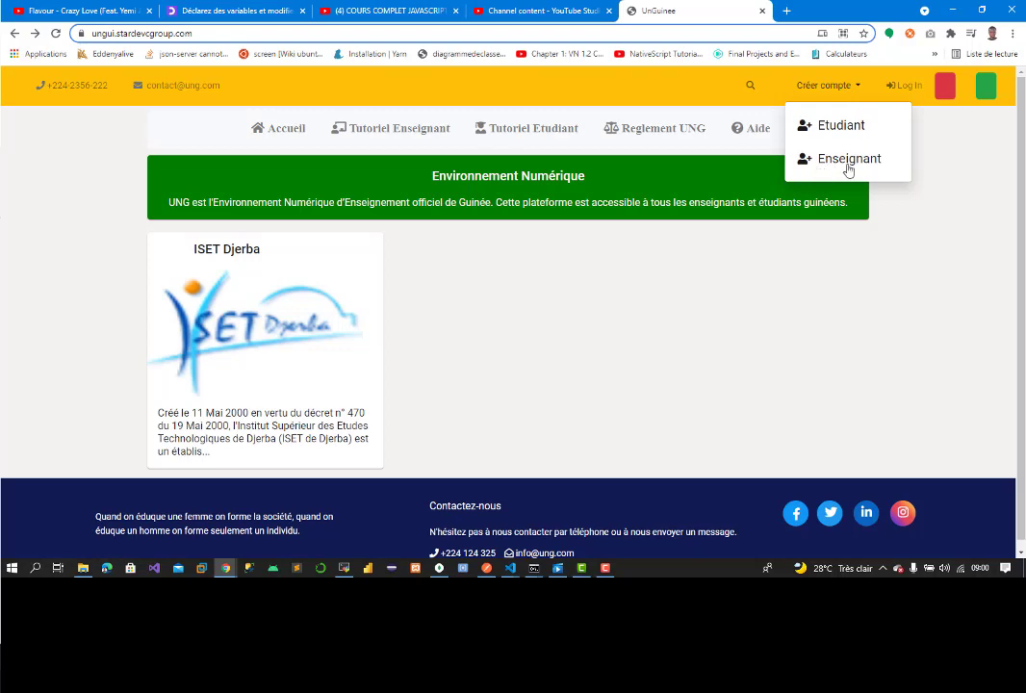
left_click(844, 161)
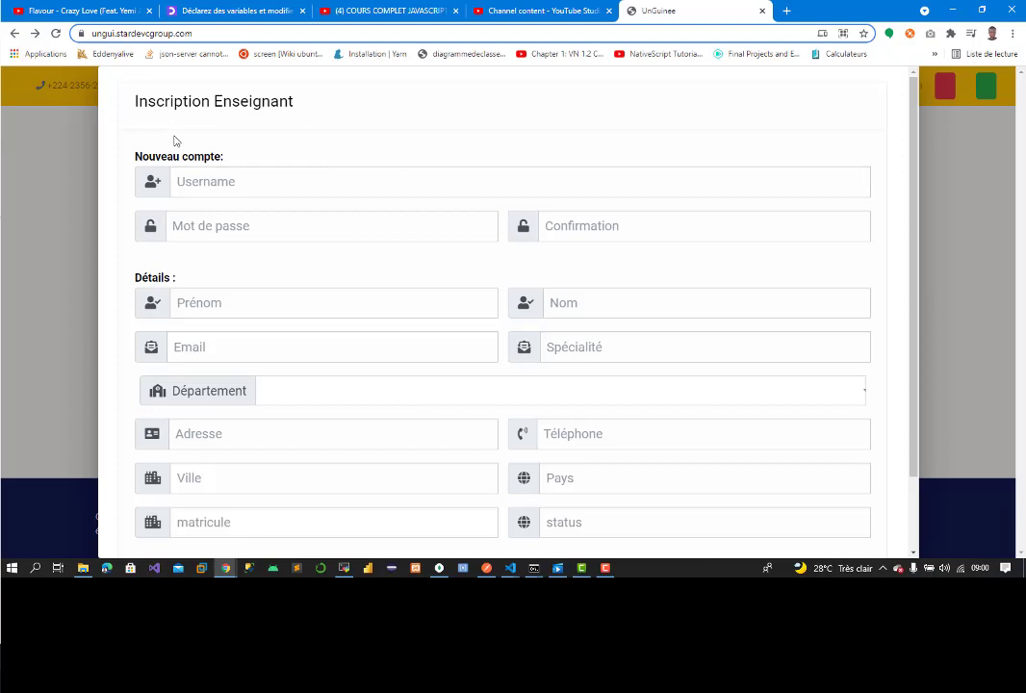
Step: Enter the account username, a password and the matching password confirmation
left_click(238, 182)
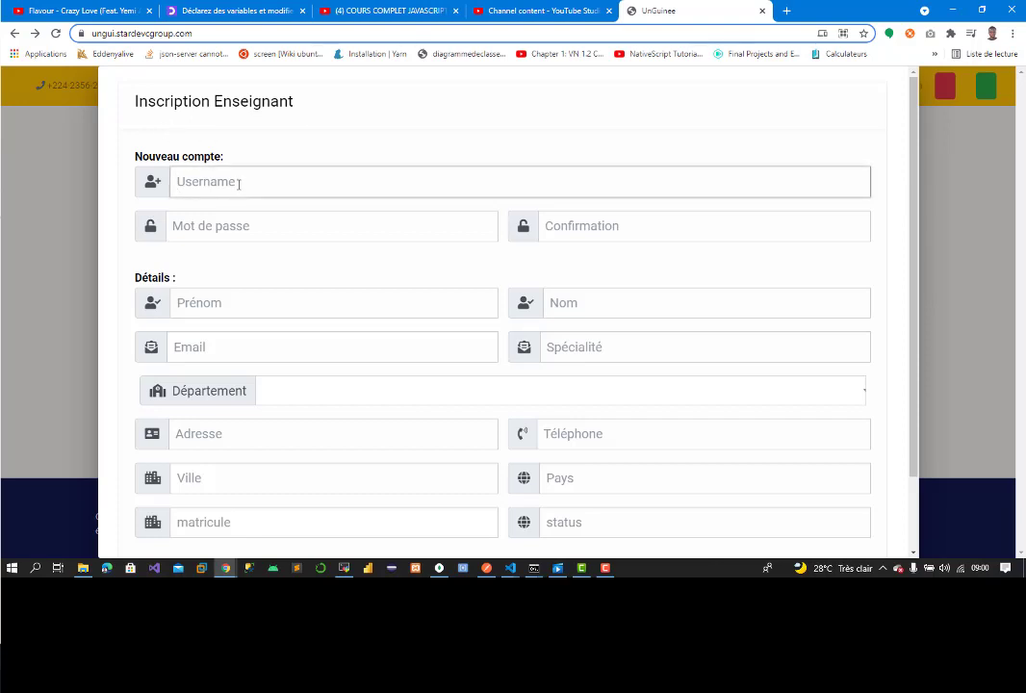
type("mo")
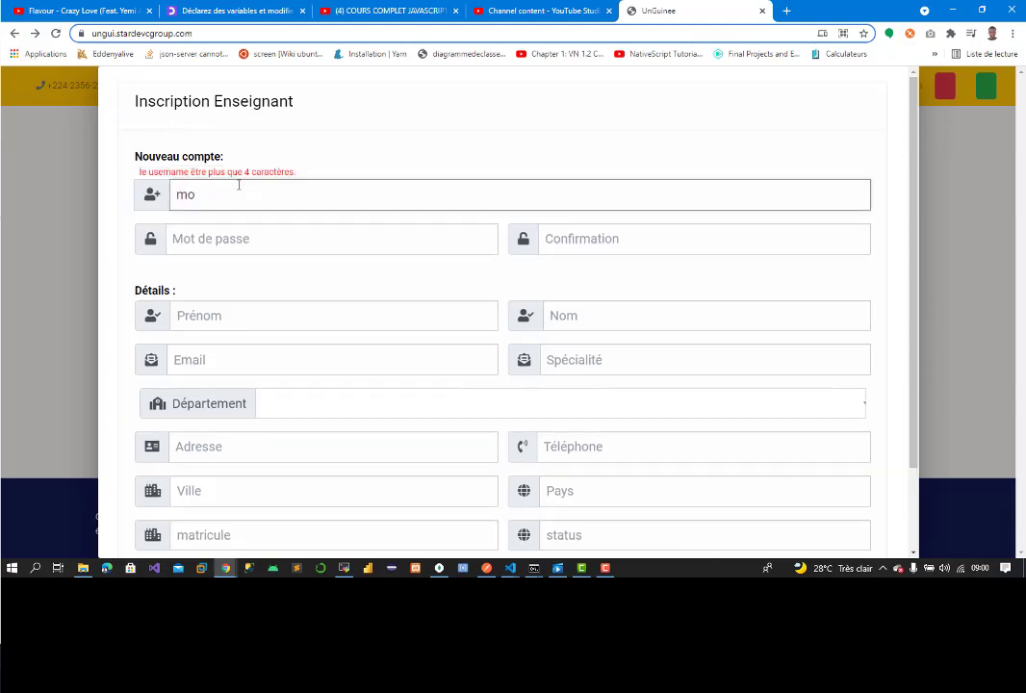
type("ussa")
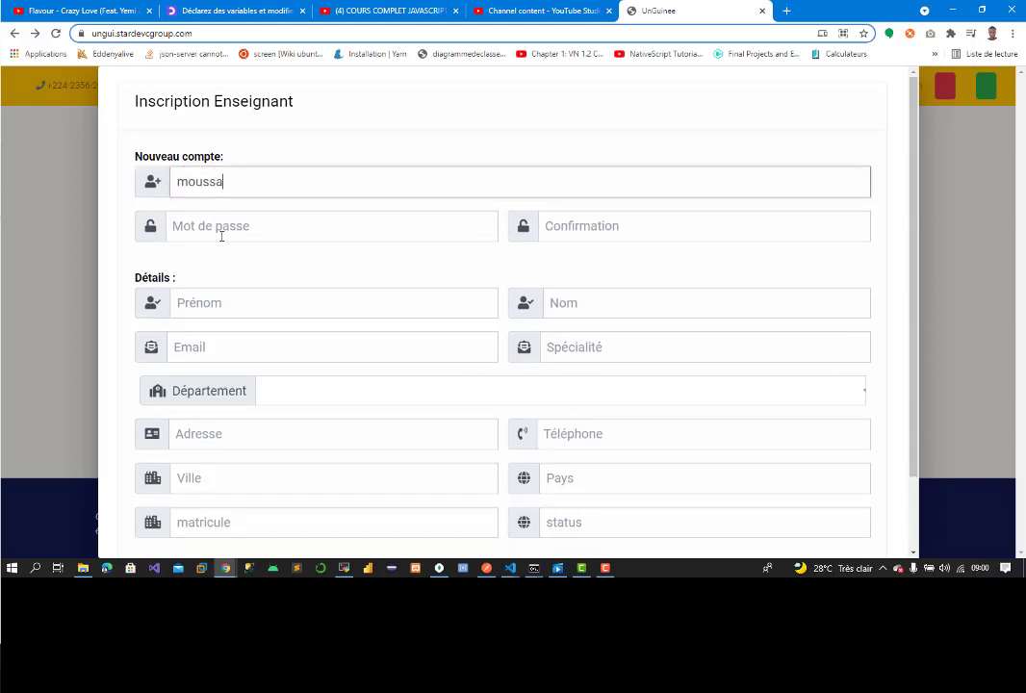
left_click(221, 236)
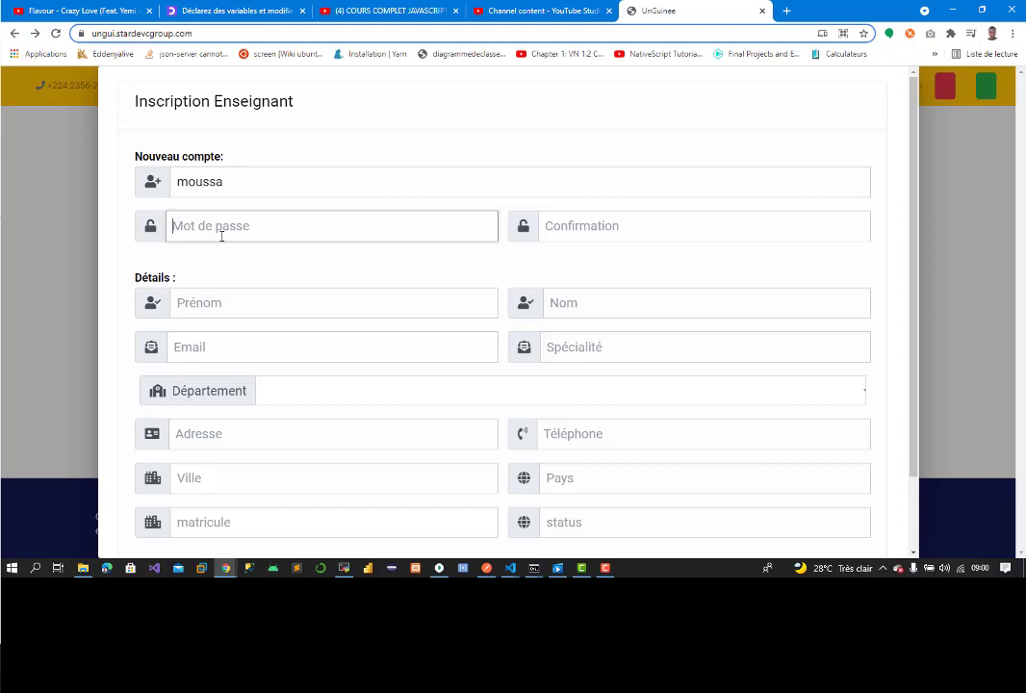
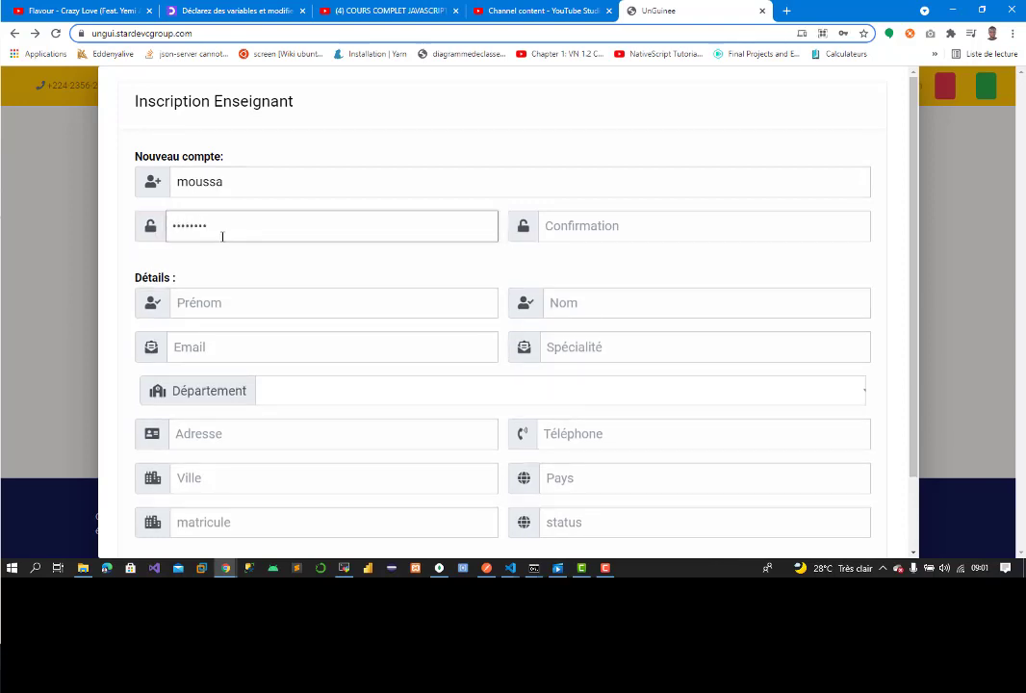
left_click(572, 233)
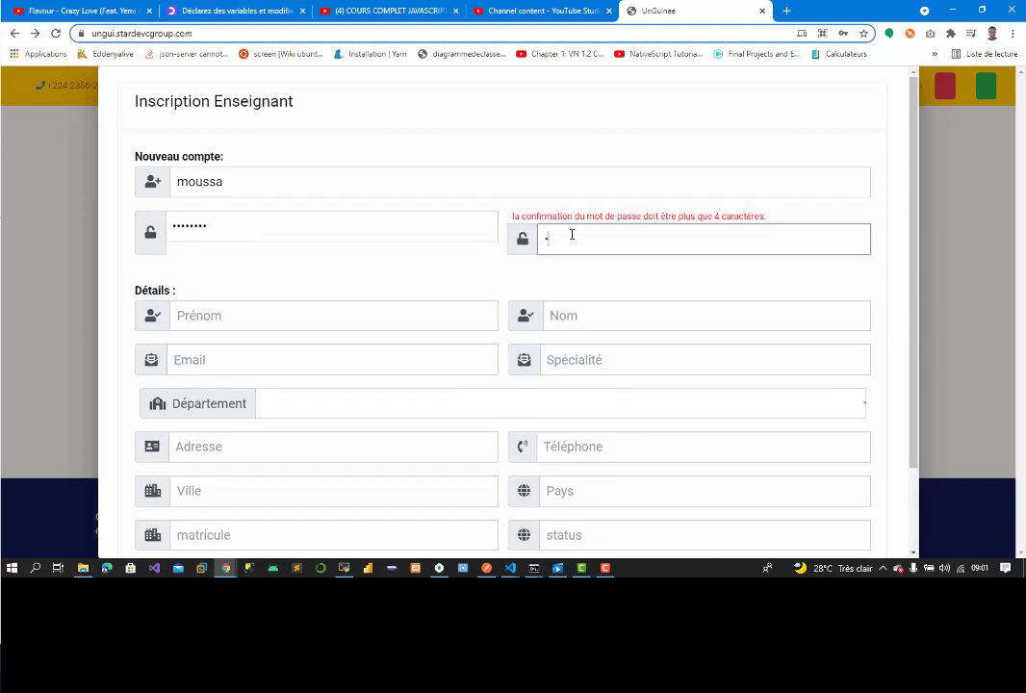
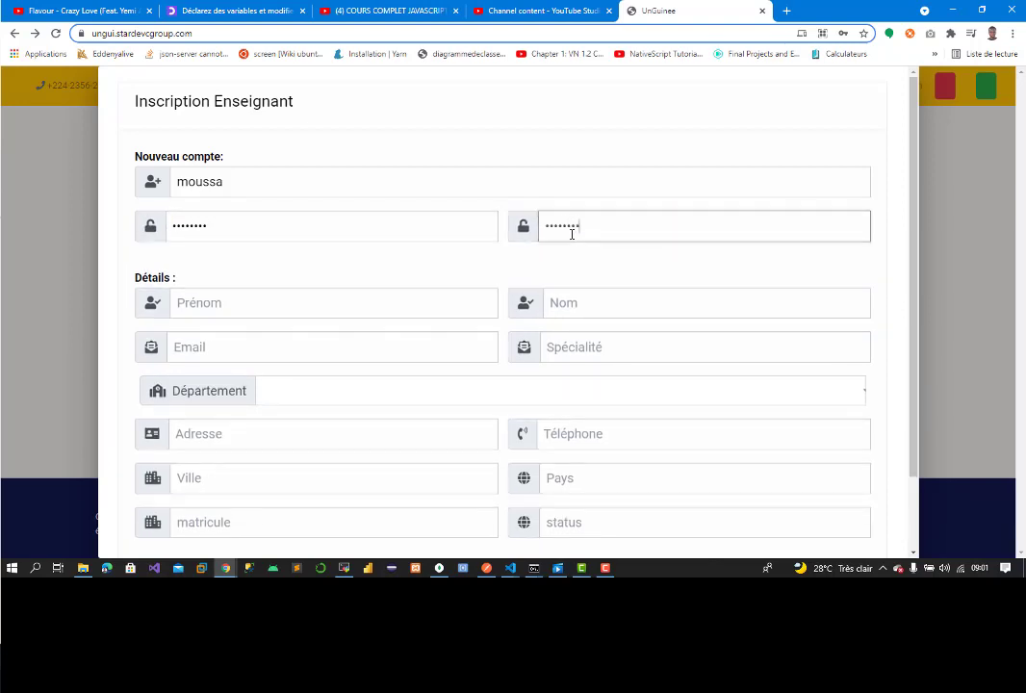
left_click(292, 302)
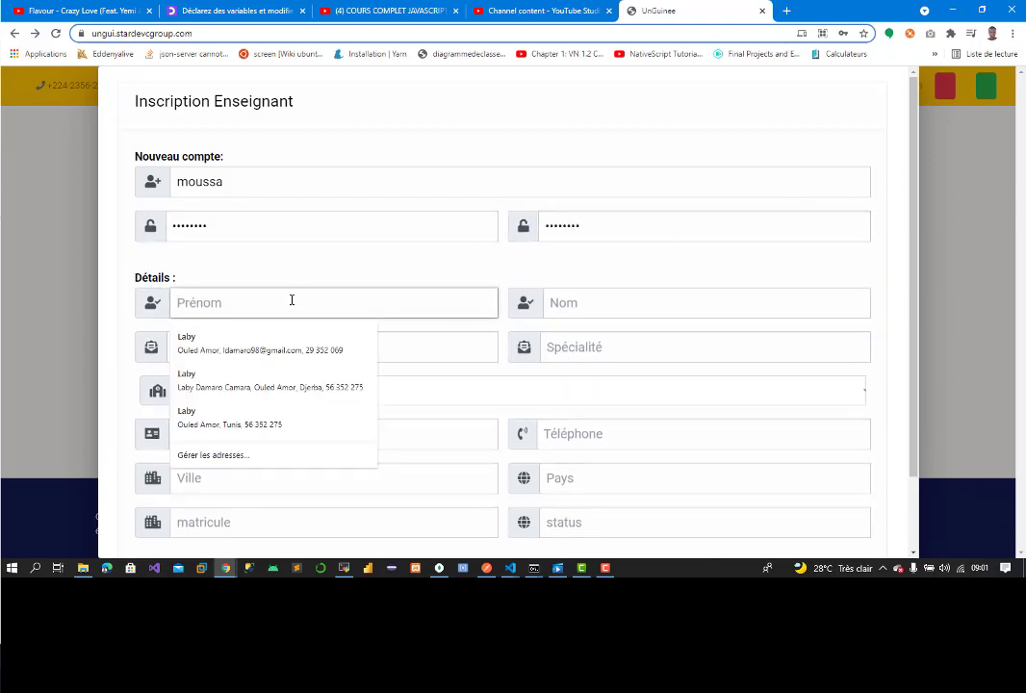
Step: Enter the first name, autofill the last name and contact fields, and correct the e-mail
type("Moussa")
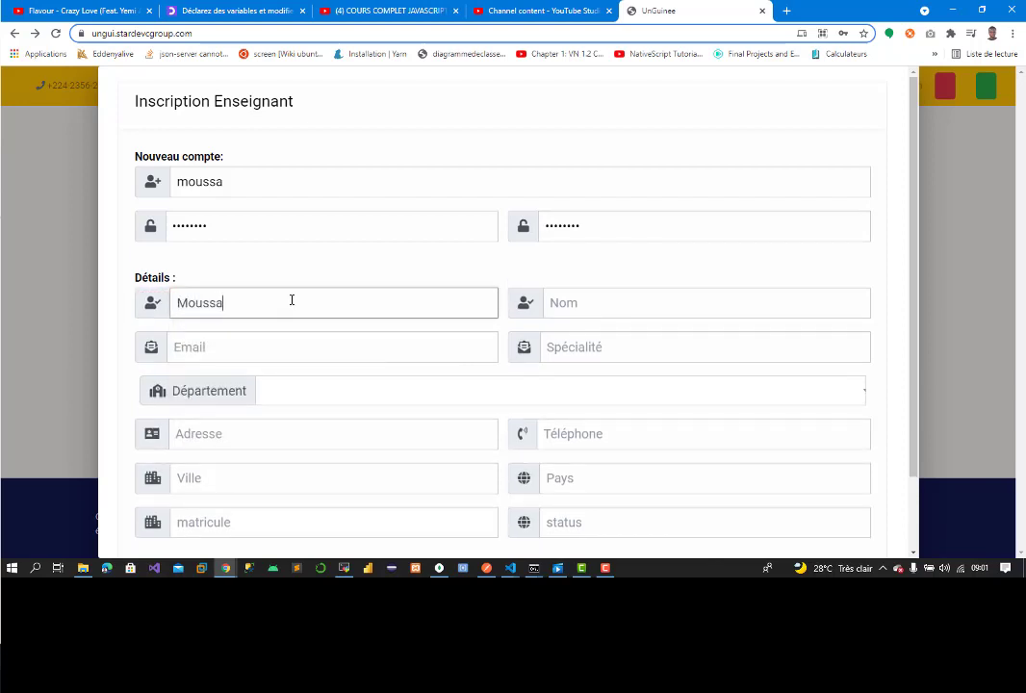
left_click(545, 302)
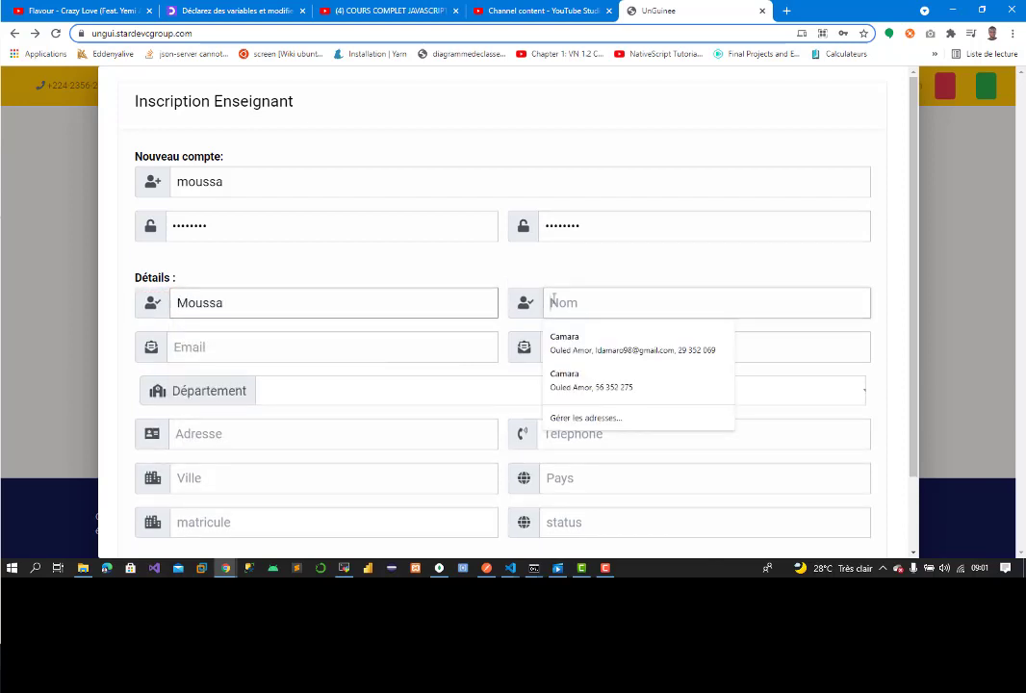
left_click(636, 337)
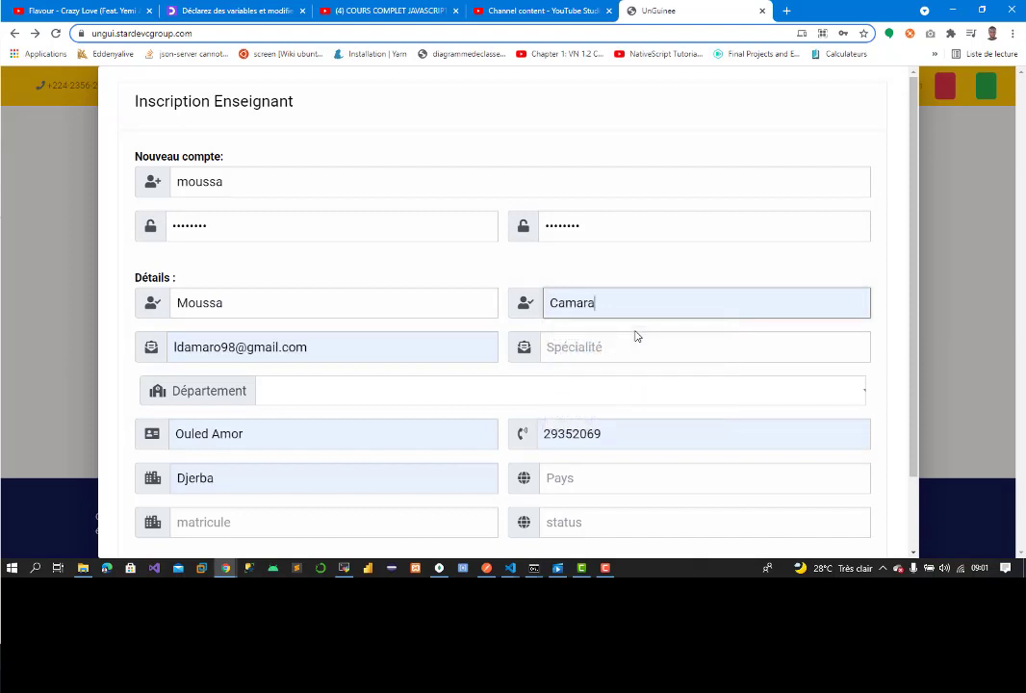
left_click(617, 347)
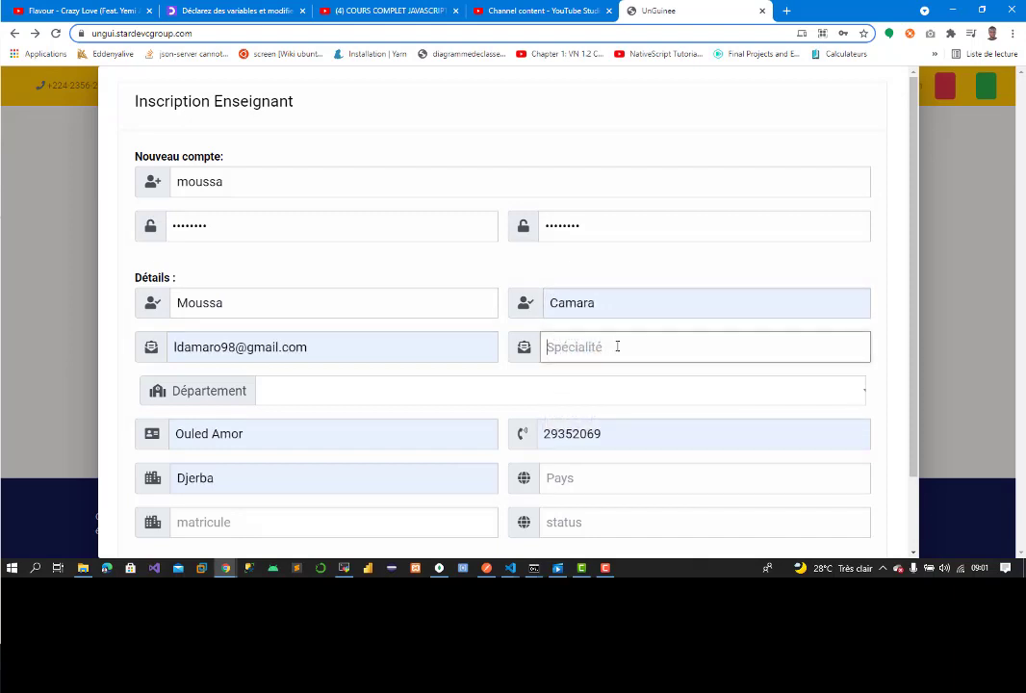
left_click(235, 342)
key("BackSpace")
key("BackSpace")
key("BackSpace")
key("BackSpace")
key("BackSpace")
key("BackSpace")
key("BackSpace")
key("BackSpace")
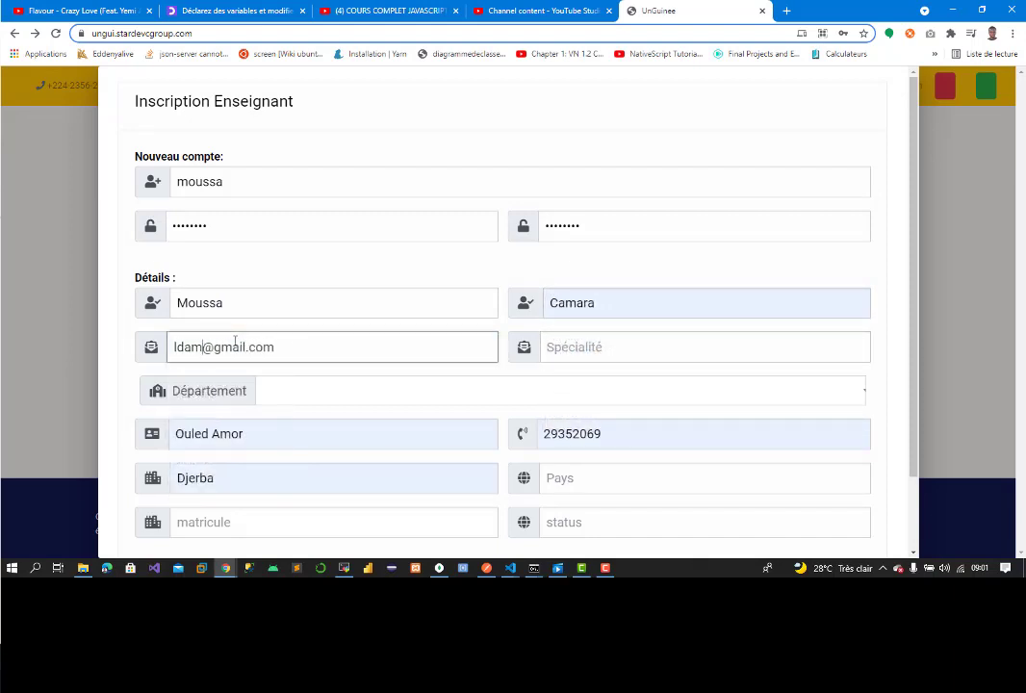
key("BackSpace")
type("mouss")
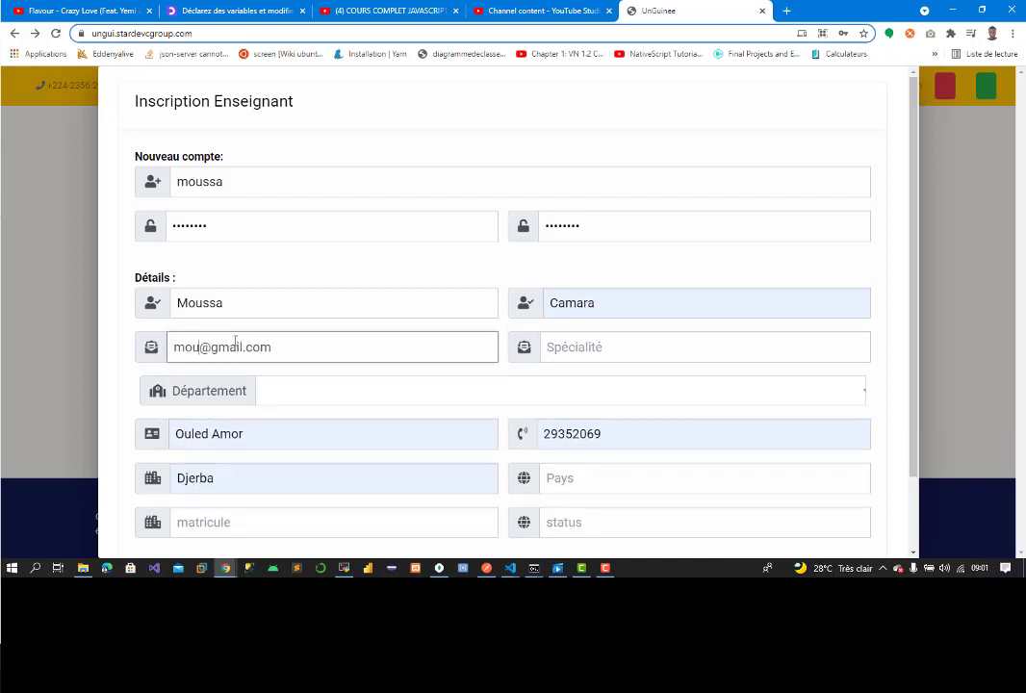
type("a")
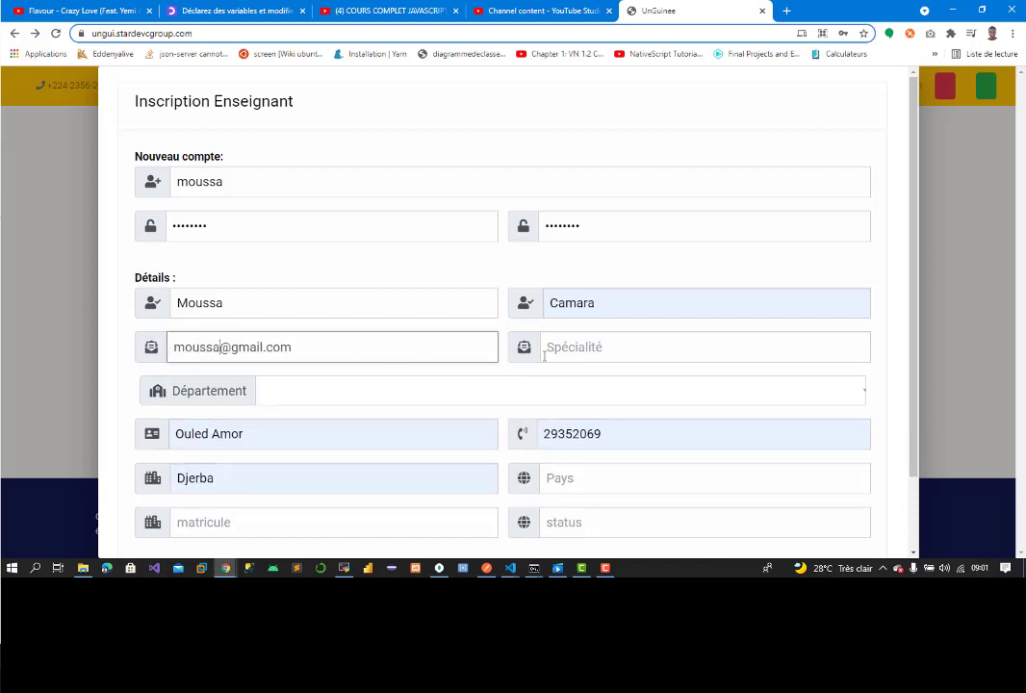
Step: Set the specialty to Informatique and the department to Technologies de l'Informatique
left_click(549, 348)
type("Inf")
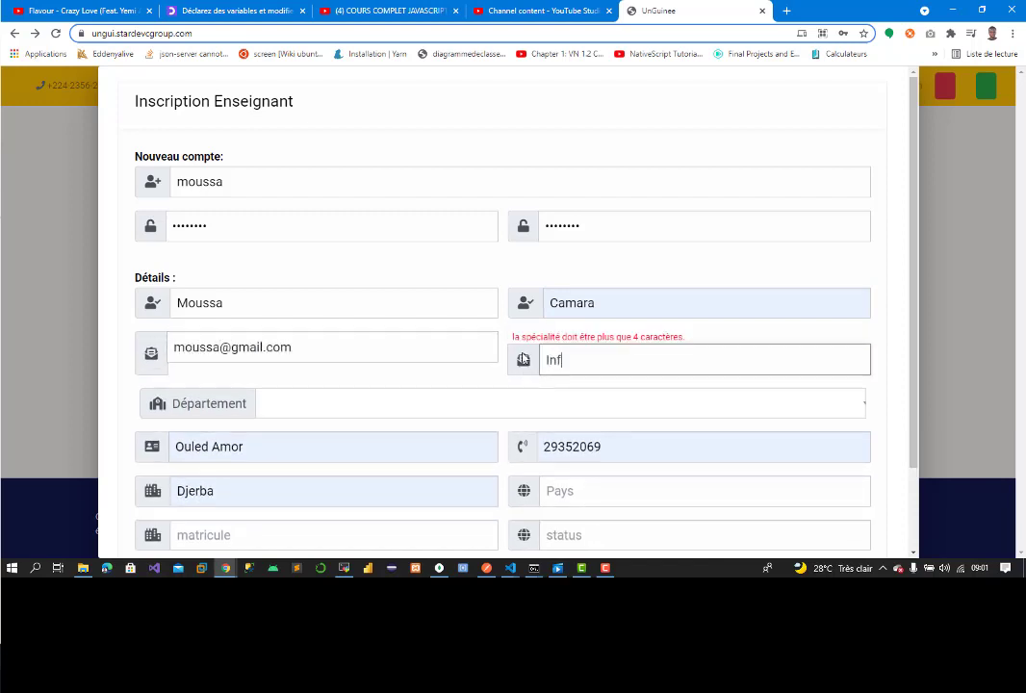
type("ormat")
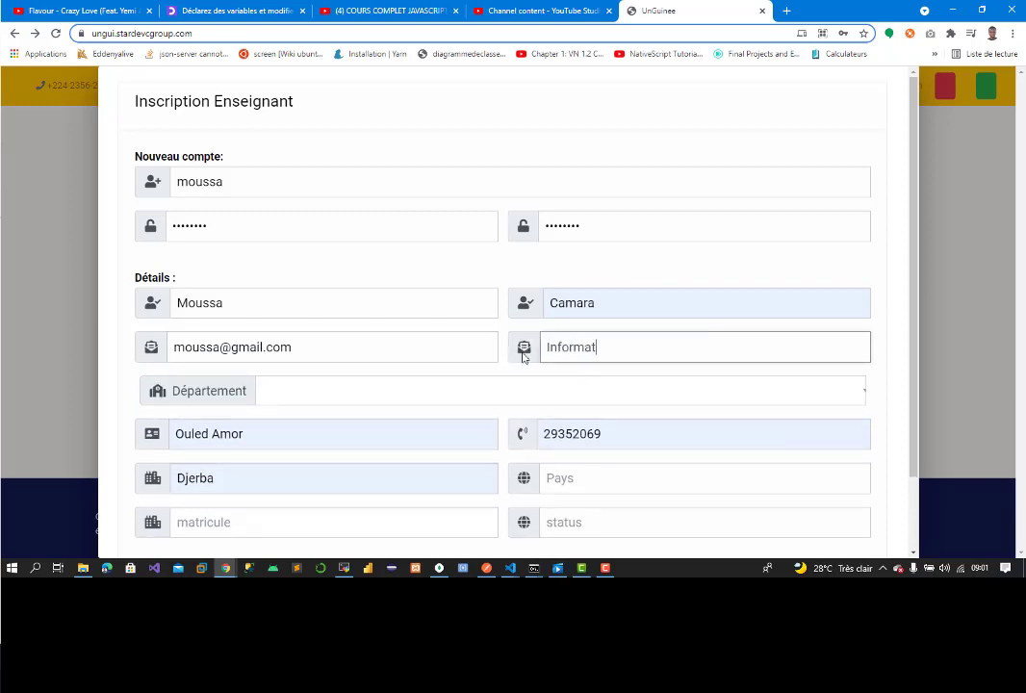
type("ique")
left_click(355, 387)
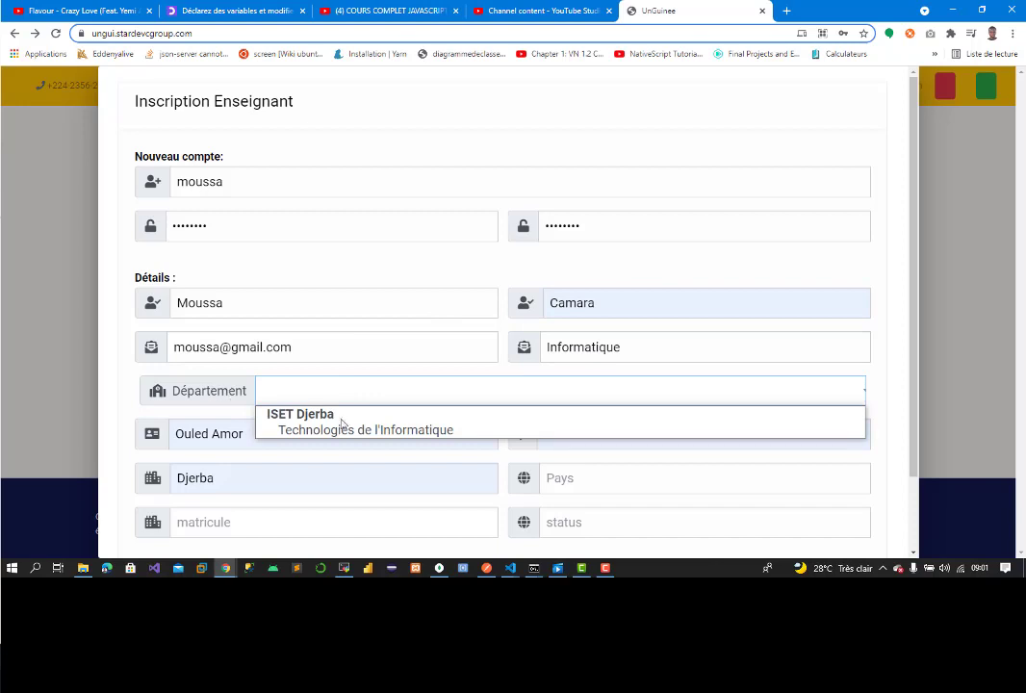
key("Down")
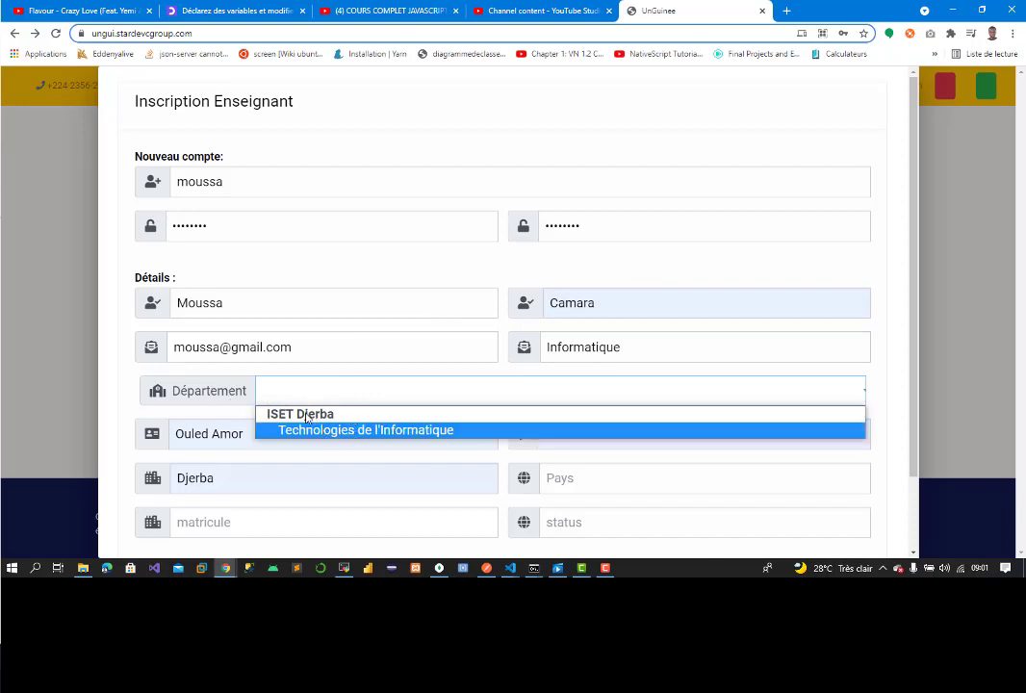
left_click(362, 434)
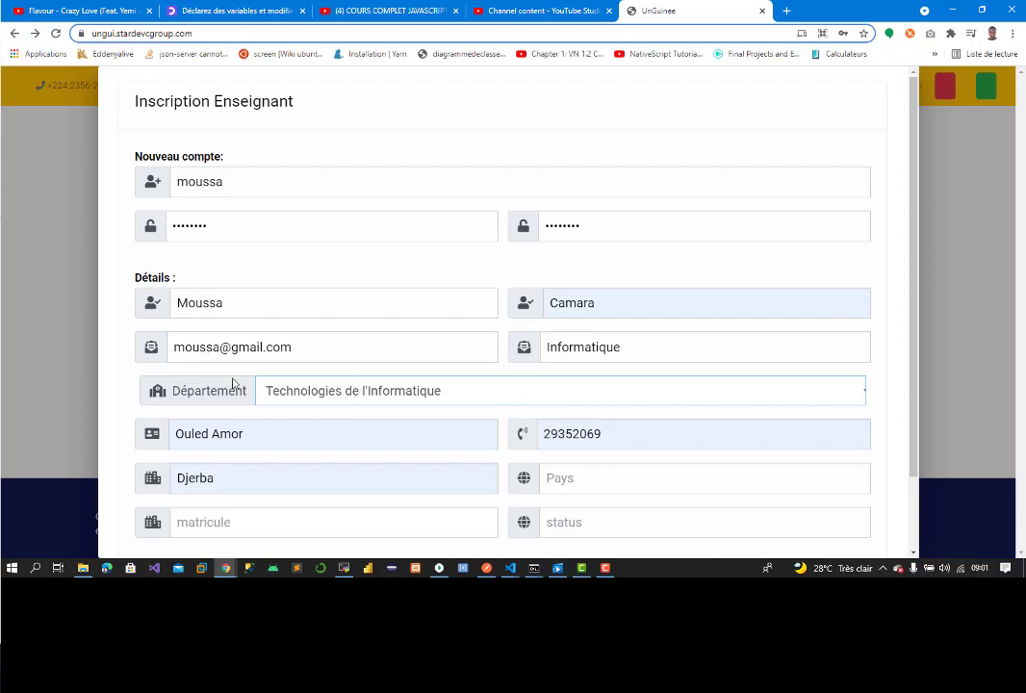
Step: Prefix the phone number with the +216 country code and enter Tunisie as the country
left_click(564, 433)
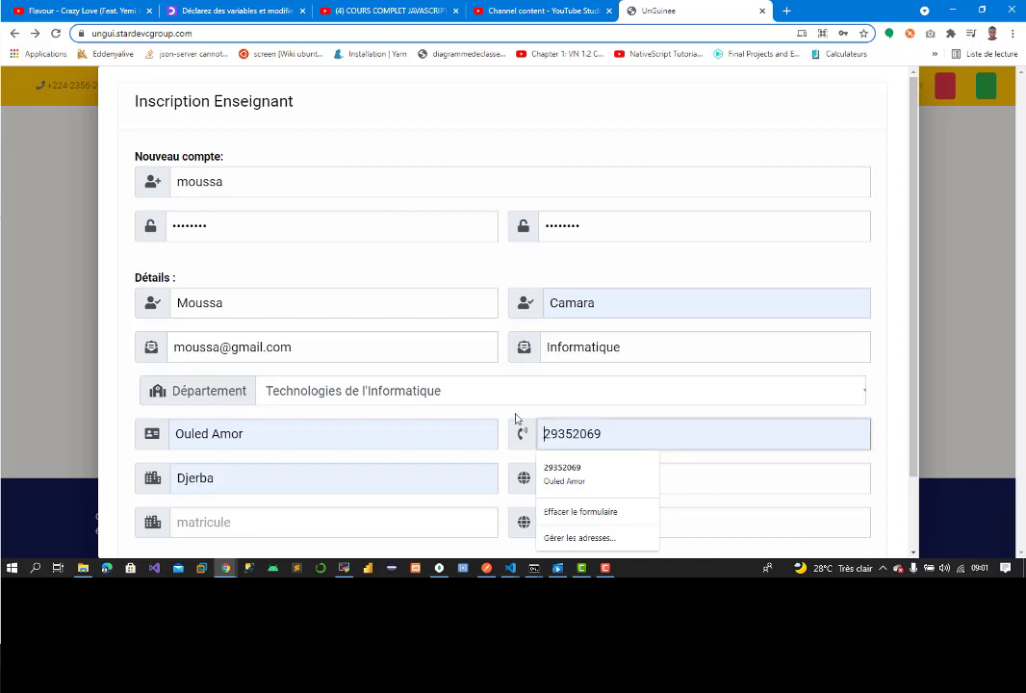
key("Home")
type("+216")
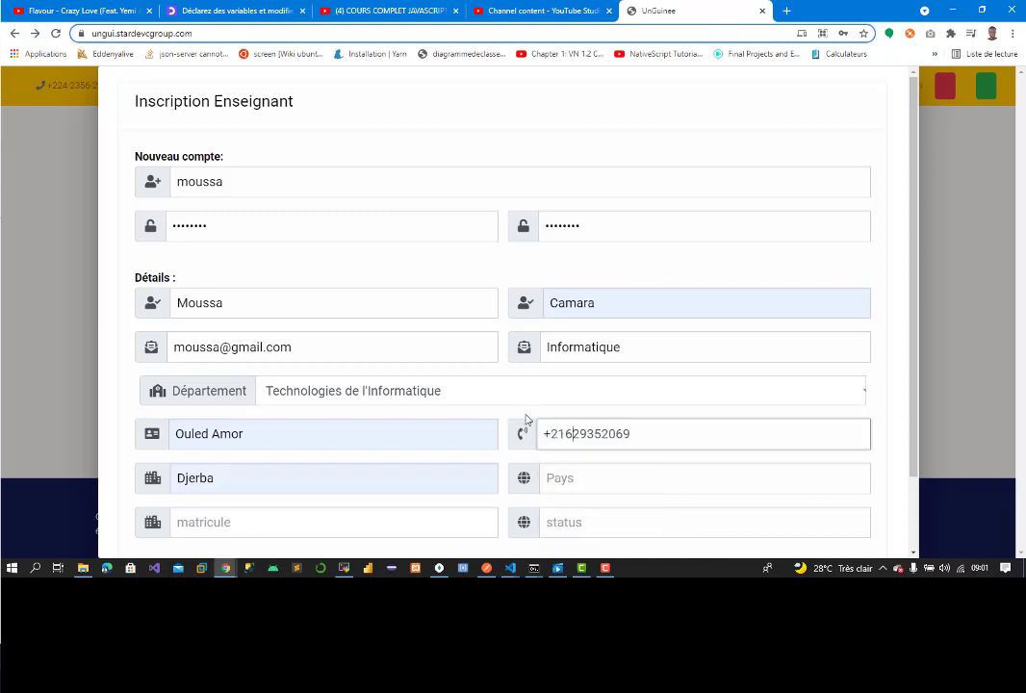
left_click(543, 483)
type("T")
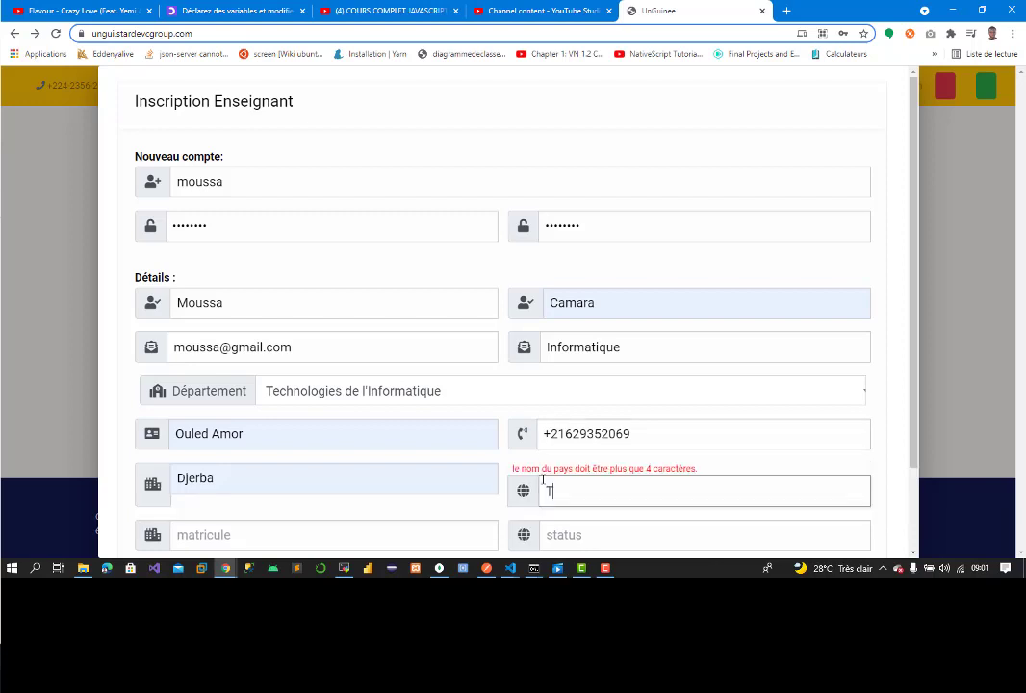
type("unisie")
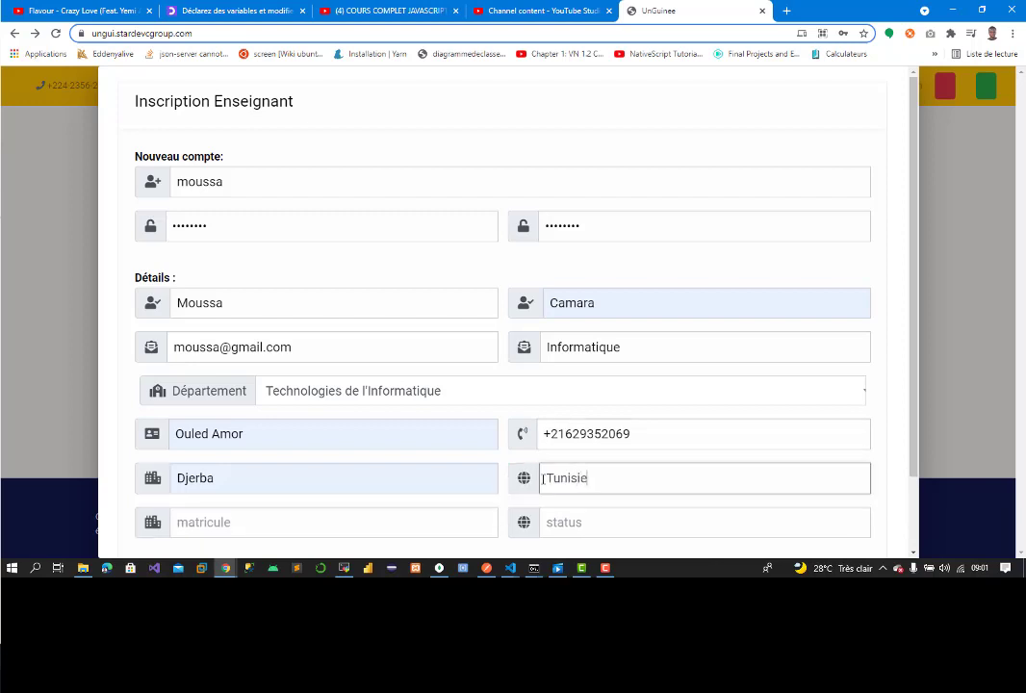
Step: Enter the teacher's matricule number and type Contractuel as the status
left_click(371, 510)
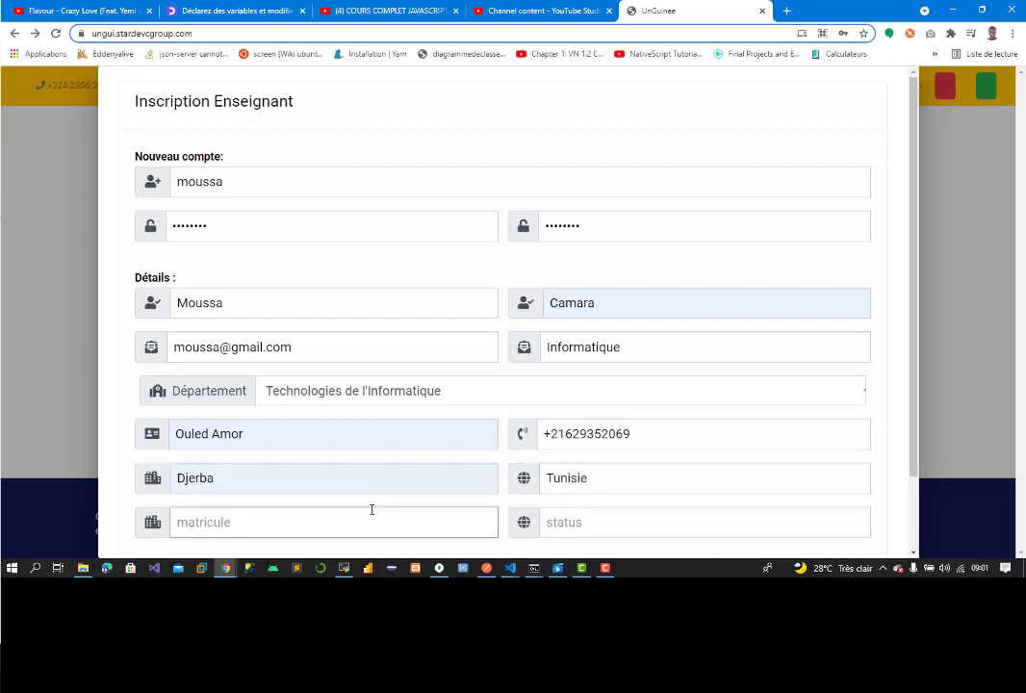
type("G")
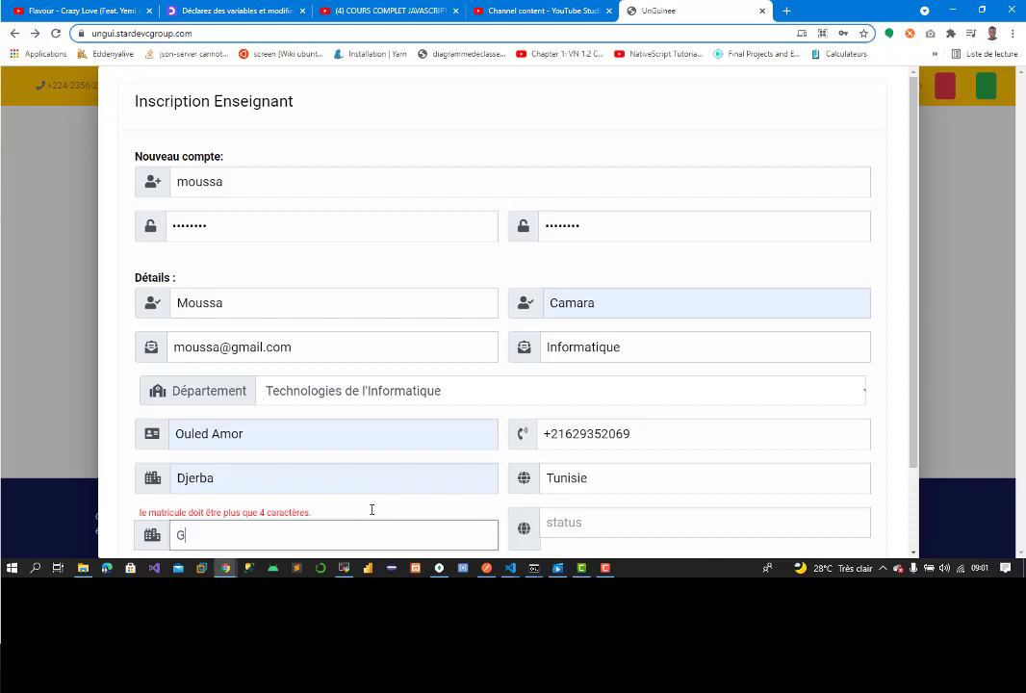
type("n12")
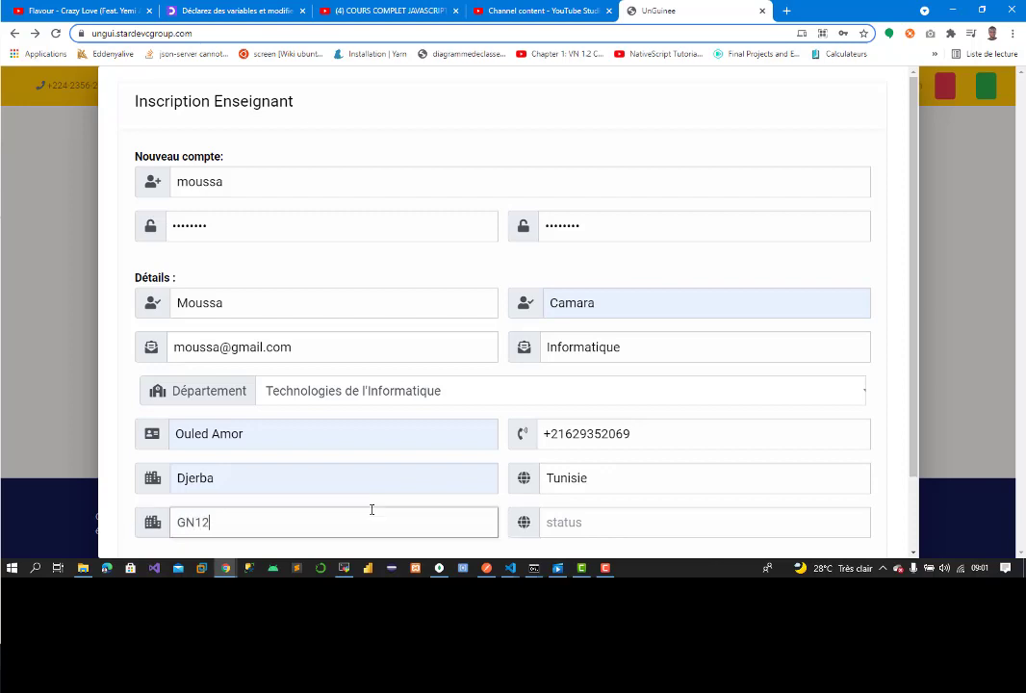
key("BackSpace")
type("60020")
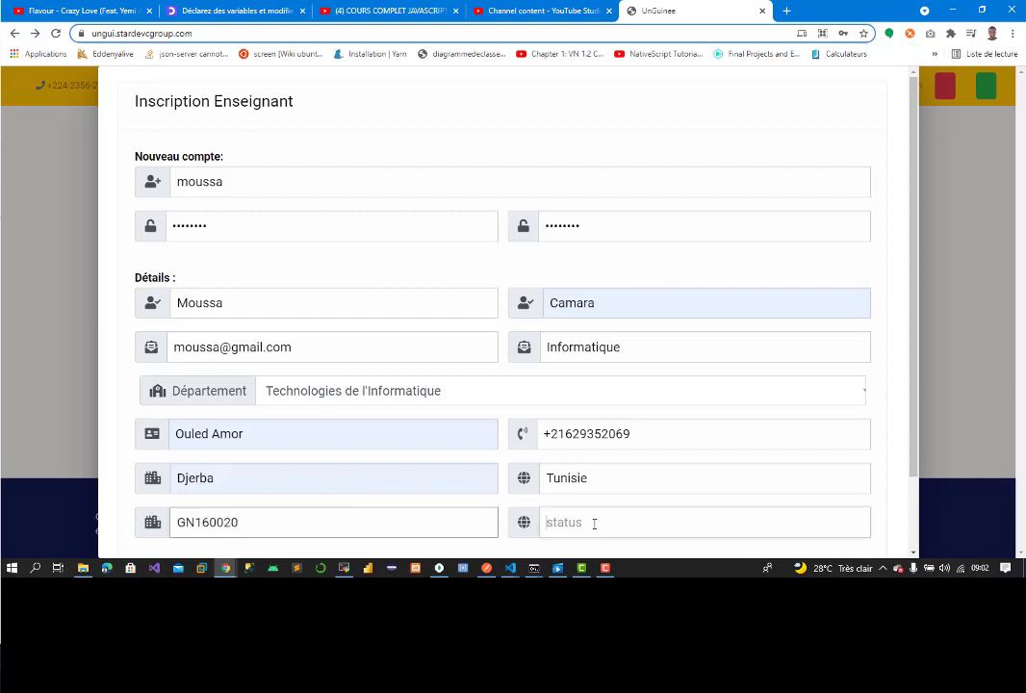
left_click(594, 524)
type("Con")
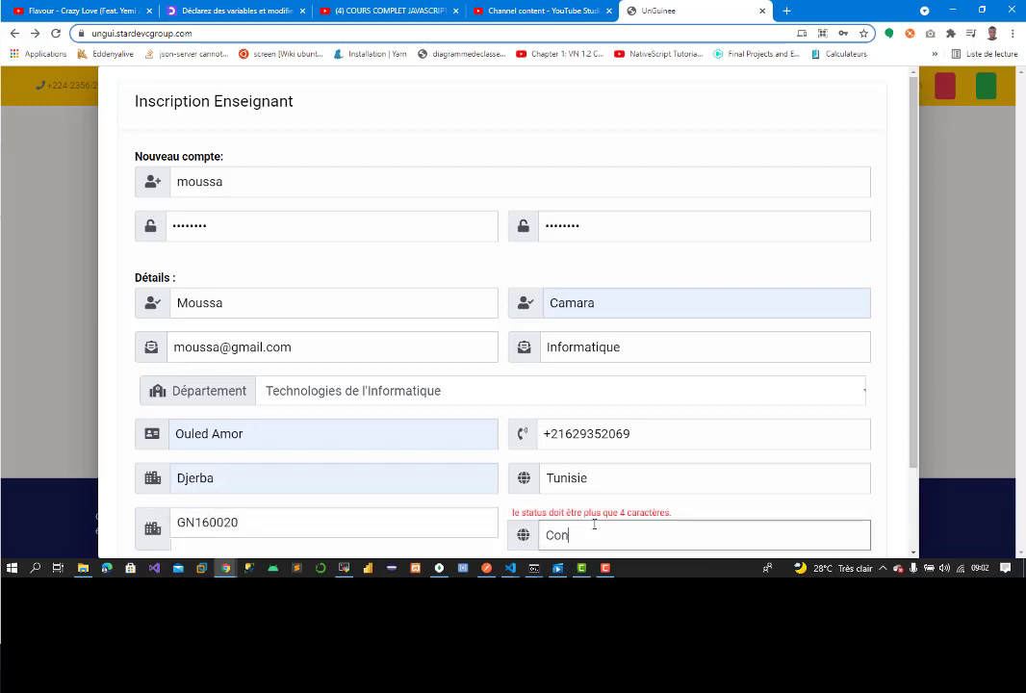
type("trac")
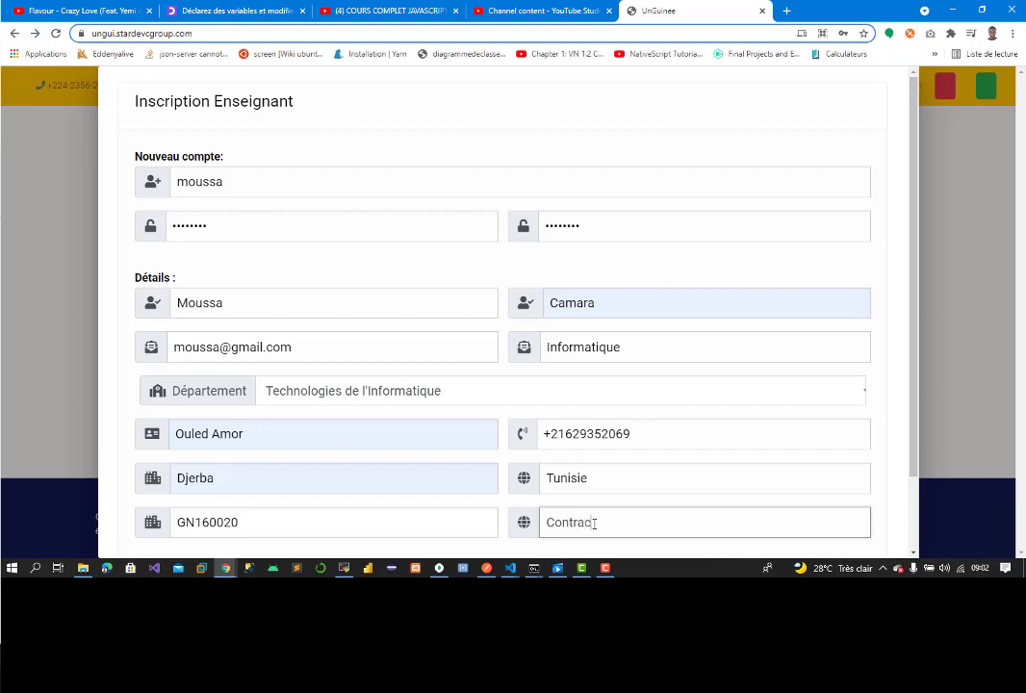
type("tuel")
Step: Re-enter the status as 'Contrac' and submit the teacher registration with S'inscrire
left_click_drag(916, 394, 905, 466)
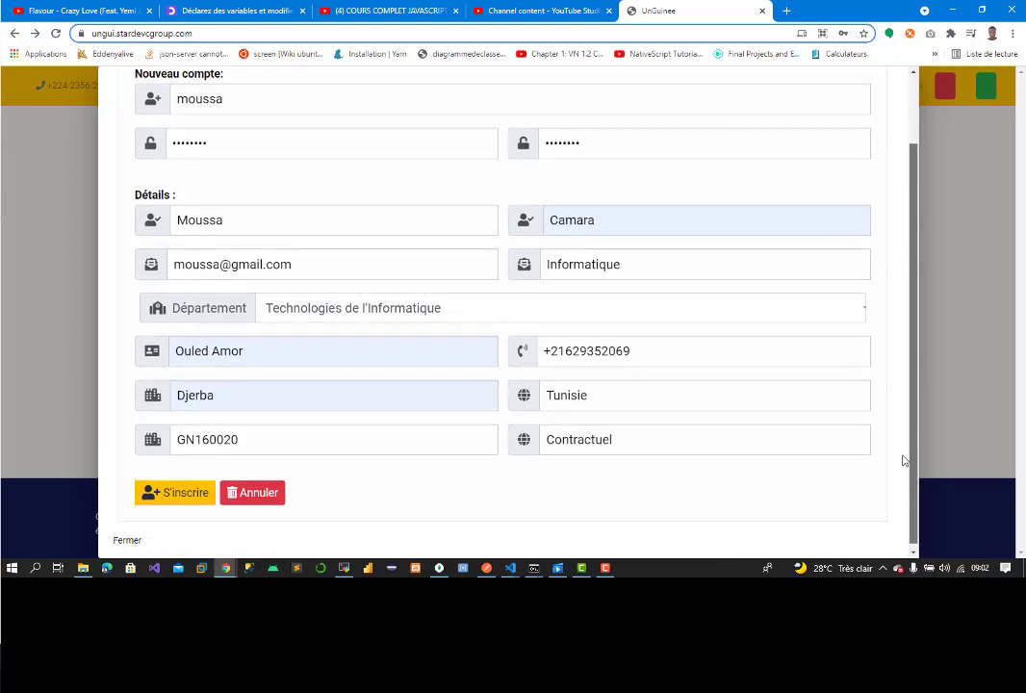
left_click(636, 454)
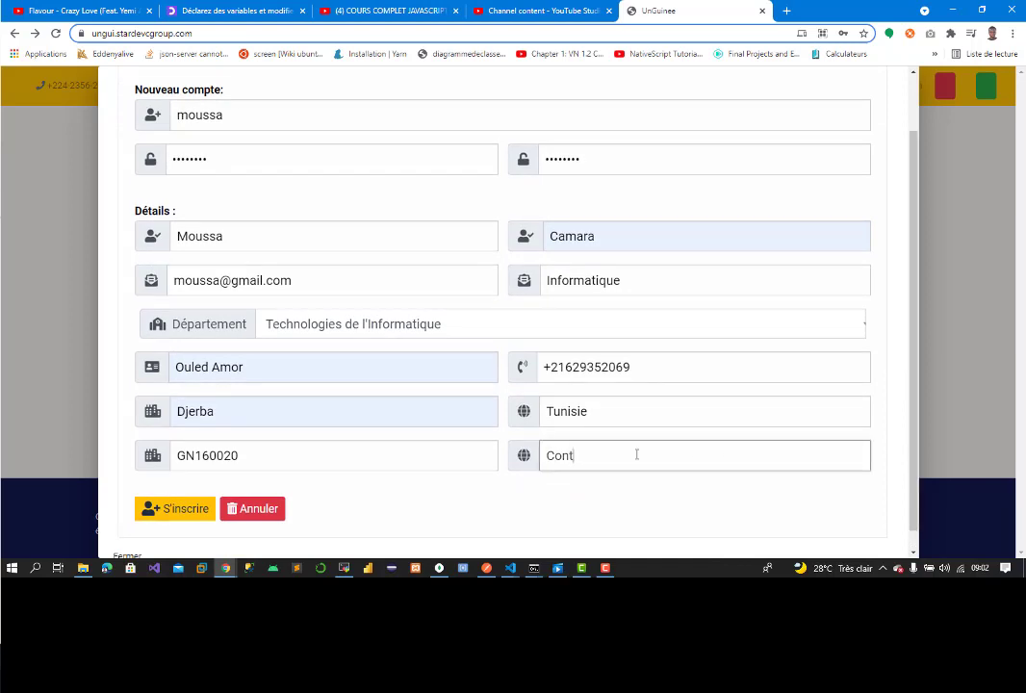
key("BackSpace")
key("BackSpace")
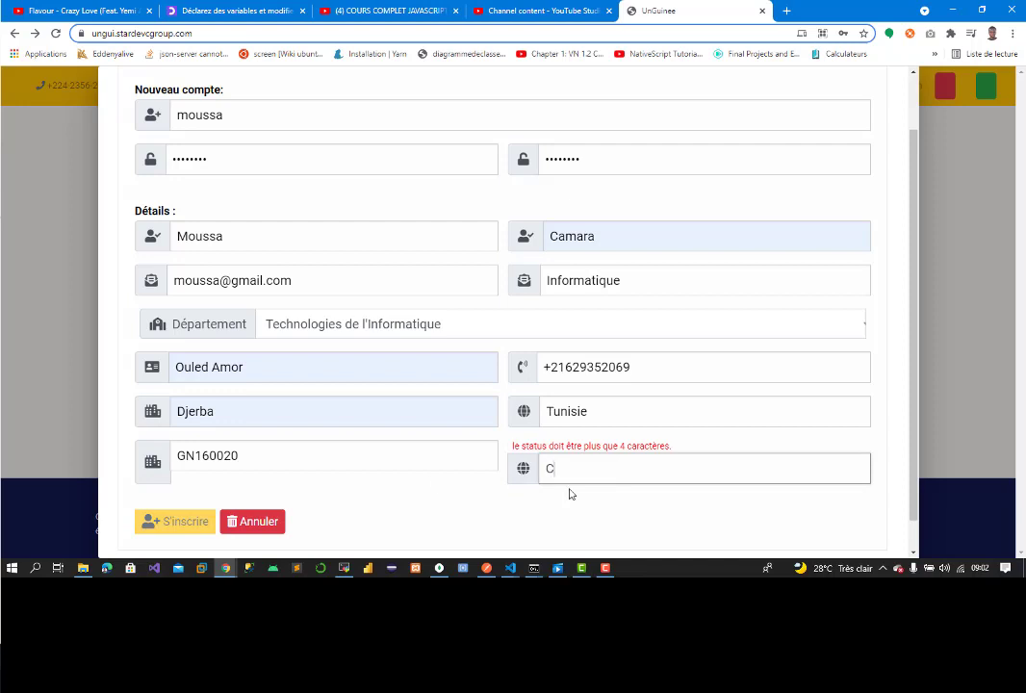
key("BackSpace")
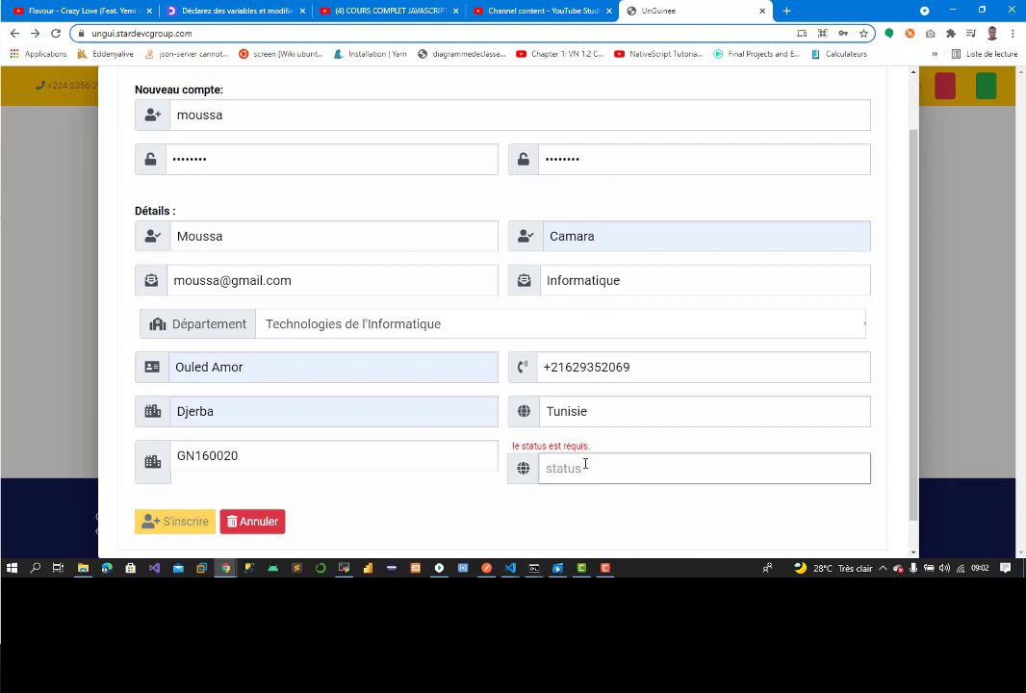
type("Contractuel")
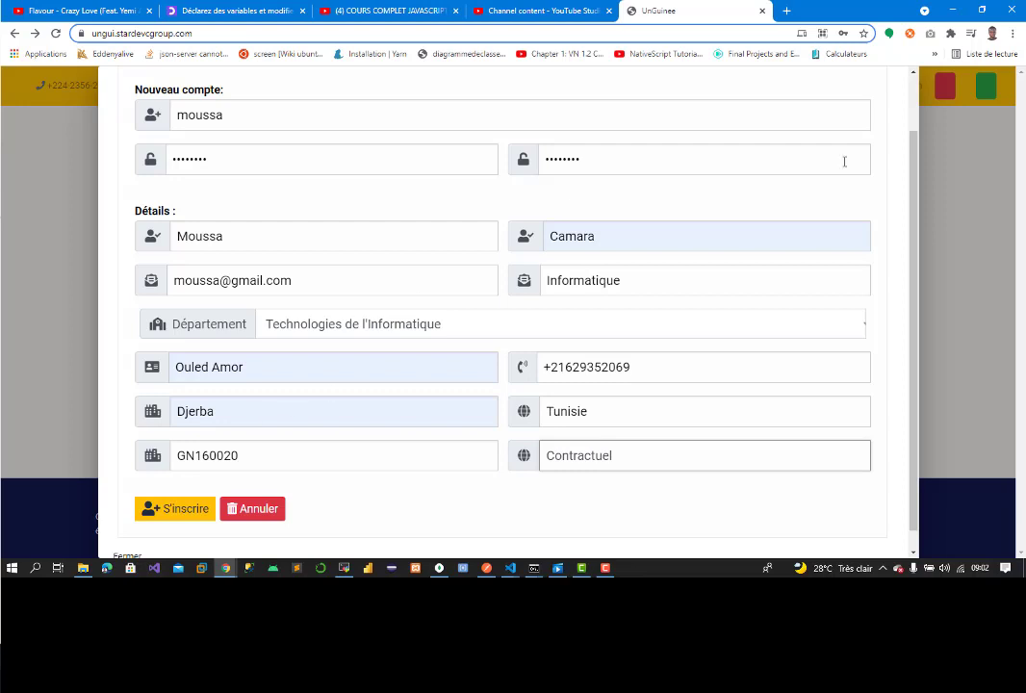
left_click(186, 516)
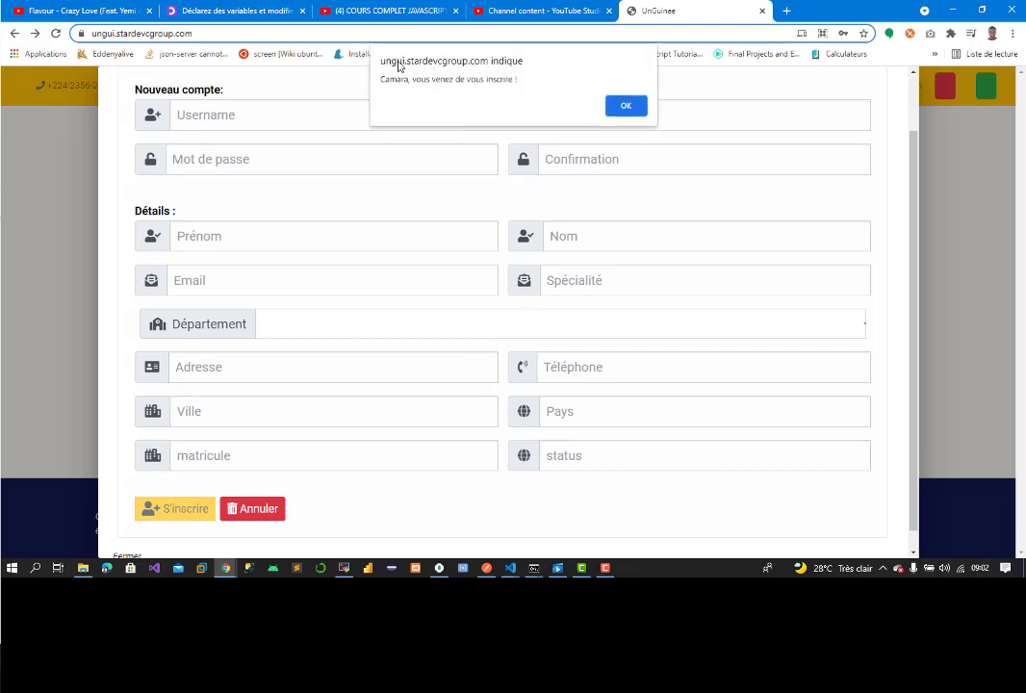
Step: Dismiss the confirmation alert and log in with the new teacher's username and password
left_click(636, 111)
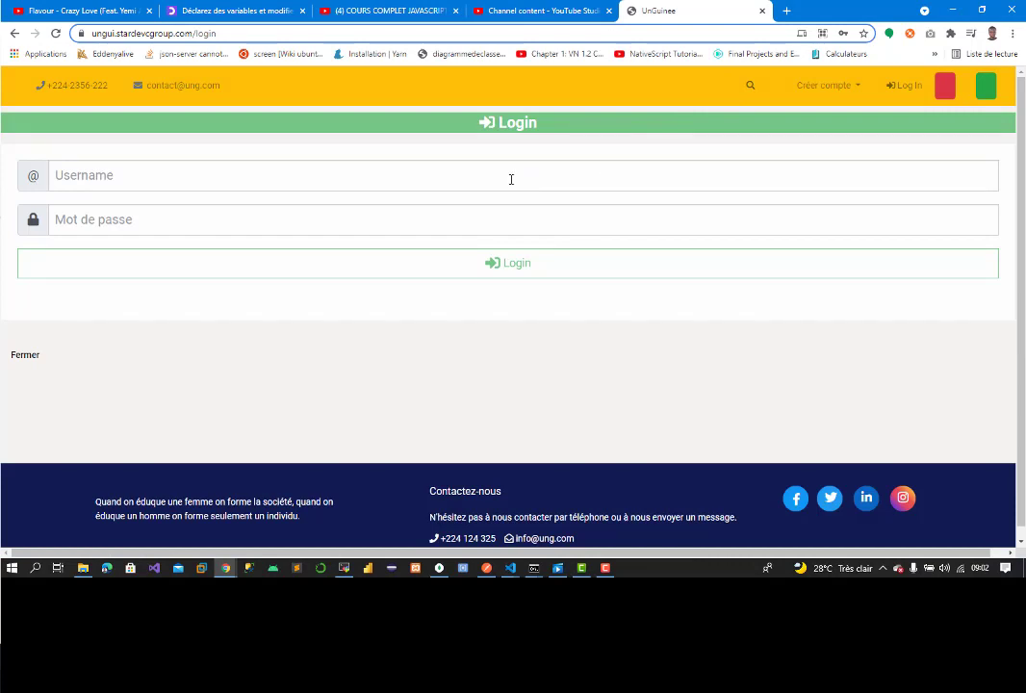
left_click(830, 91)
left_click(908, 87)
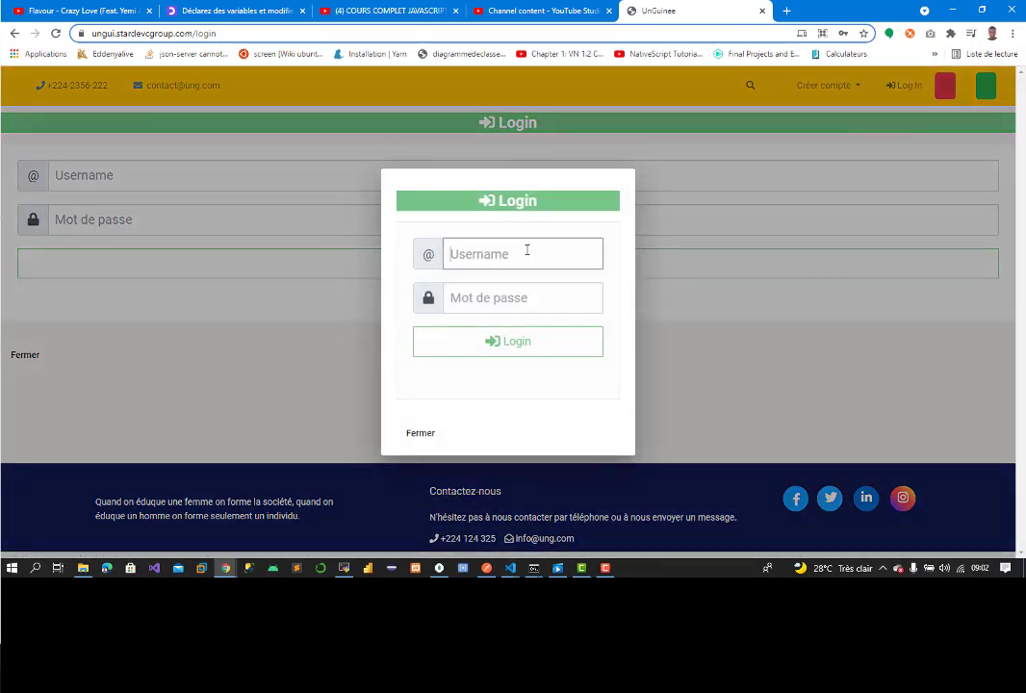
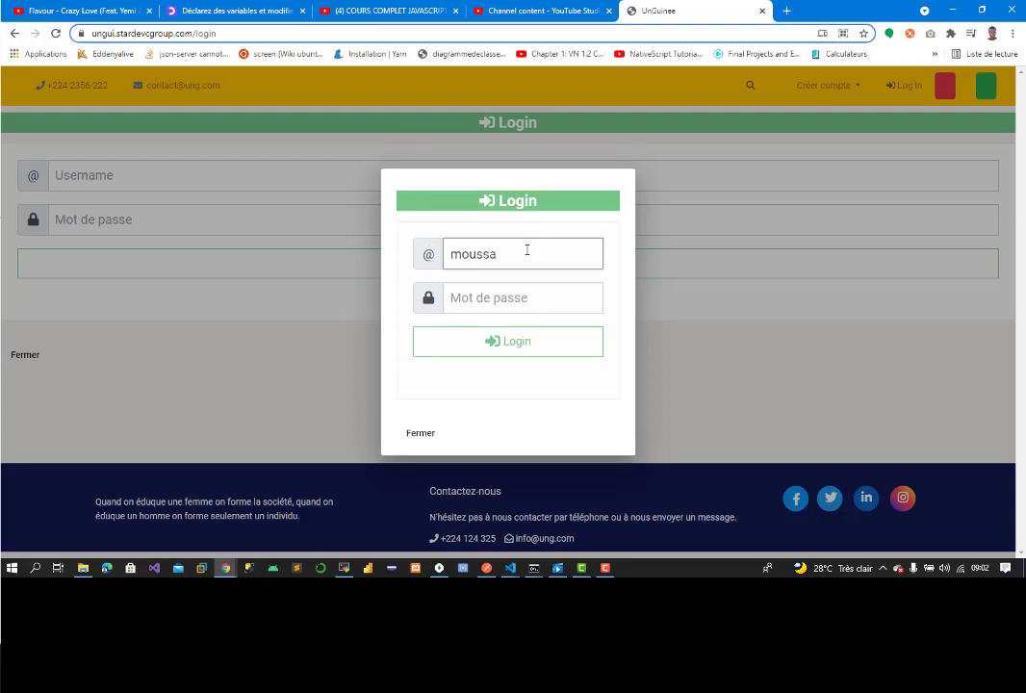
key("Tab")
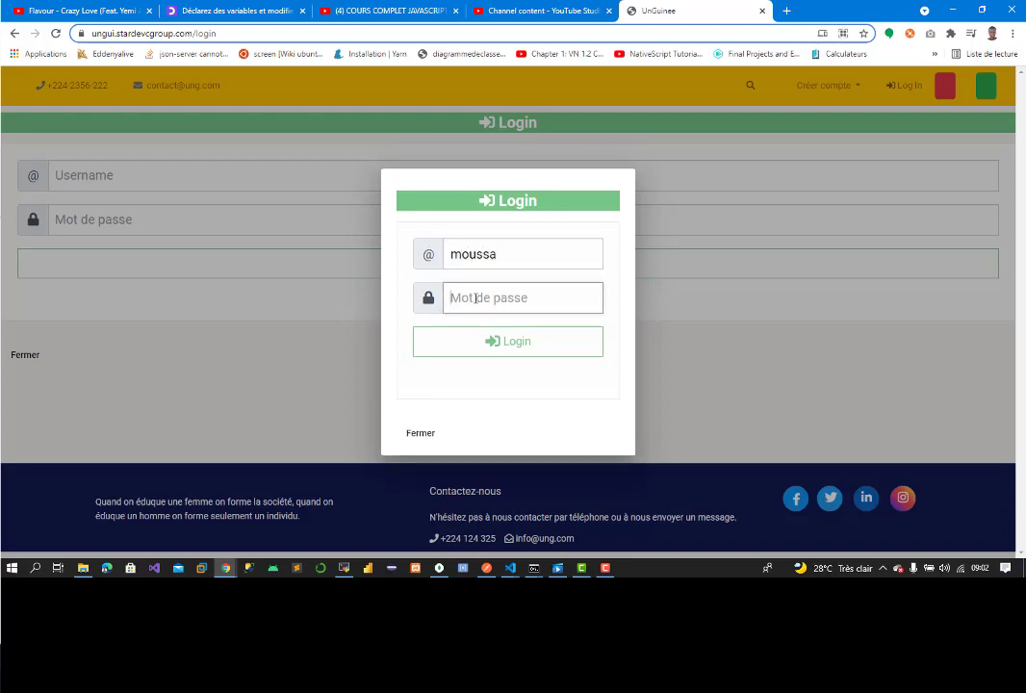
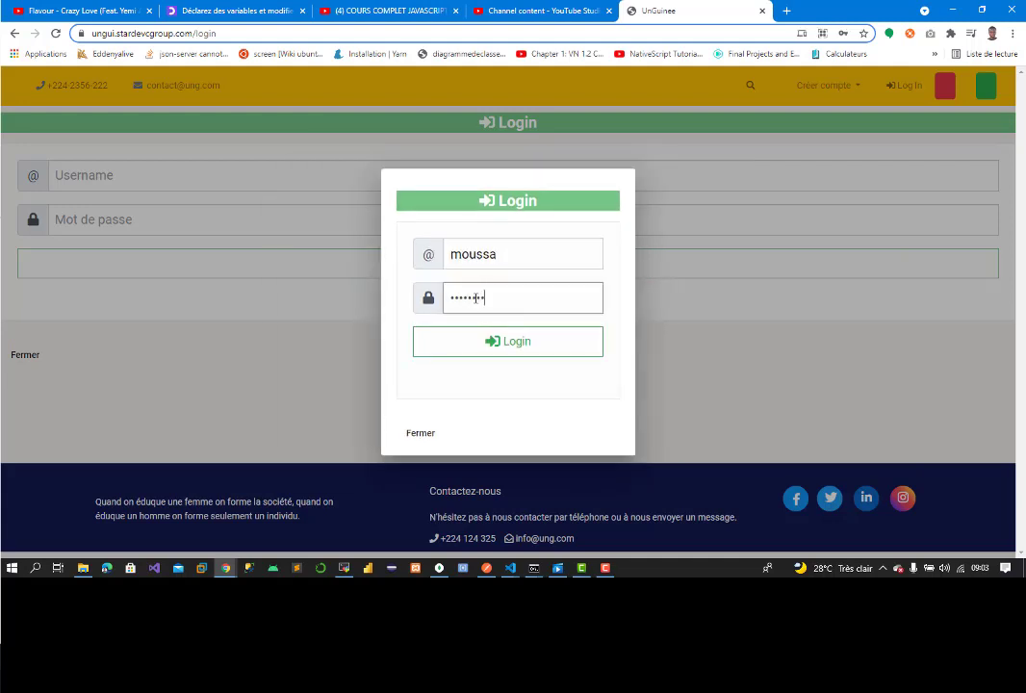
left_click(534, 343)
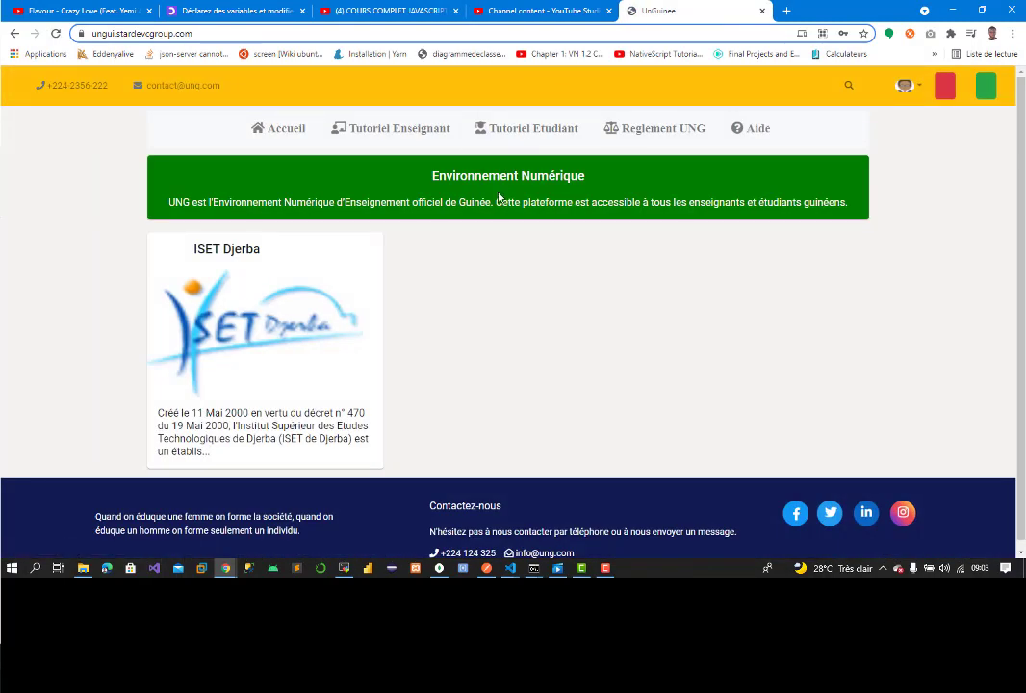
Step: View the teacher's Profil page from the avatar menu
left_click(905, 85)
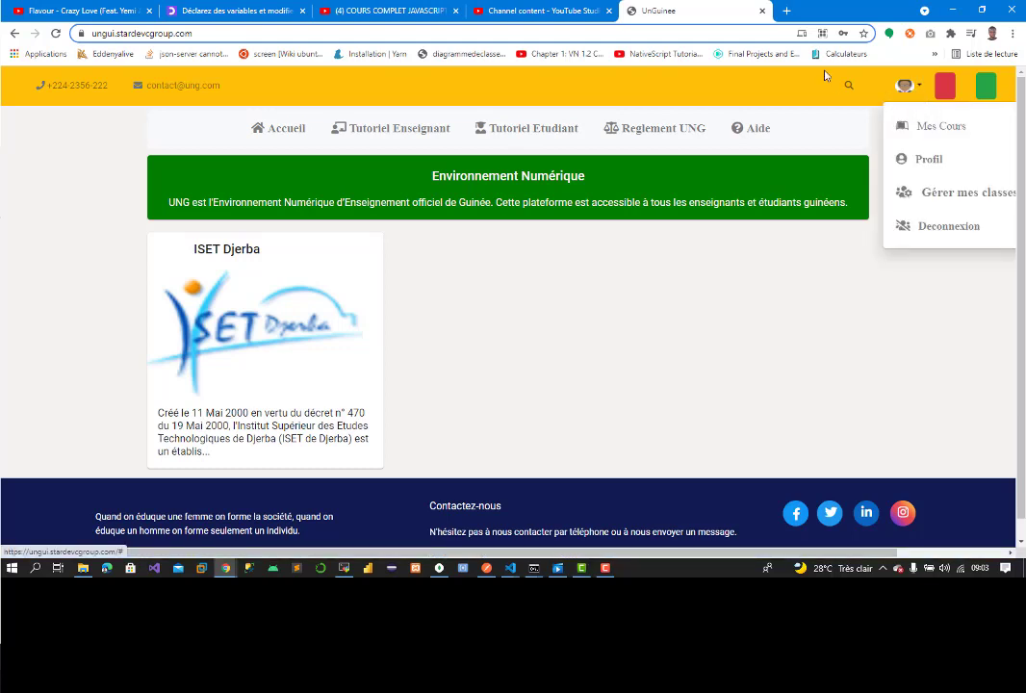
left_click(930, 159)
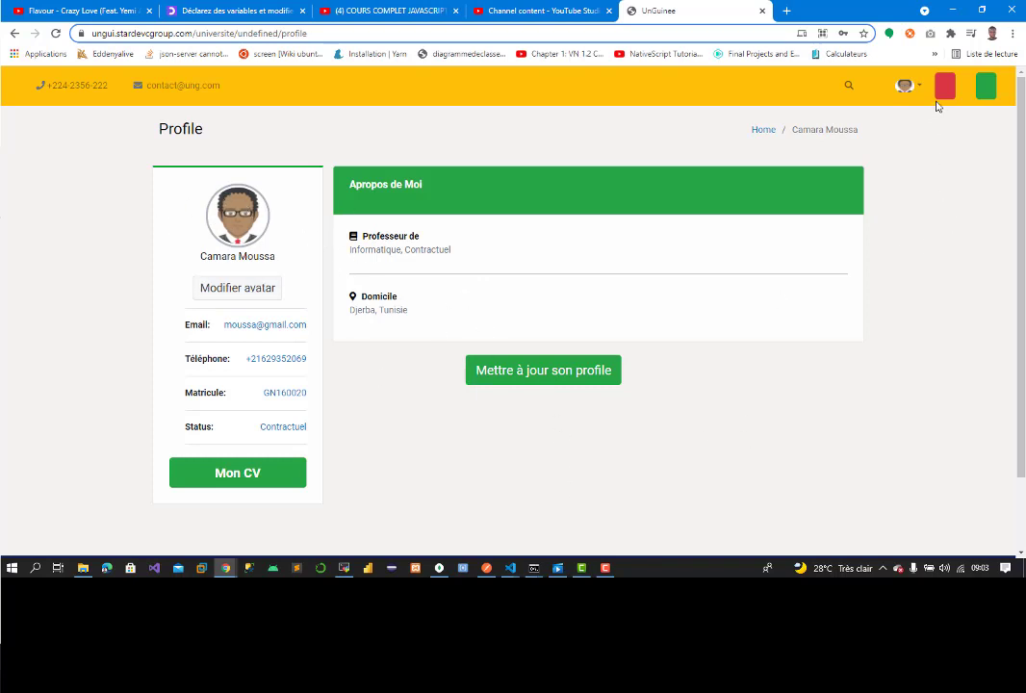
left_click(907, 87)
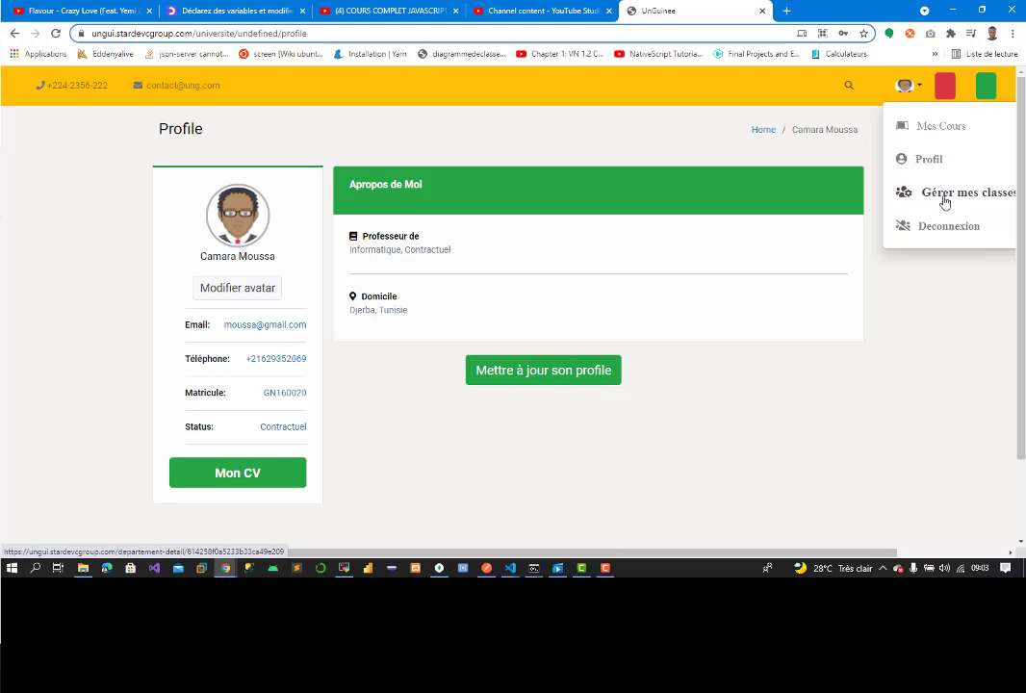
Step: Go through Gérer mes classes, Licence and L1 T1 to add a Semestre 1 subject
left_click(946, 203)
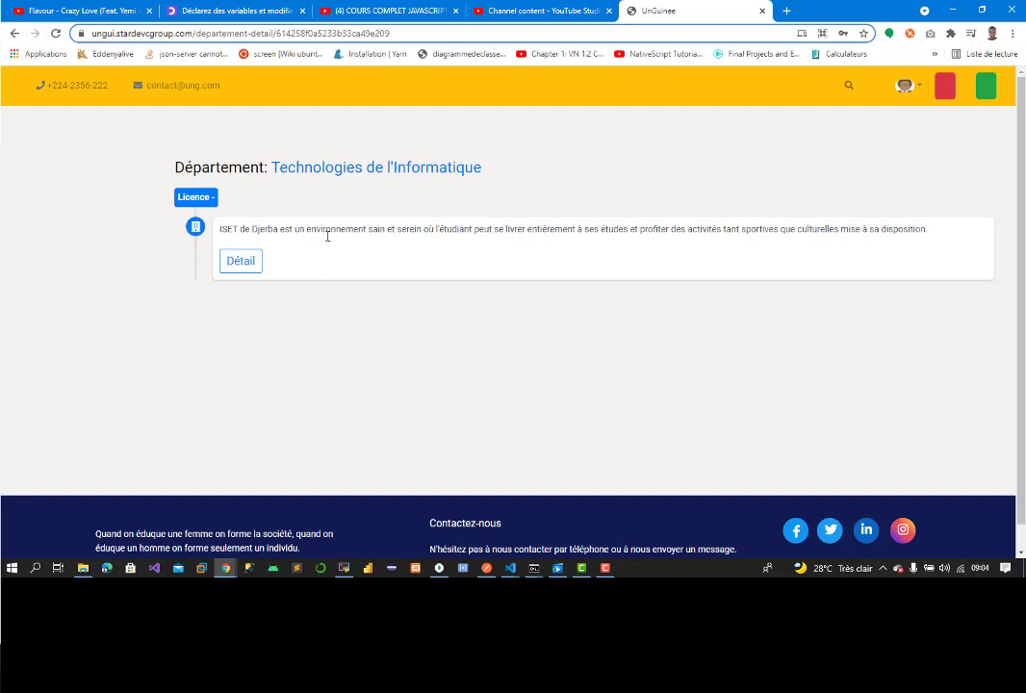
left_click(241, 261)
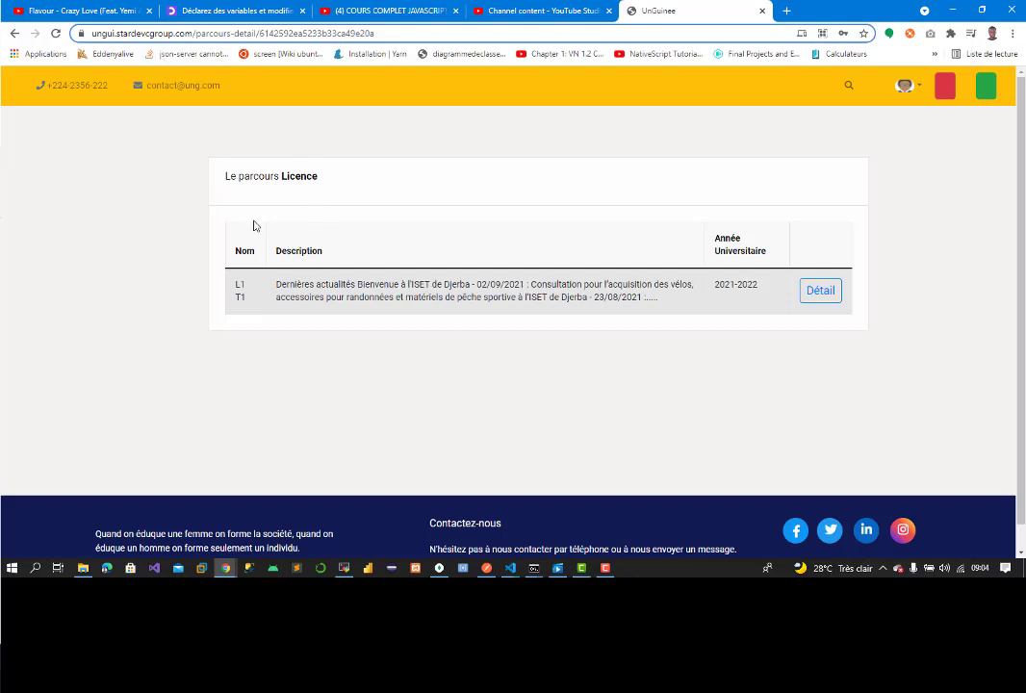
left_click_drag(279, 177, 360, 190)
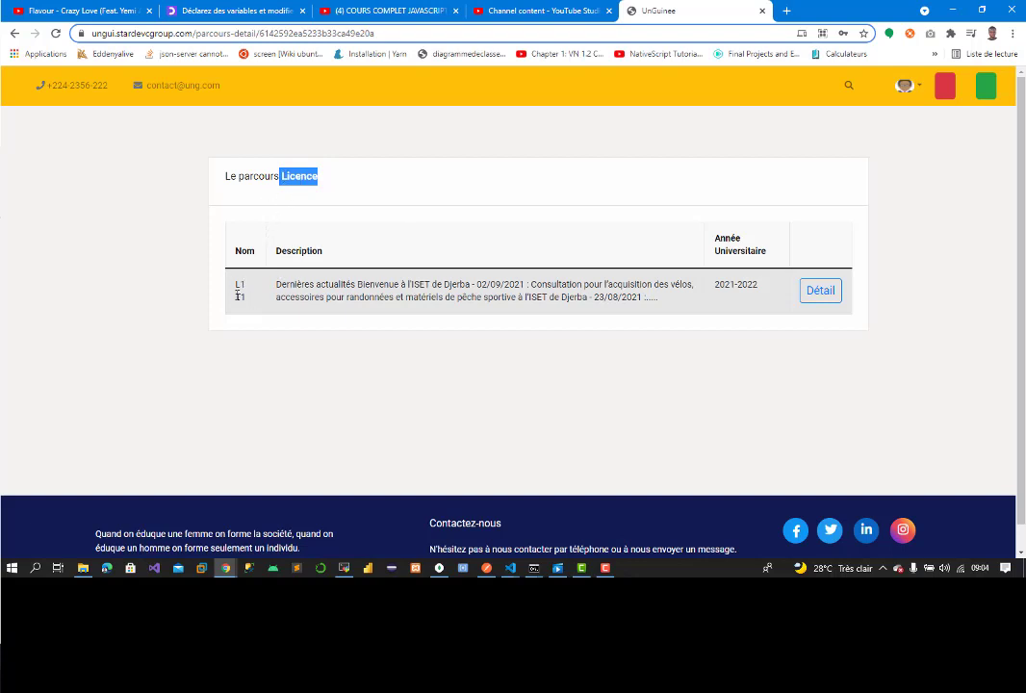
left_click(820, 292)
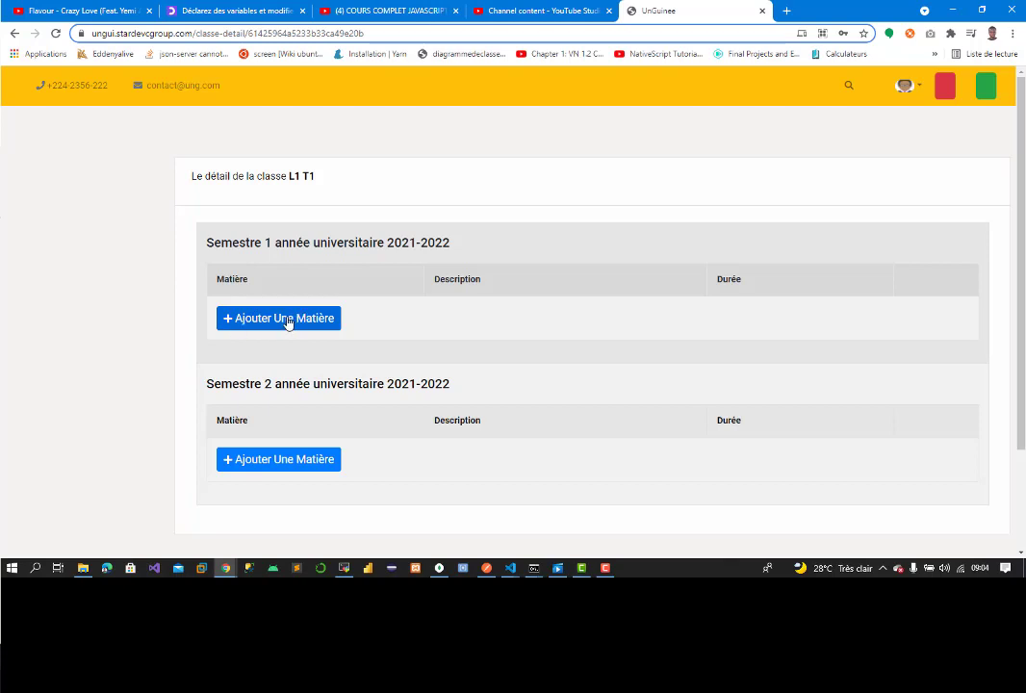
left_click(278, 321)
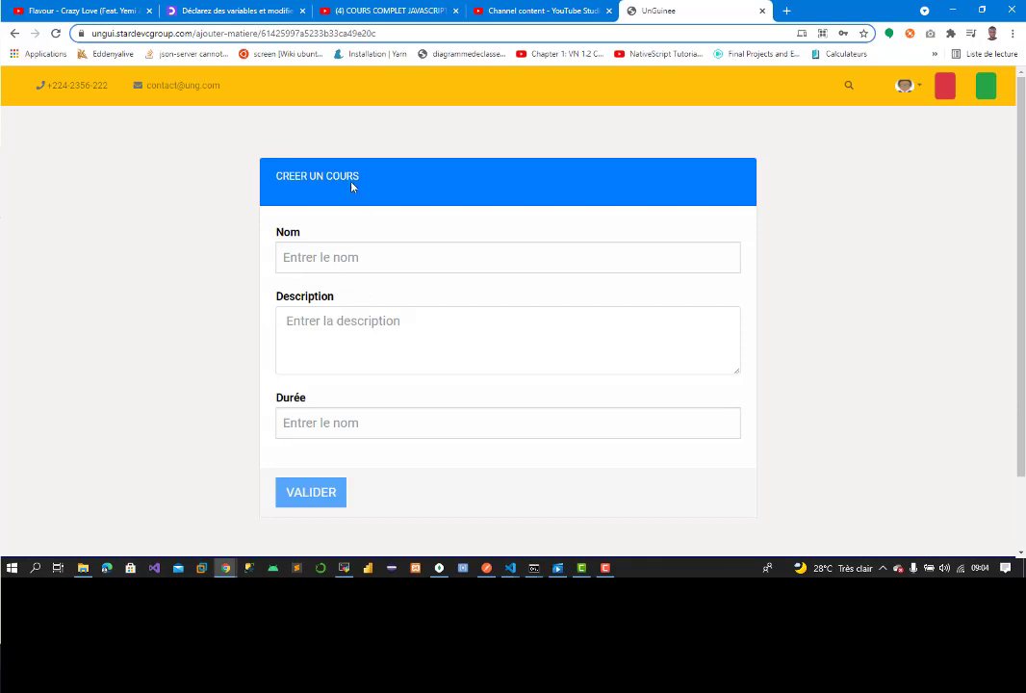
Step: Copy the OpenClassrooms title 'Apprenez à programmer avec JavaScript' into the course Nom field
left_click(238, 11)
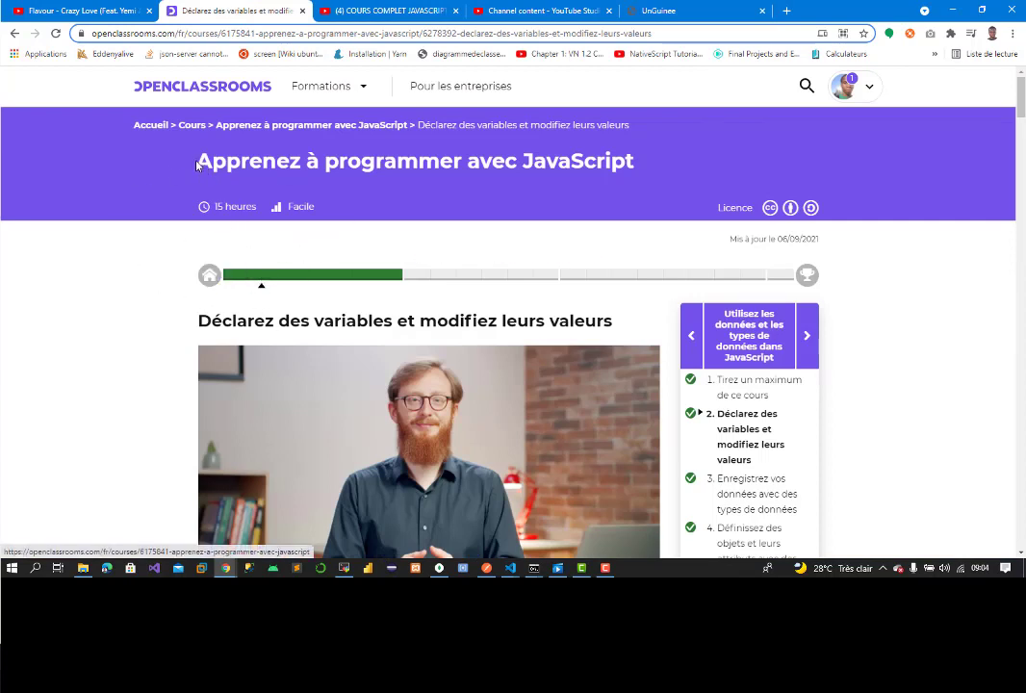
left_click_drag(196, 165, 667, 162)
key("ctrl+c")
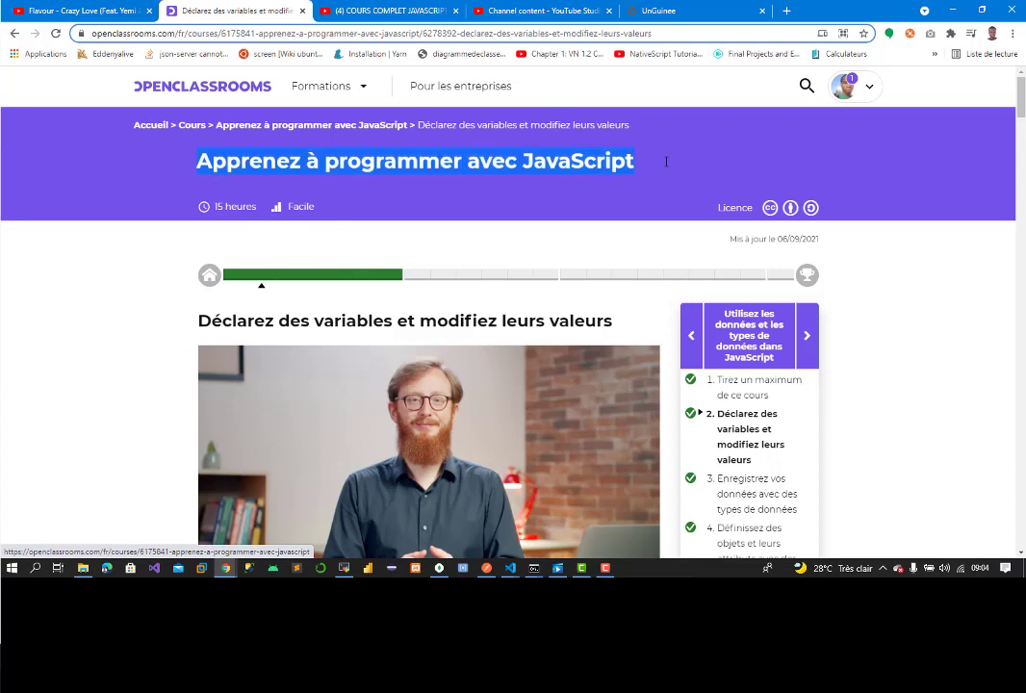
left_click(647, 13)
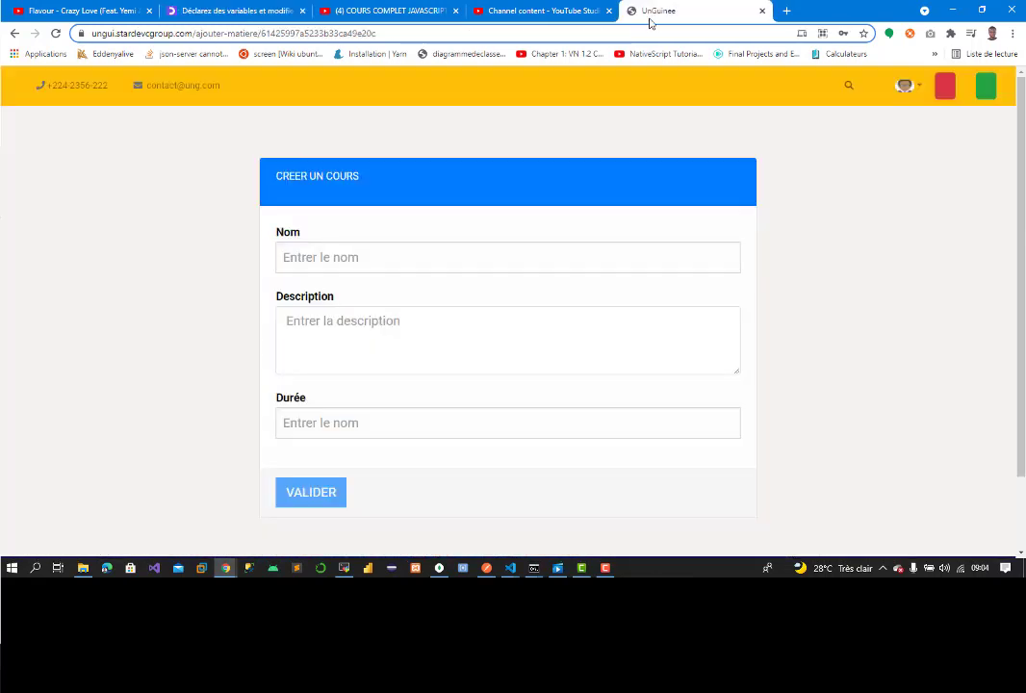
left_click(382, 257)
key("ctrl+v")
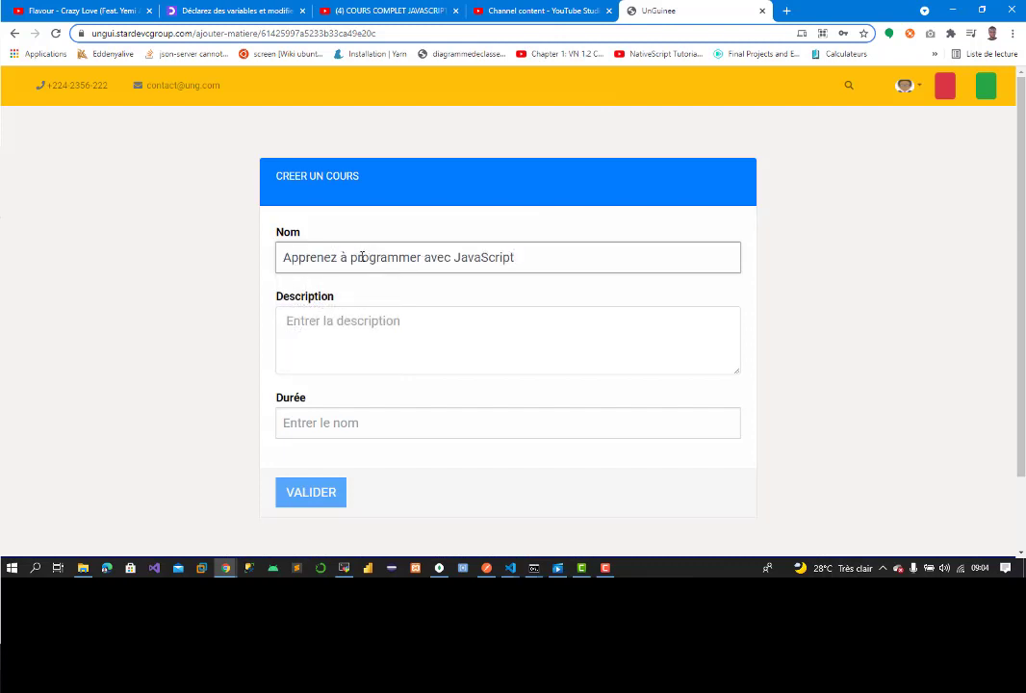
Step: Paste the course introduction as the description, set Durée to 3 mois, and validate
left_click(225, 12)
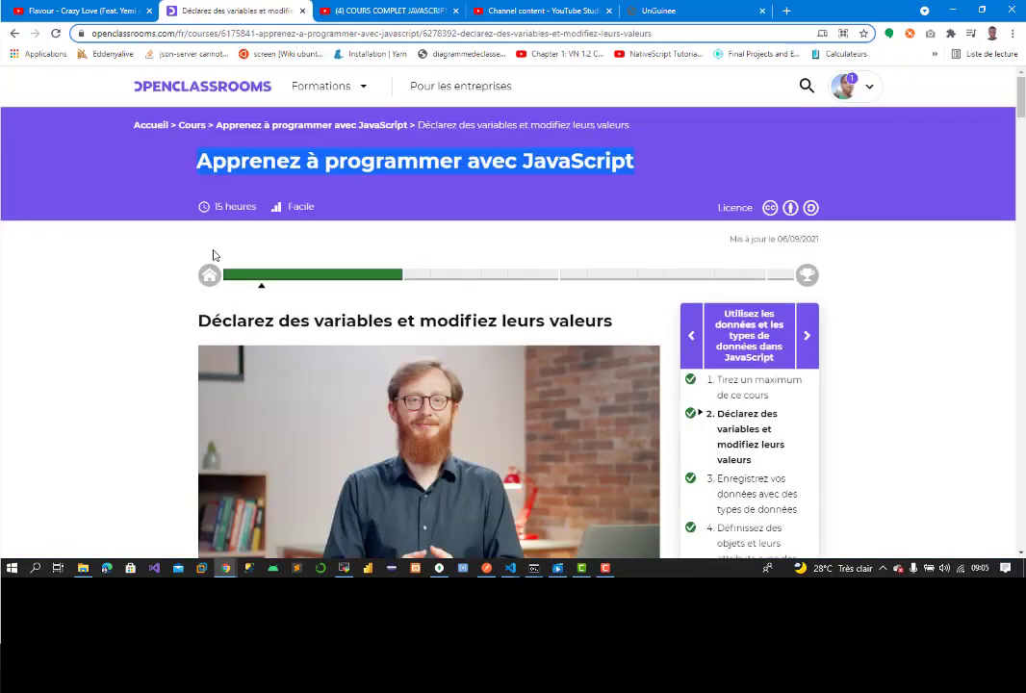
left_click(210, 275)
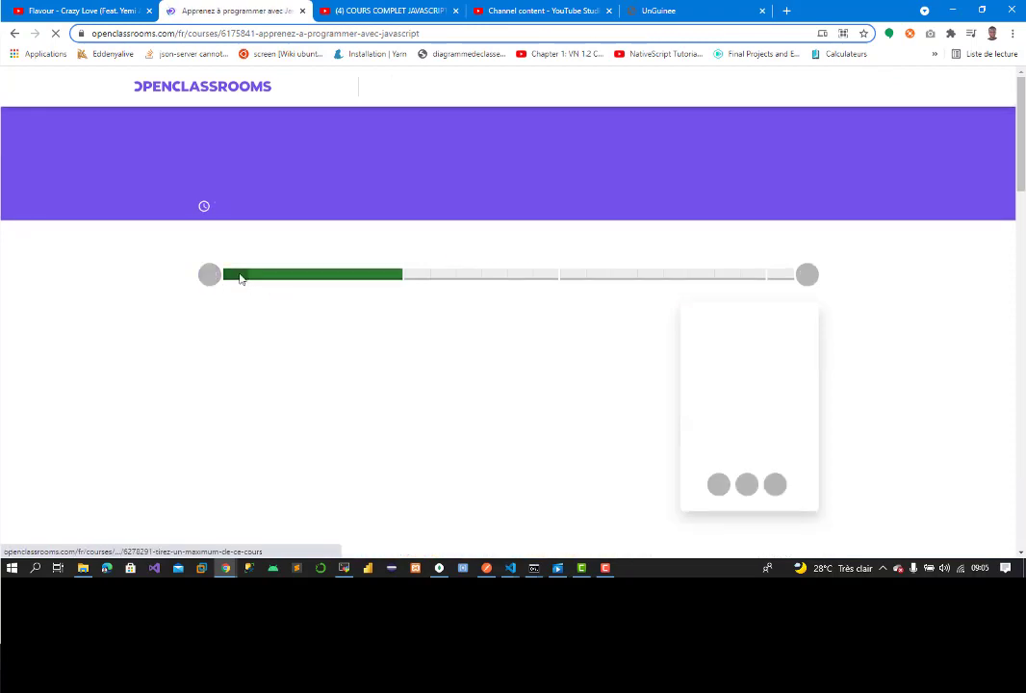
scroll(512, 245, "down", 3)
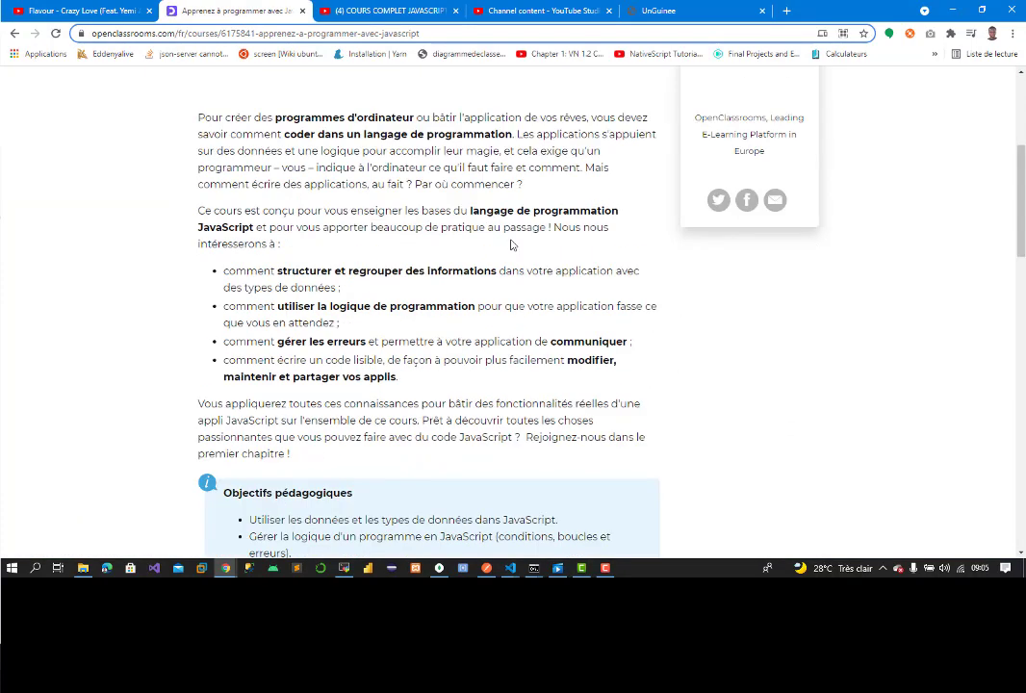
left_click_drag(199, 117, 537, 187)
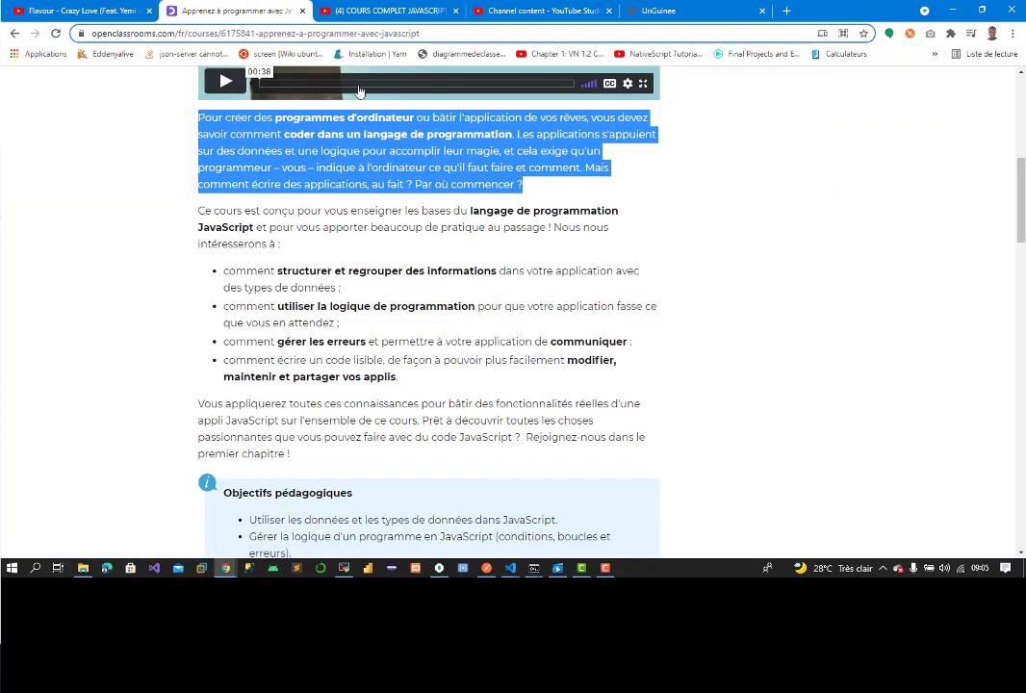
left_click(664, 12)
left_click(353, 320)
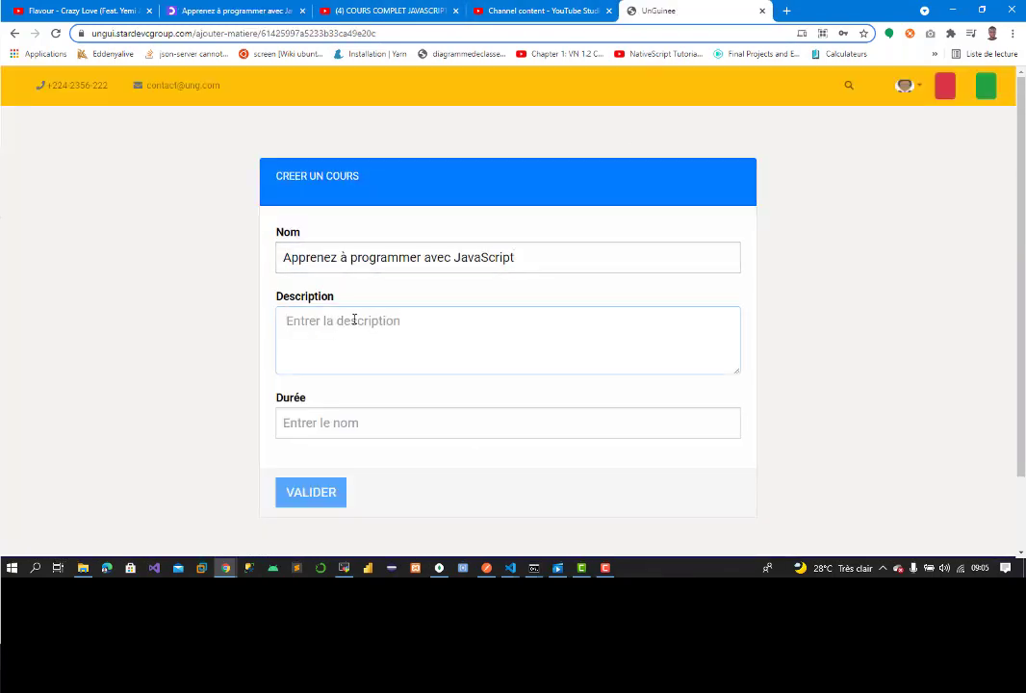
key("ctrl+v")
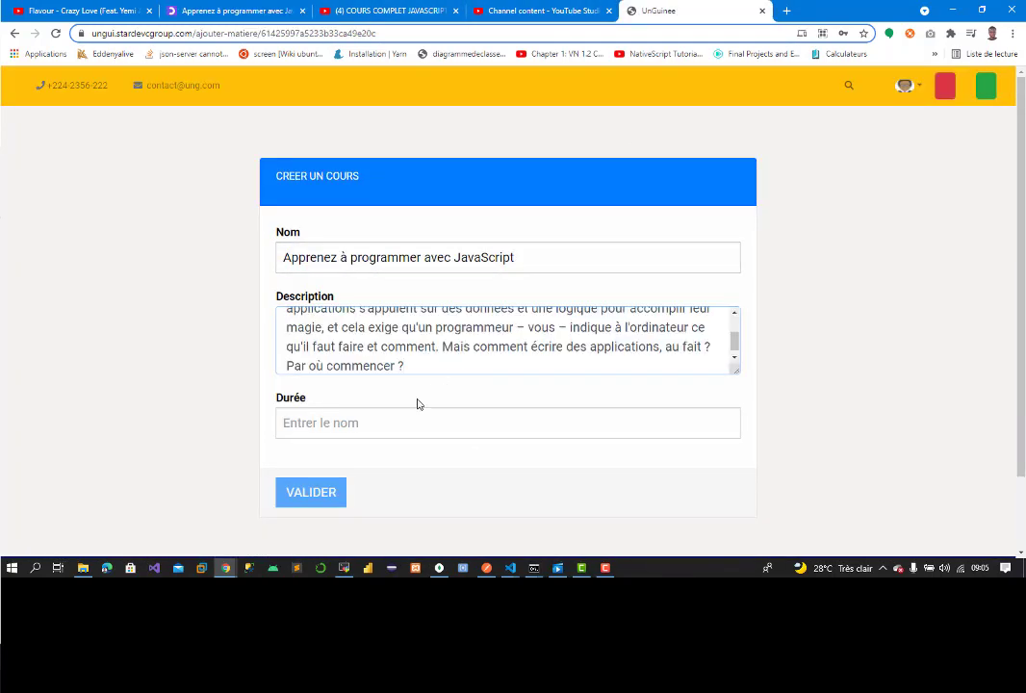
left_click(374, 415)
type("3")
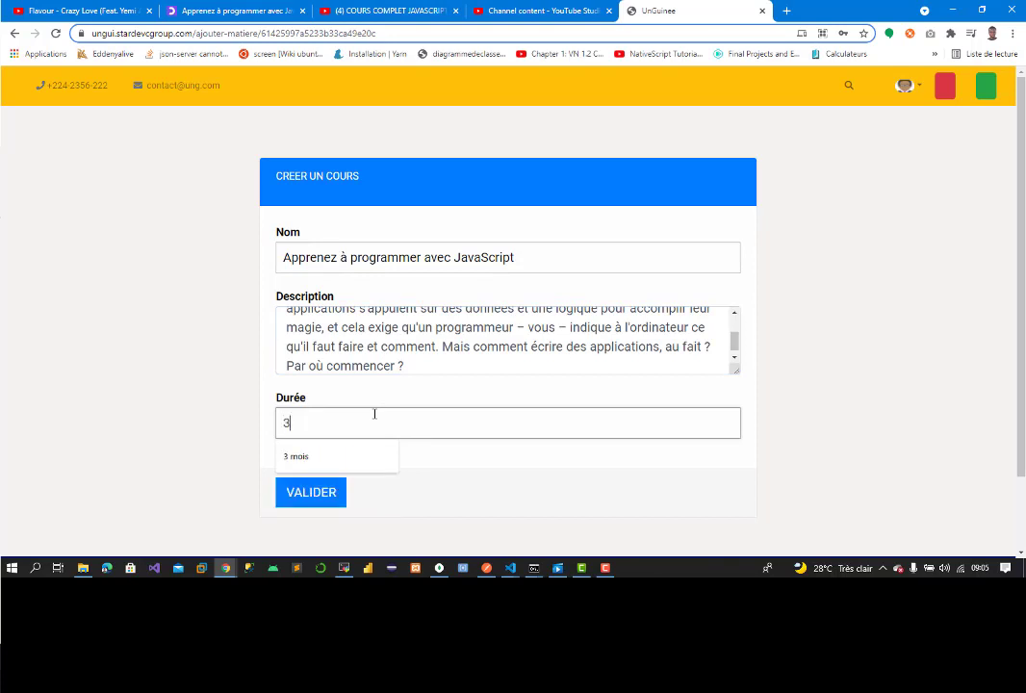
type(" mois")
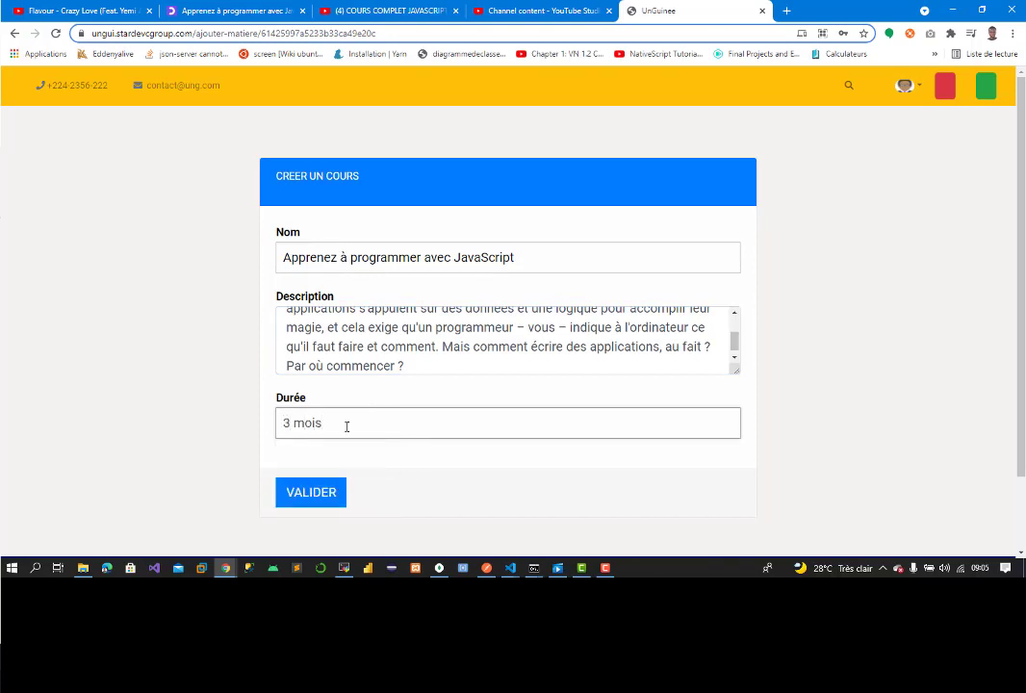
left_click(301, 492)
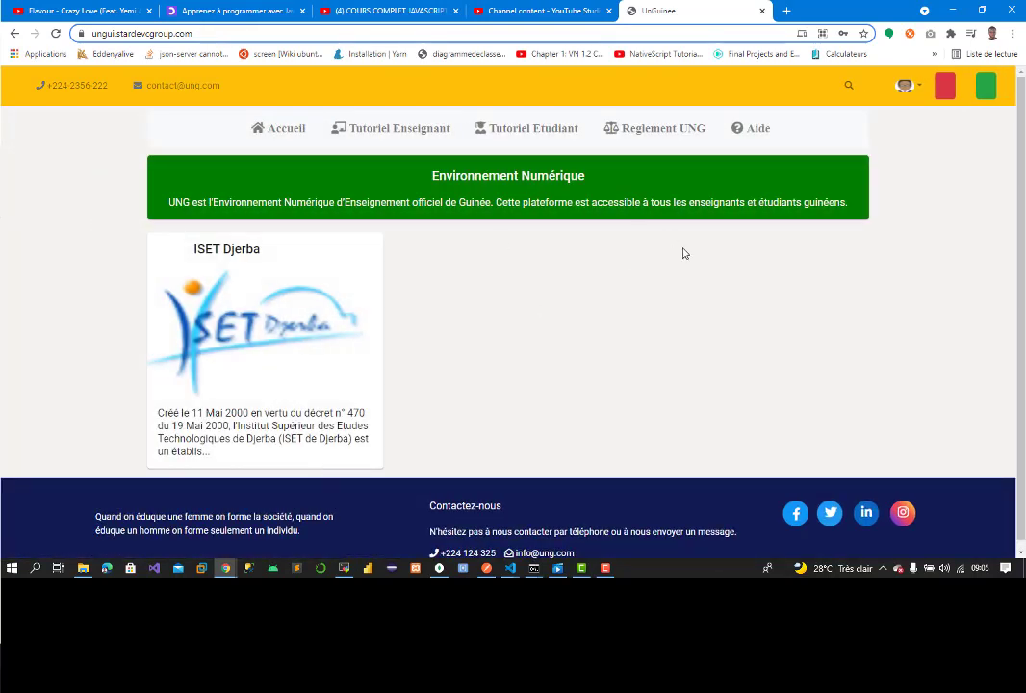
Step: Navigate via Gérer mes classes, Licence and L1 T1 to the JavaScript course's Détail page
left_click(913, 89)
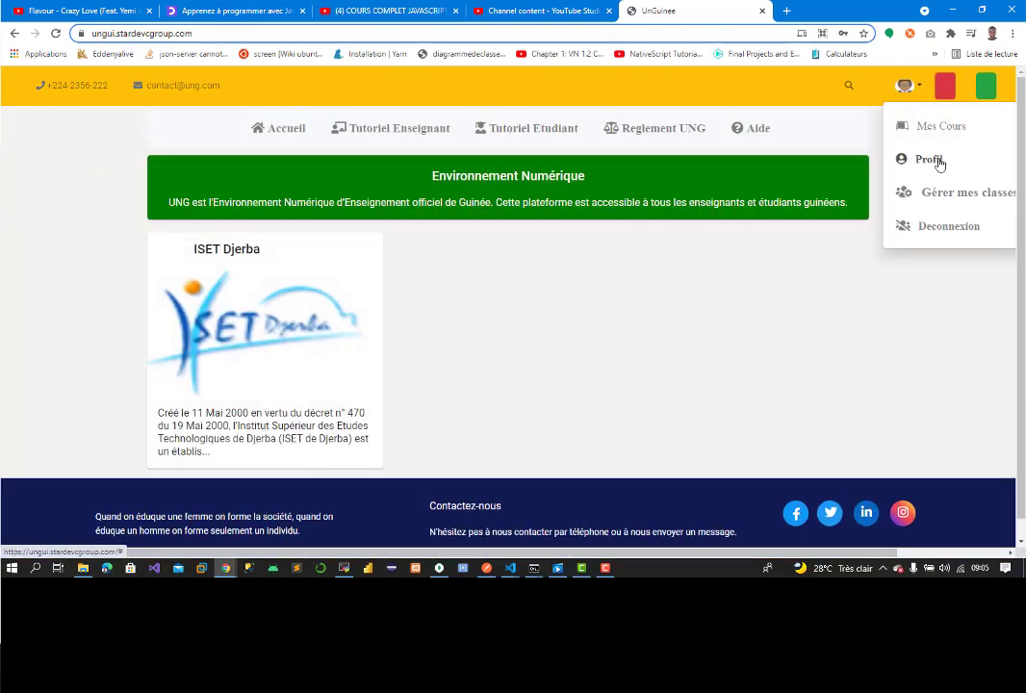
left_click(948, 193)
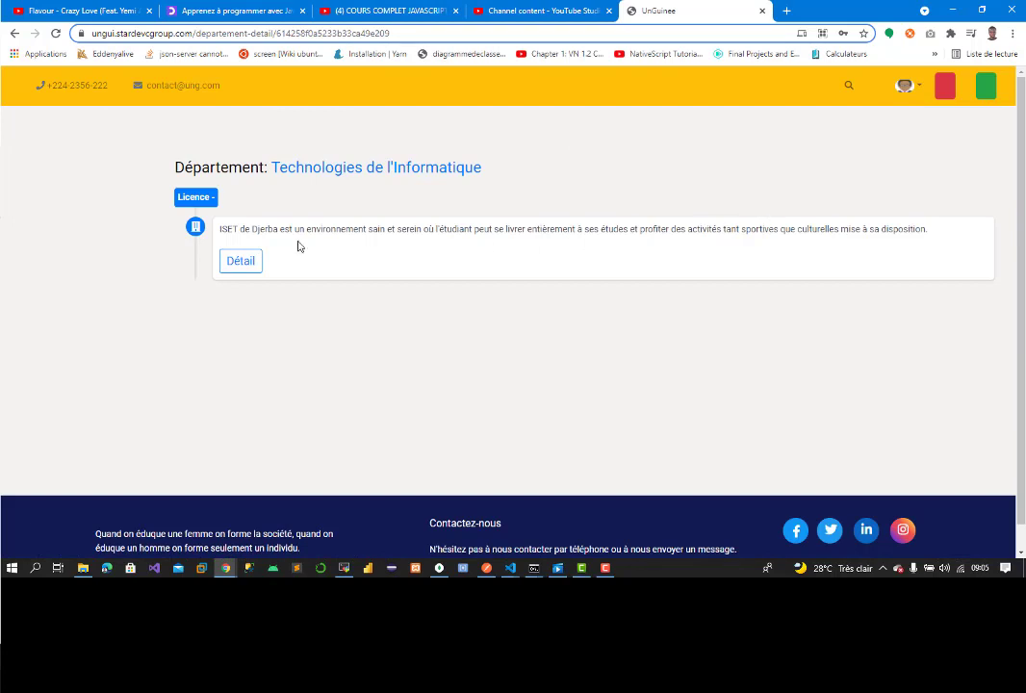
left_click(241, 261)
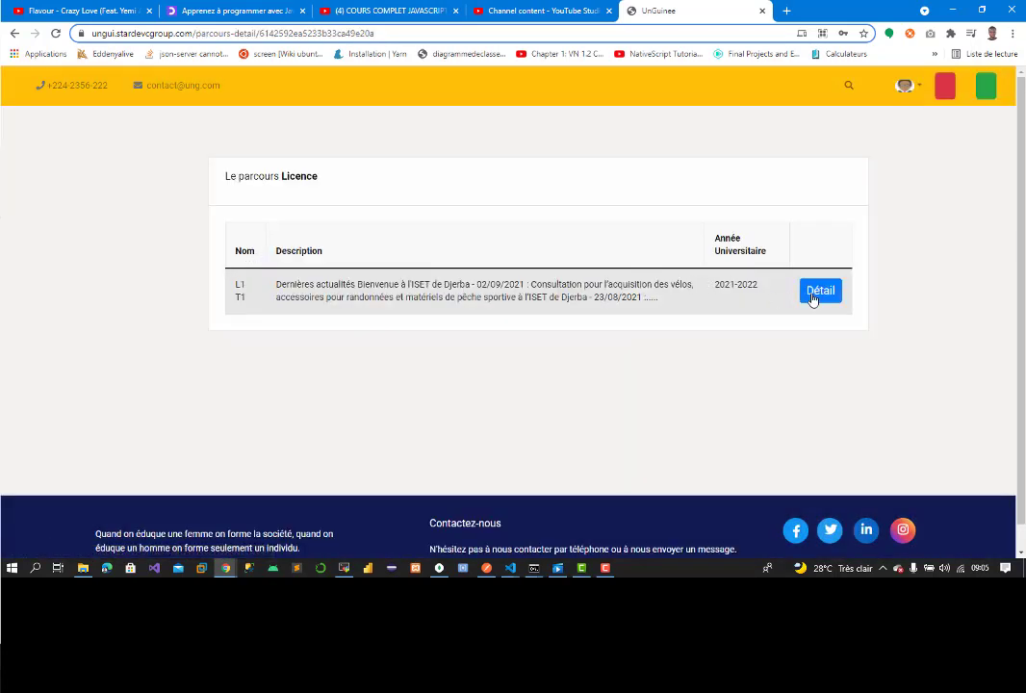
left_click(820, 290)
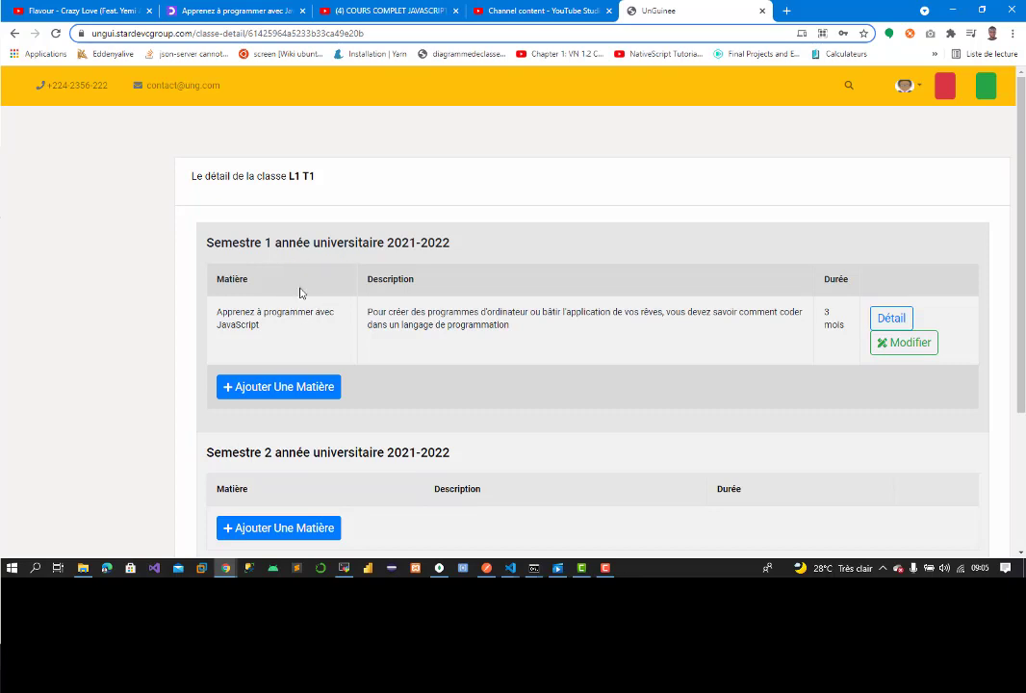
left_click_drag(220, 312, 290, 330)
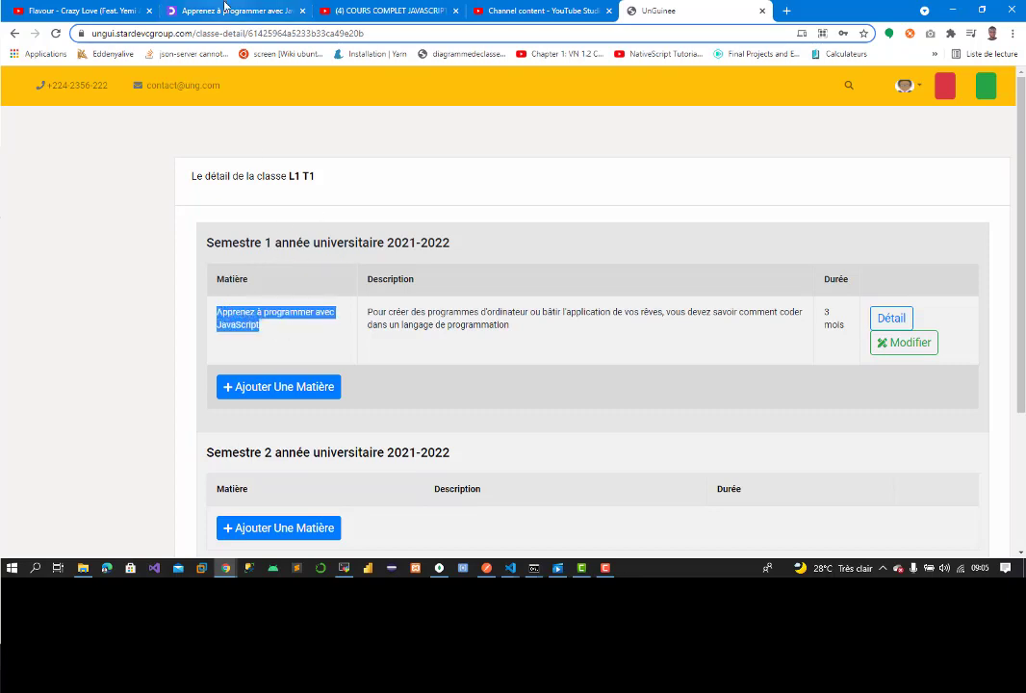
left_click(236, 10)
scroll(557, 170, "up", 5)
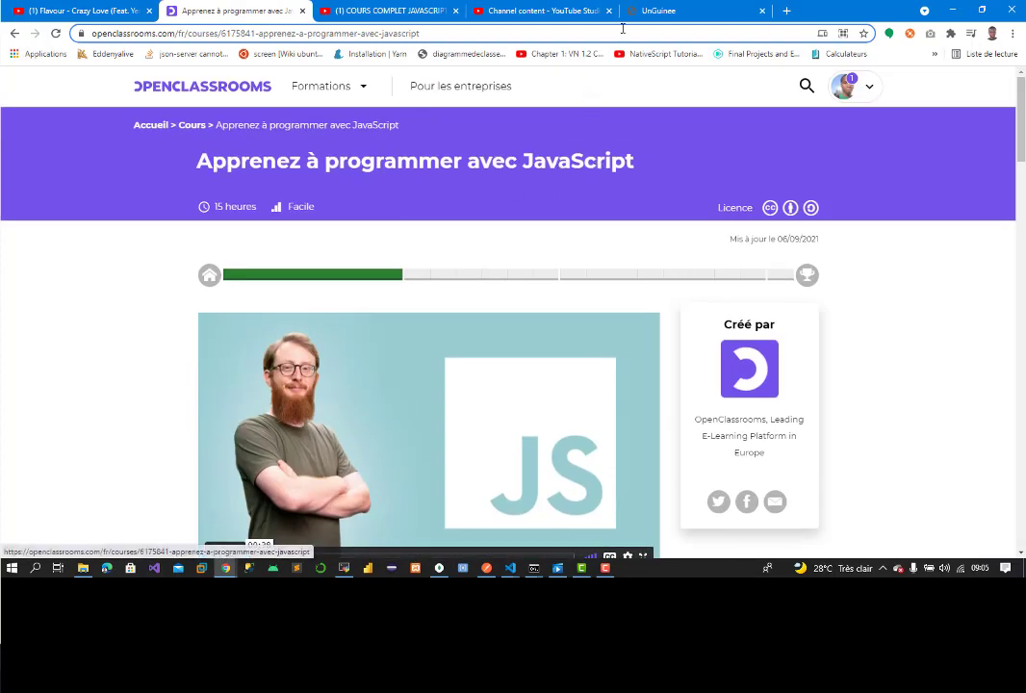
left_click(664, 11)
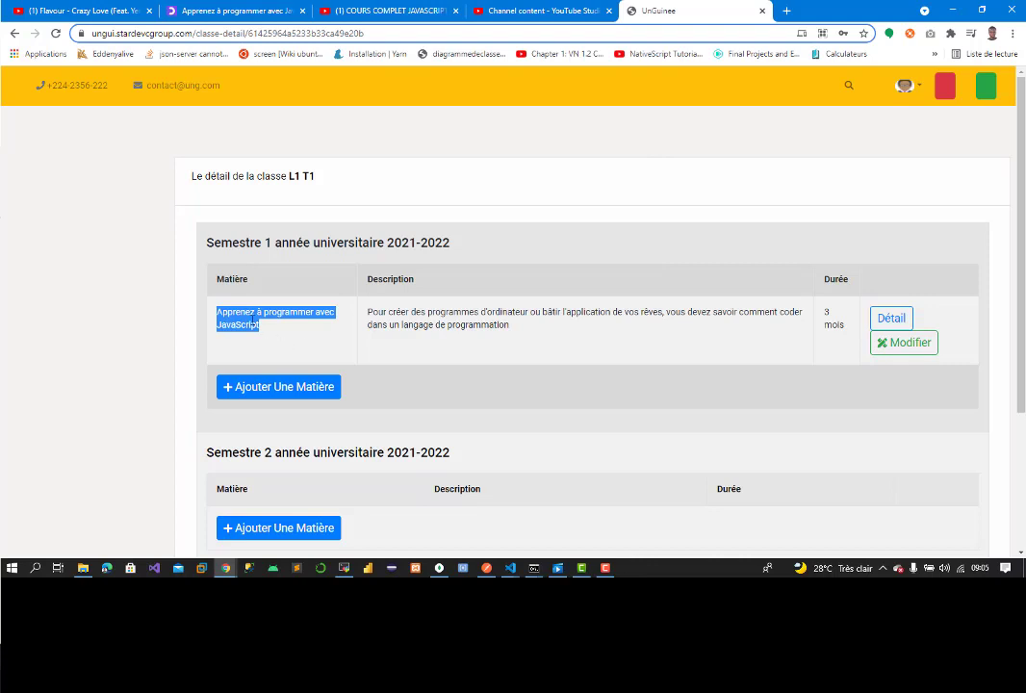
left_click(210, 266)
left_click(890, 318)
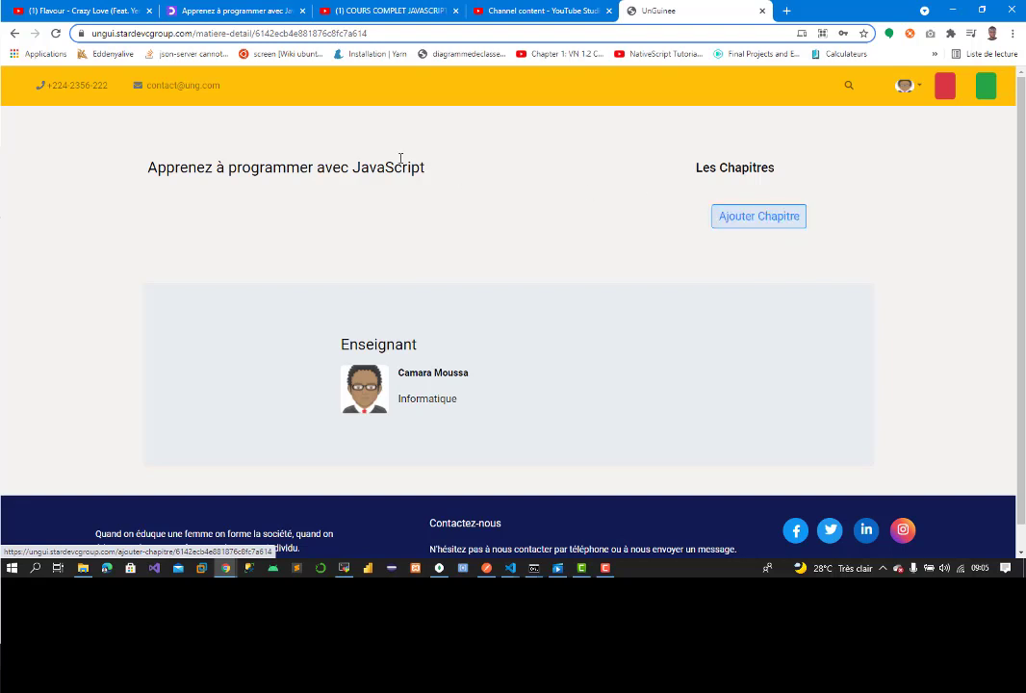
Step: Start a new chapter titled 'Déclarez des variables et modifiez leurs valeurs', copied from the OpenClassrooms lesson
left_click(746, 218)
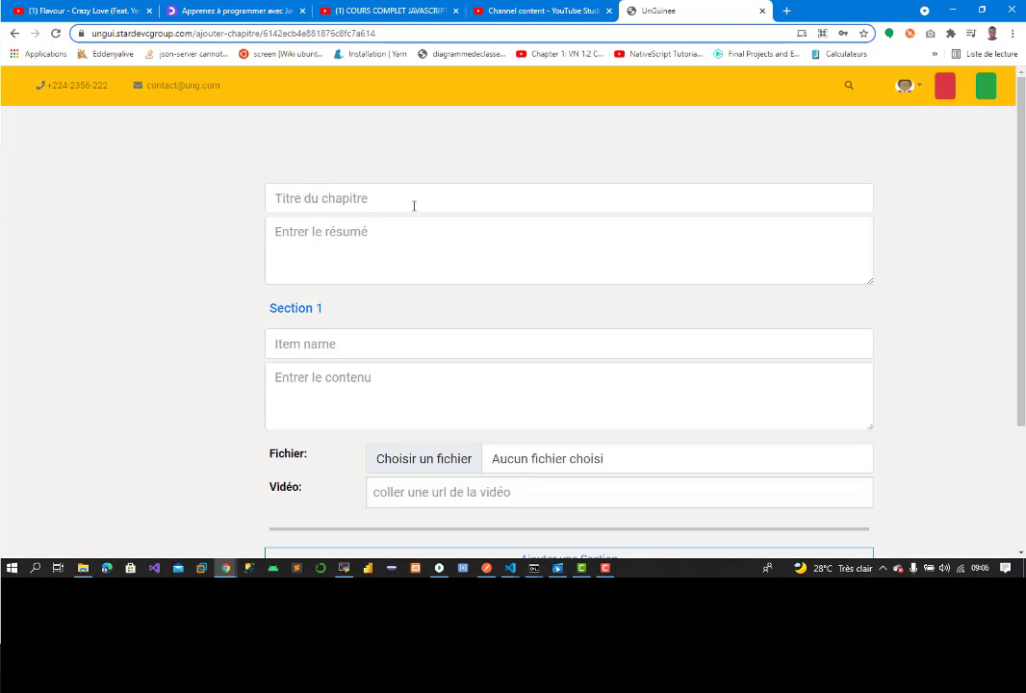
left_click(194, 19)
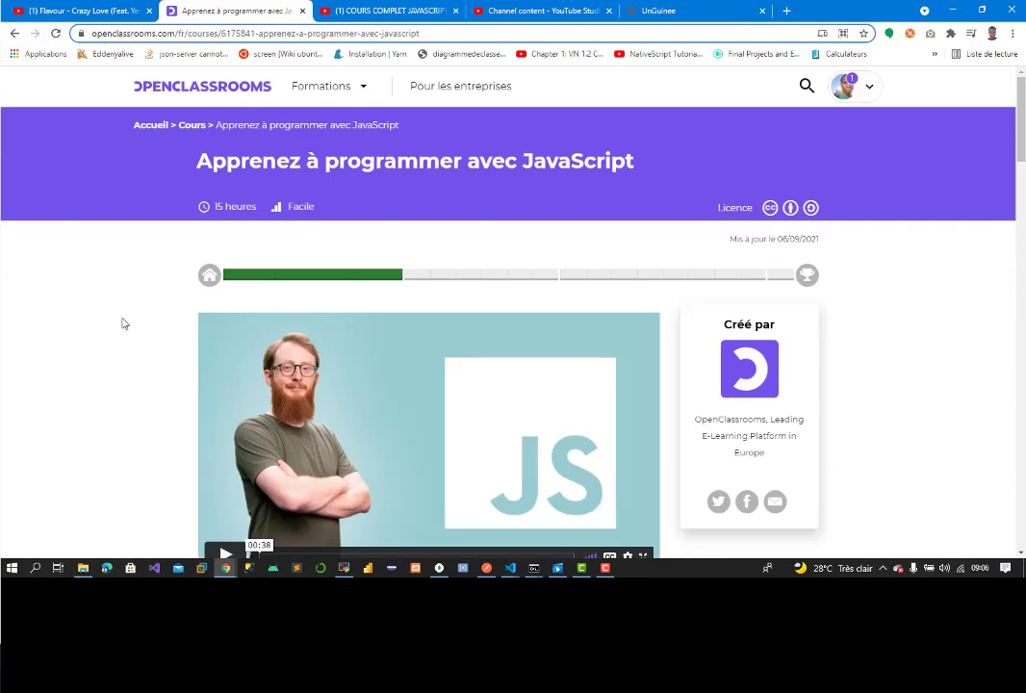
left_click(269, 284)
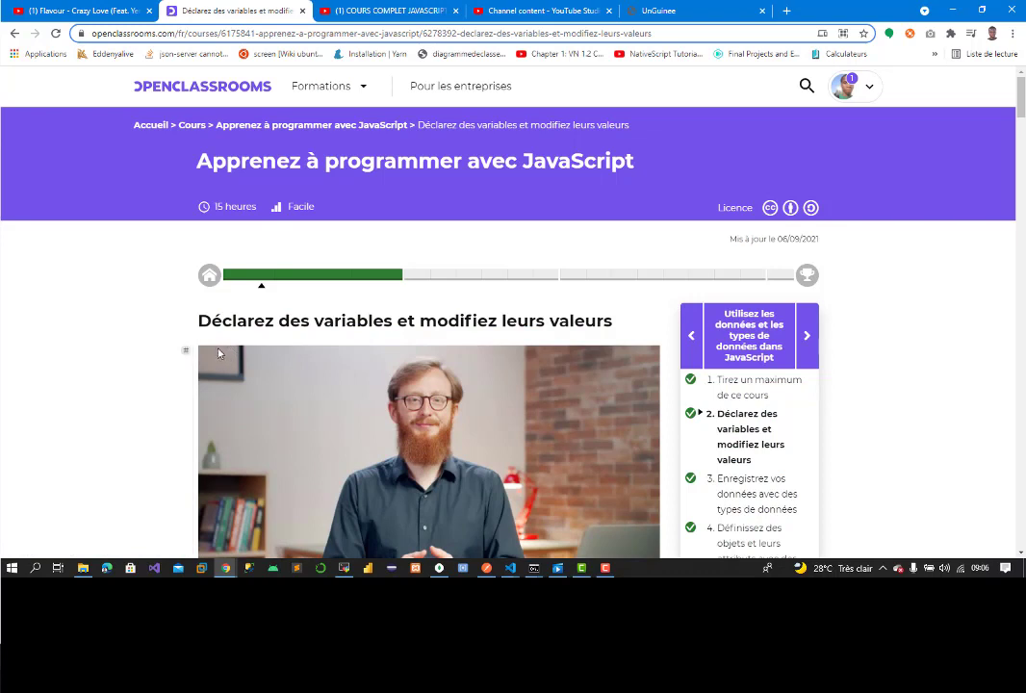
left_click_drag(195, 324, 632, 326)
right_click(589, 327)
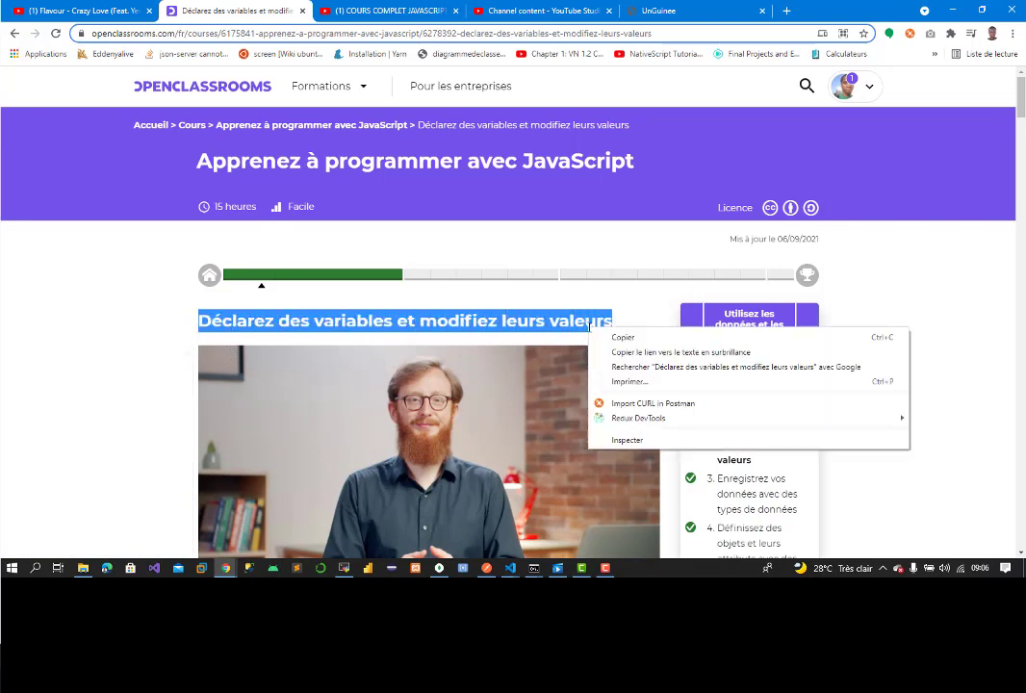
left_click(626, 337)
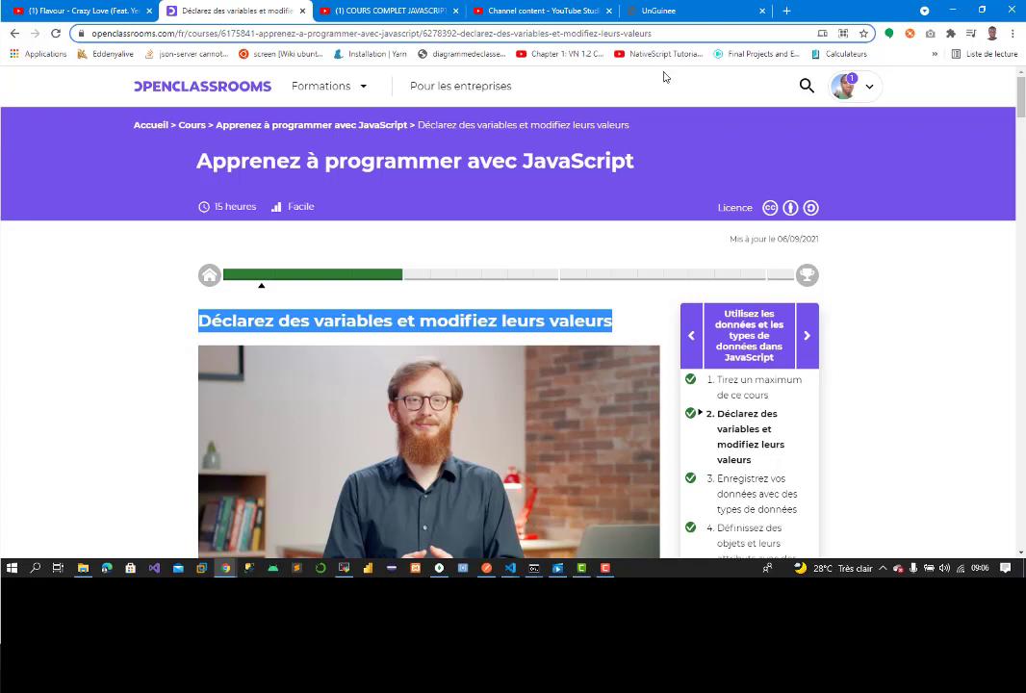
left_click(672, 11)
left_click(301, 199)
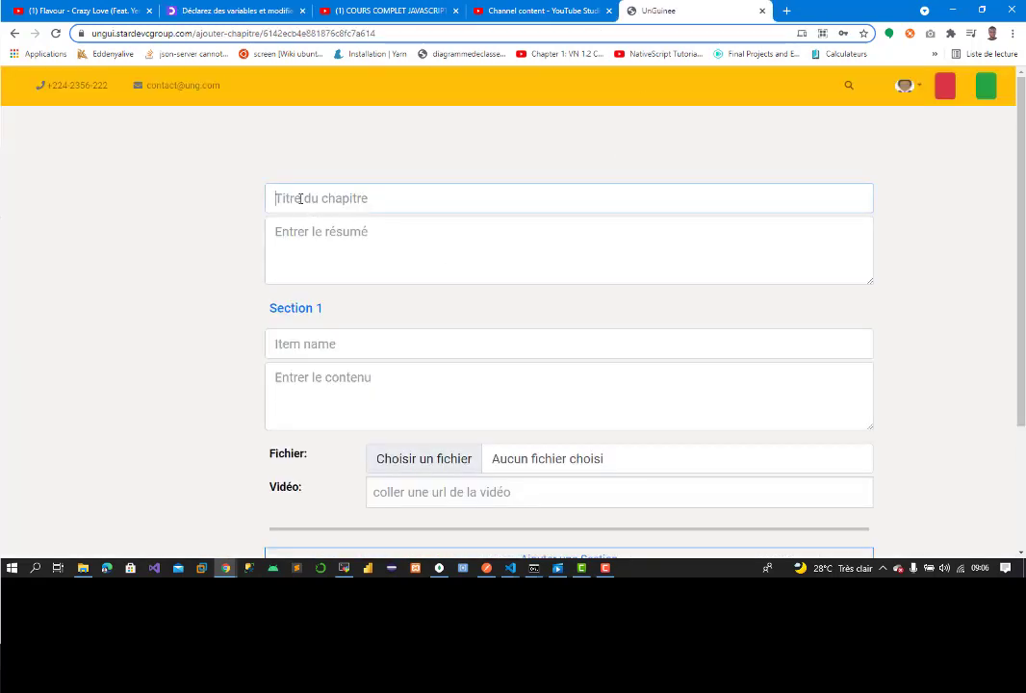
key("ctrl+v")
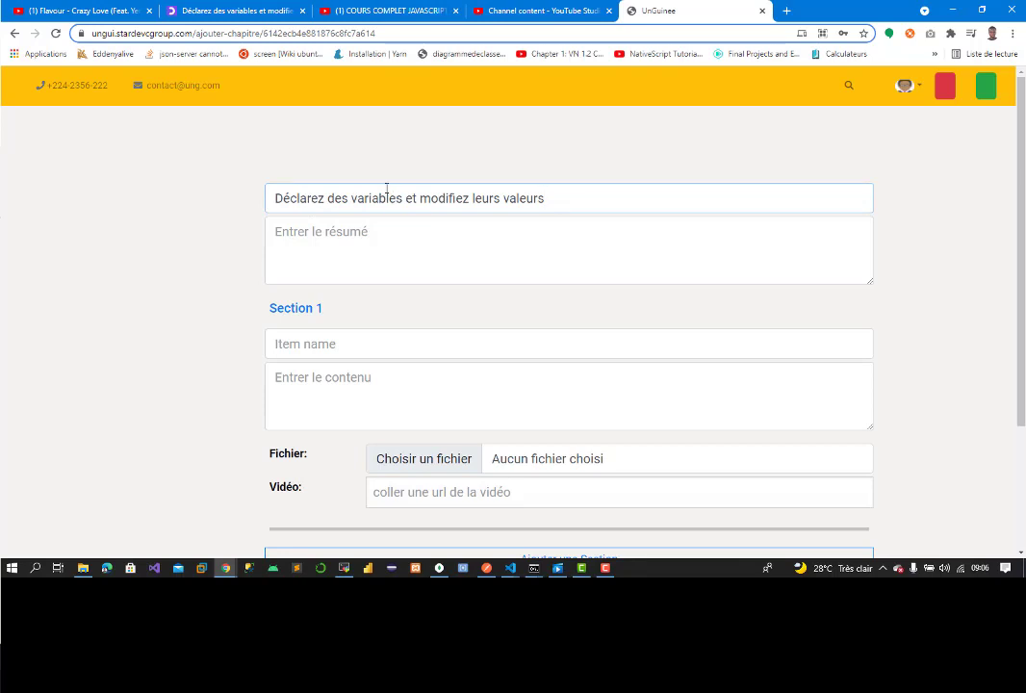
Step: Paste the lesson's introductory paragraph into the chapter summary
left_click(207, 11)
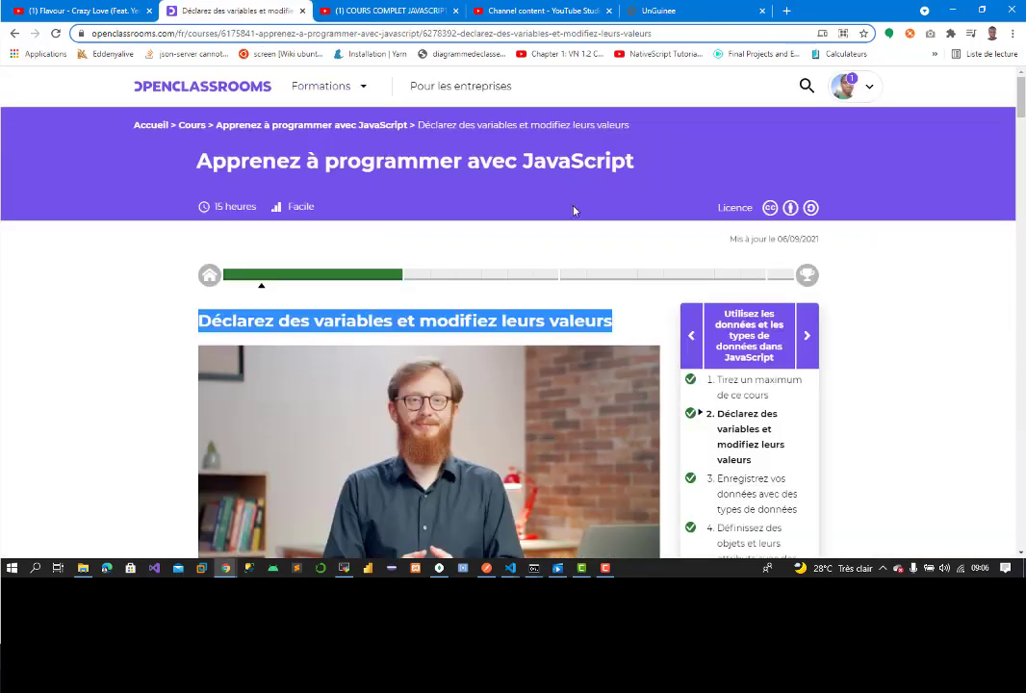
scroll(520, 317, "down", 5)
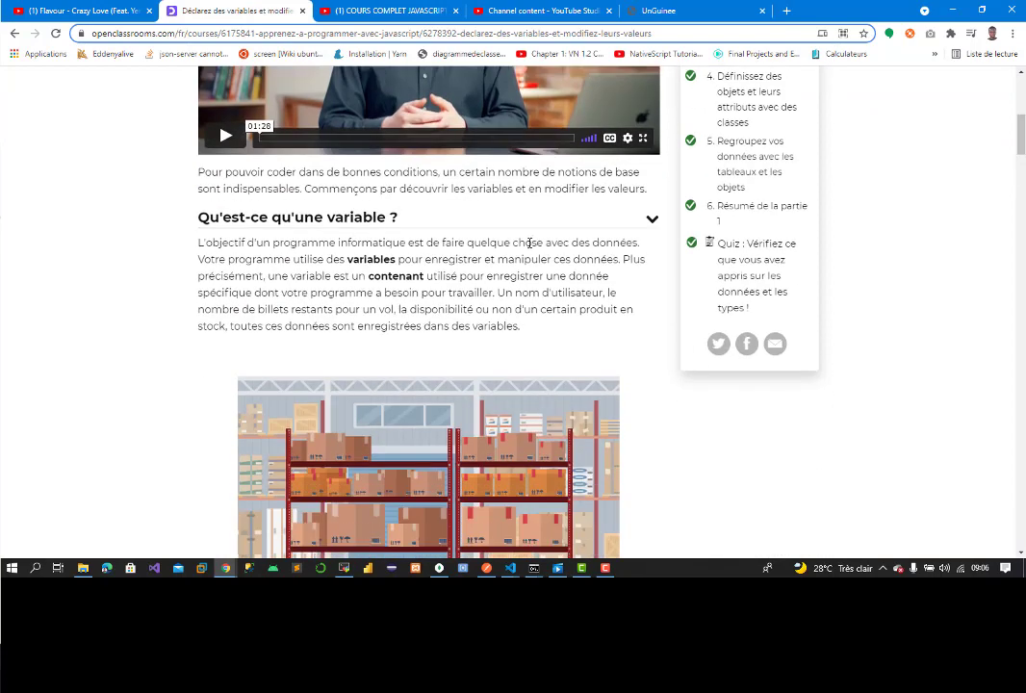
left_click_drag(198, 172, 648, 203)
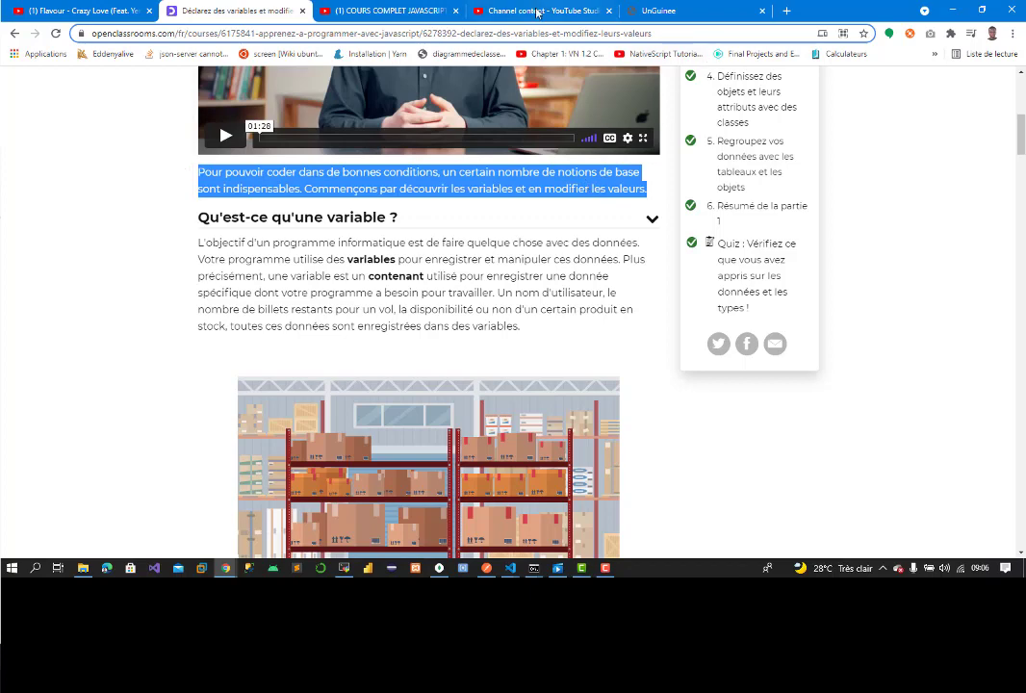
left_click(659, 11)
left_click(351, 256)
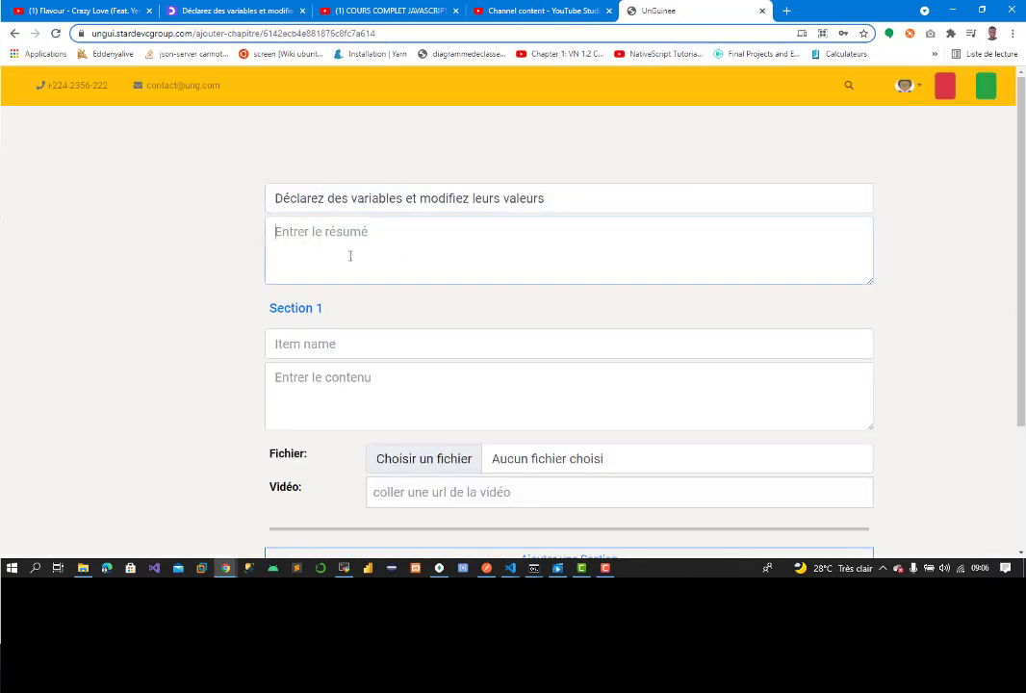
key("ctrl+v")
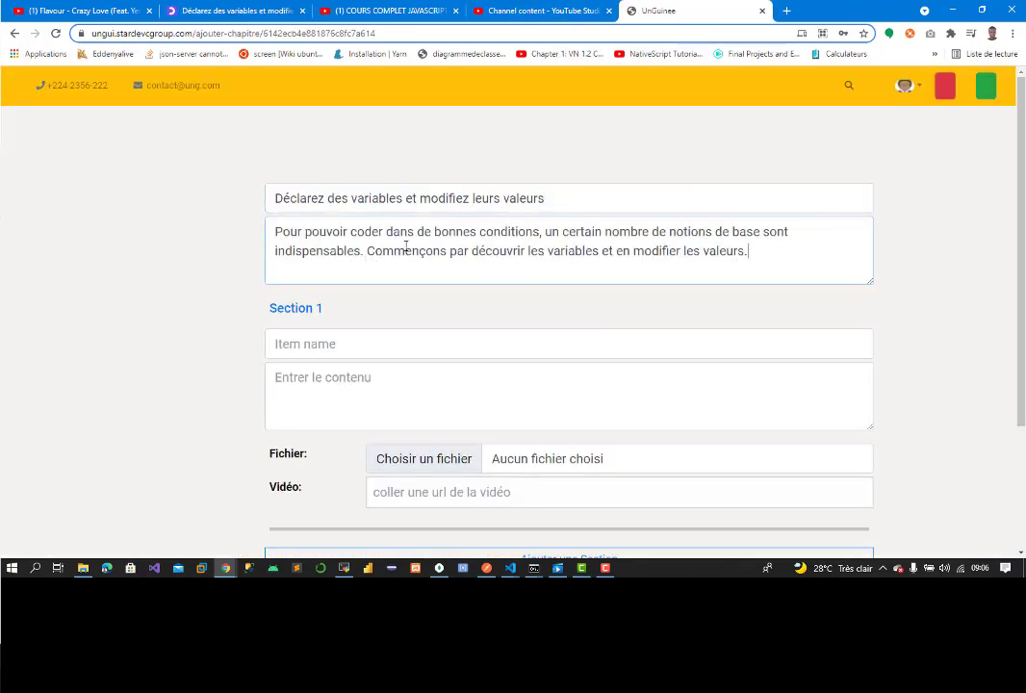
Step: Expand the Créez une variable, Modifiez la valeur and Découvrez les constantes lesson sections
left_click(304, 5)
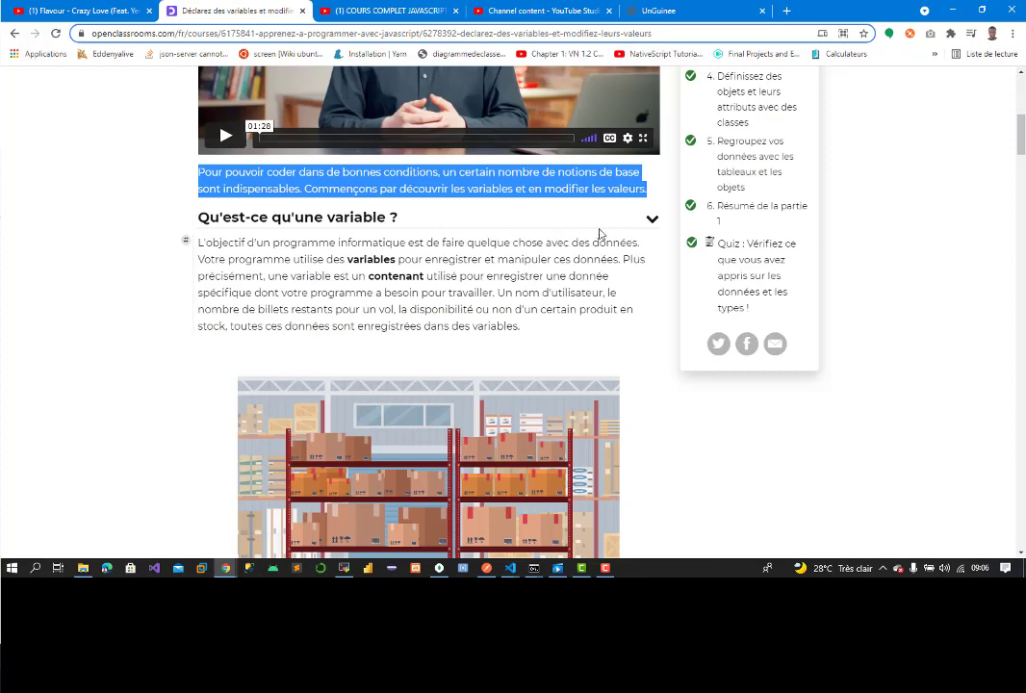
left_click(496, 228)
left_click(547, 252)
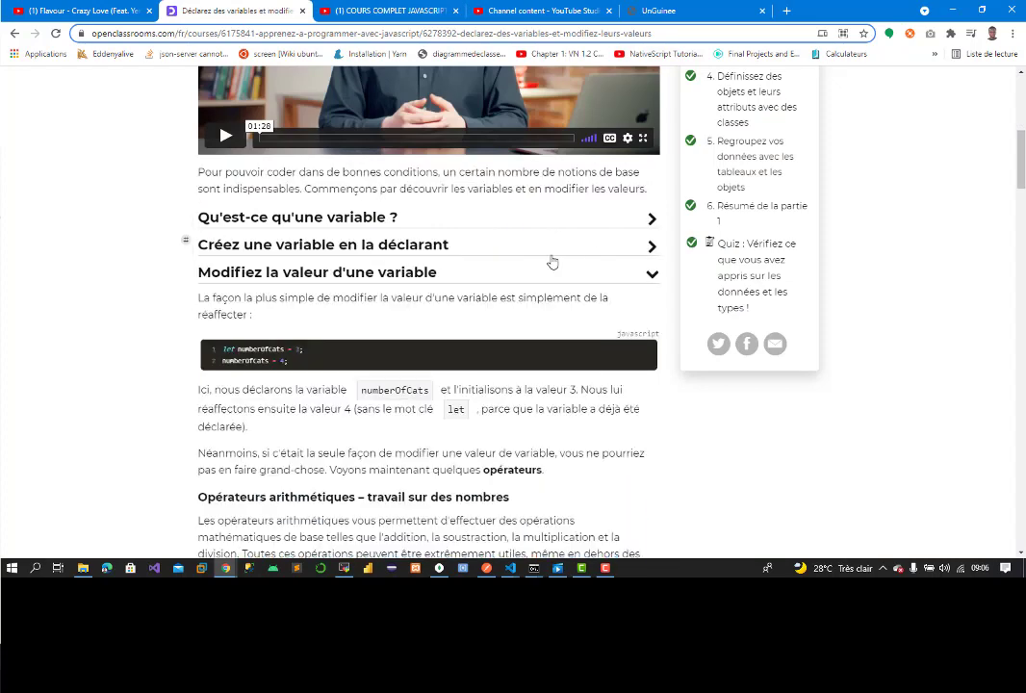
left_click(542, 275)
Step: Name Section 1 'Qu'est-ce qu'une variable ?' using the lesson heading
left_click(539, 304)
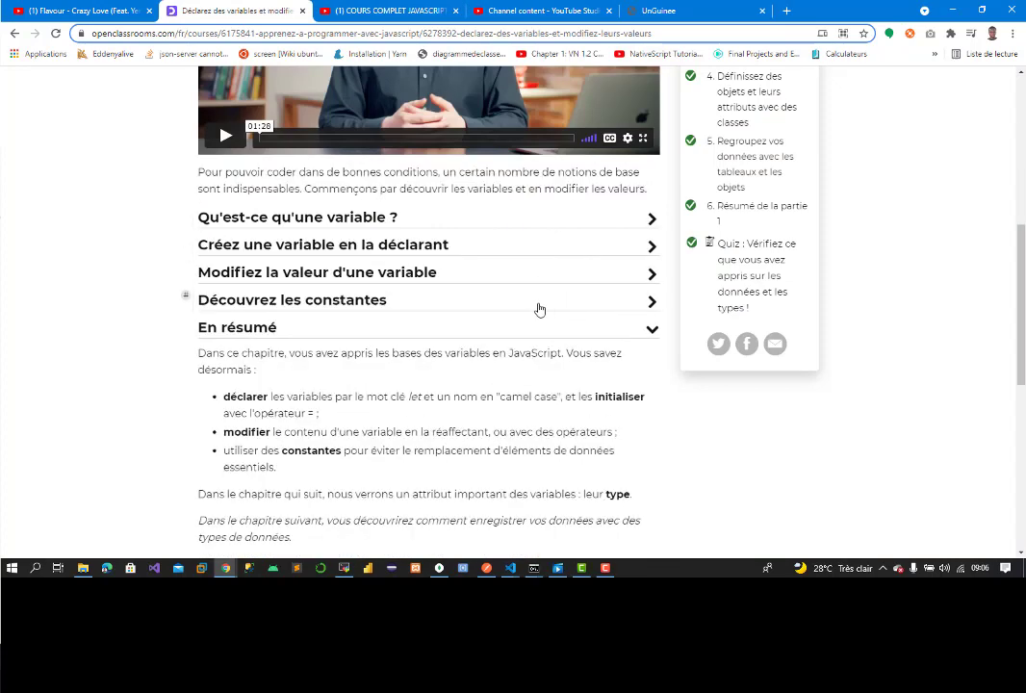
left_click(557, 333)
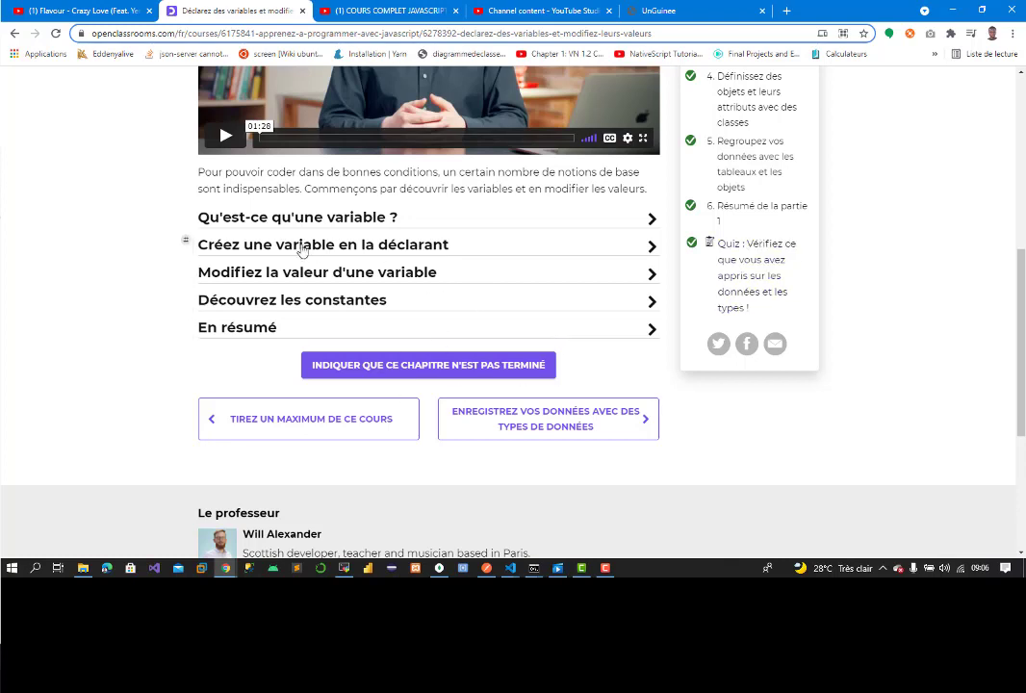
left_click(352, 222)
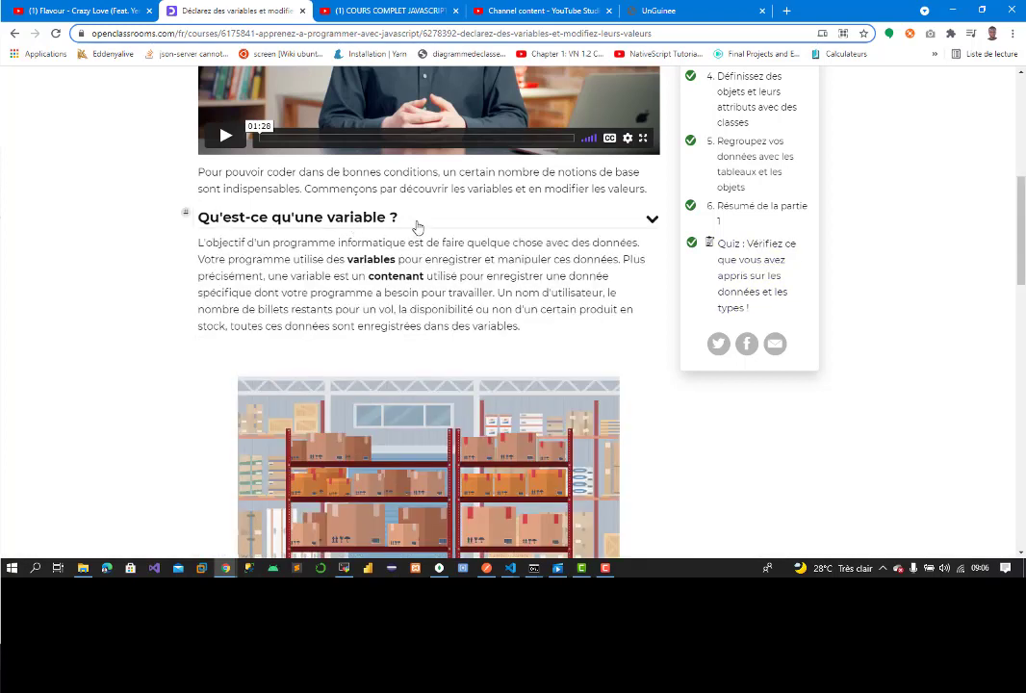
left_click_drag(412, 222, 205, 221)
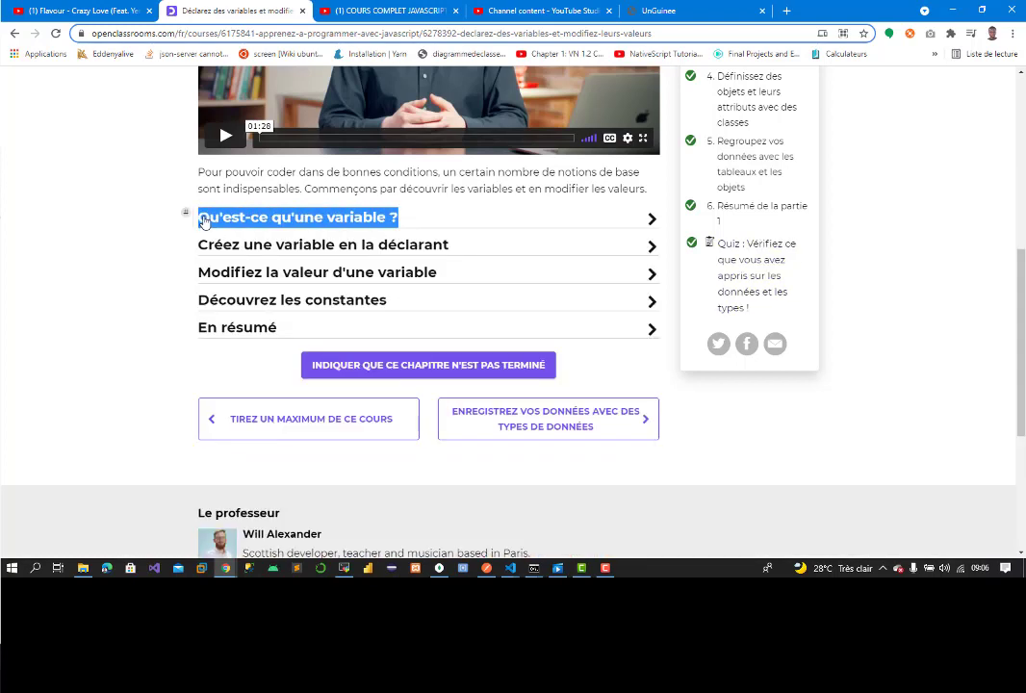
left_click(664, 10)
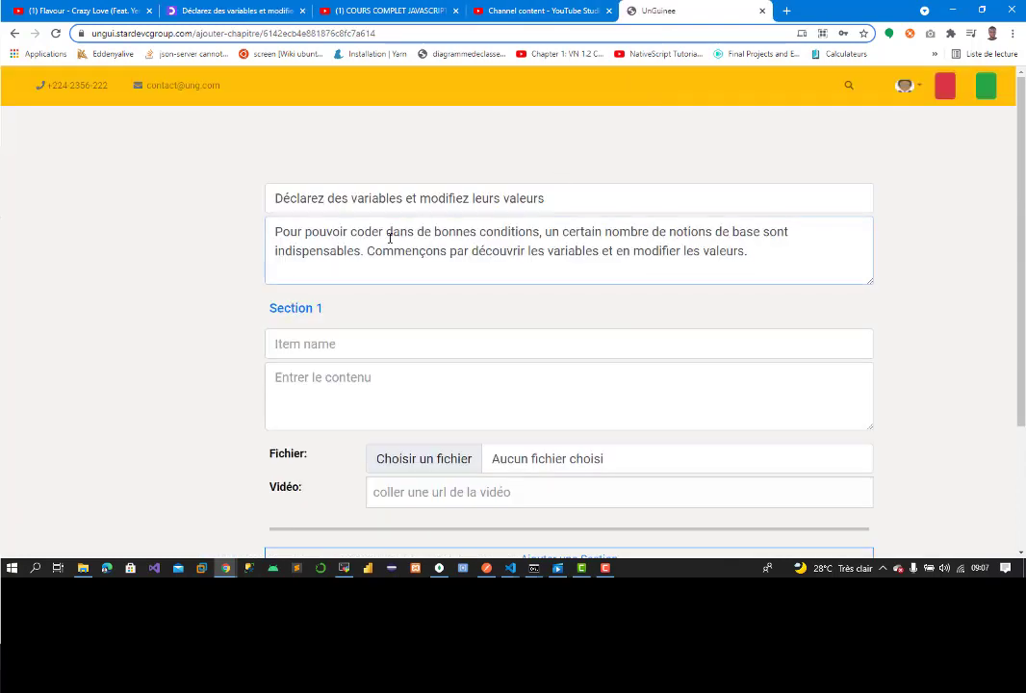
left_click(313, 347)
key("ctrl+v")
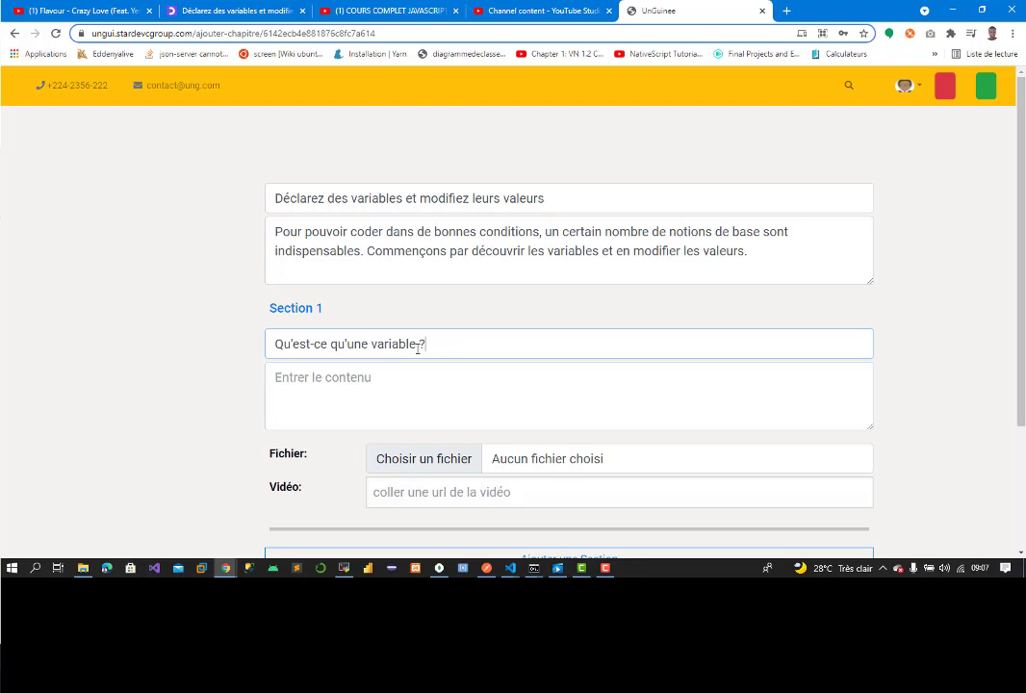
Step: Paste the paragraph defining a variable into Section 1's content
left_click(236, 10)
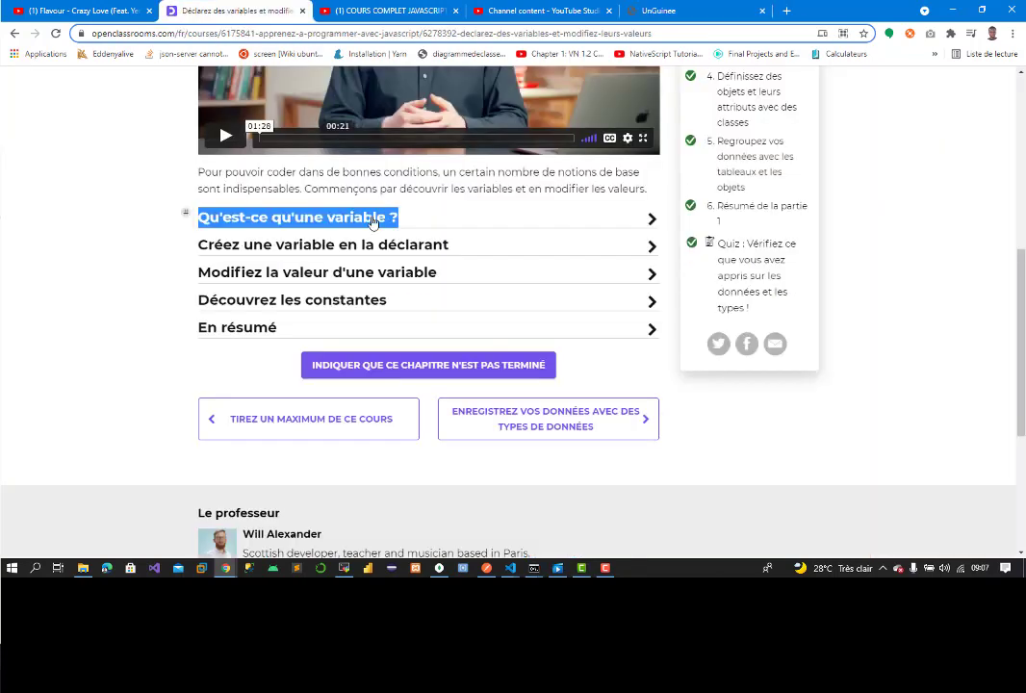
left_click(288, 216)
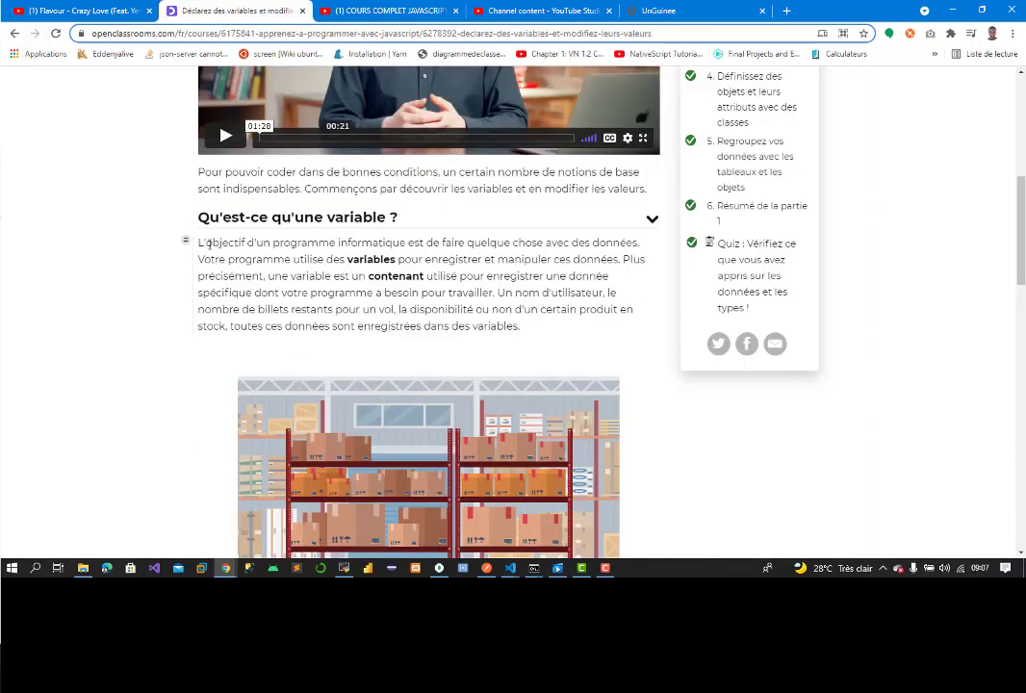
left_click_drag(200, 245, 612, 334)
key("ctrl+c")
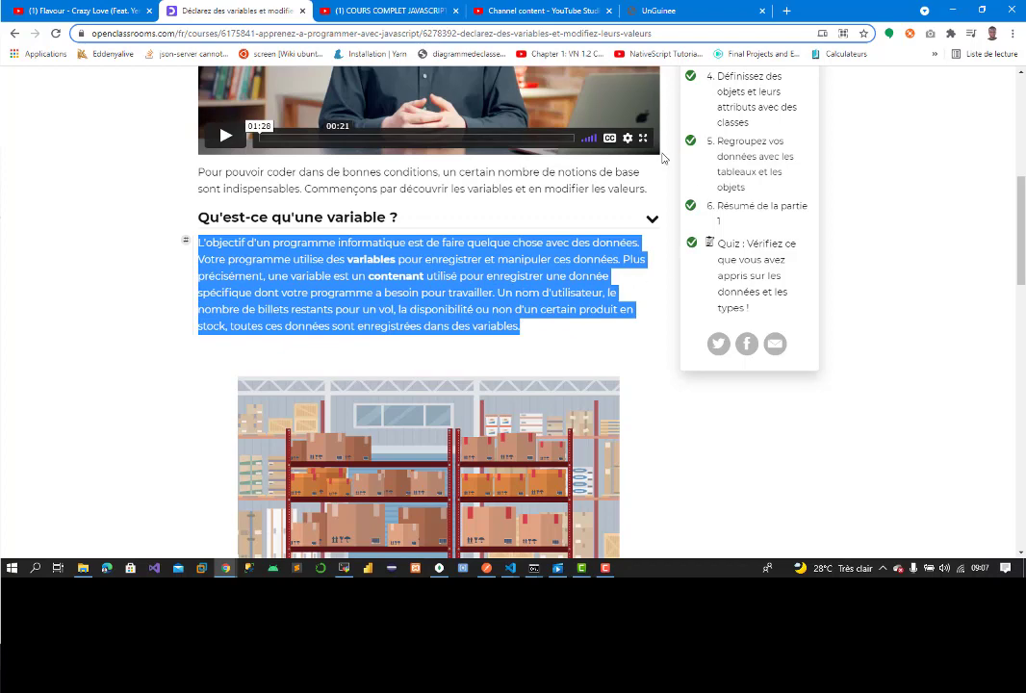
left_click(659, 11)
left_click(359, 378)
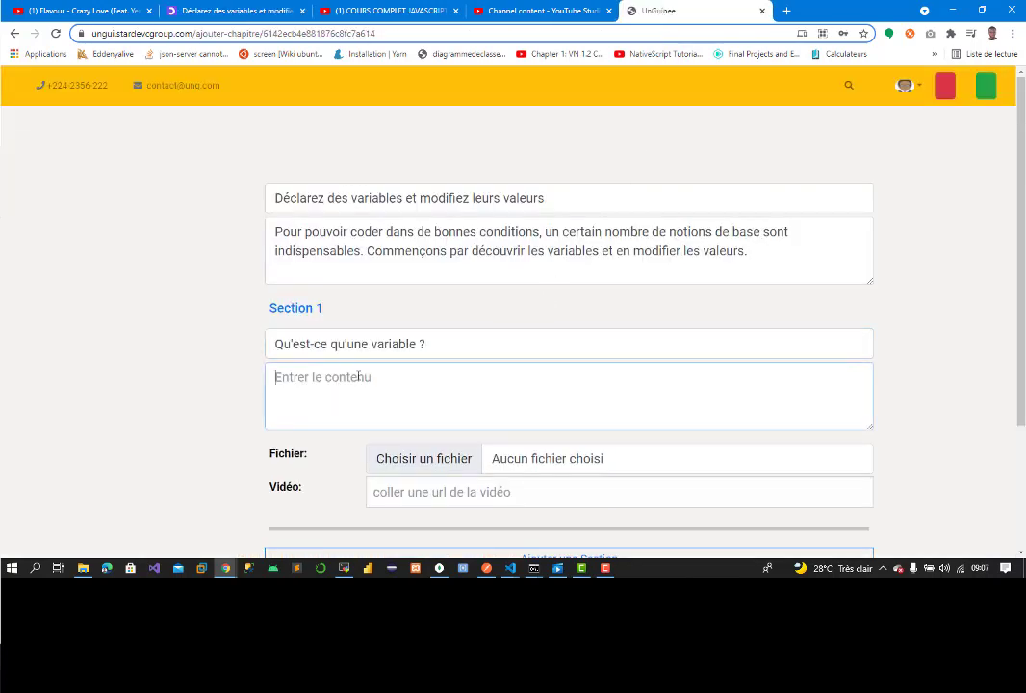
key("ctrl+v")
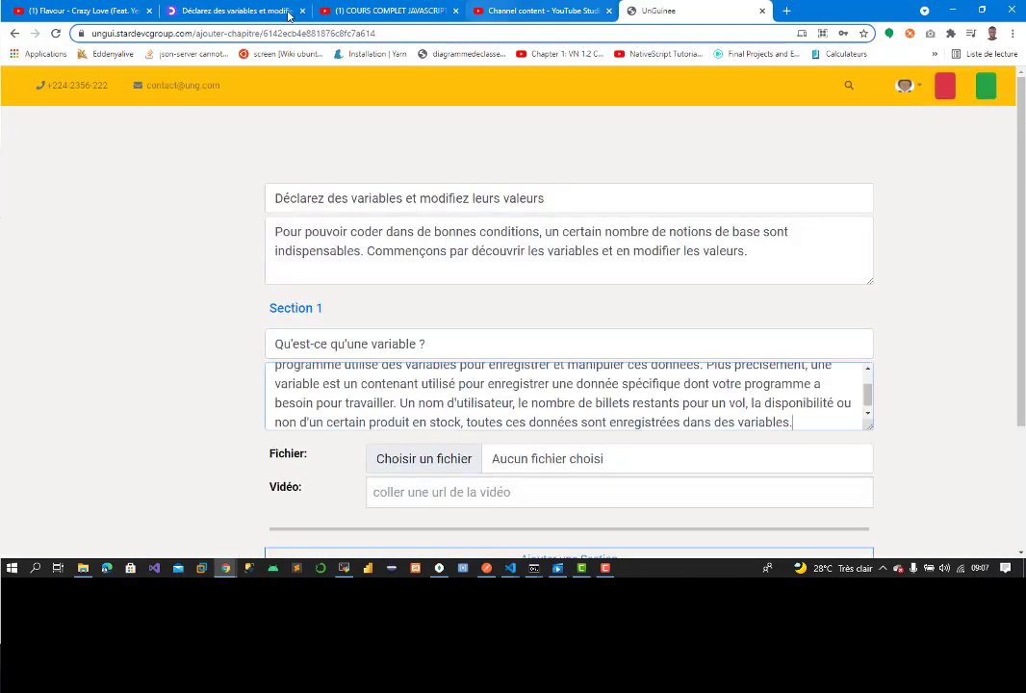
Step: Append the paragraph about values and the carton-in-a-warehouse analogy to Section 1's content
left_click(236, 10)
scroll(481, 277, "down", 4)
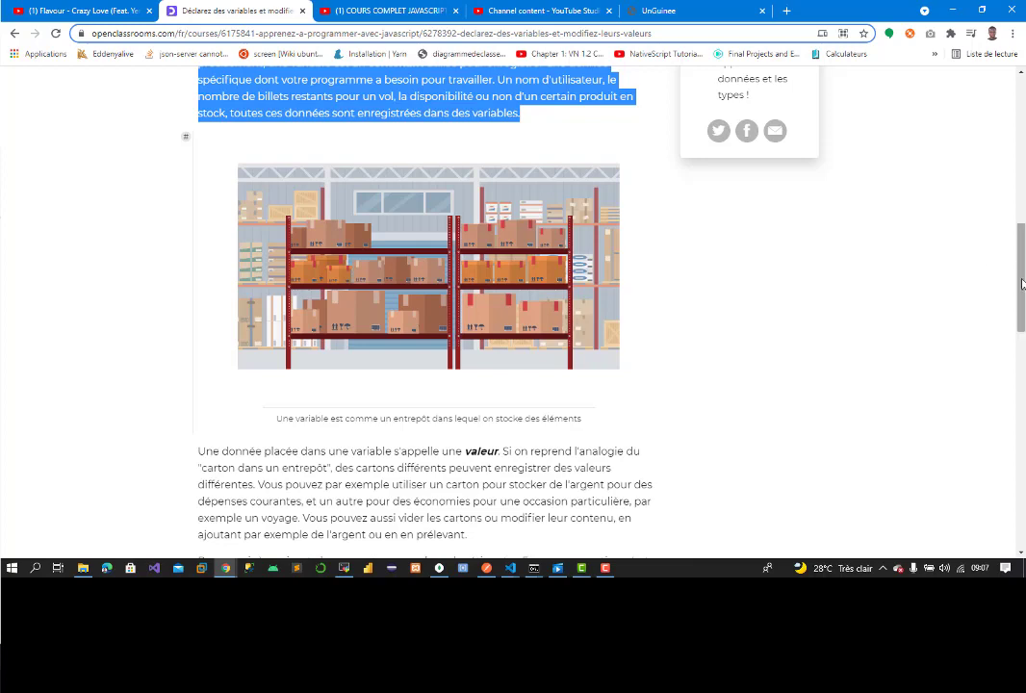
scroll(837, 339, "down", 3)
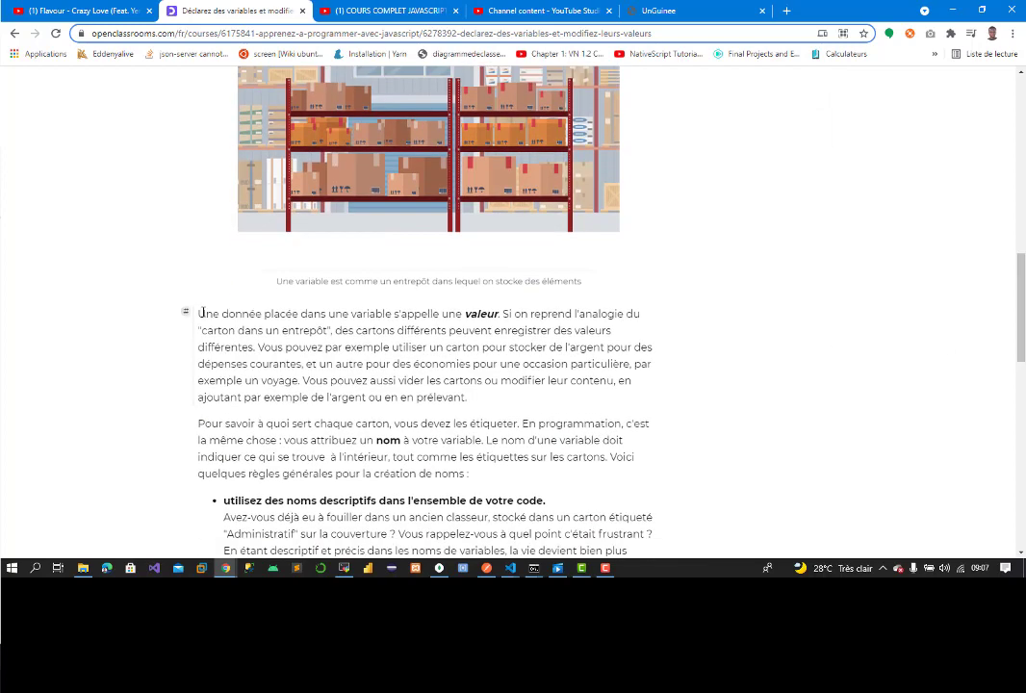
left_click_drag(200, 314, 469, 398)
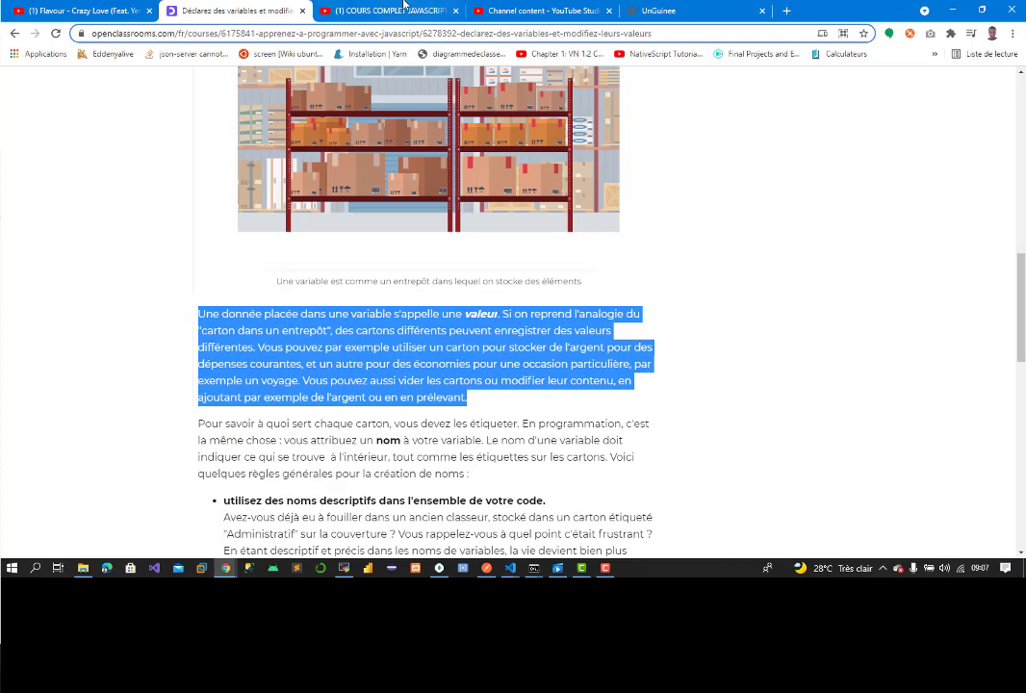
left_click(662, 10)
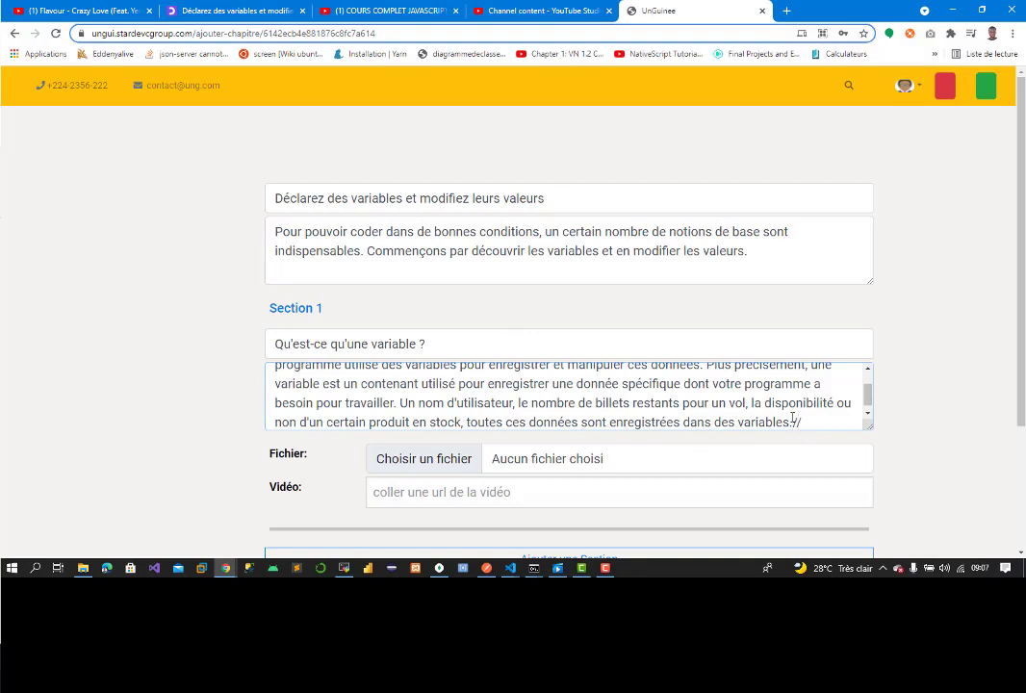
key("ctrl+v")
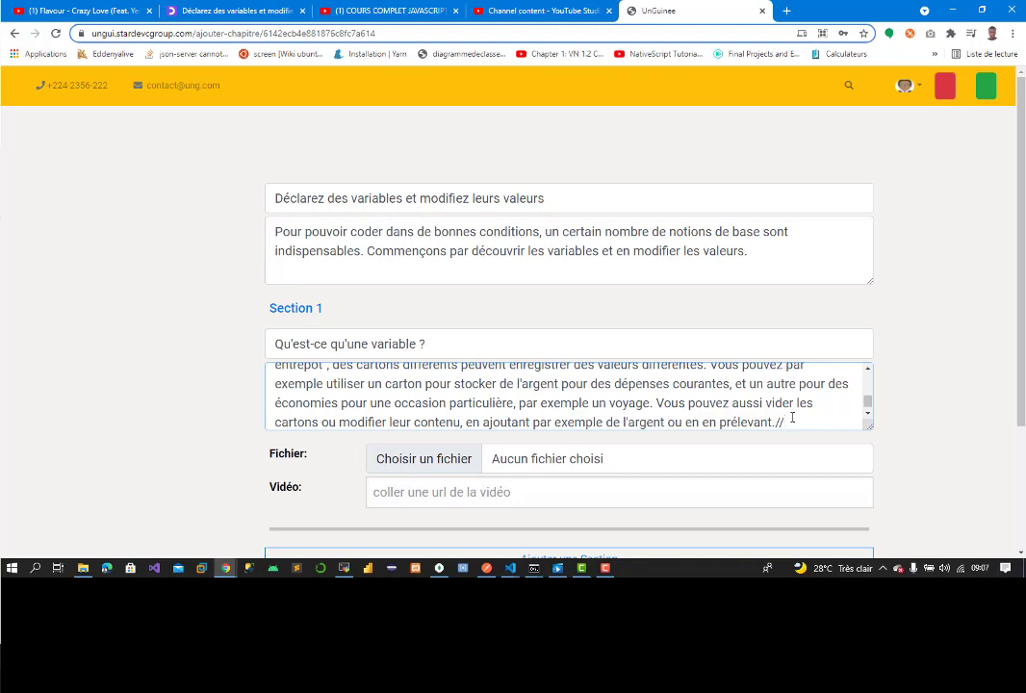
Step: Append the paragraph about naming variables to Section 1's content
left_click(232, 11)
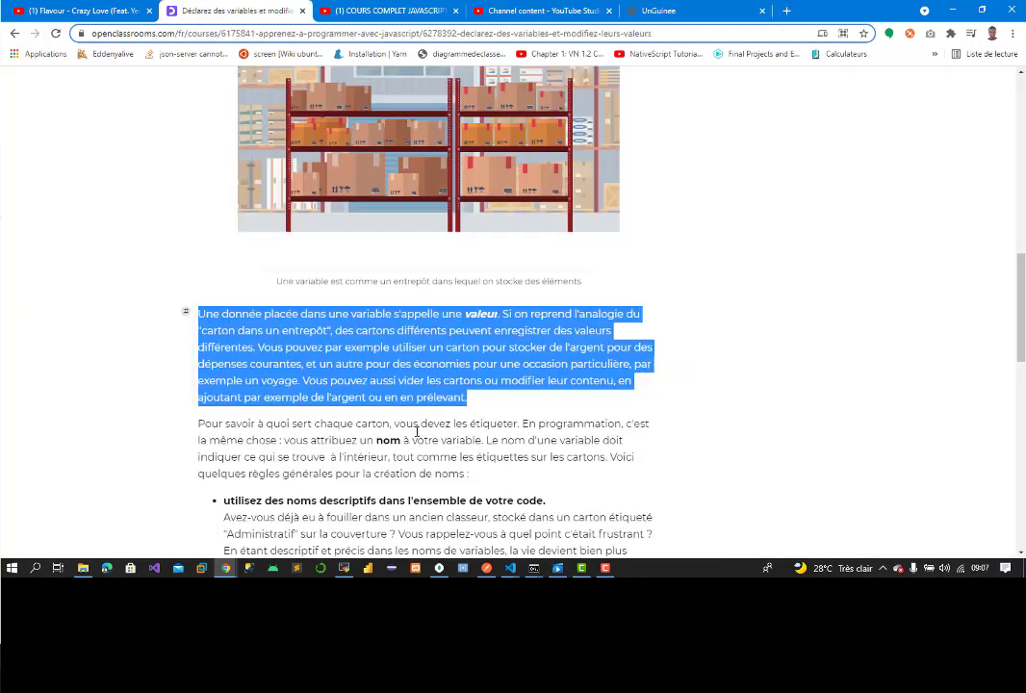
left_click(202, 423)
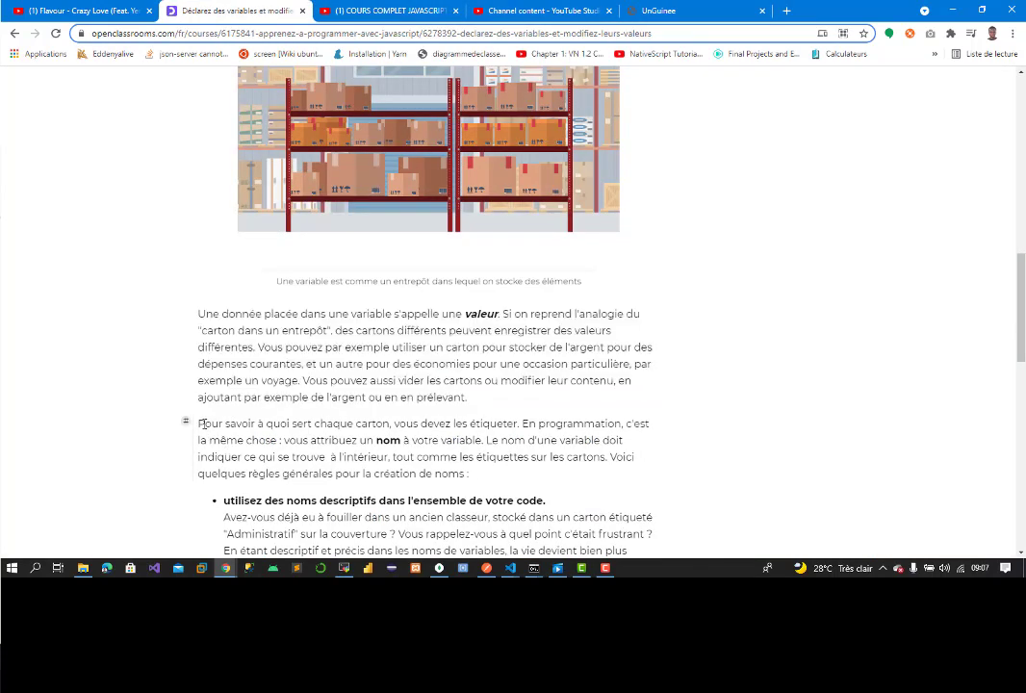
left_click_drag(199, 424, 469, 474)
key("ctrl+c")
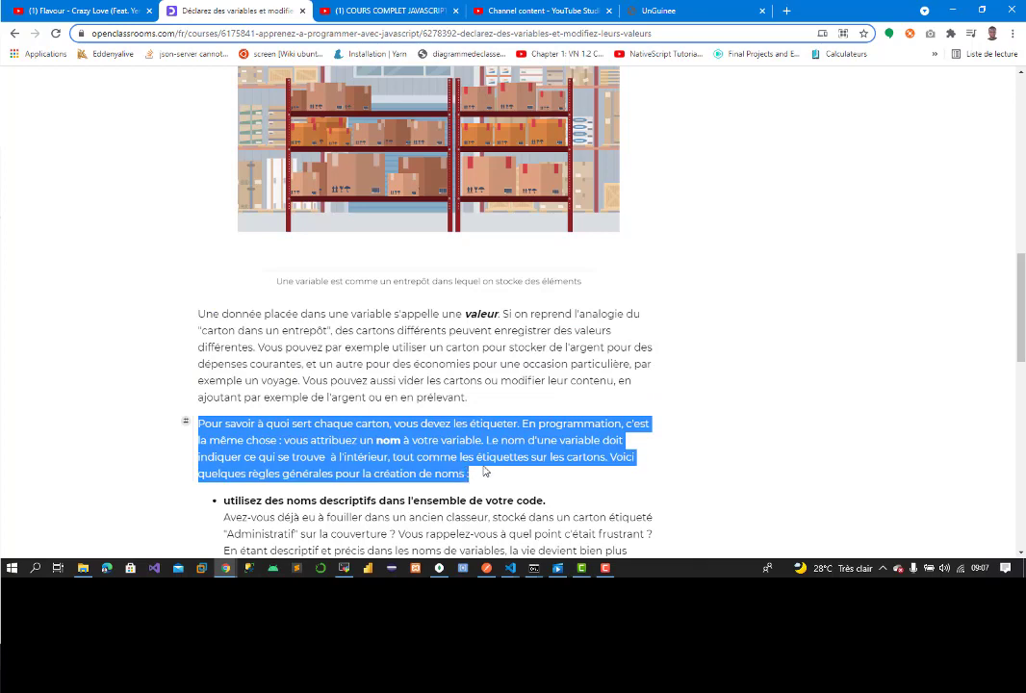
left_click(674, 10)
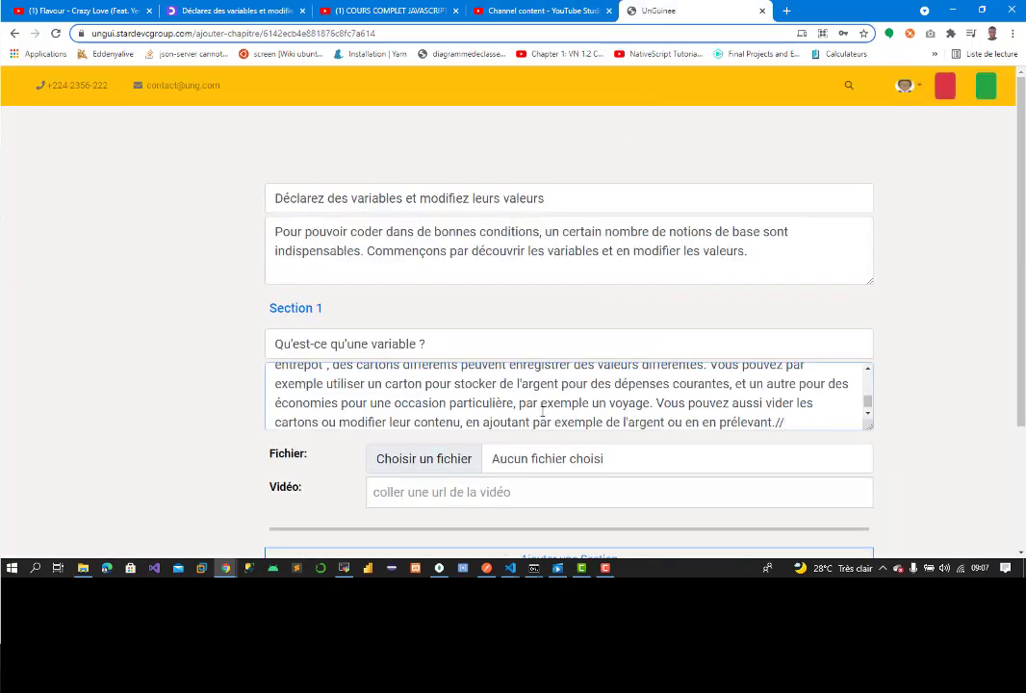
key("ctrl+v")
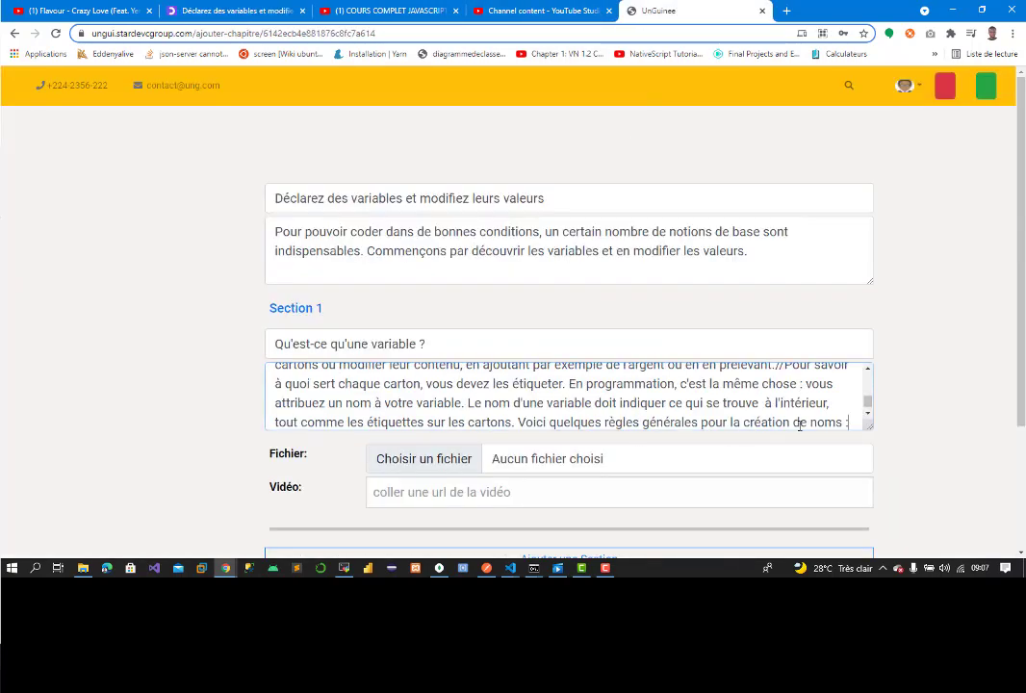
key("Return")
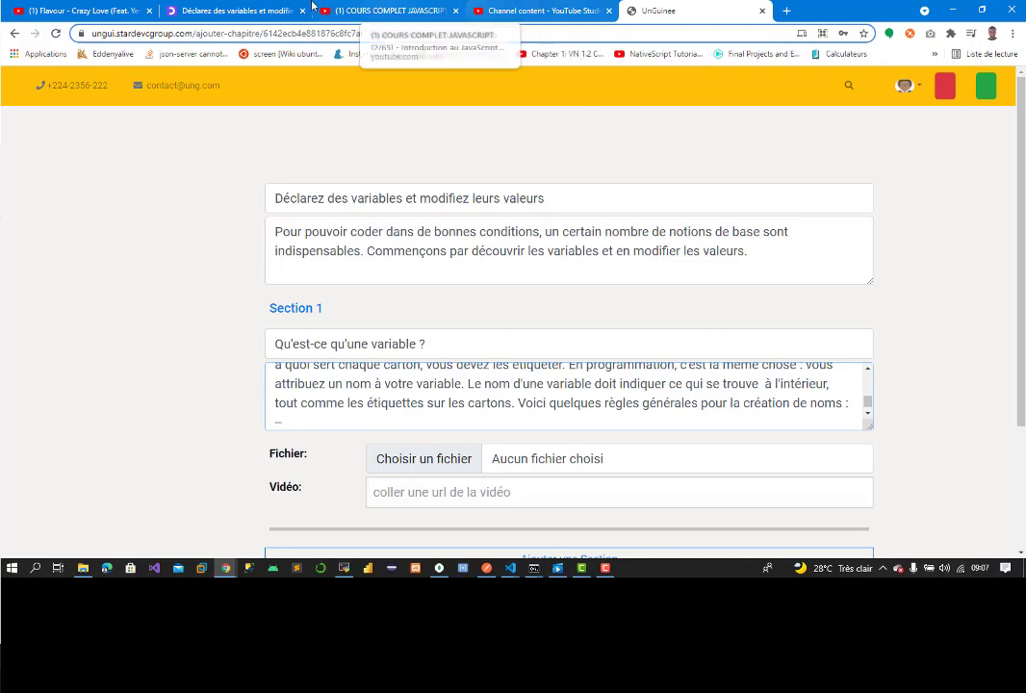
Step: Add the first naming rule bullet on its own line
left_click(201, 9)
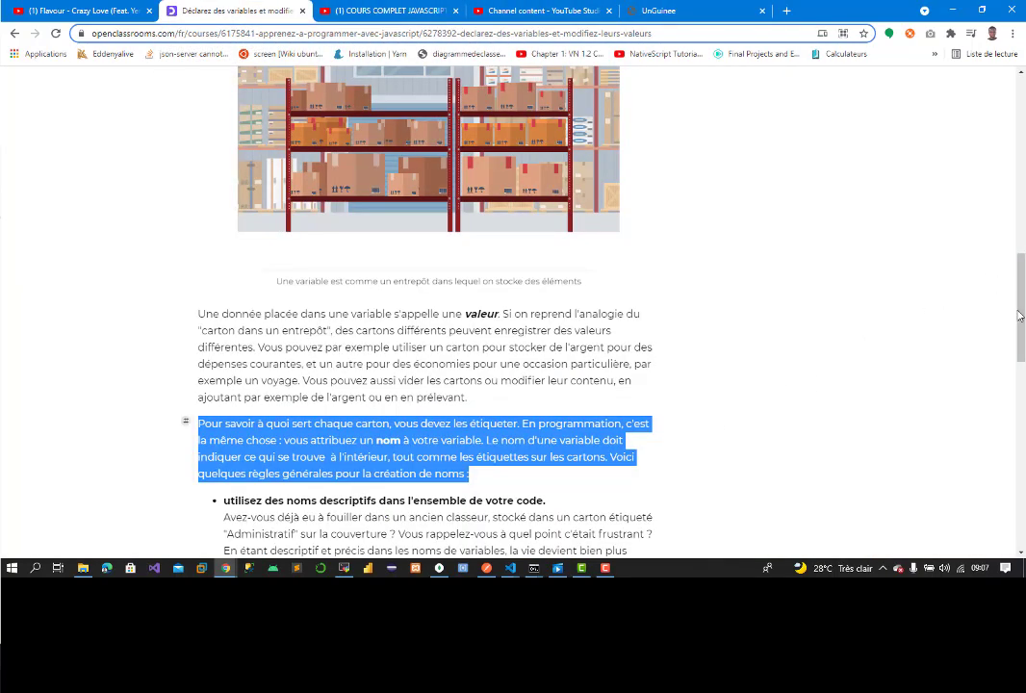
scroll(530, 291, "down", 4)
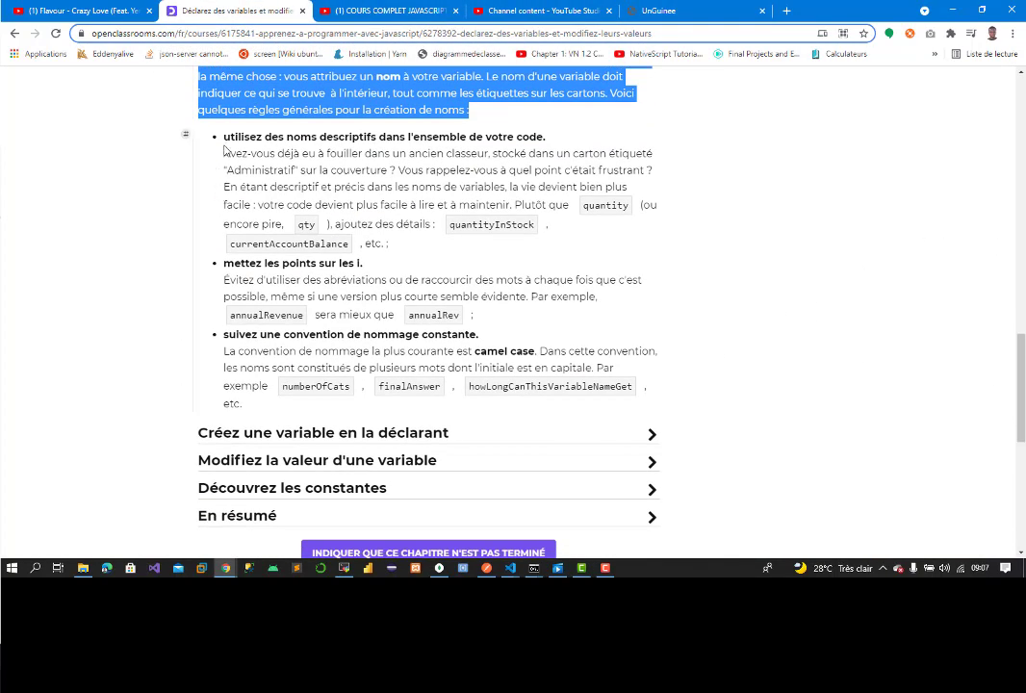
left_click_drag(224, 136, 430, 247)
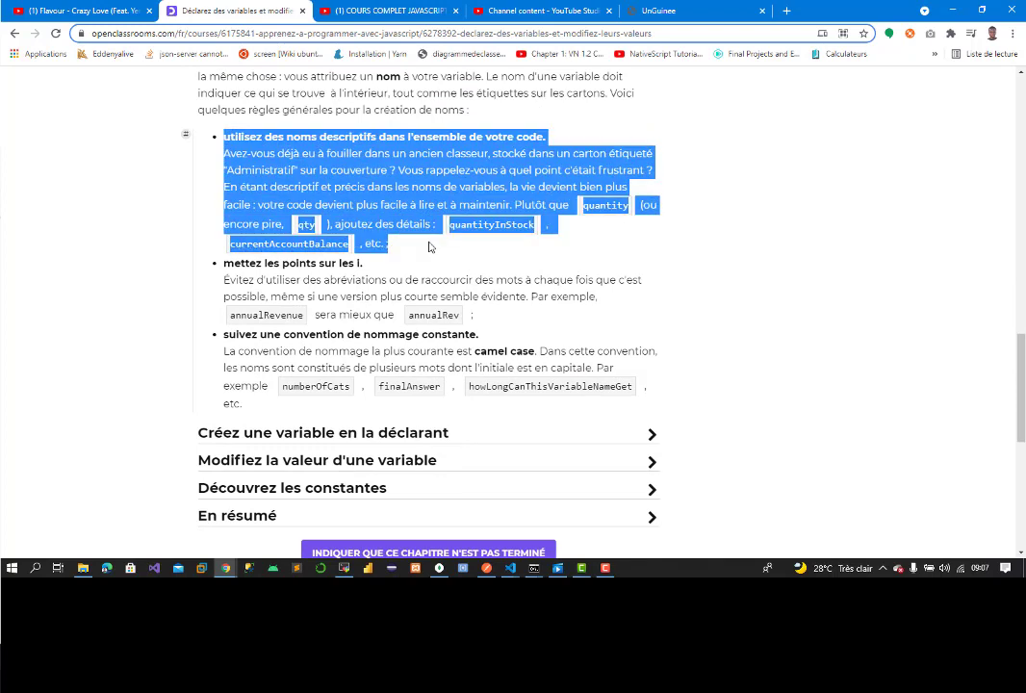
right_click(272, 201)
left_click(284, 208)
left_click(670, 5)
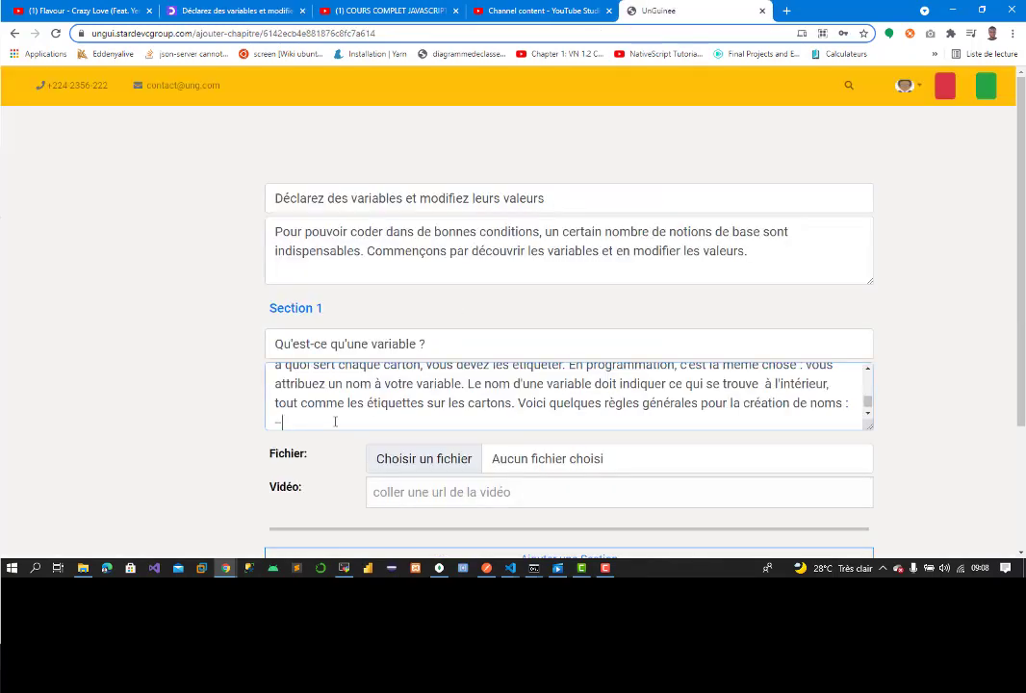
key("ctrl+v")
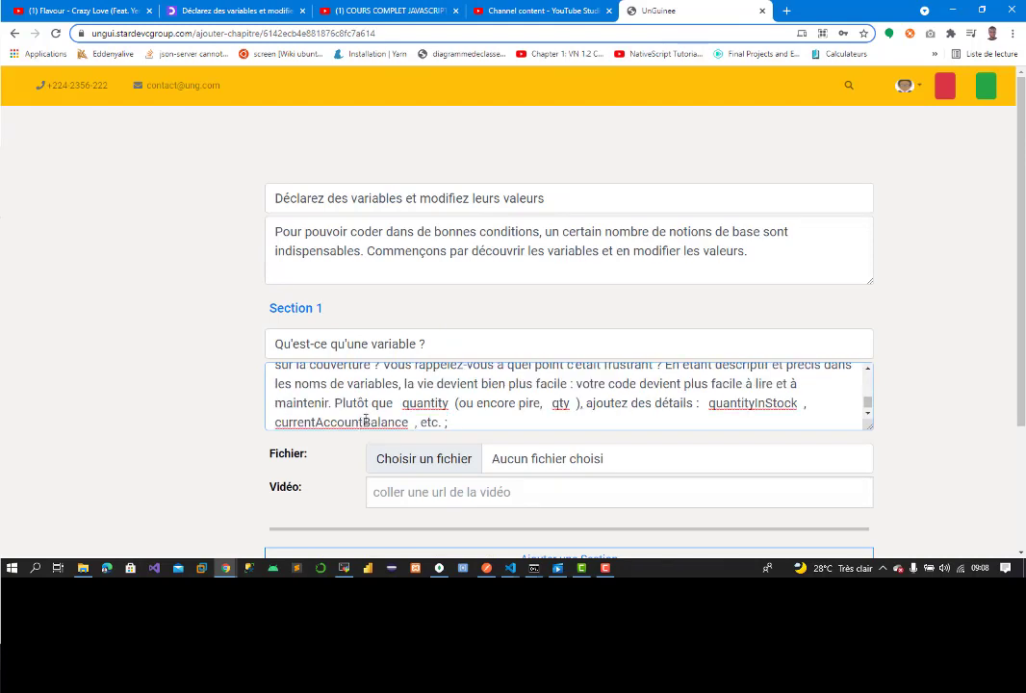
key("Return")
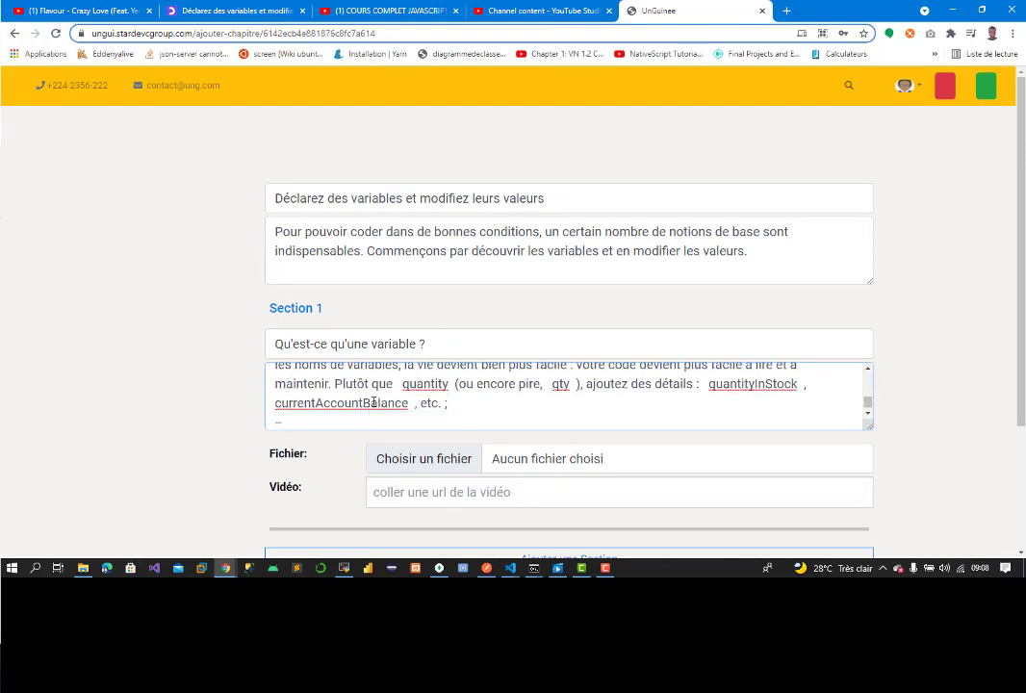
Step: Add the second naming rule bullet on a new line
left_click(212, 10)
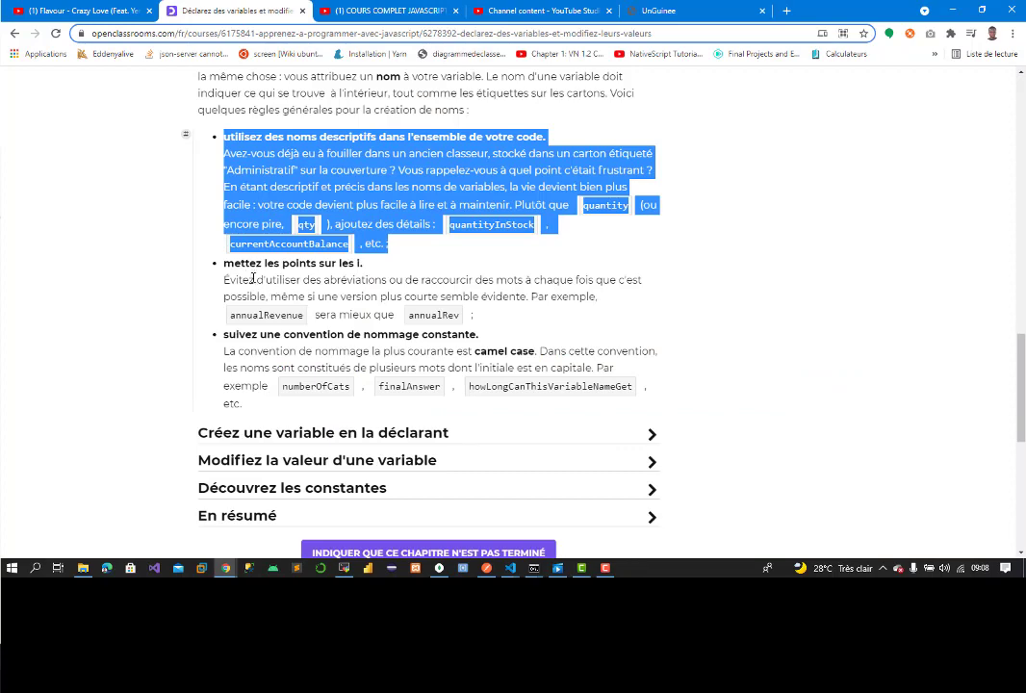
left_click_drag(223, 262, 469, 311)
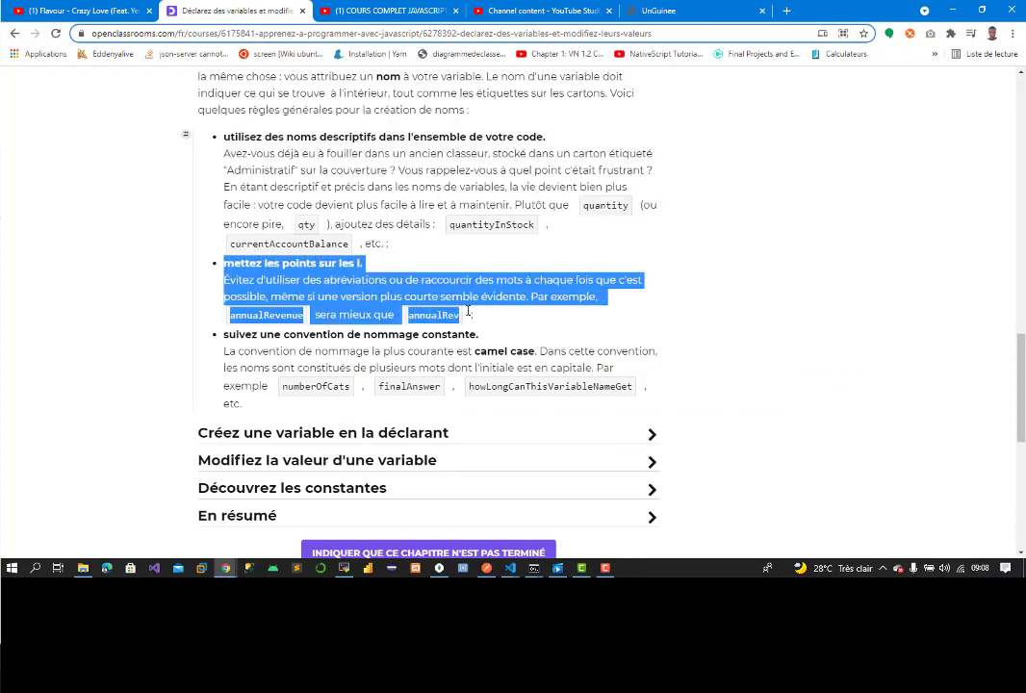
right_click(458, 309)
left_click(472, 301)
left_click(674, 14)
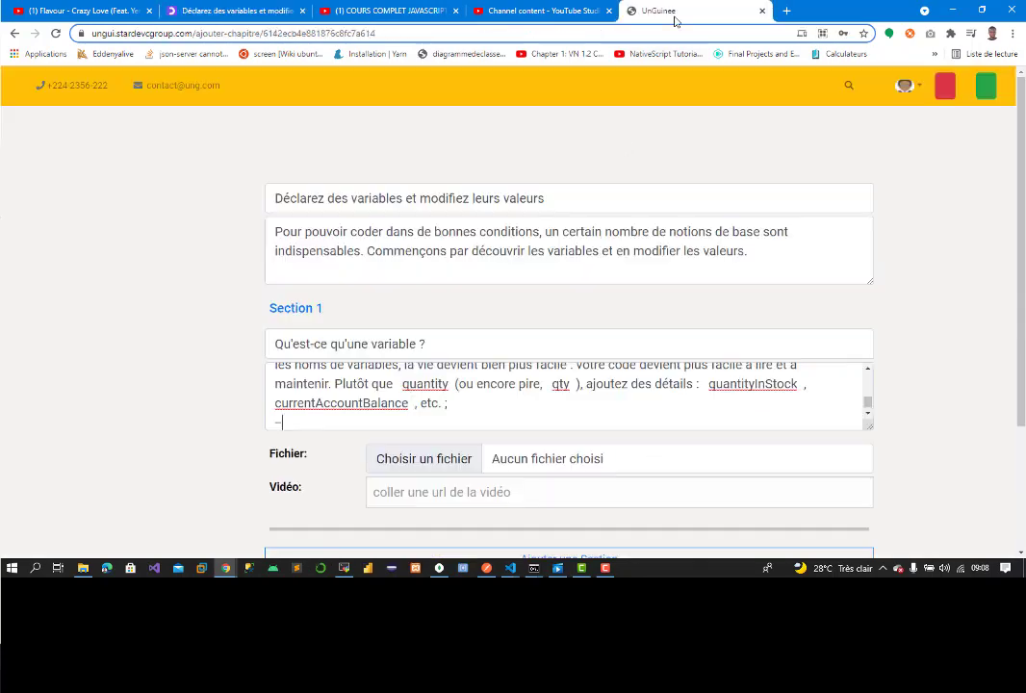
left_click(354, 420)
key("ctrl+v")
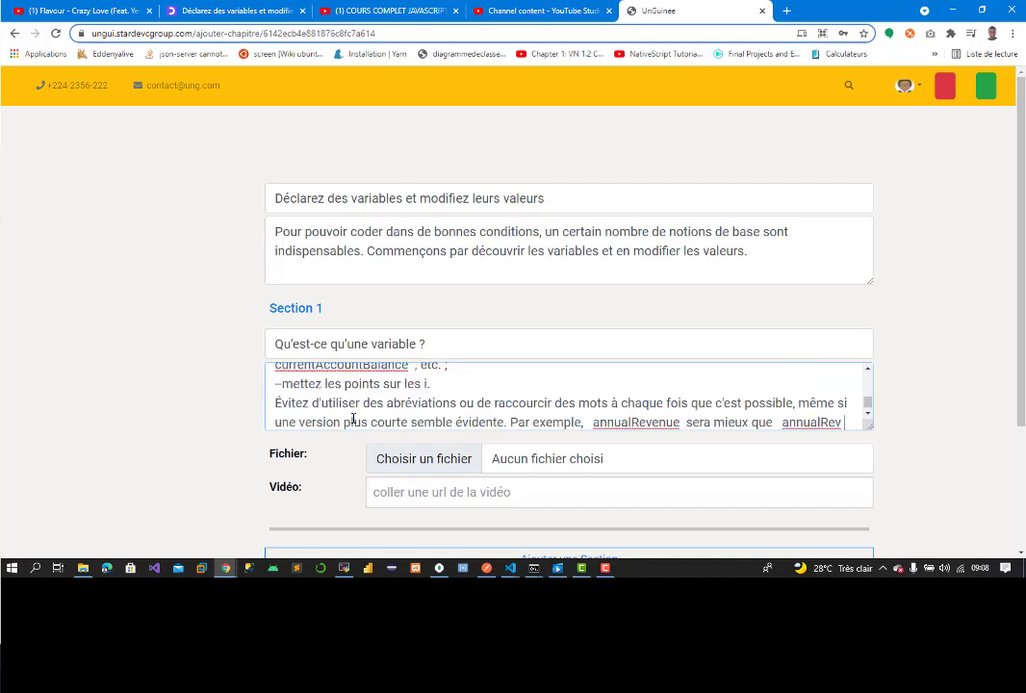
key("Return")
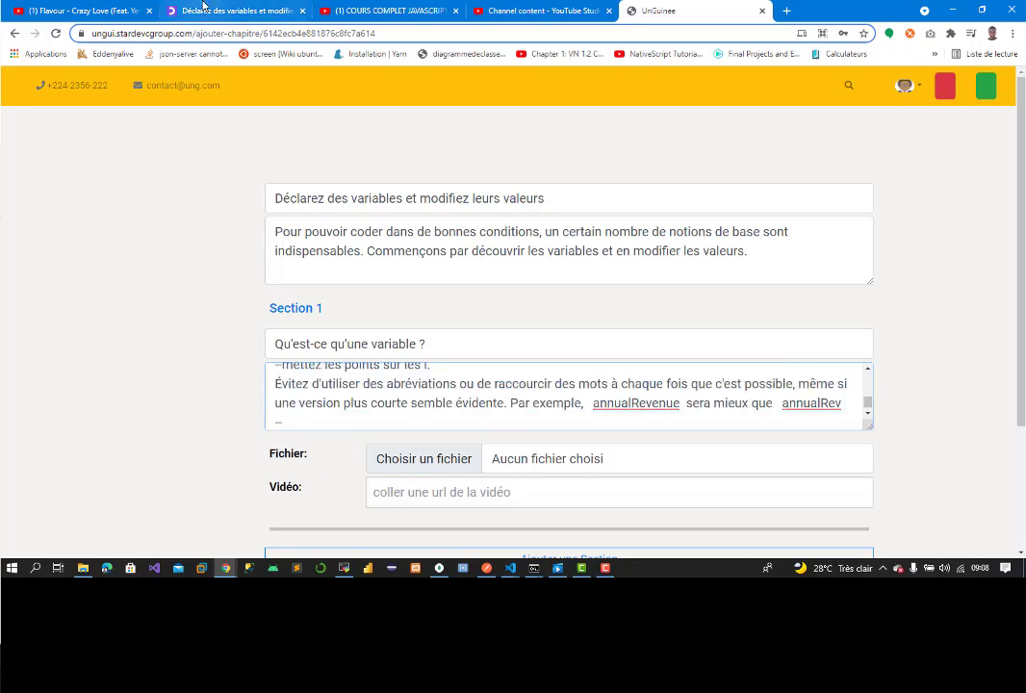
Step: Add the camel case naming rule with its examples to finish Section 1's content
key("ctrl+2")
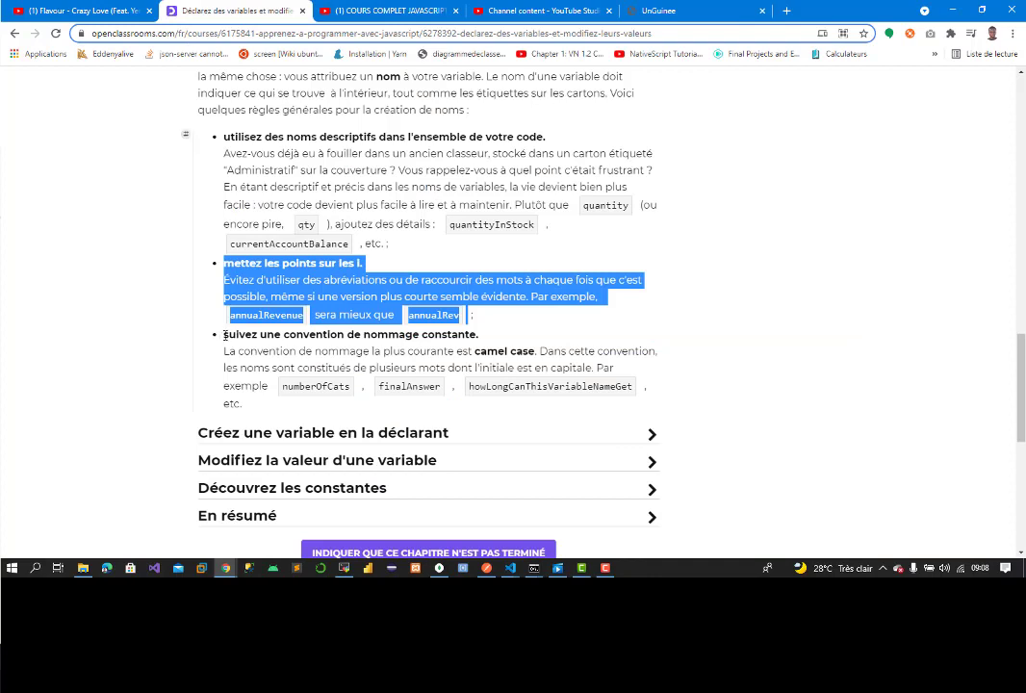
left_click_drag(224, 334, 419, 405)
right_click(546, 351)
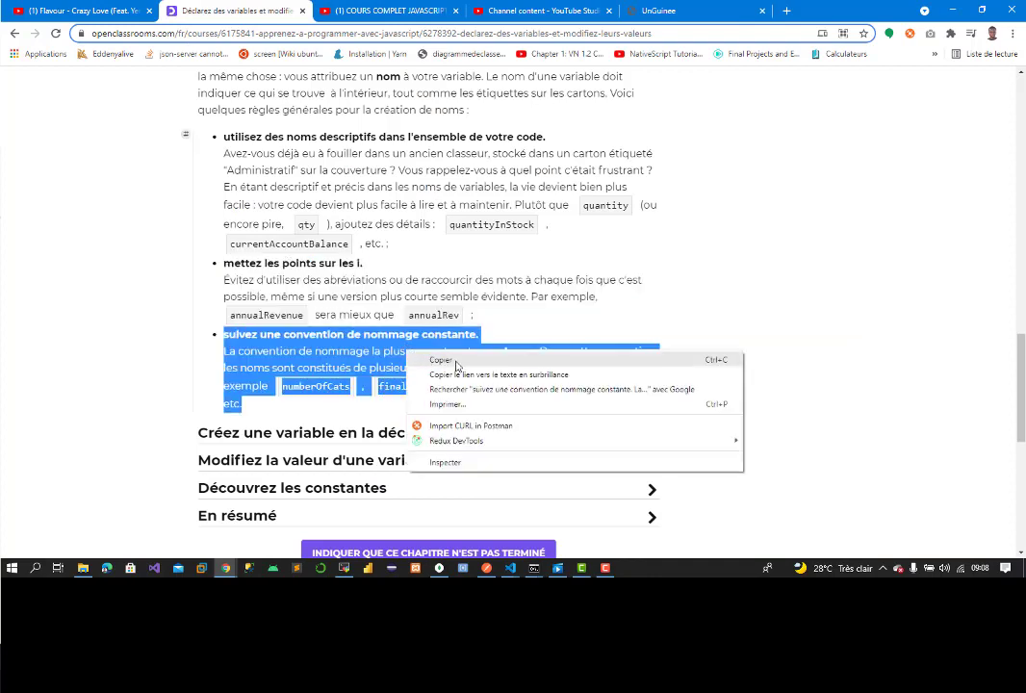
left_click(570, 361)
left_click(650, 11)
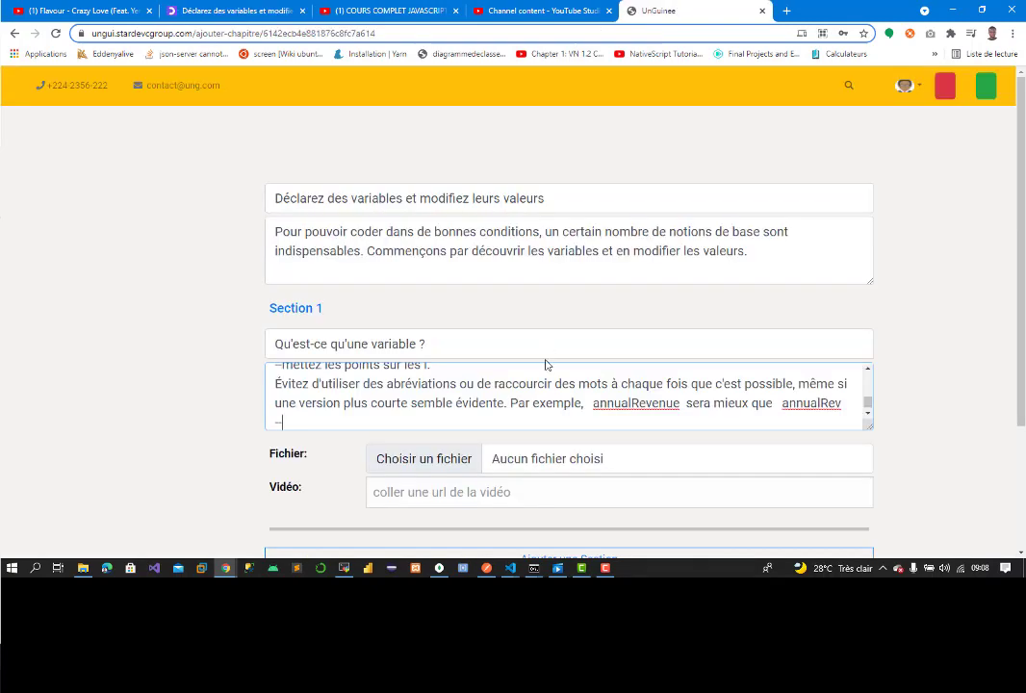
key("ctrl+v")
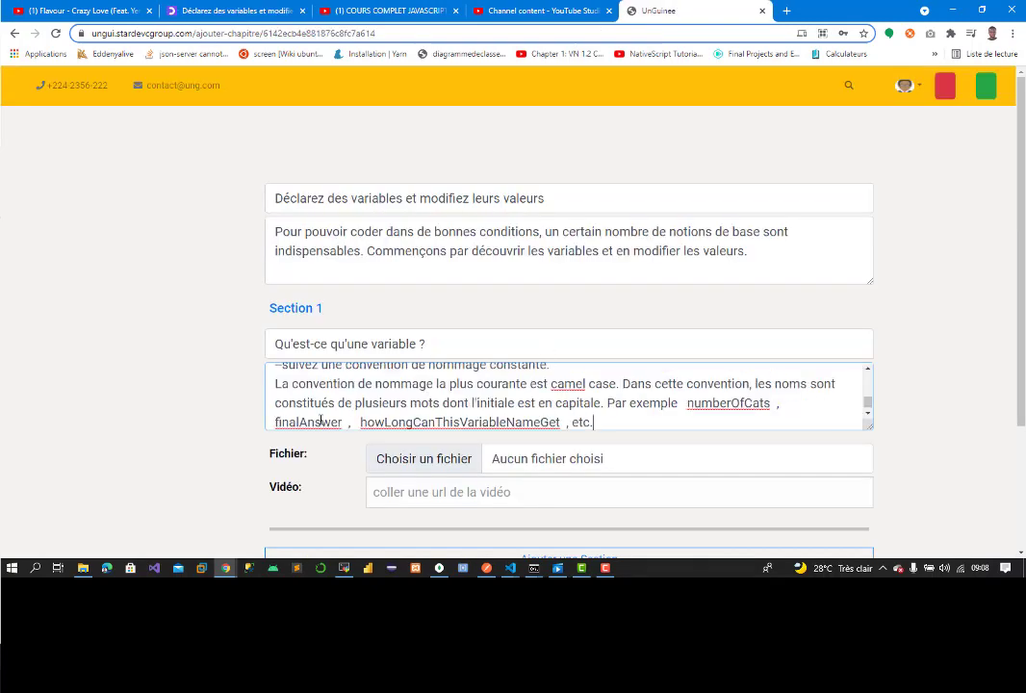
Step: Attach P1C2-1_stockage-des-elements.png from the backpub folder as Section 1's image
left_click(570, 463)
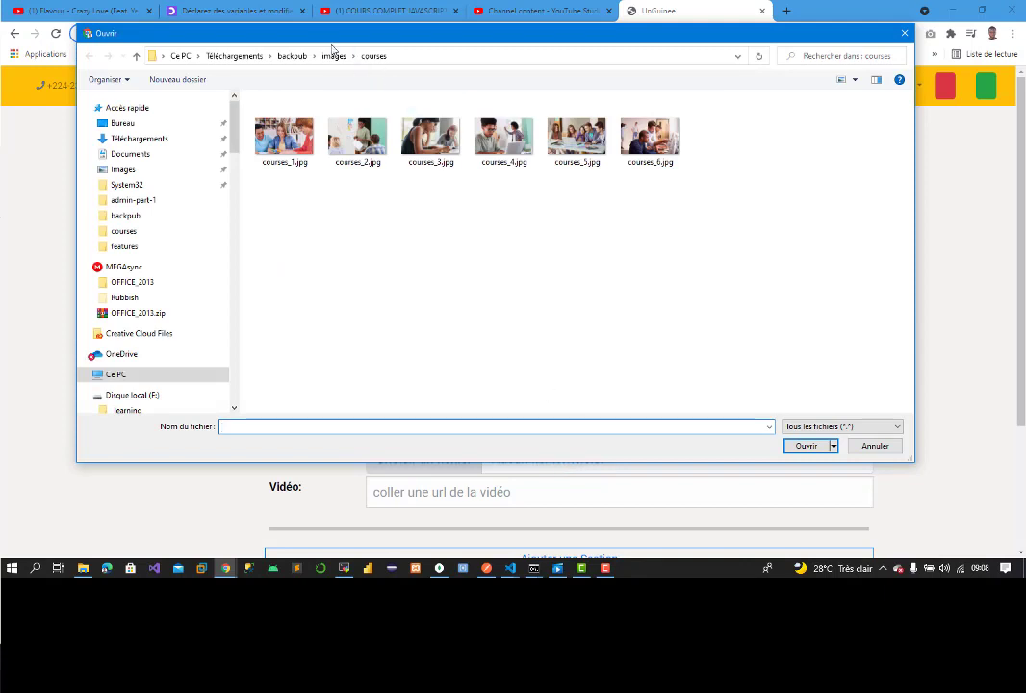
left_click(292, 55)
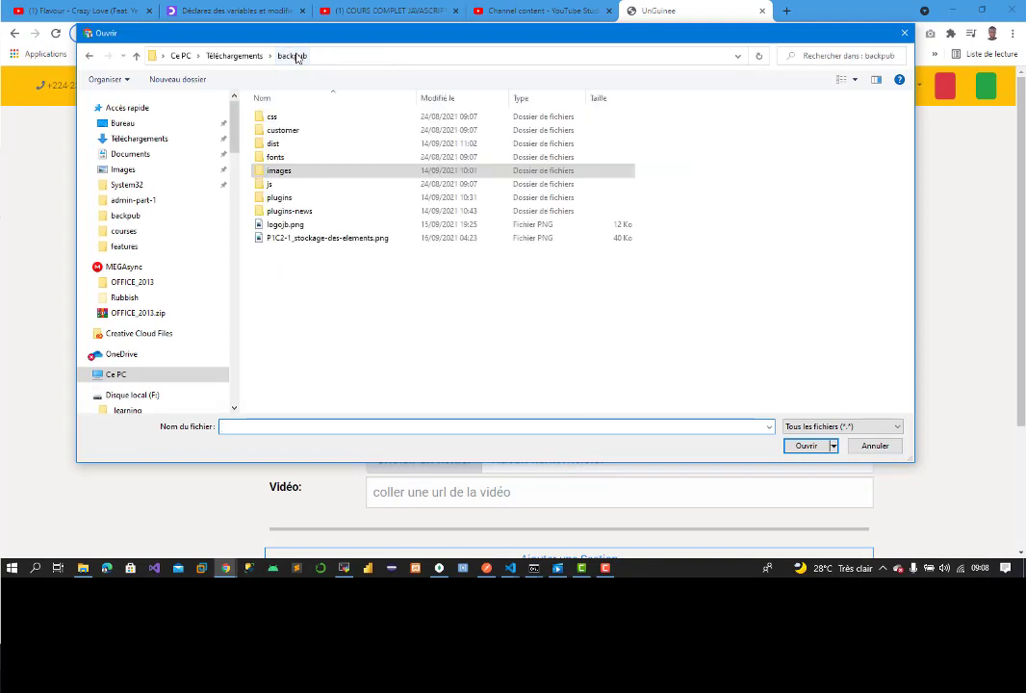
double_click(291, 239)
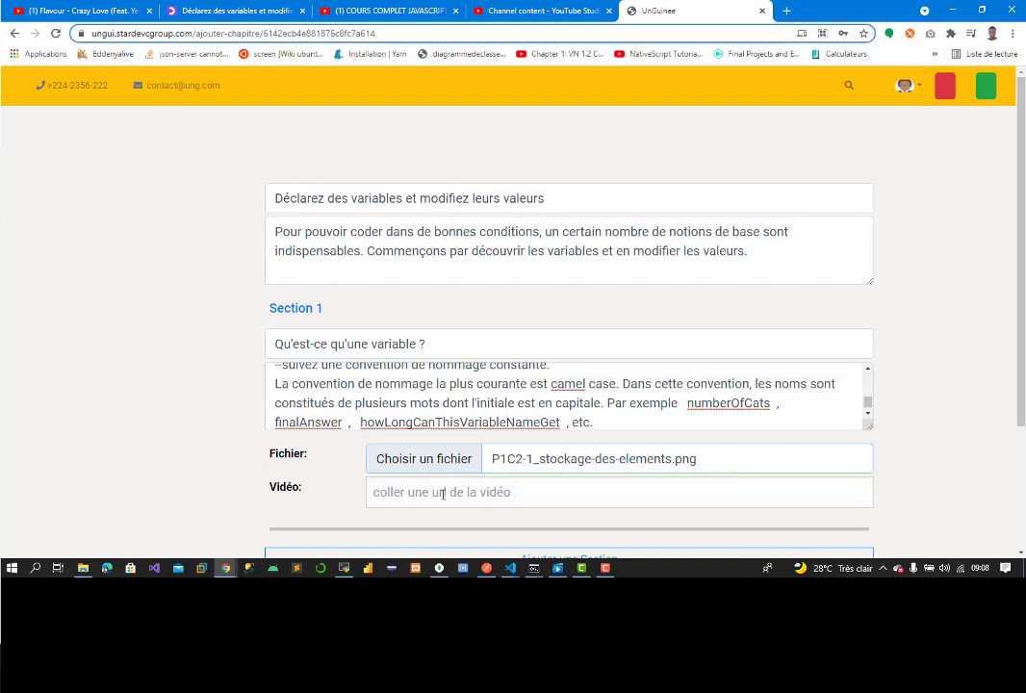
scroll(508, 284, "down", 3)
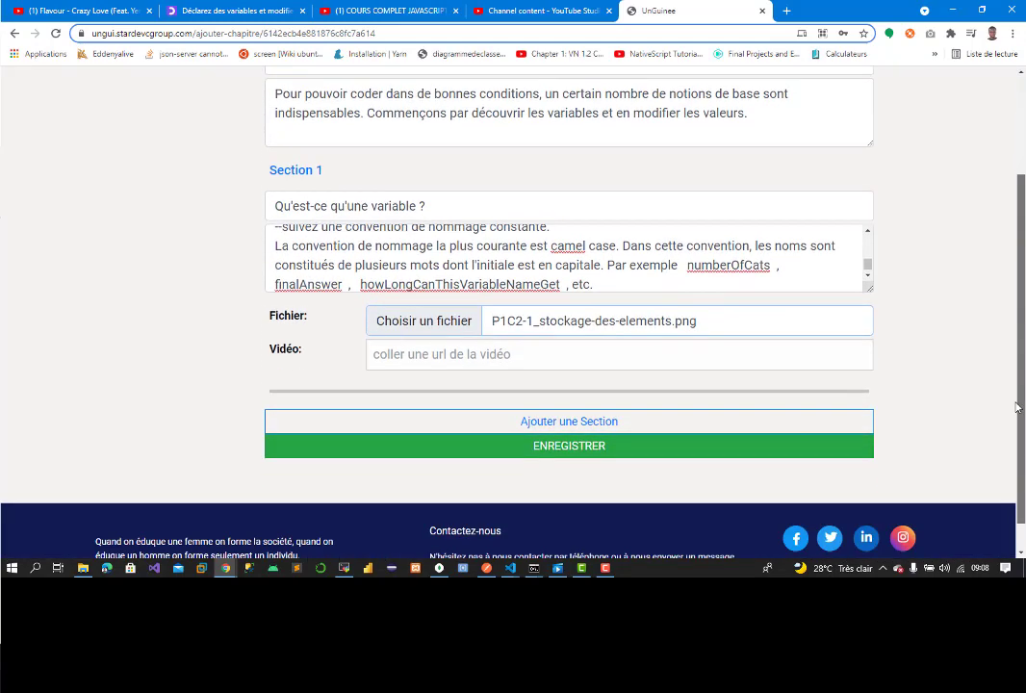
Step: Add an empty Section 2 and open the 'Enregistrez vos données' lesson on OpenClassrooms
left_click(482, 421)
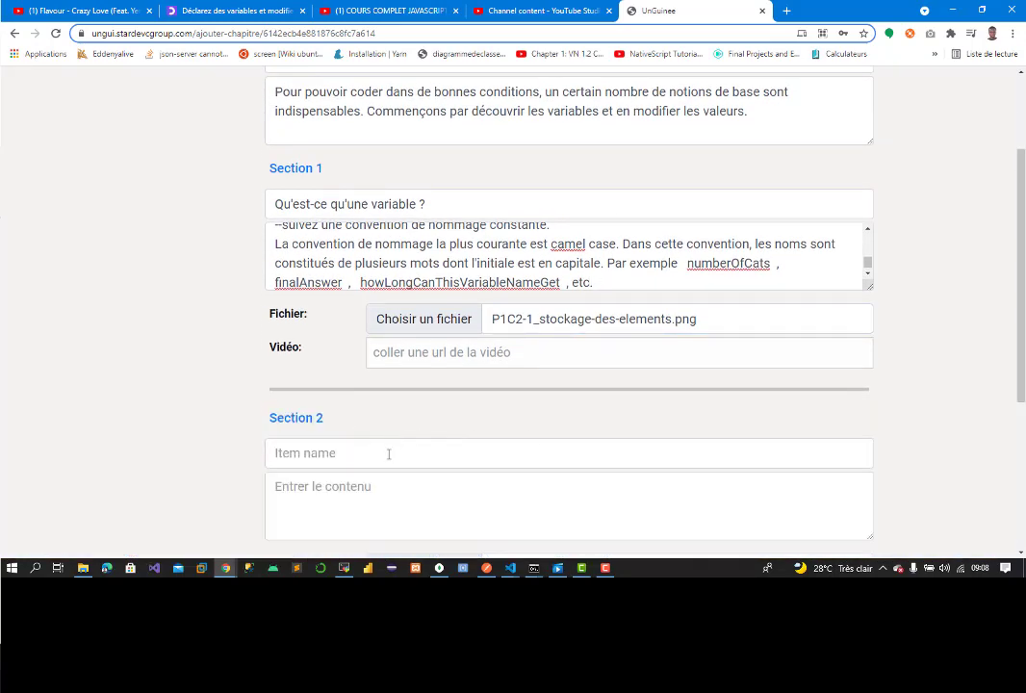
left_click(255, 12)
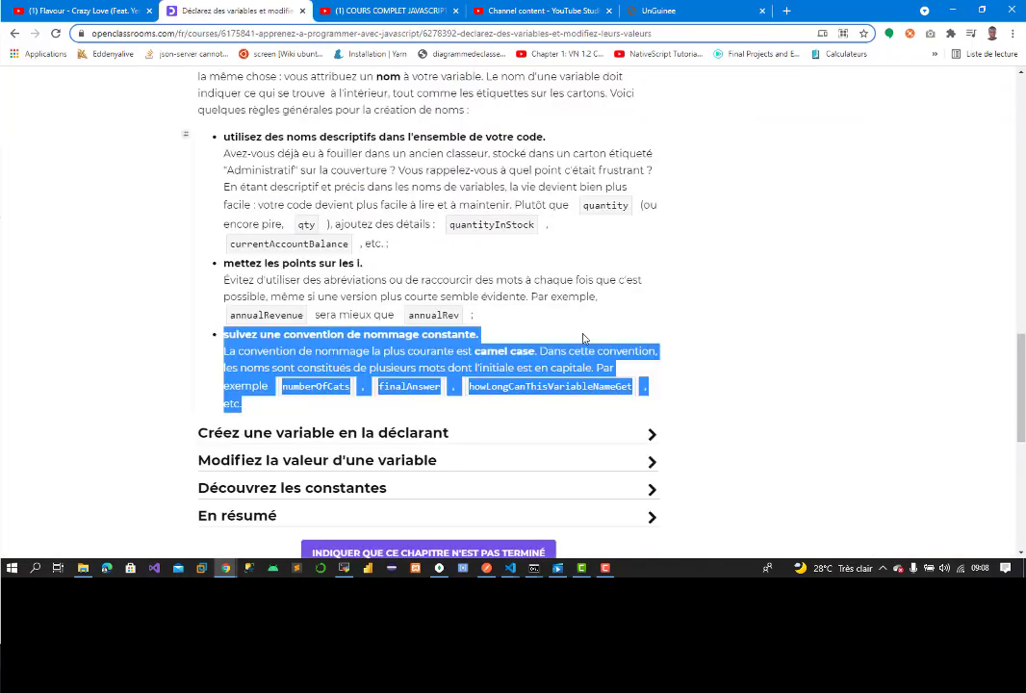
scroll(523, 300, "down", 2)
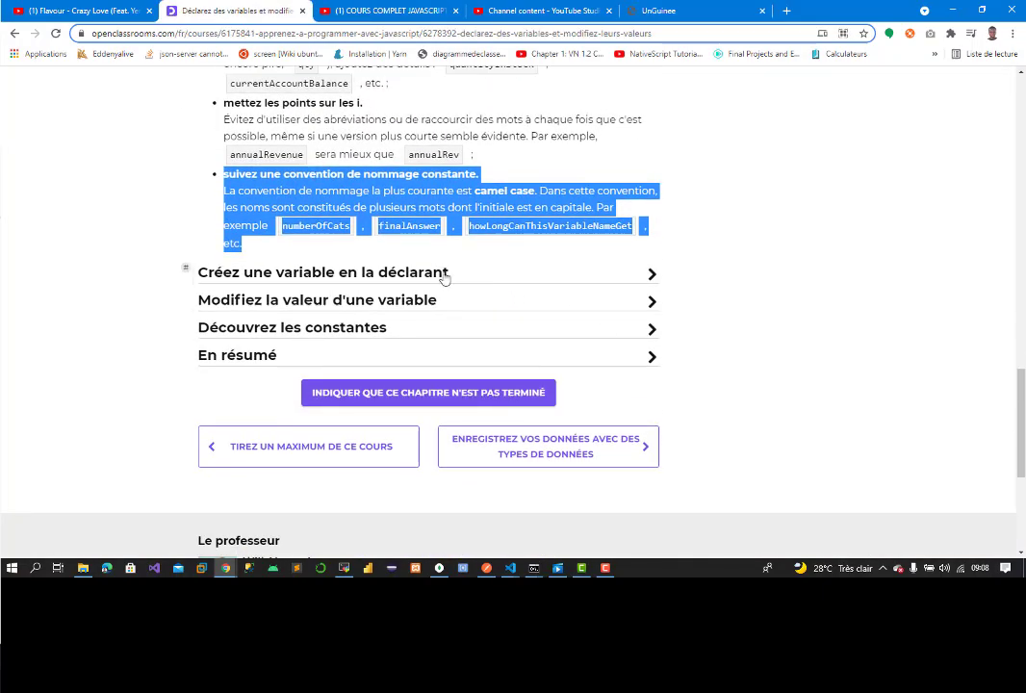
scroll(364, 249, "up", 14)
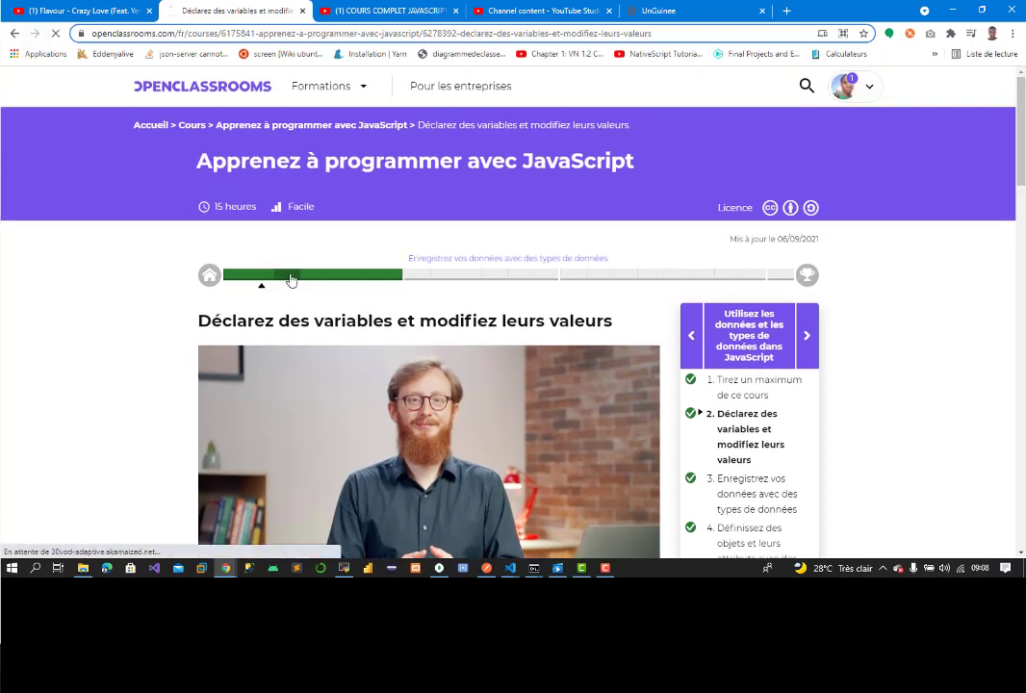
left_click(289, 279)
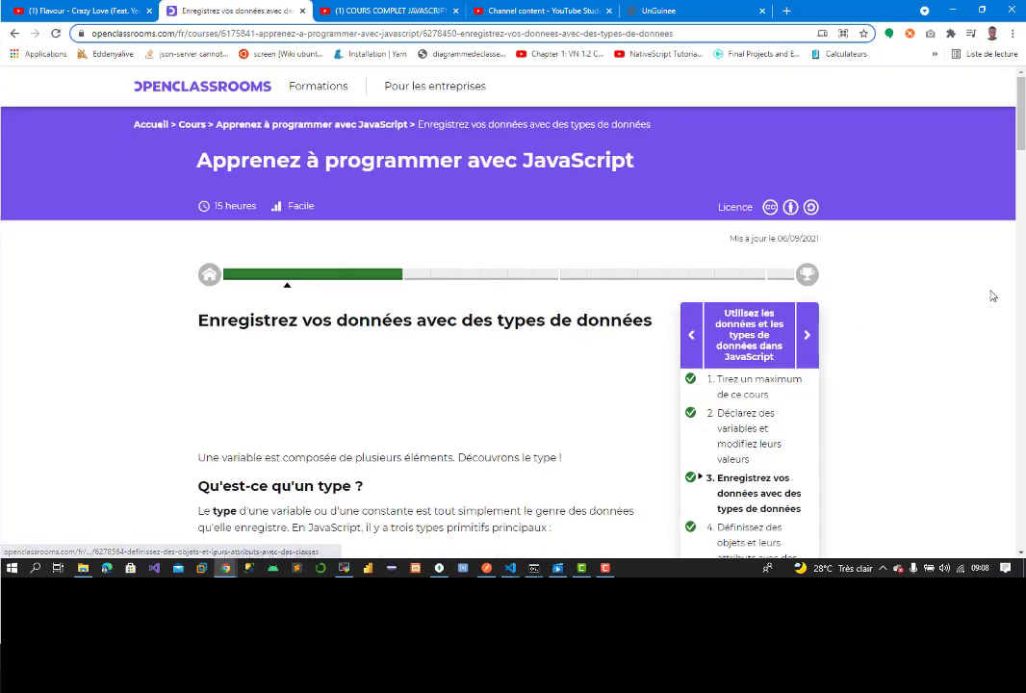
Step: Return to the variables lesson and title Section 2 'Créez une variable en la déclarant'
left_click(270, 282)
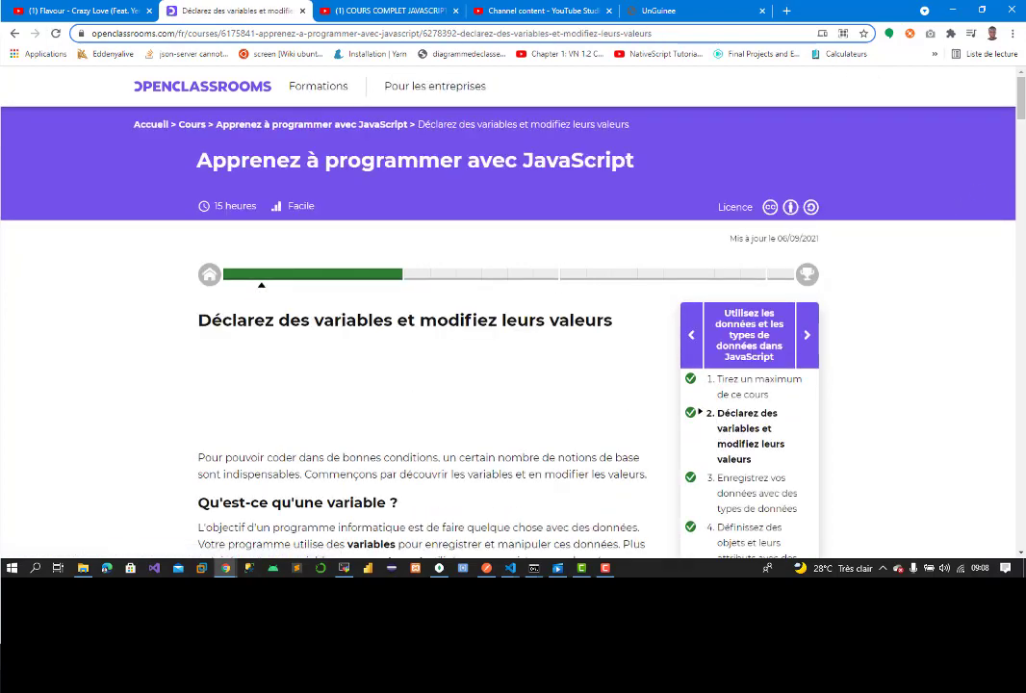
left_click_drag(1022, 87, 1023, 215)
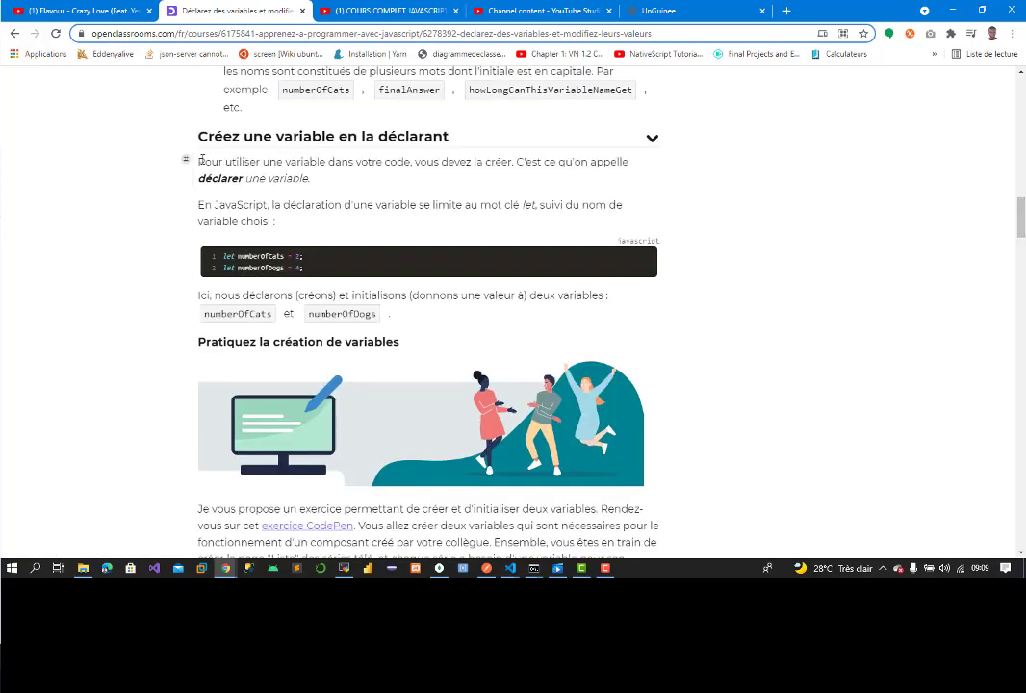
left_click_drag(195, 135, 453, 134)
key("ctrl+c")
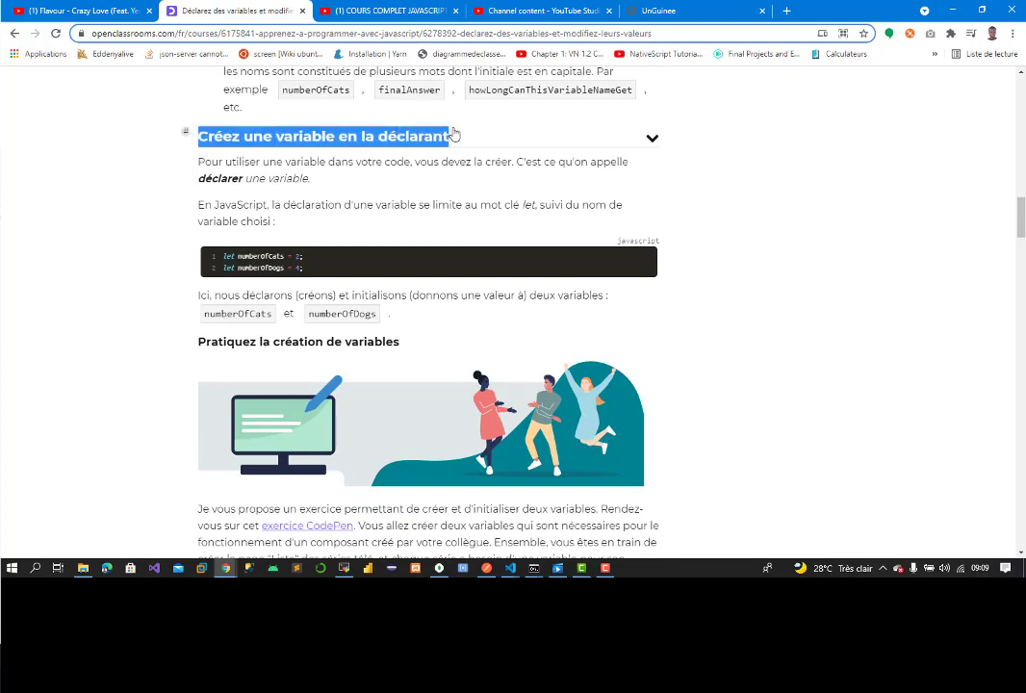
left_click(452, 134)
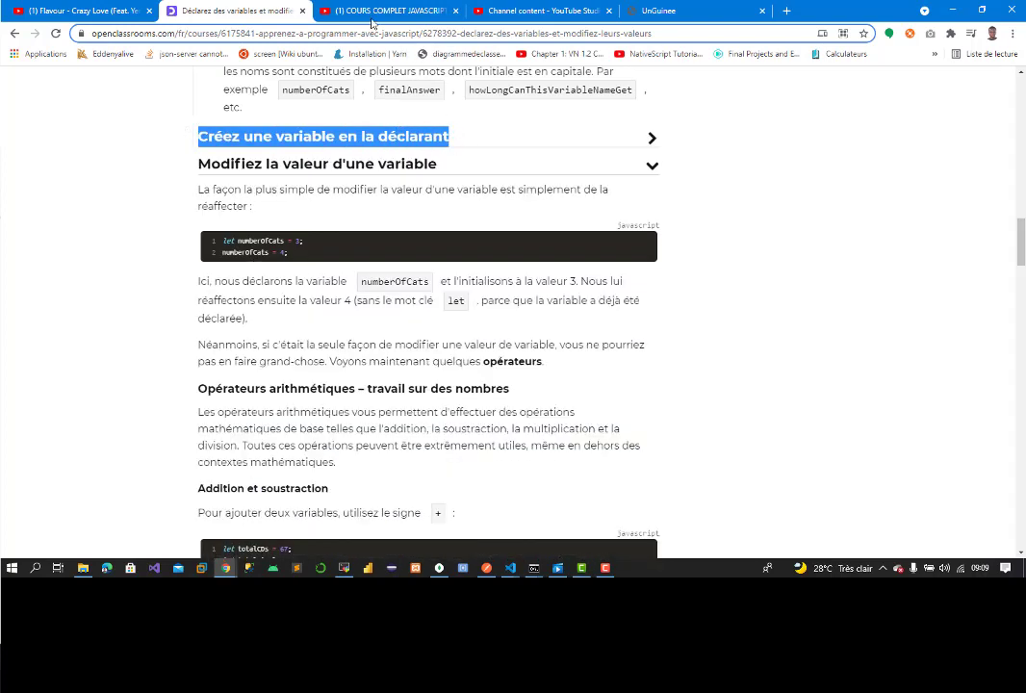
left_click(655, 11)
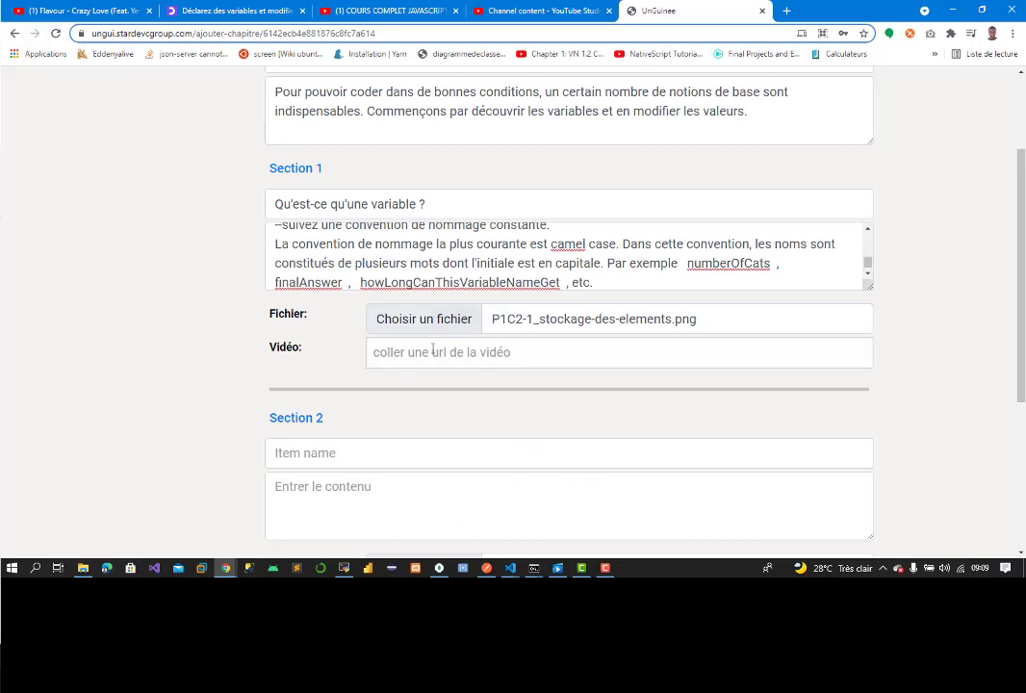
left_click(355, 453)
key("ctrl+v")
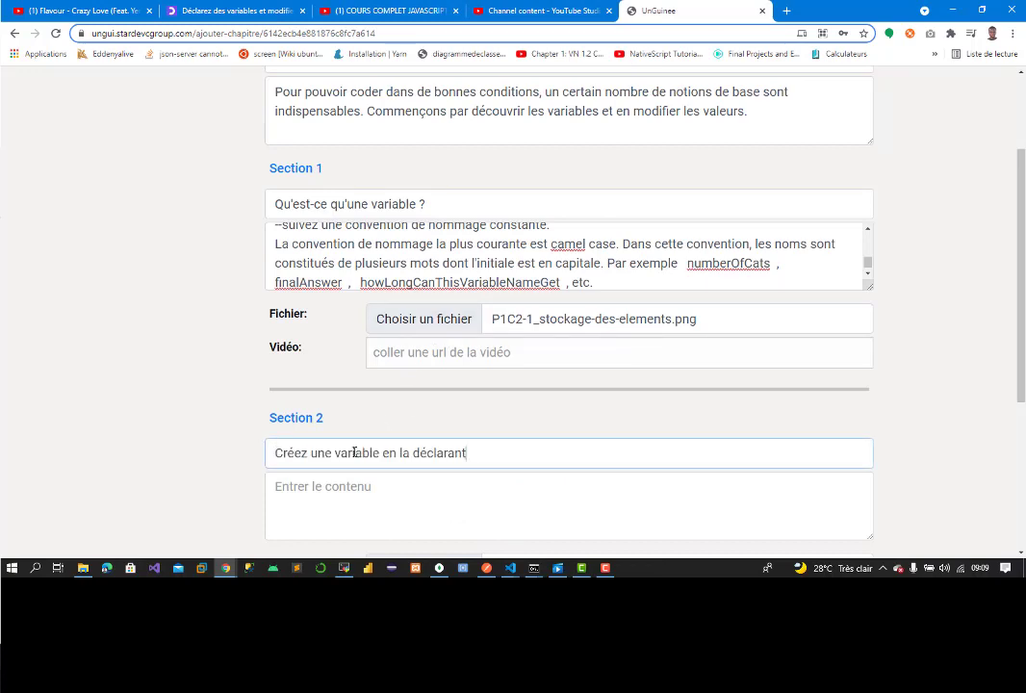
left_click(237, 7)
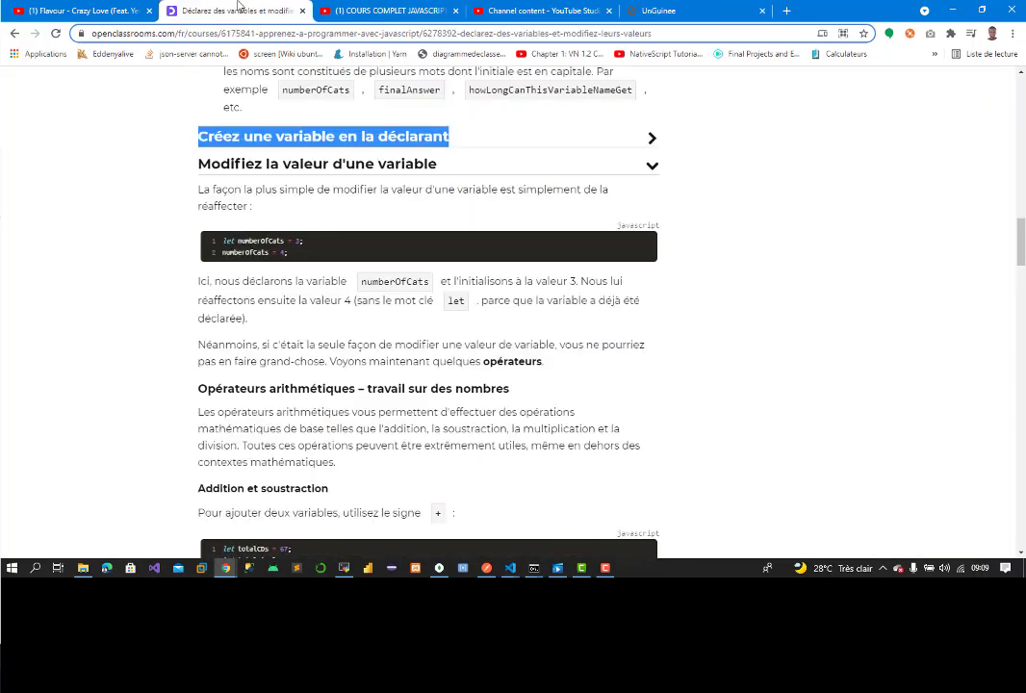
Step: Paste the sentence introducing variable reassignment into Section 2's content
left_click_drag(199, 186, 289, 208)
key("ctrl+c")
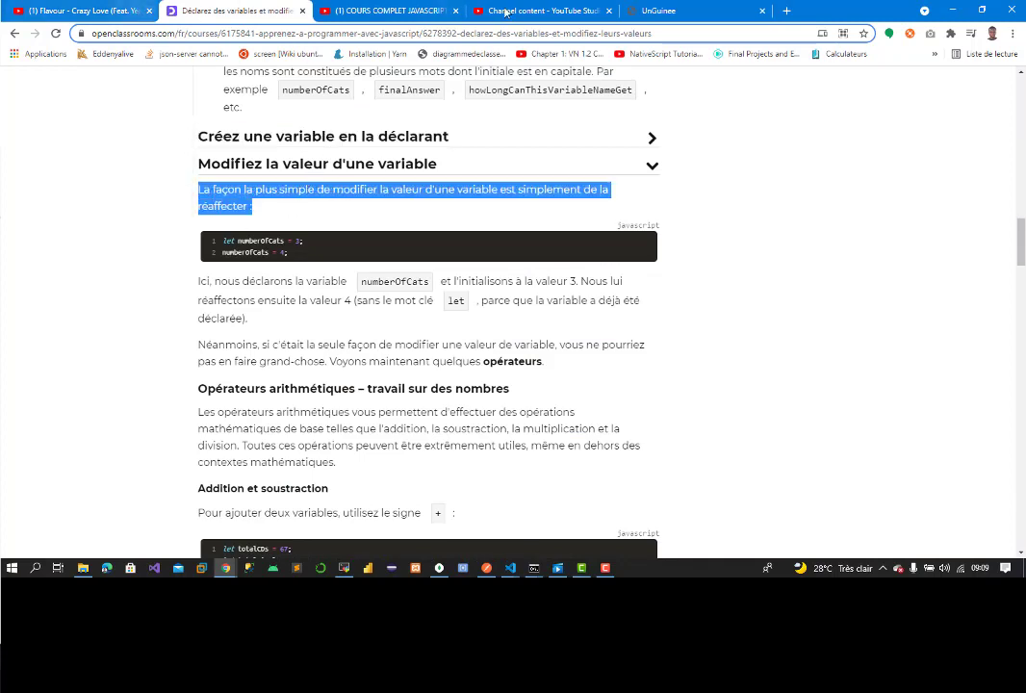
left_click(663, 11)
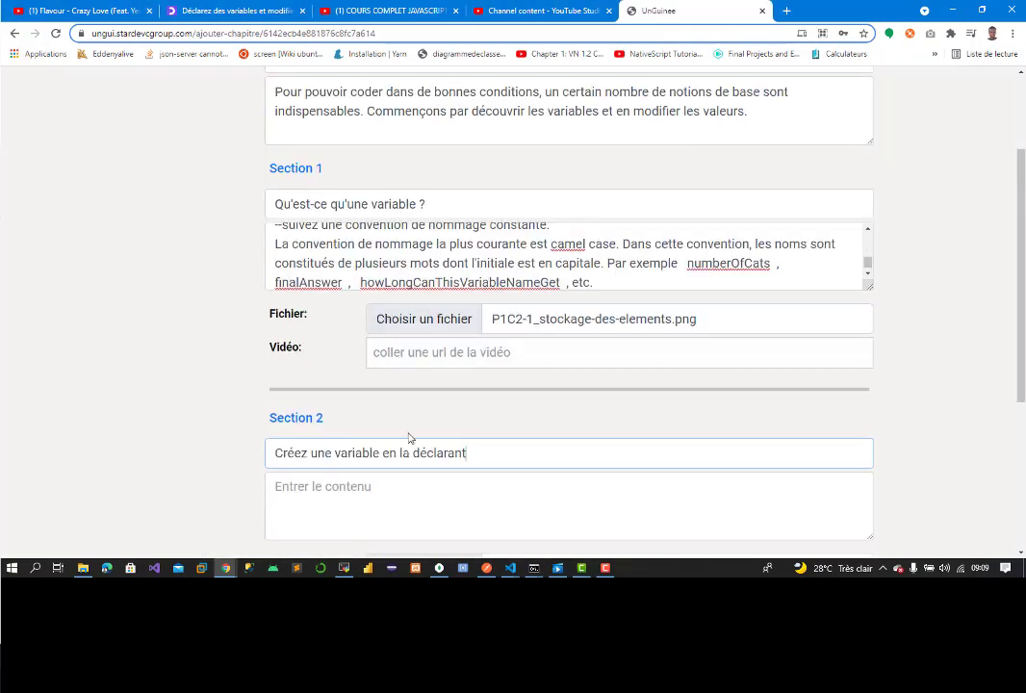
left_click(352, 491)
key("ctrl+v")
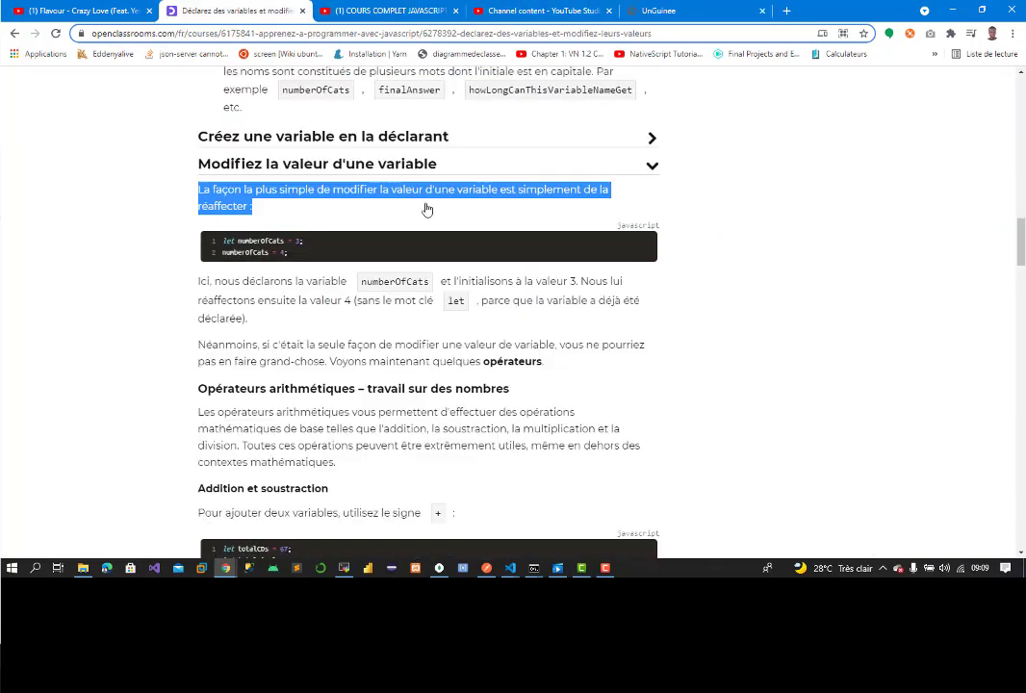
left_click(236, 11)
Step: Add the two numberOfCats code lines to Section 2, each prefixed with --
left_click_drag(222, 241, 309, 258)
key("ctrl+c")
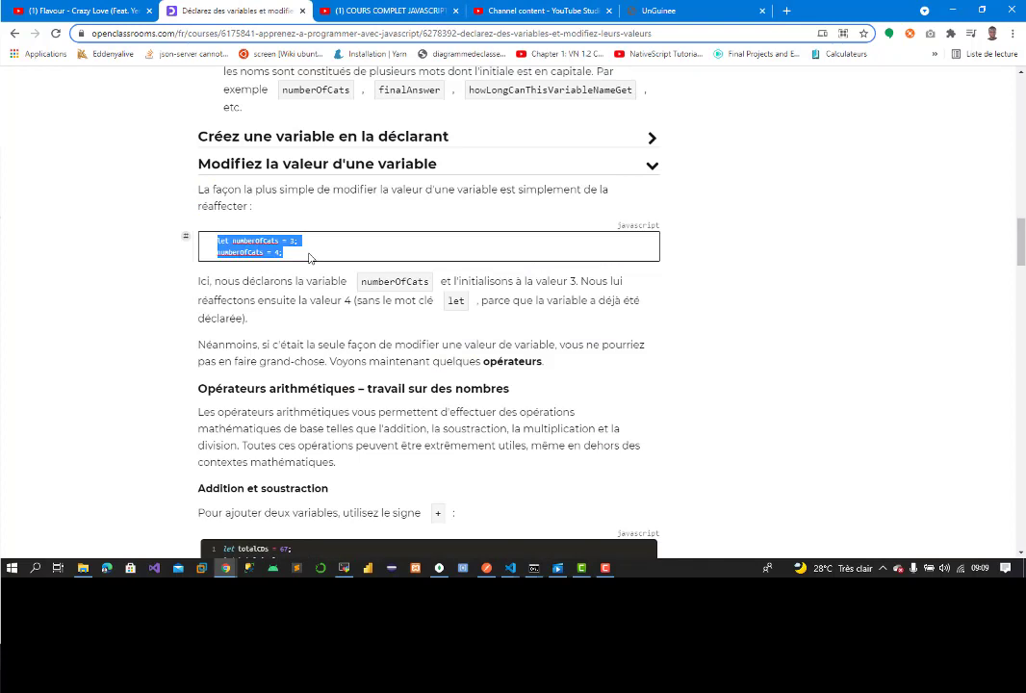
left_click(659, 11)
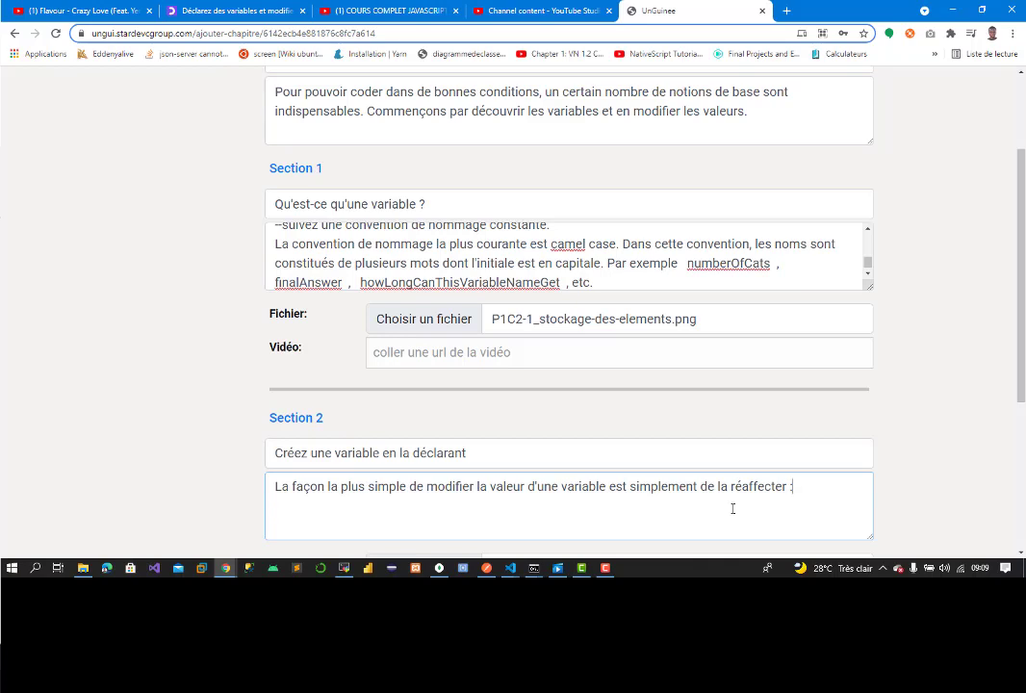
key("ctrl+v")
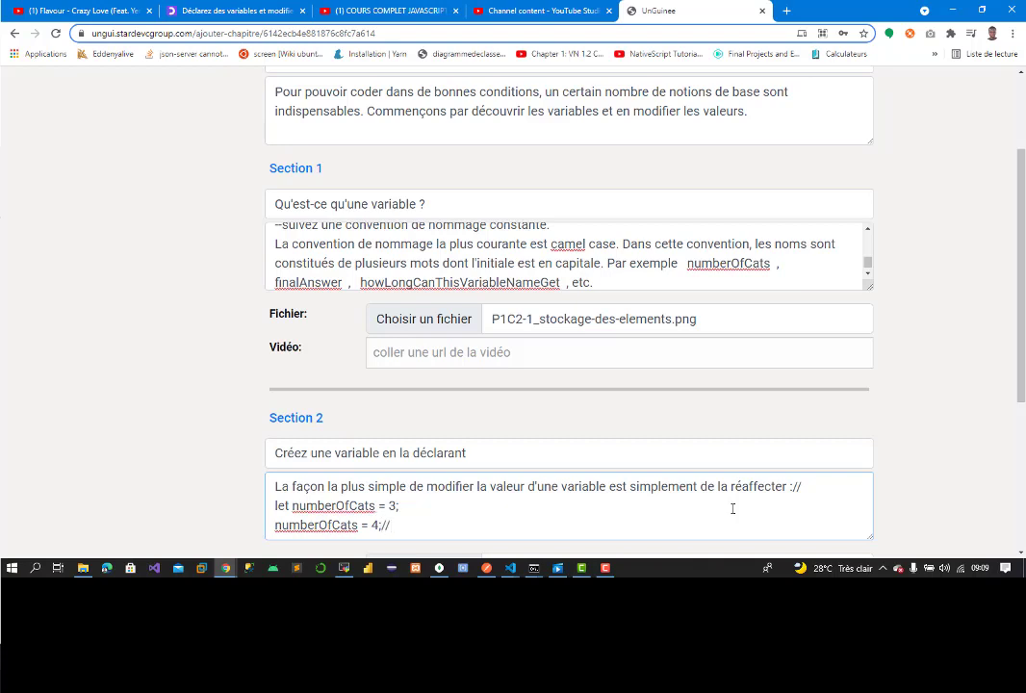
left_click(281, 495)
type("--")
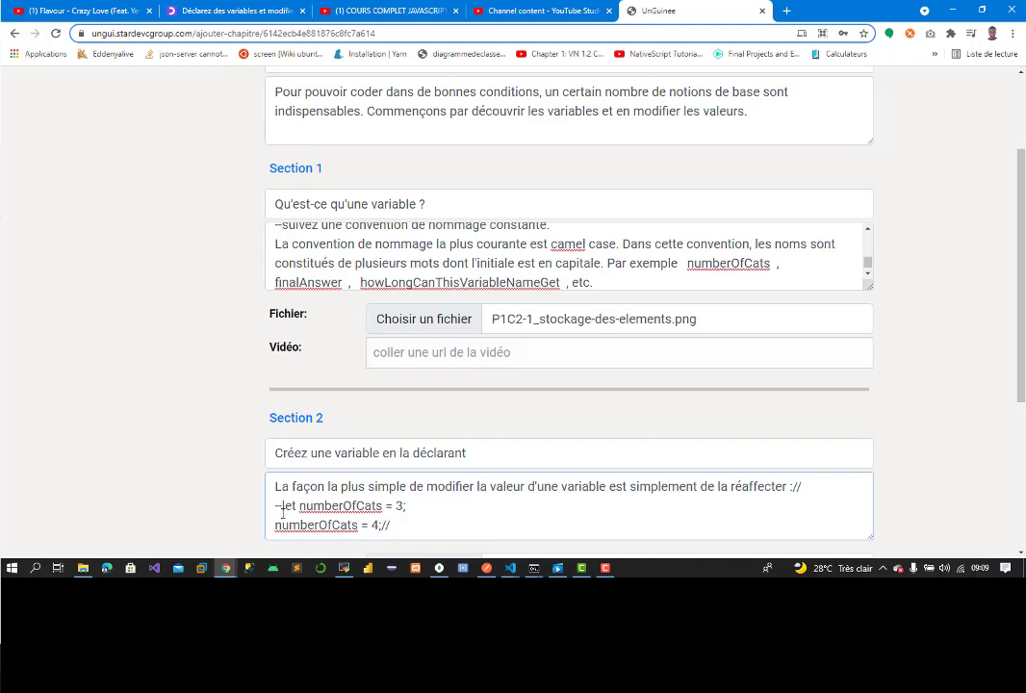
left_click(276, 525)
type("--")
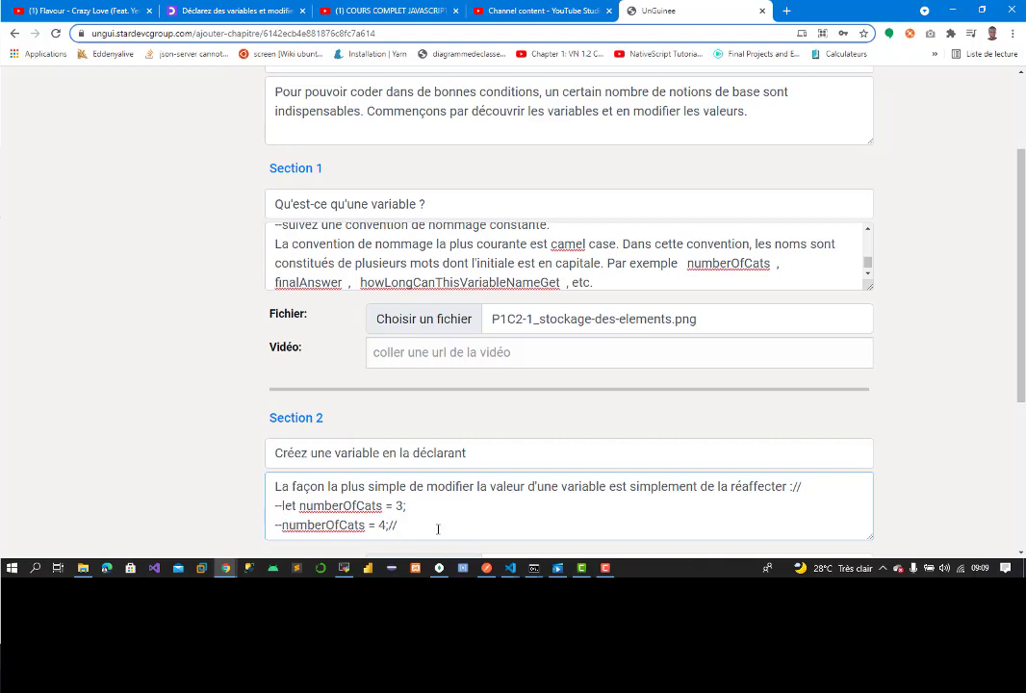
left_click(202, 10)
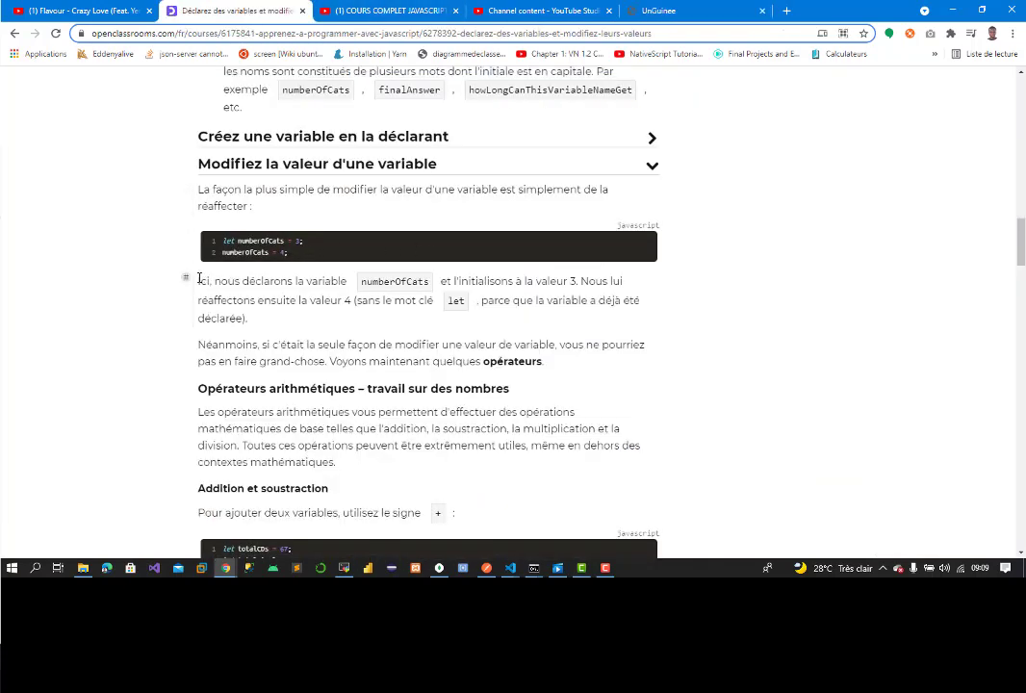
Step: Append the 'Ici, nous déclarons' explanation after the code lines in Section 2
mouse_move(199, 280)
left_mouse_down()
mouse_move(256, 346)
mouse_move(223, 282)
mouse_move(200, 285)
left_mouse_up()
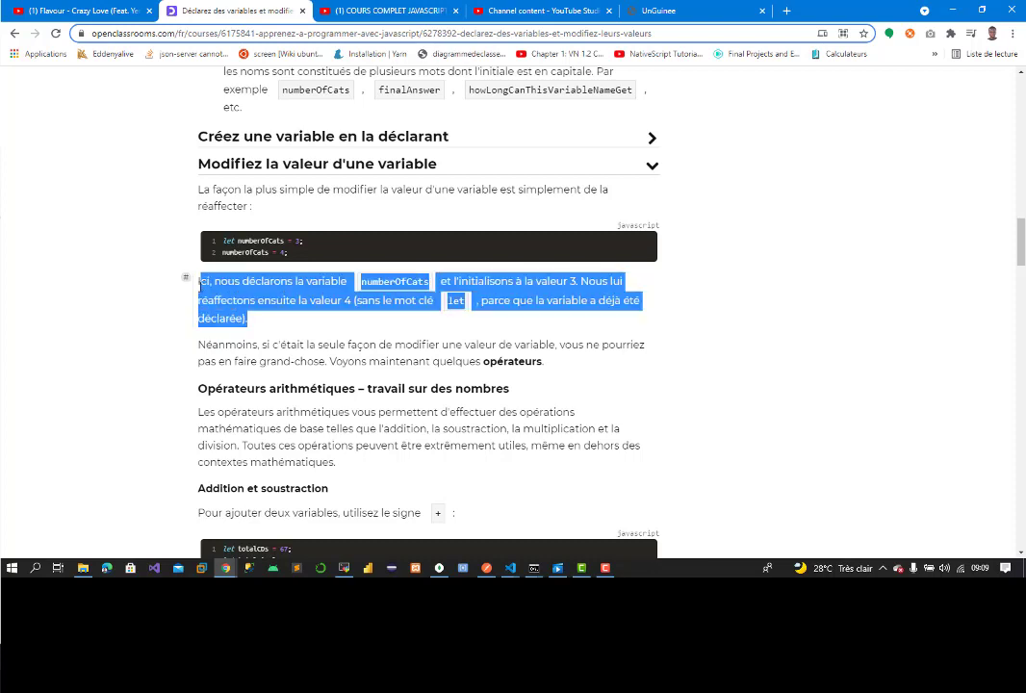
right_click(258, 296)
left_click(286, 302)
left_click(665, 11)
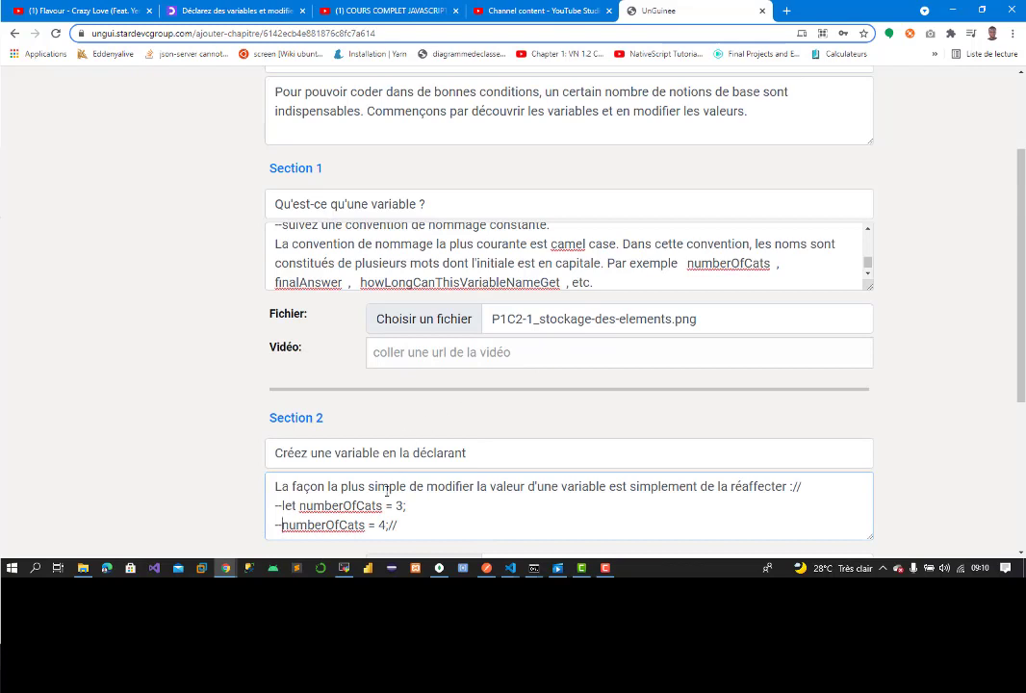
key("ctrl+v")
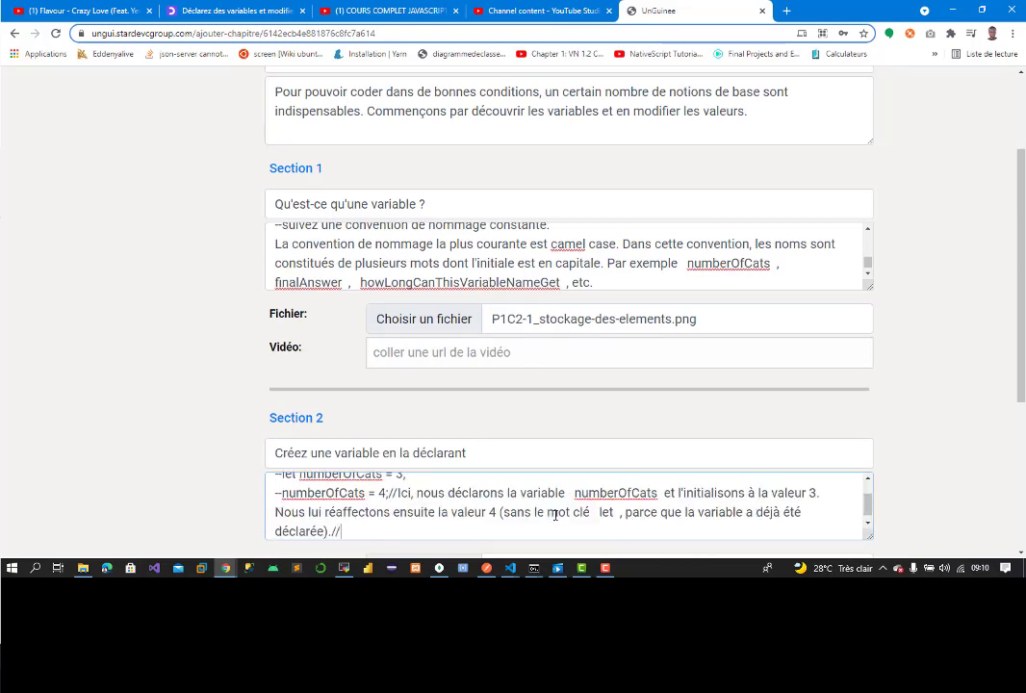
Step: Append the 'Néanmoins…' paragraph about operators to Section 2's content
left_click(231, 11)
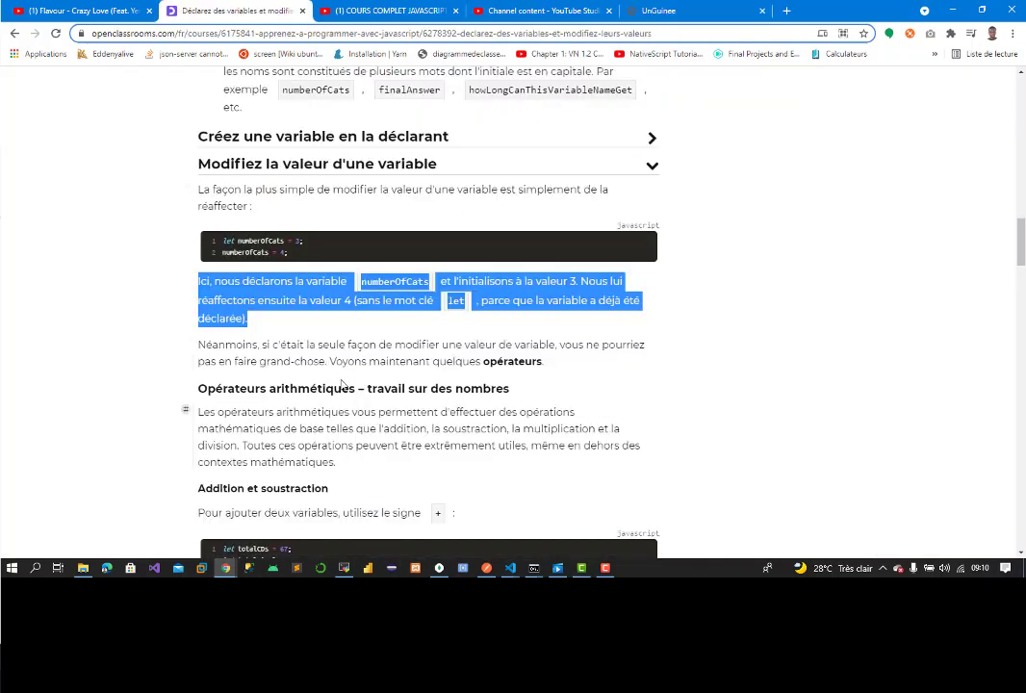
left_click_drag(199, 346, 565, 371)
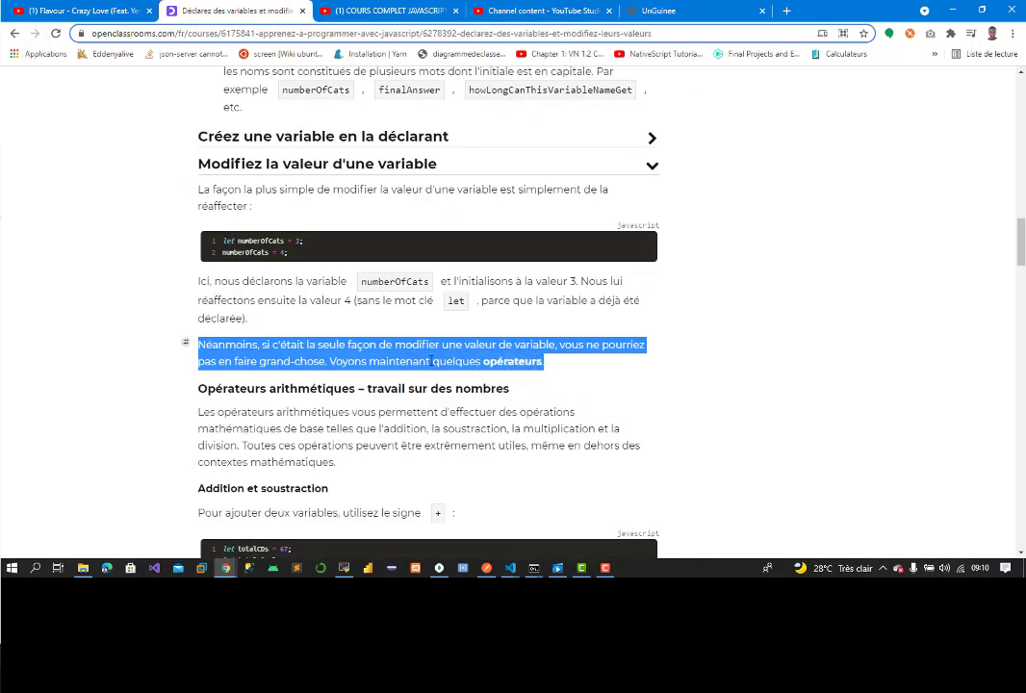
right_click(432, 360)
left_click(462, 370)
left_click(703, 11)
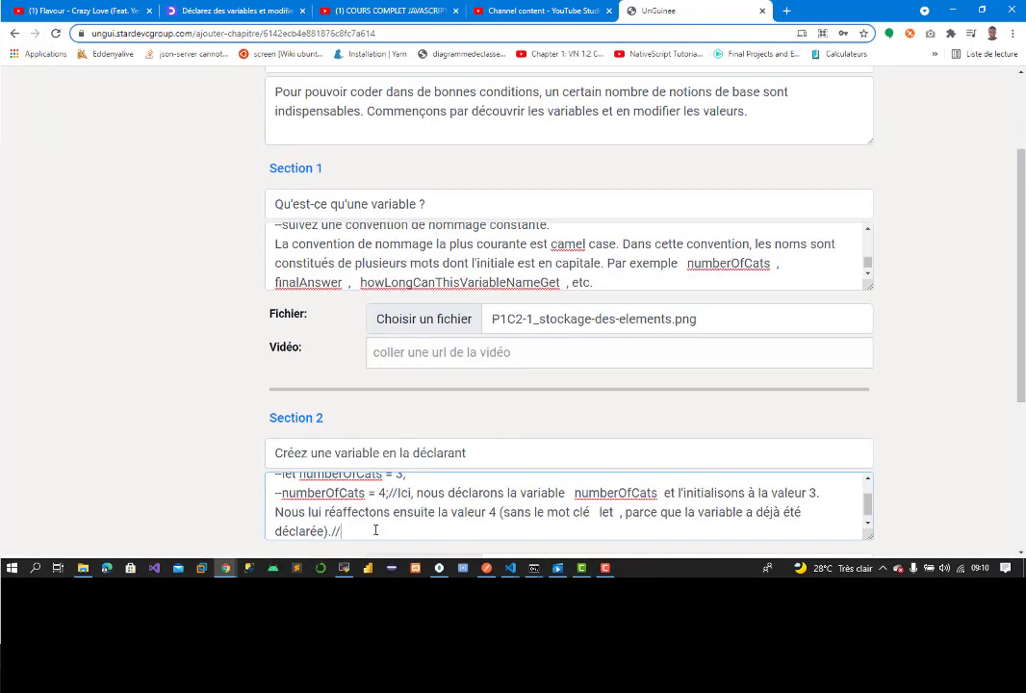
key("ctrl+v")
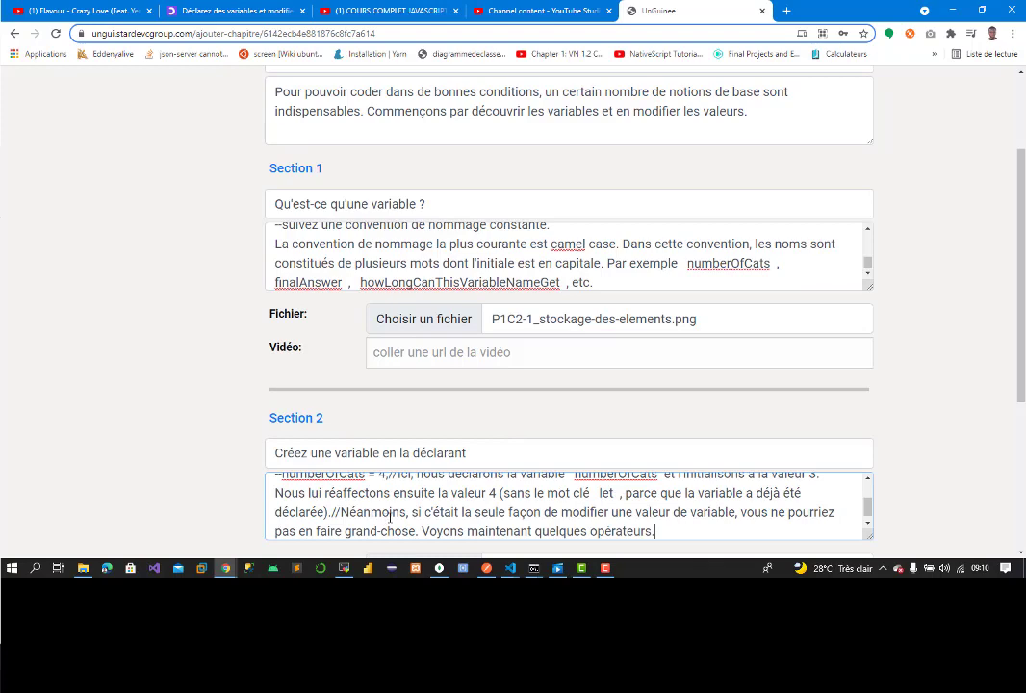
key("Return")
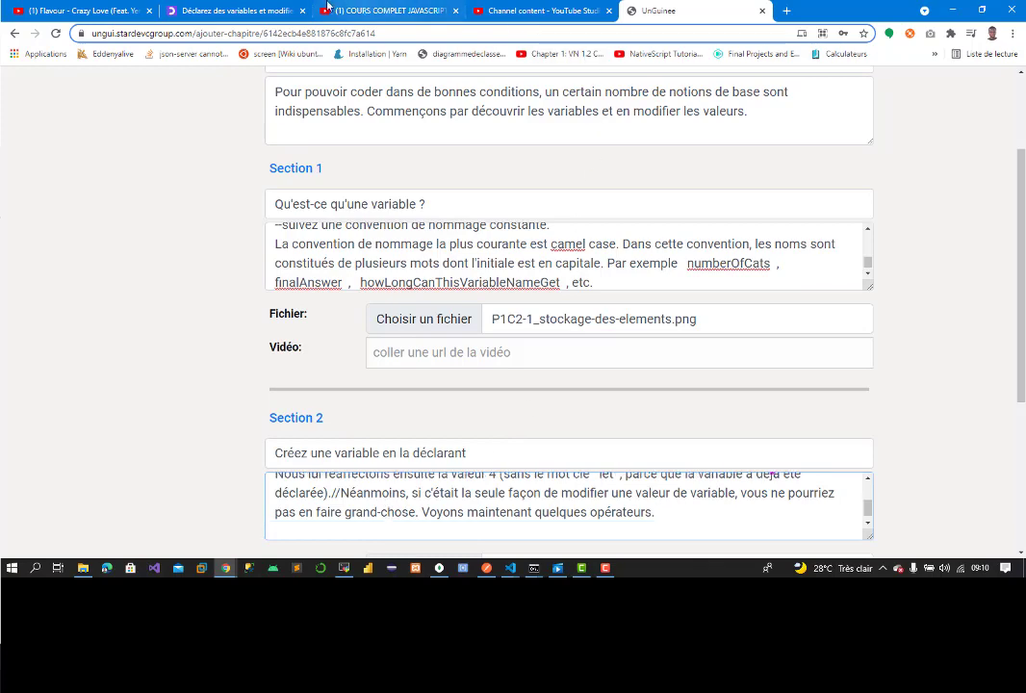
Step: Append the 'Opérateurs arithmétiques – travail sur des nombres' heading and paragraph to Section 2
left_click(213, 9)
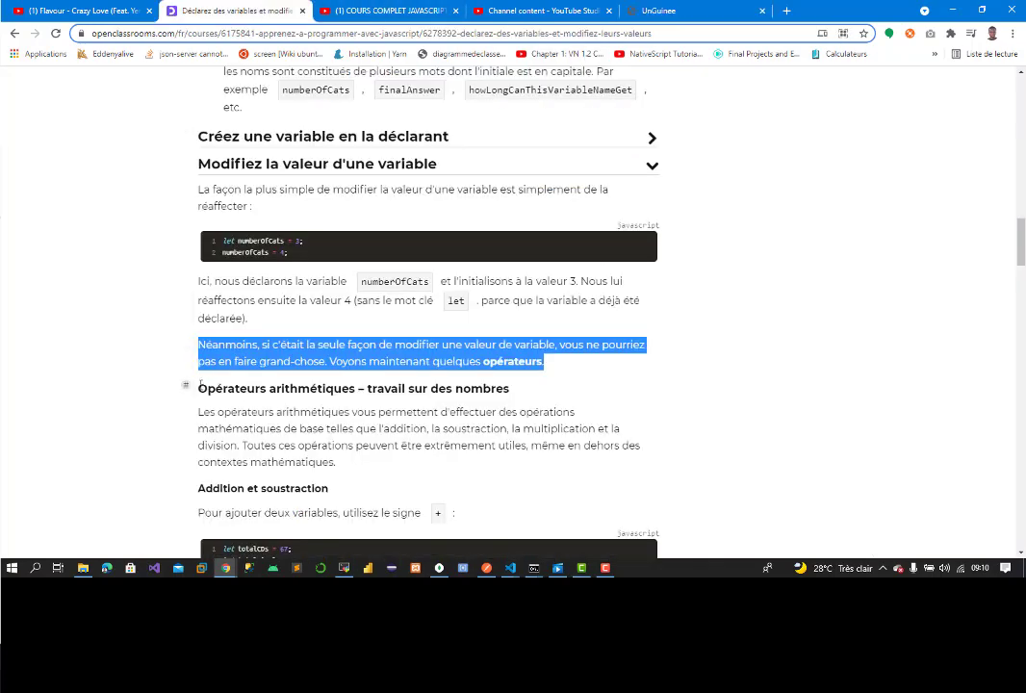
left_click_drag(198, 383, 344, 473)
key("ctrl+c")
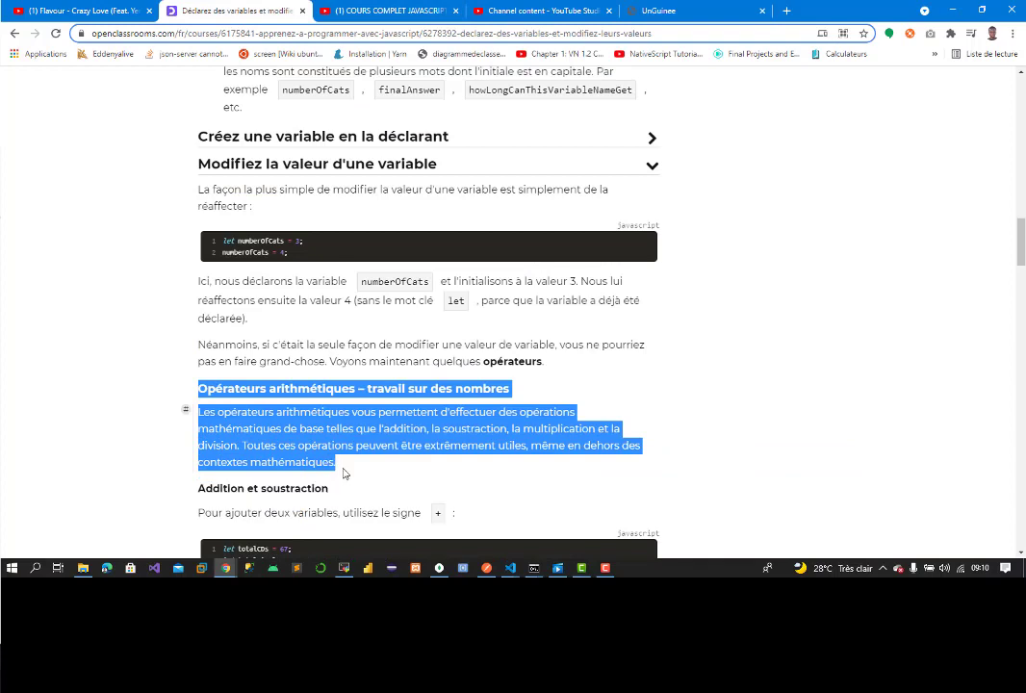
right_click(339, 427)
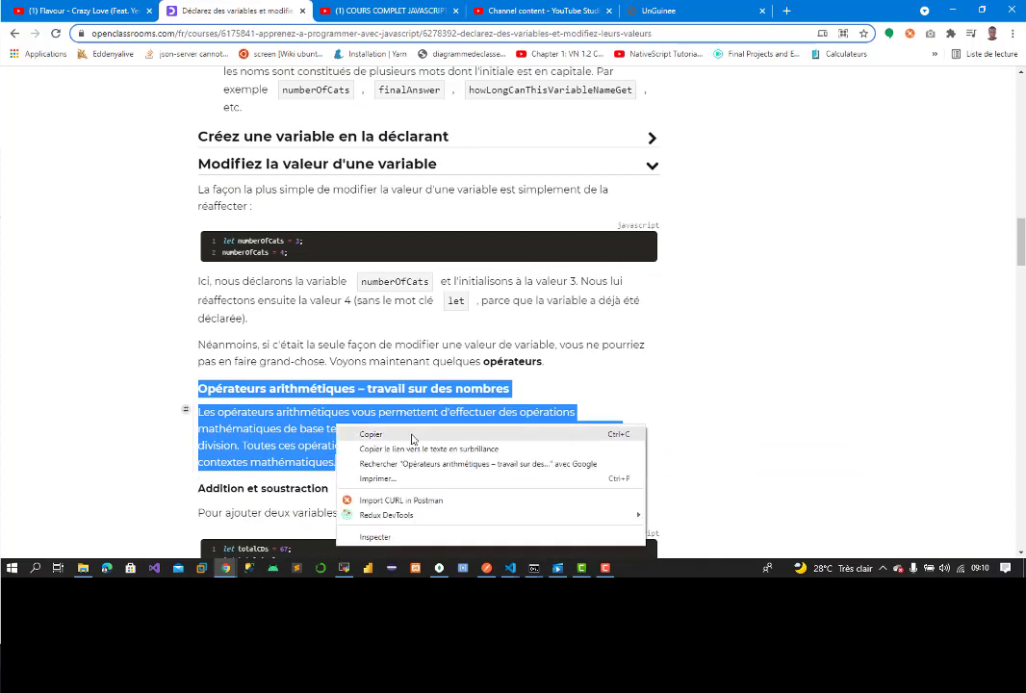
left_click(371, 434)
left_click(689, 11)
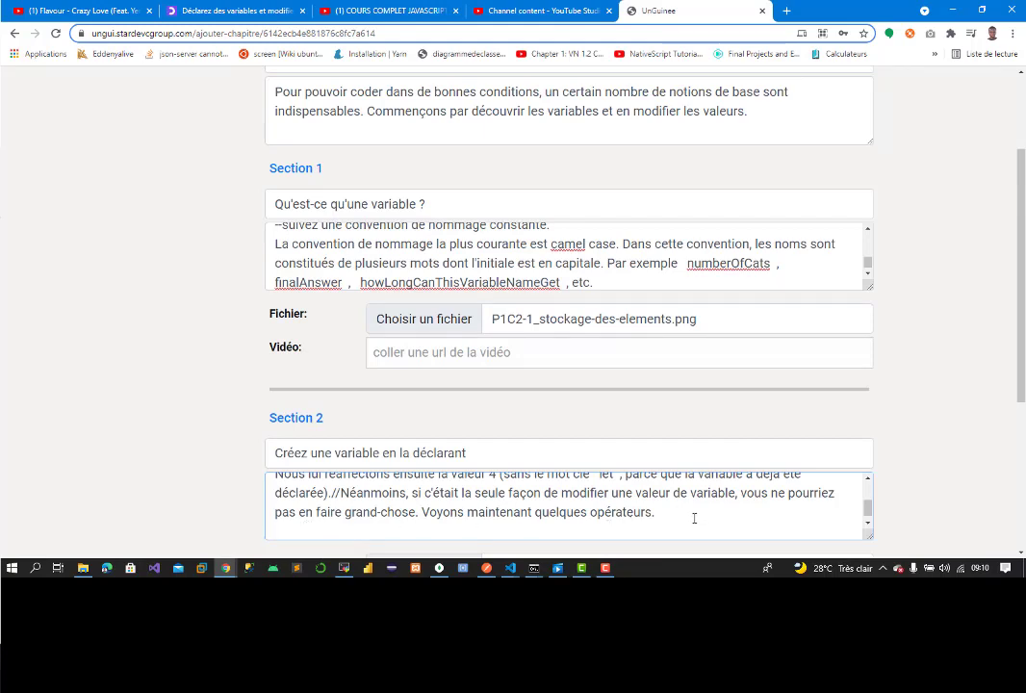
key("ctrl+v")
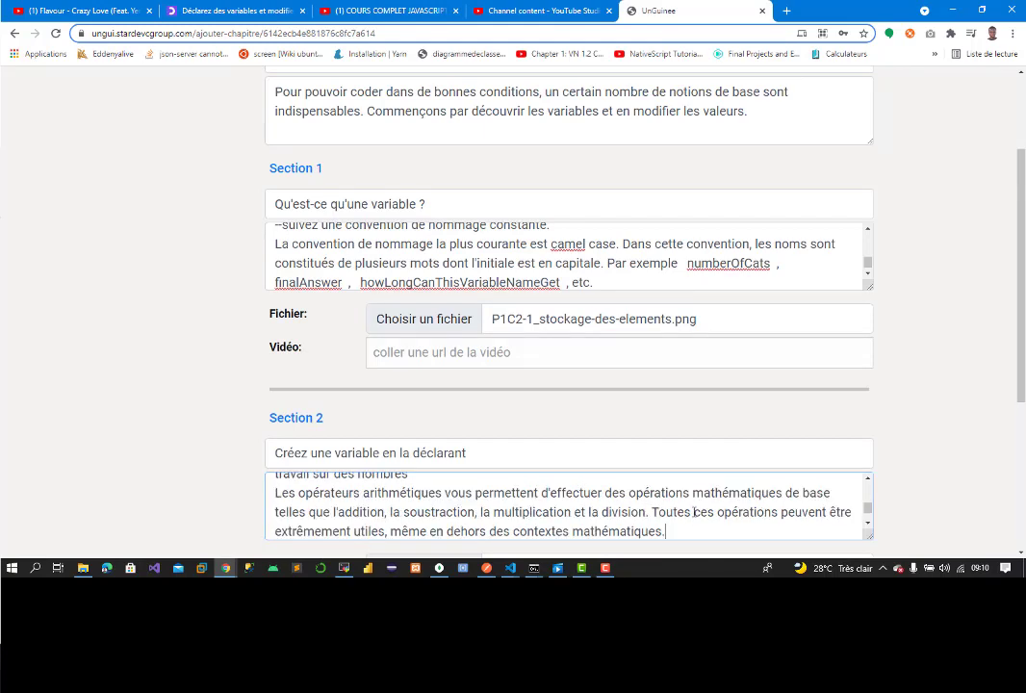
scroll(998, 496, "down", 3)
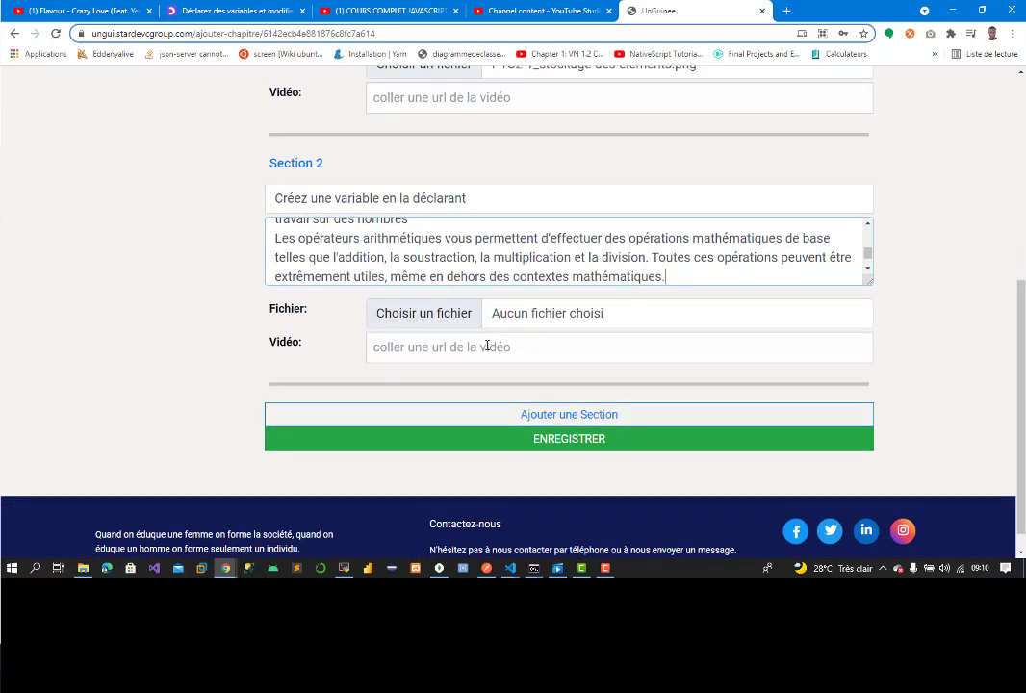
Step: Paste the 'COURS COMPLET JAVASCRIPT [2/65] - Introduction au JavaScript' YouTube link into Section 2's Vidéo field
left_click(488, 345)
left_click(525, 7)
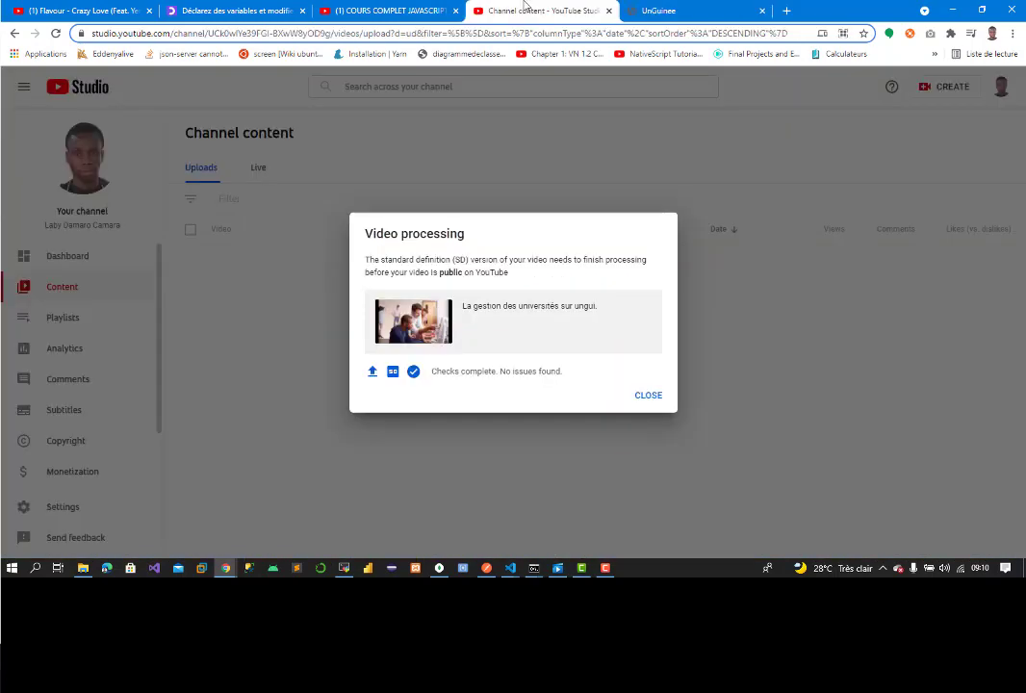
left_click(413, 11)
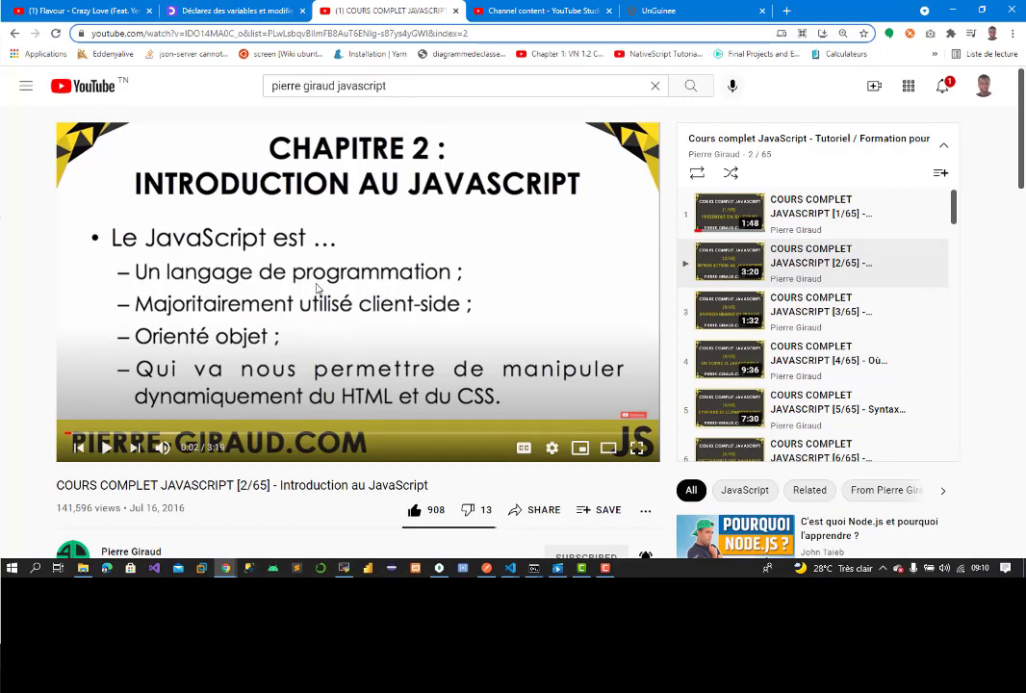
left_click(318, 287)
left_click(320, 287)
left_click(483, 32)
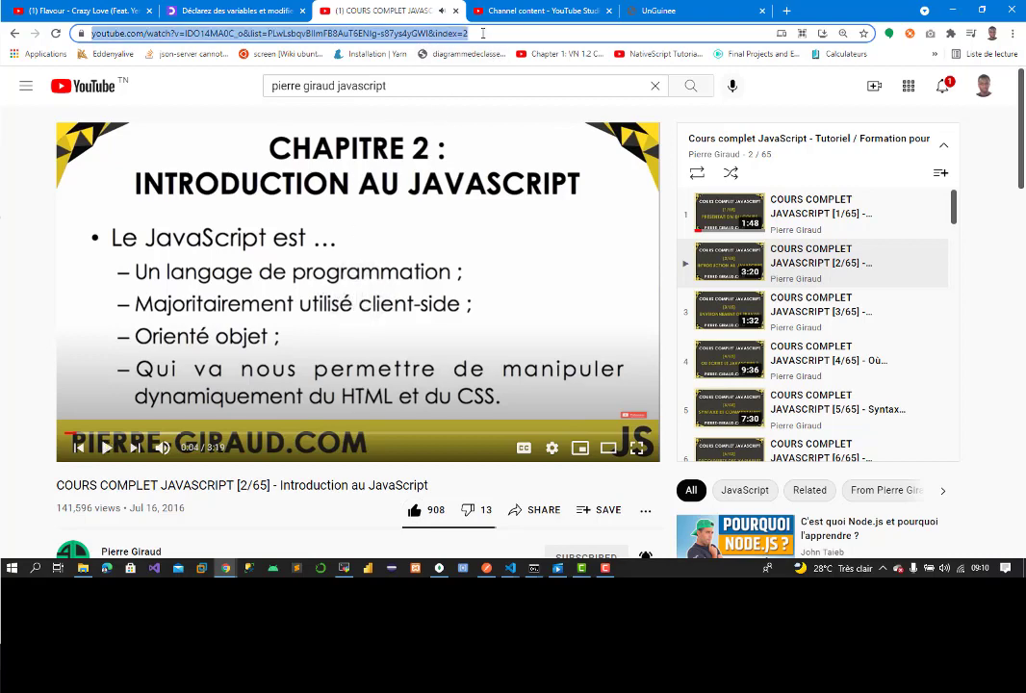
left_click(530, 13)
left_click(236, 10)
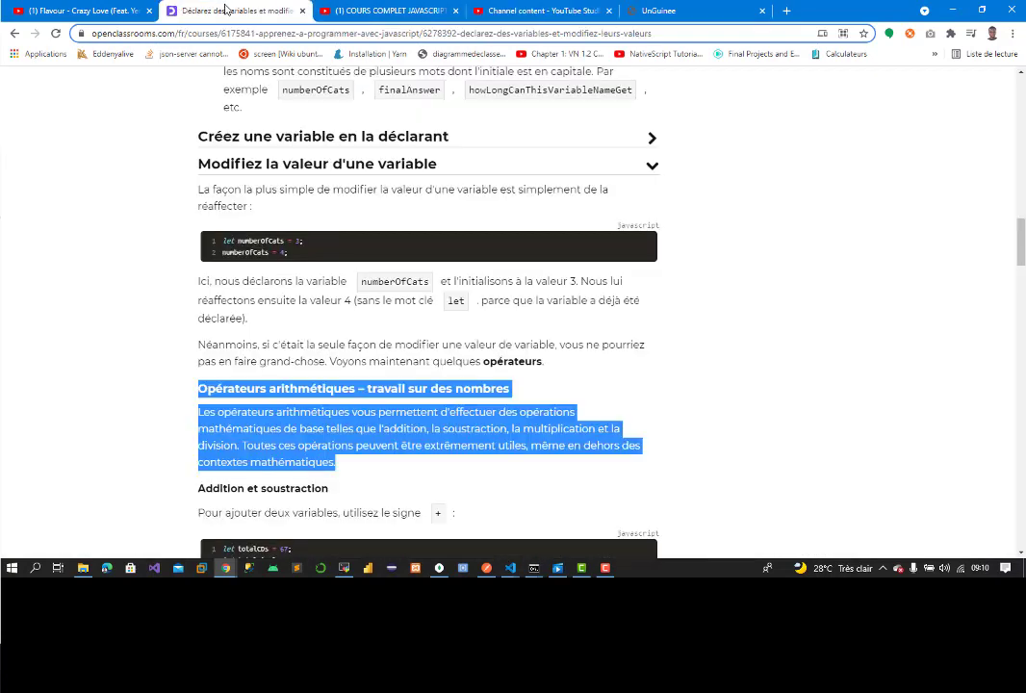
left_click(674, 11)
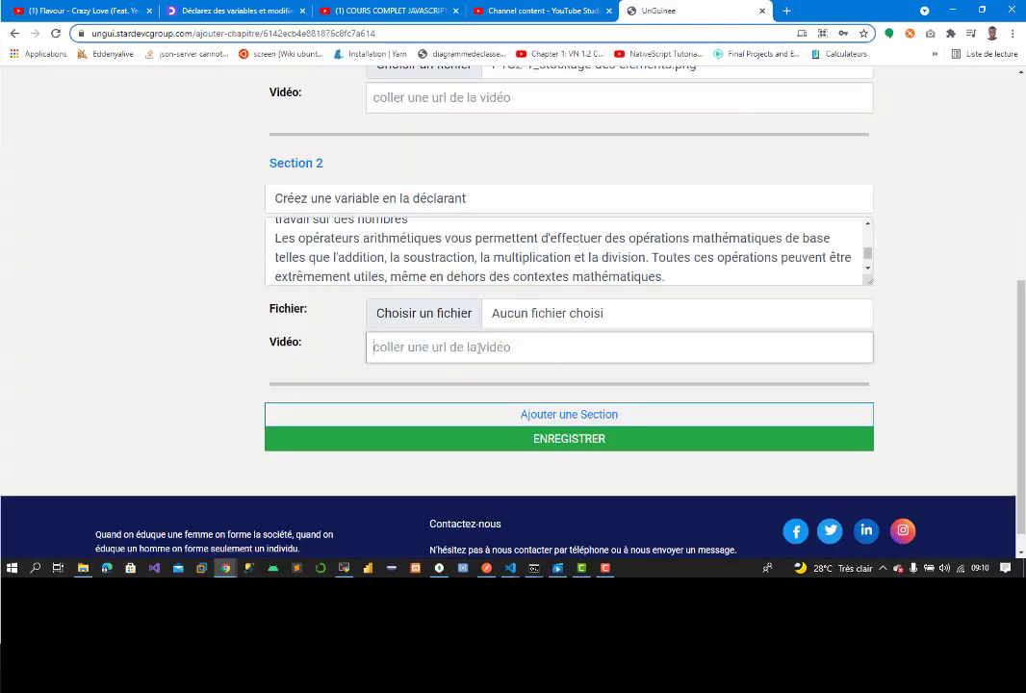
type("https://www.youtube.com/watch?v=lDO14MA0C_o&list=PLwLsbqvBlImFB8AuT6ENIg-s87ys4yGWI&index=2")
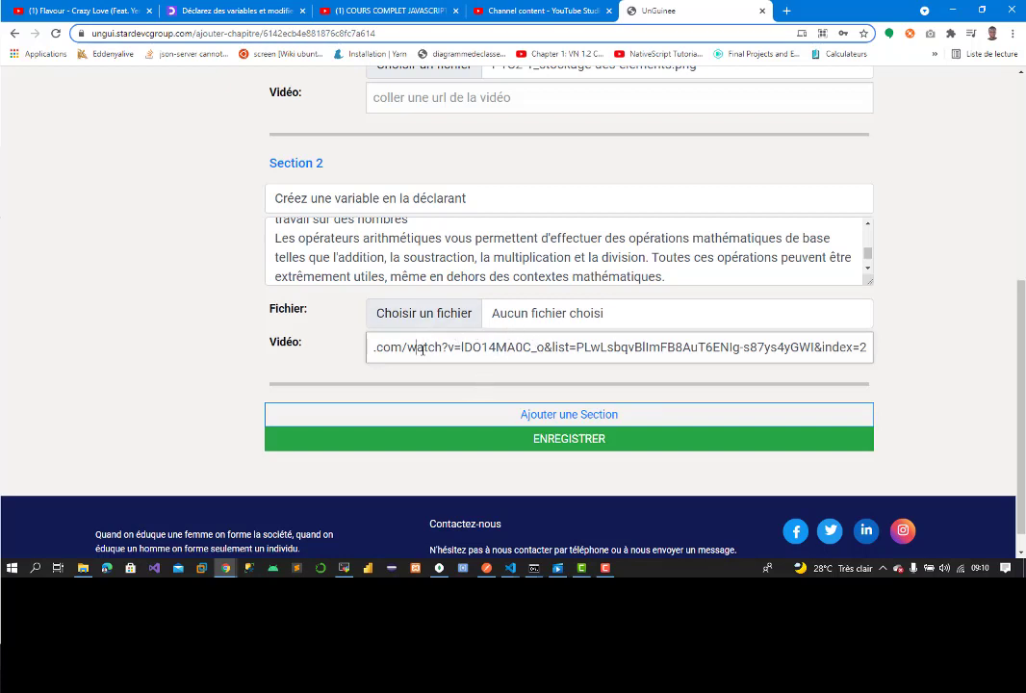
key("Left")
key("Left")
key("Left")
key("Left")
key("Left")
key("Left")
key("Left")
key("Left")
key("Left")
key("Left")
key("Left")
key("Left")
key("Left")
key("Left")
key("Left")
key("Left")
key("Left")
key("Left")
key("Left")
key("Left")
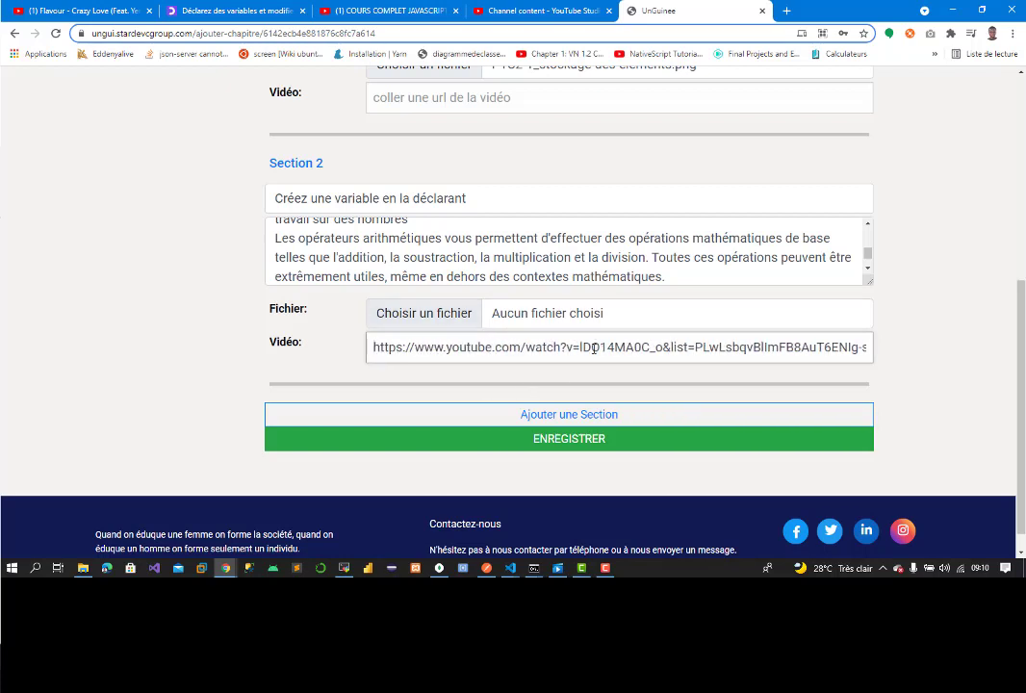
Step: Save the chapter, then expand the introduction and the 'Qu'est-ce qu'une variable ?' section to review its text
left_click(554, 445)
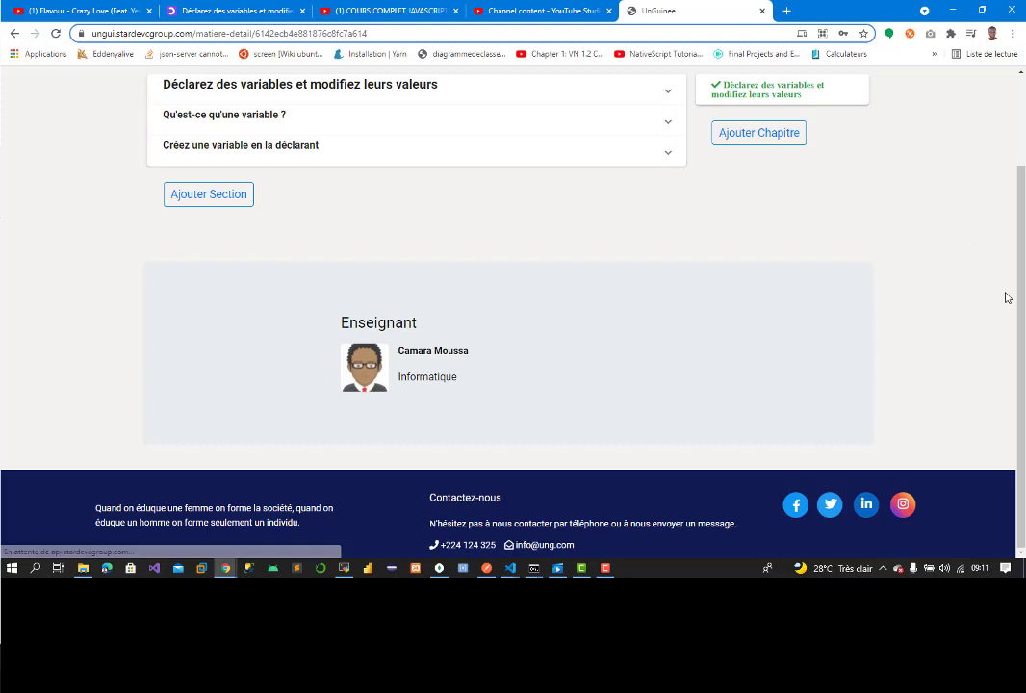
scroll(734, 194, "up", 1)
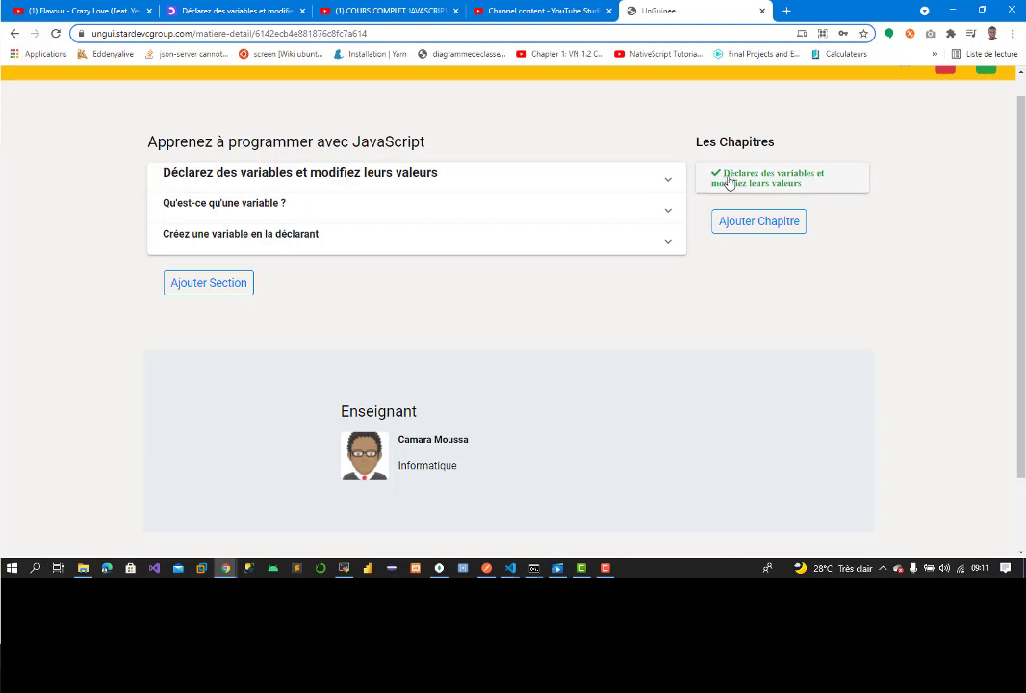
left_click(471, 182)
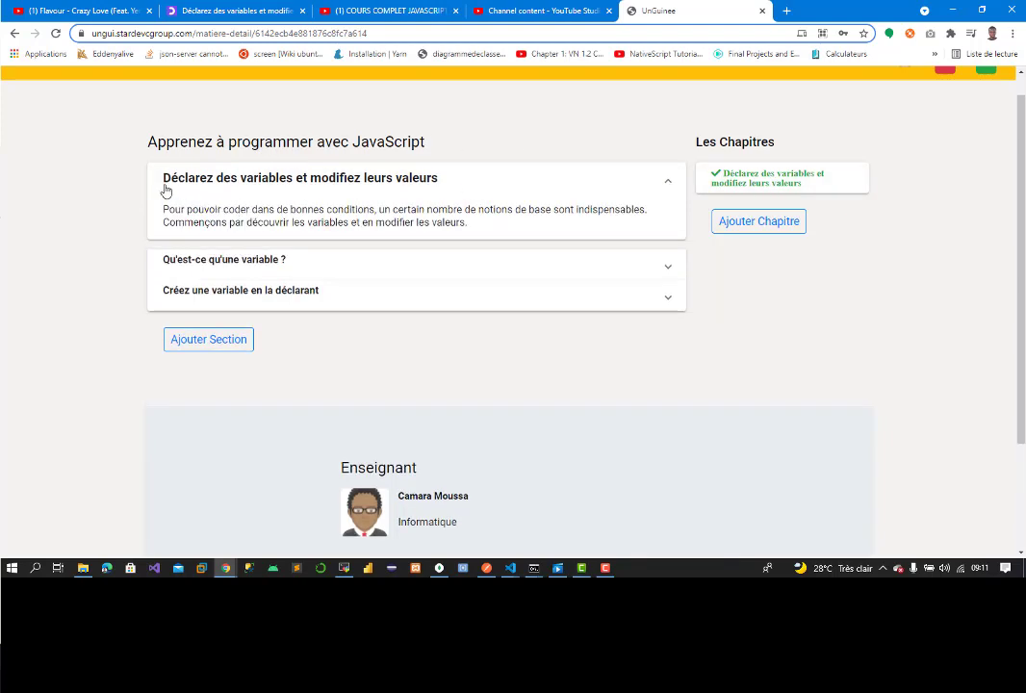
left_click(337, 266)
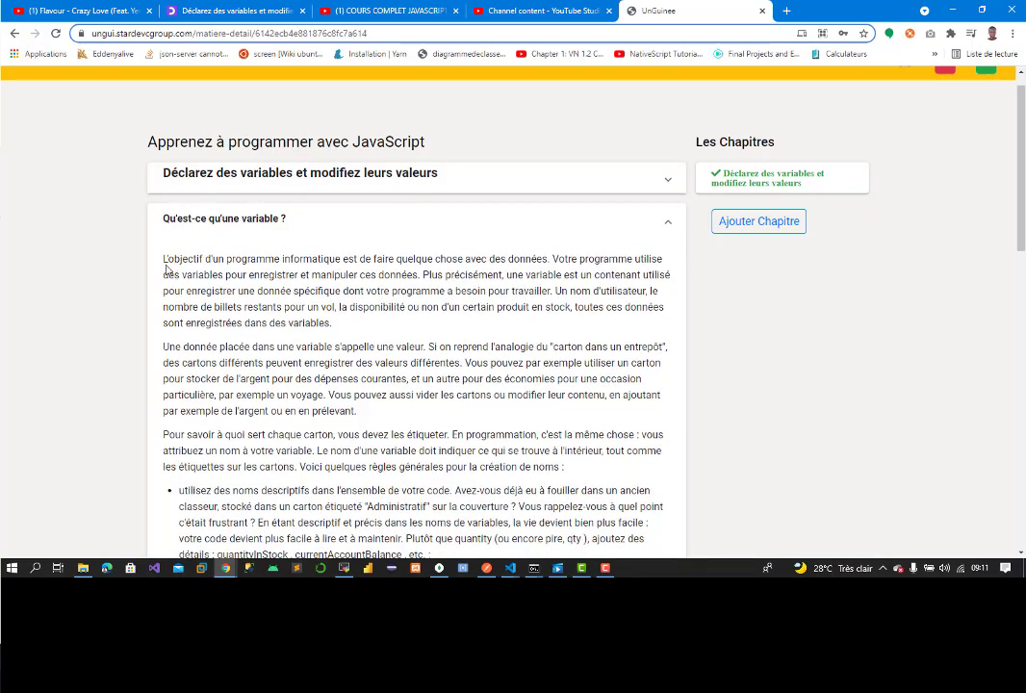
left_click_drag(161, 260, 330, 466)
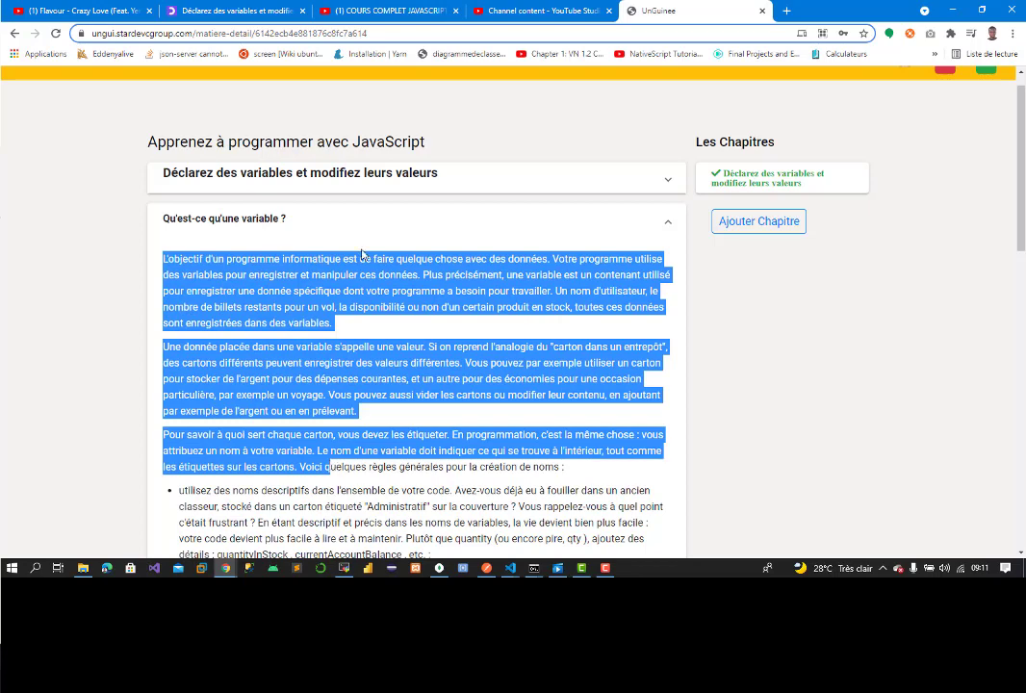
scroll(1022, 231, "down", 4)
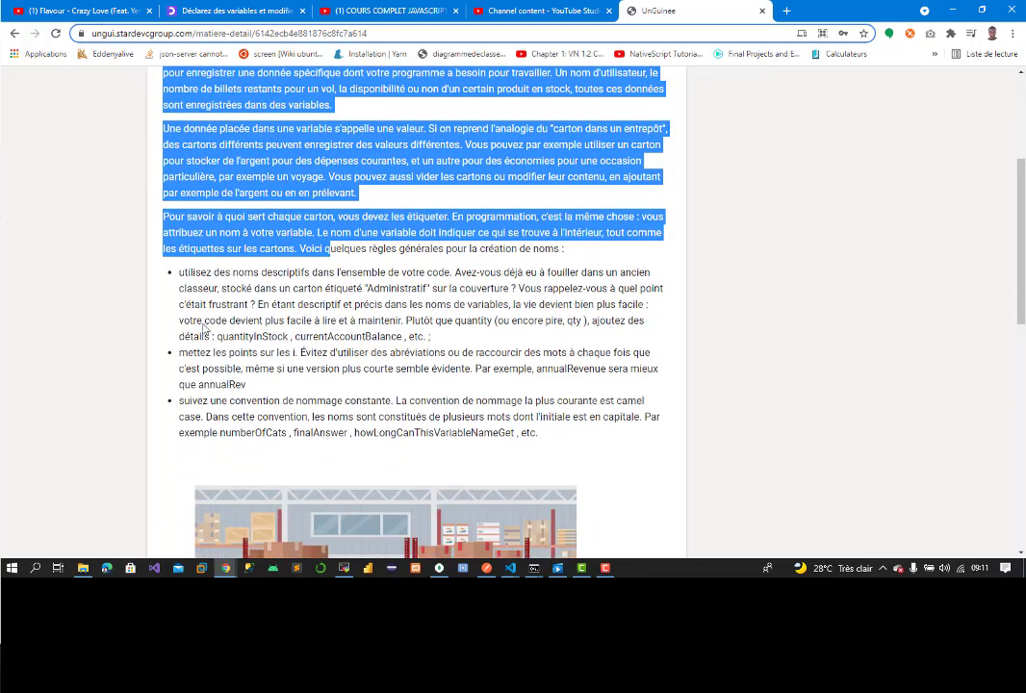
left_click_drag(179, 272, 214, 336)
left_click(316, 439)
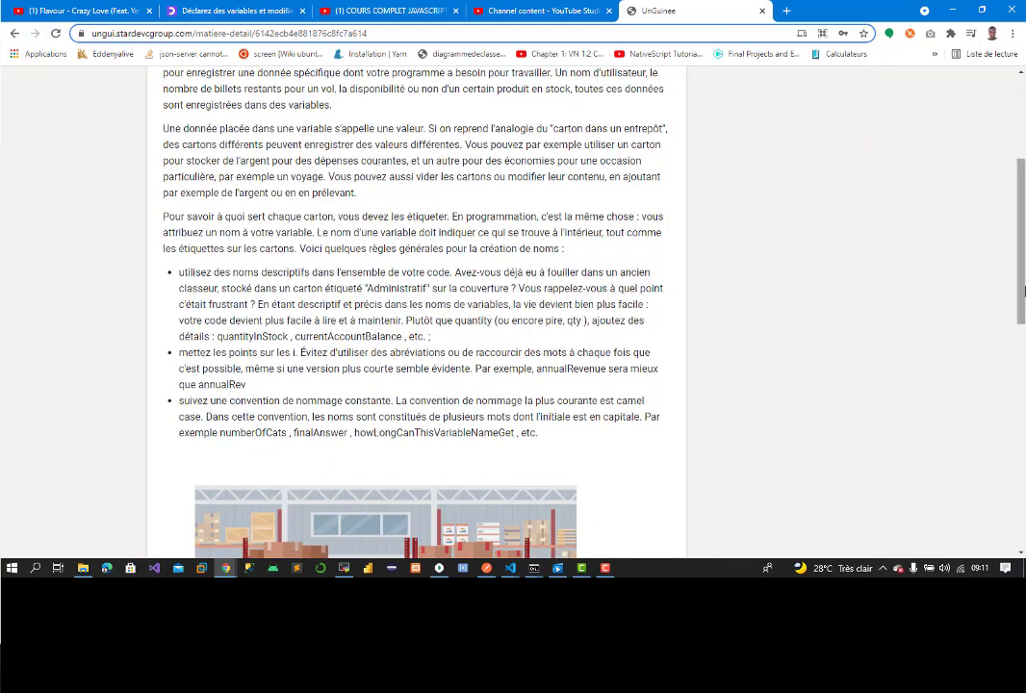
Step: Expand 'Créez une variable en la déclarant', play and pause its embedded video, then add a new section
scroll(923, 392, "down", 4)
scroll(847, 381, "down", 3)
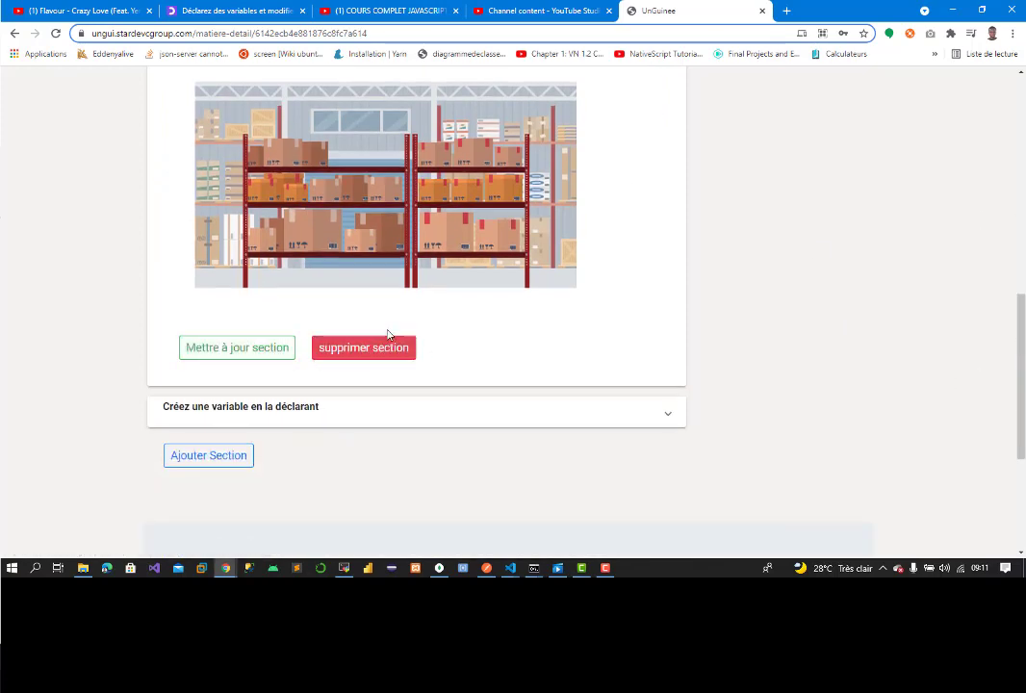
left_click(611, 420)
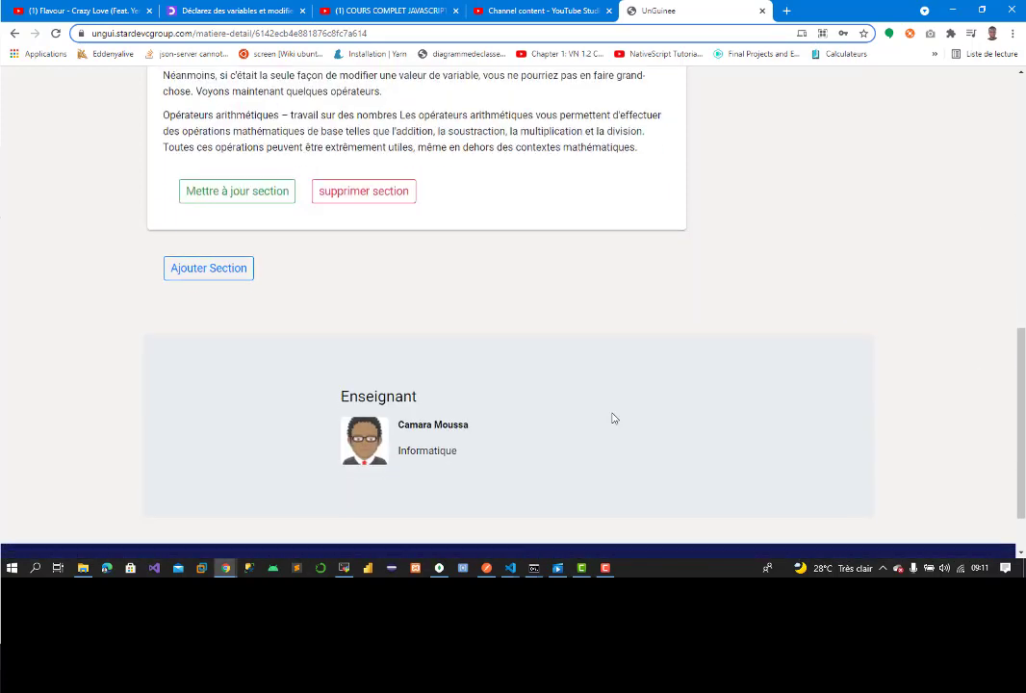
scroll(963, 337, "up", 8)
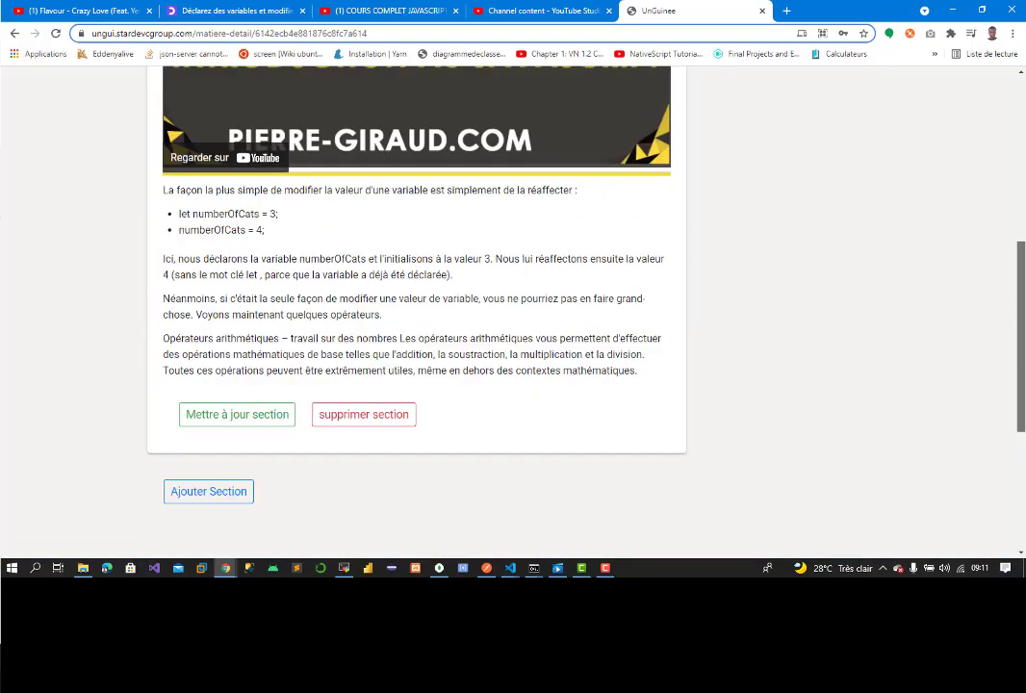
left_click(424, 211)
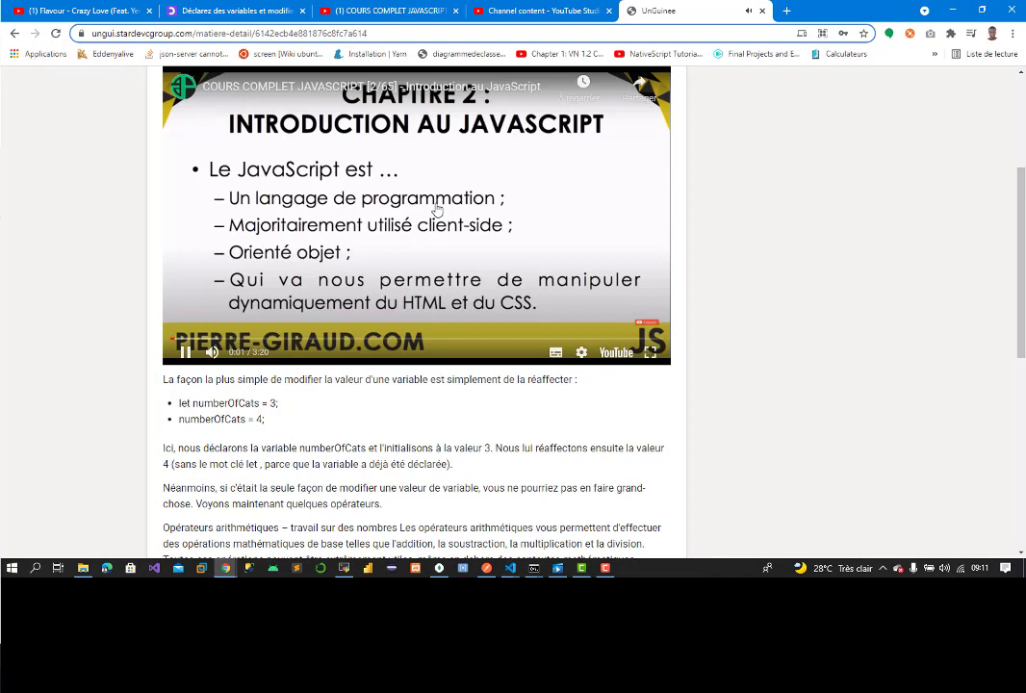
left_click(187, 353)
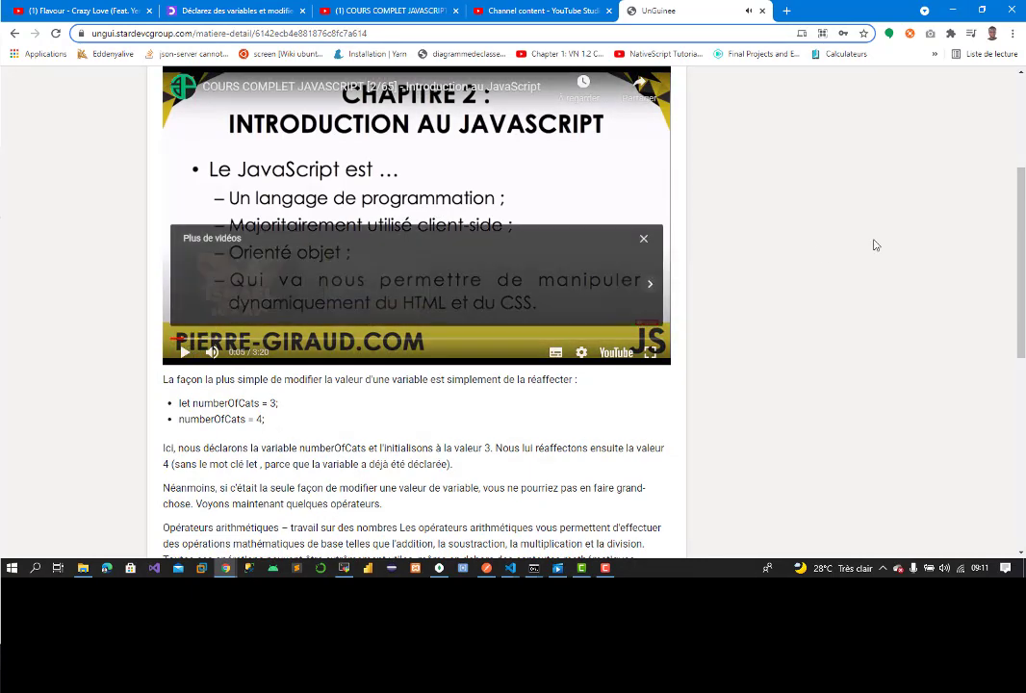
left_click_drag(1015, 289, 1017, 469)
scroll(908, 325, "up", 10)
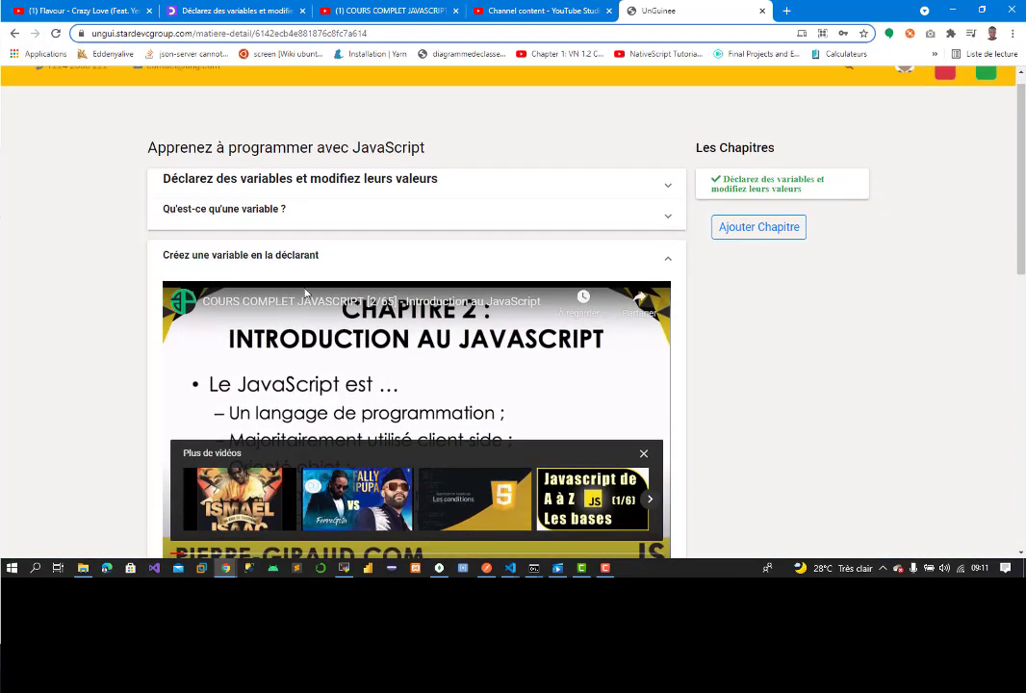
left_click_drag(1019, 213, 1008, 400)
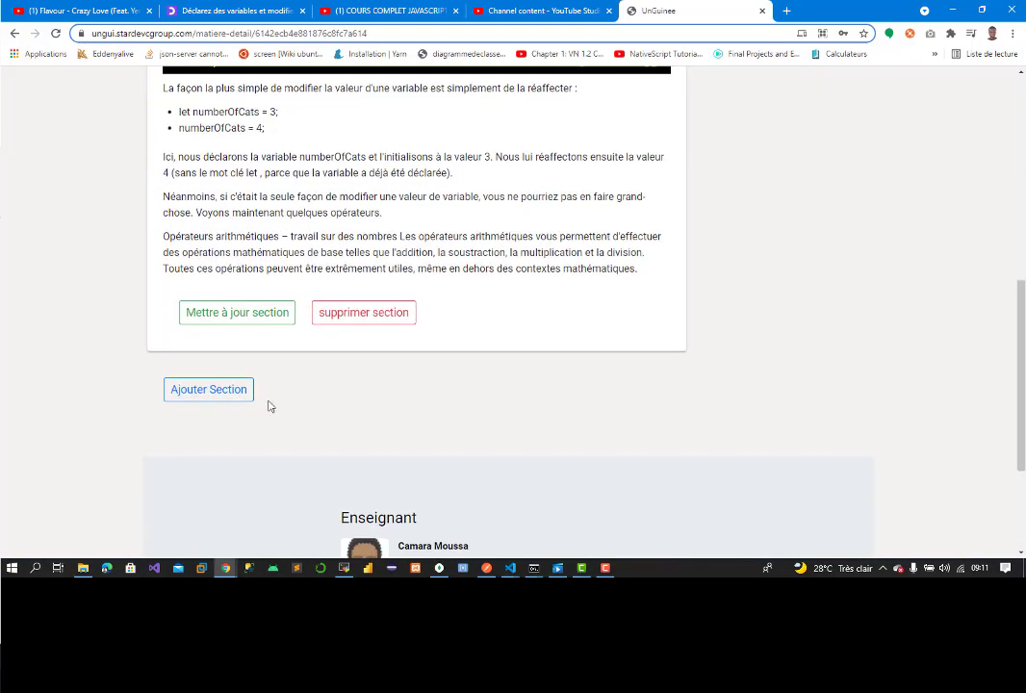
left_click(198, 394)
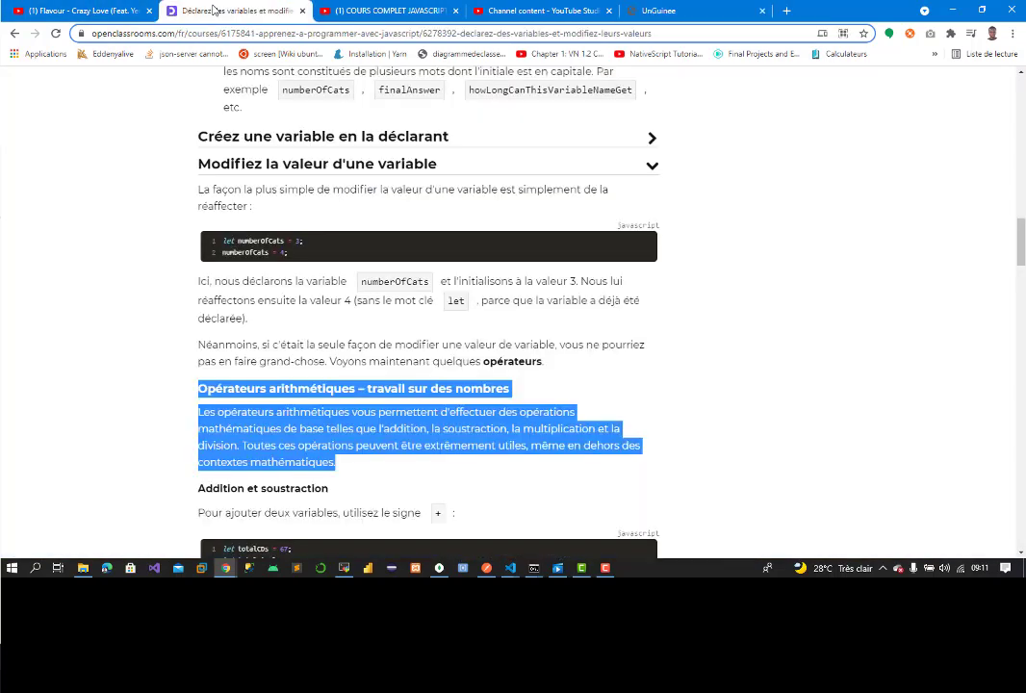
Step: Copy the first OpenClassrooms paragraph about constants into the Section 1 description
left_click(193, 10)
left_click(552, 172)
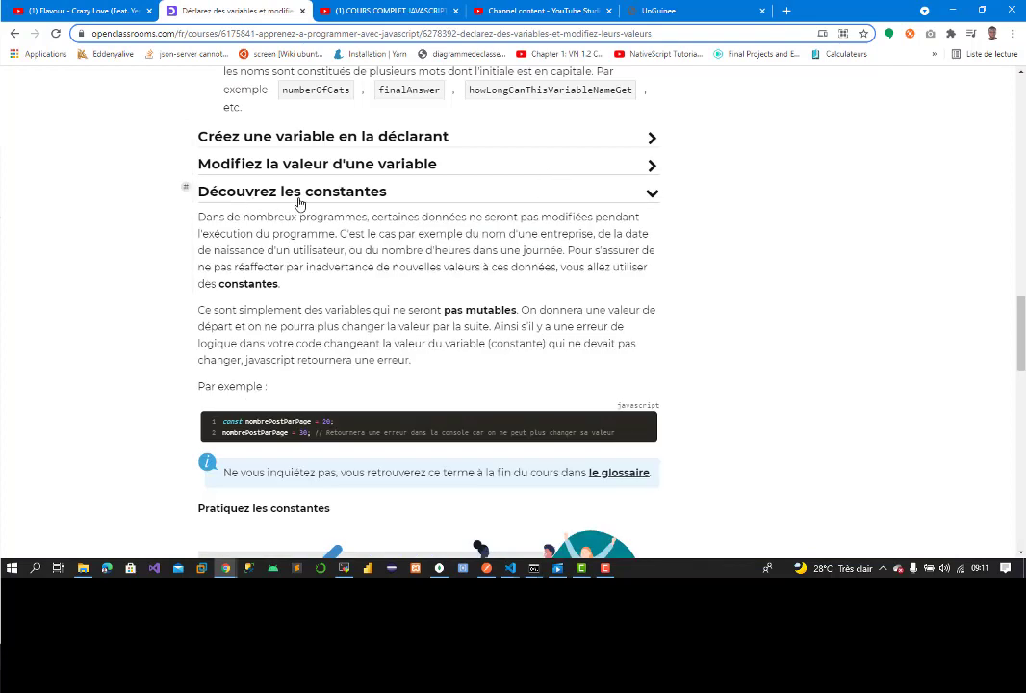
left_click(232, 197)
left_click(227, 193)
left_click_drag(199, 214, 322, 281)
key("ctrl+c")
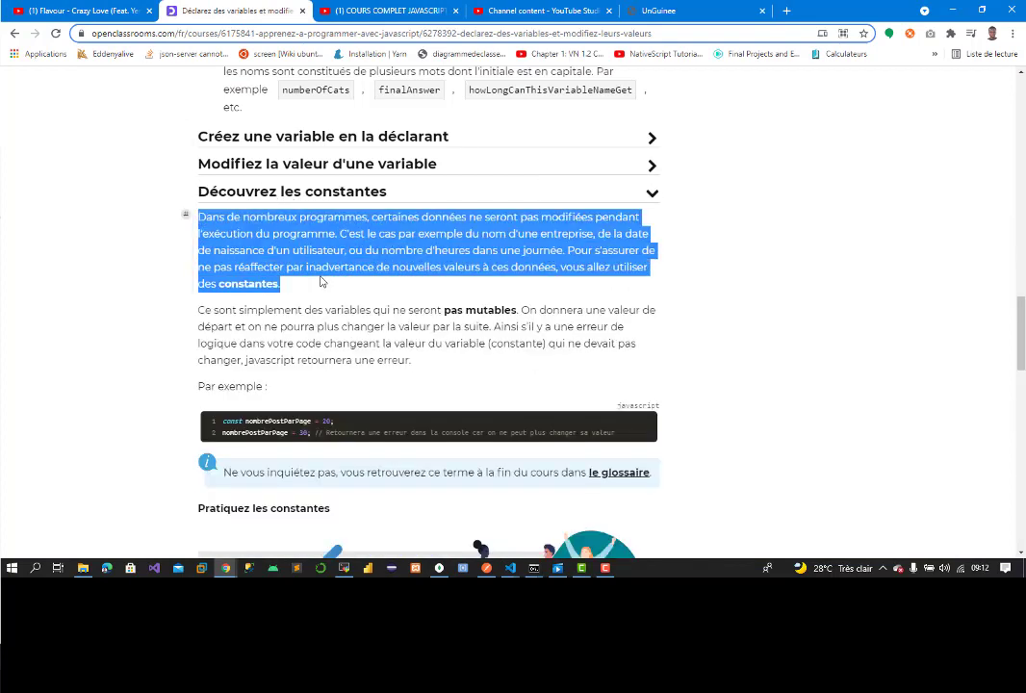
left_click(674, 10)
left_click(334, 222)
key("ctrl+v")
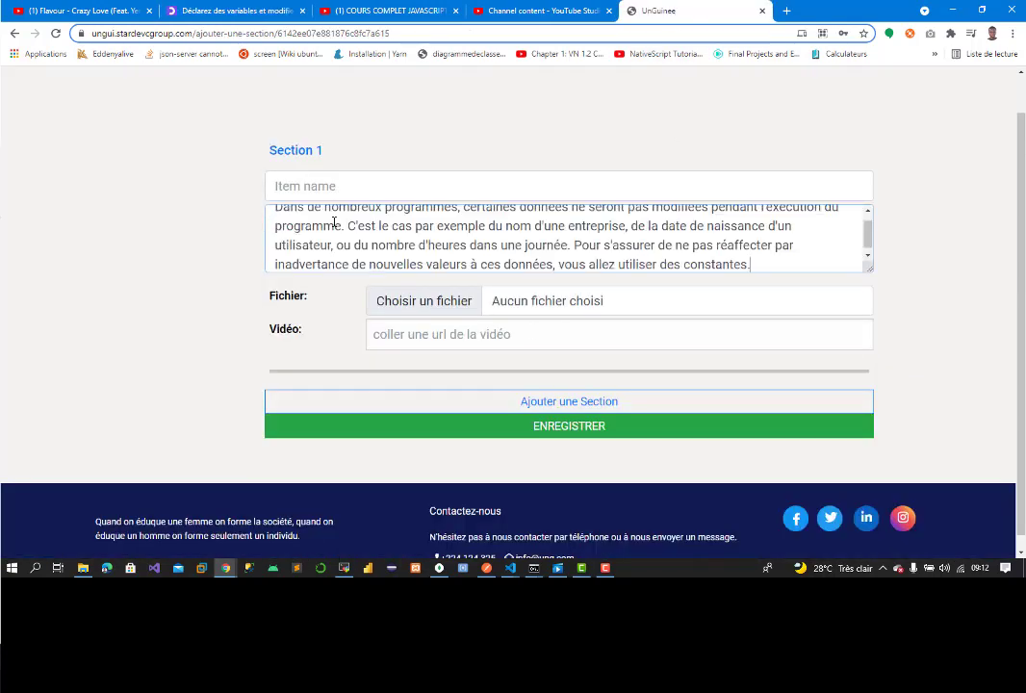
Step: Copy the heading 'Découvrez les constantes' into the section title field
left_click(236, 10)
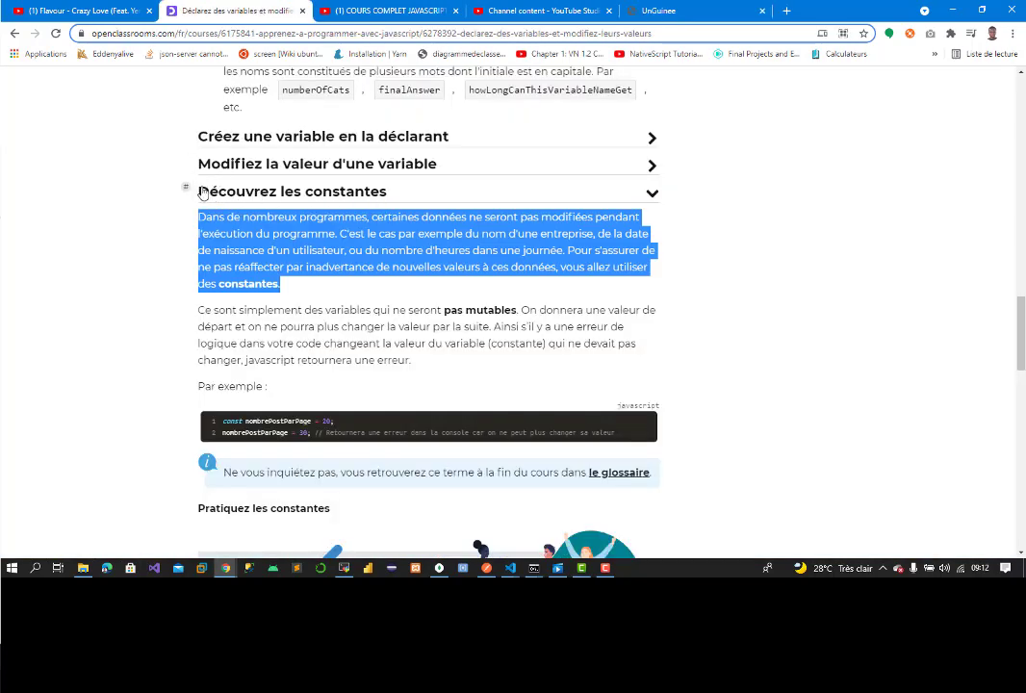
left_click_drag(203, 192, 339, 193)
key("ctrl+c")
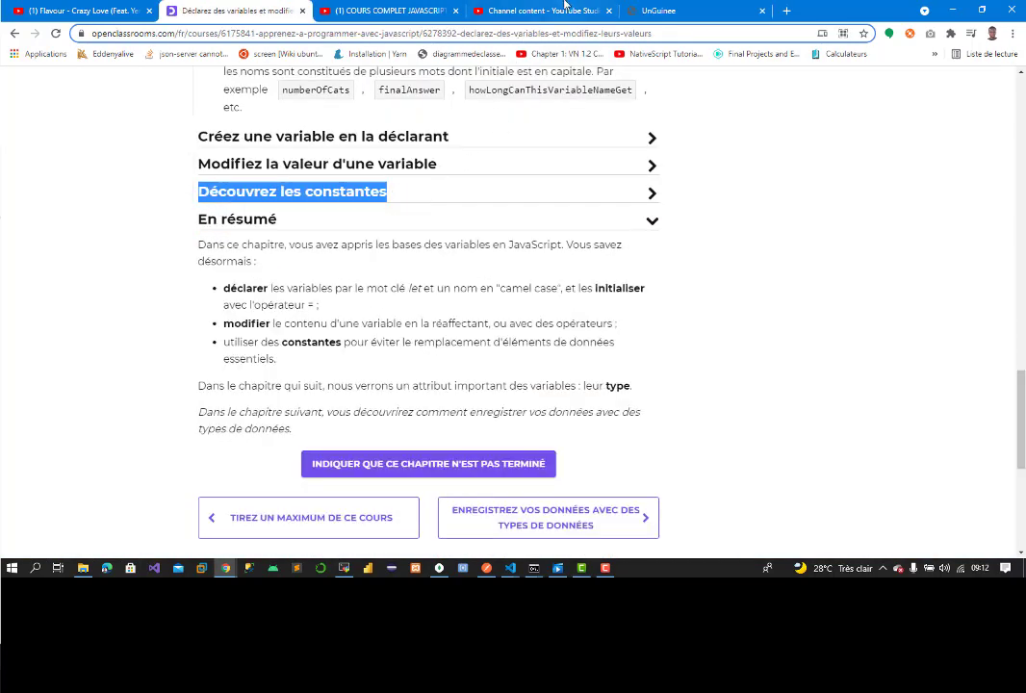
left_click(659, 10)
left_click(304, 188)
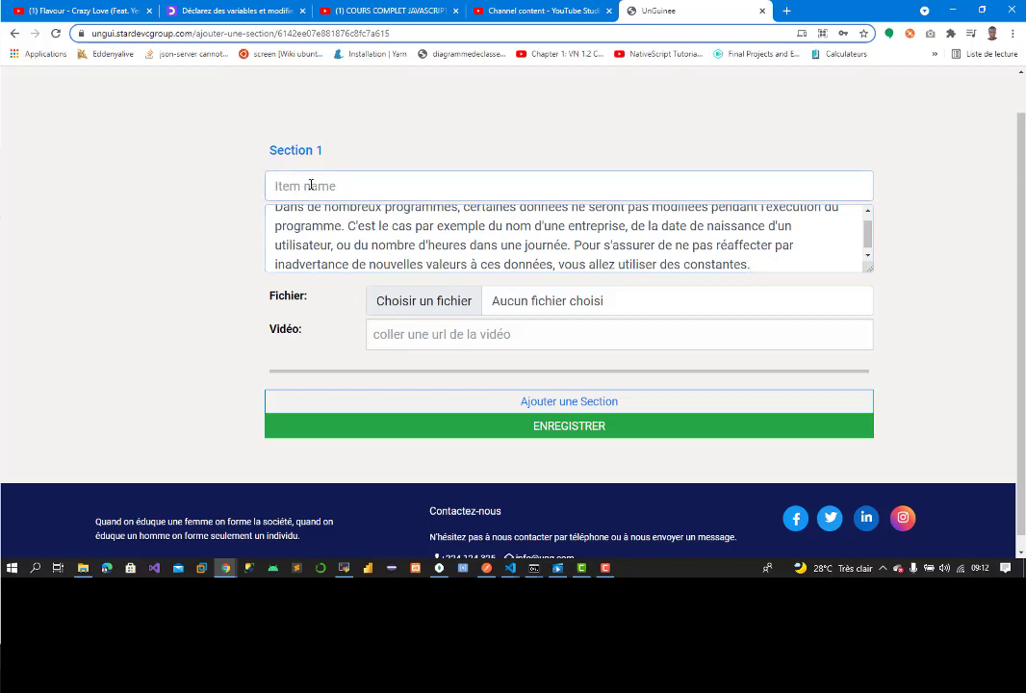
key("ctrl+v")
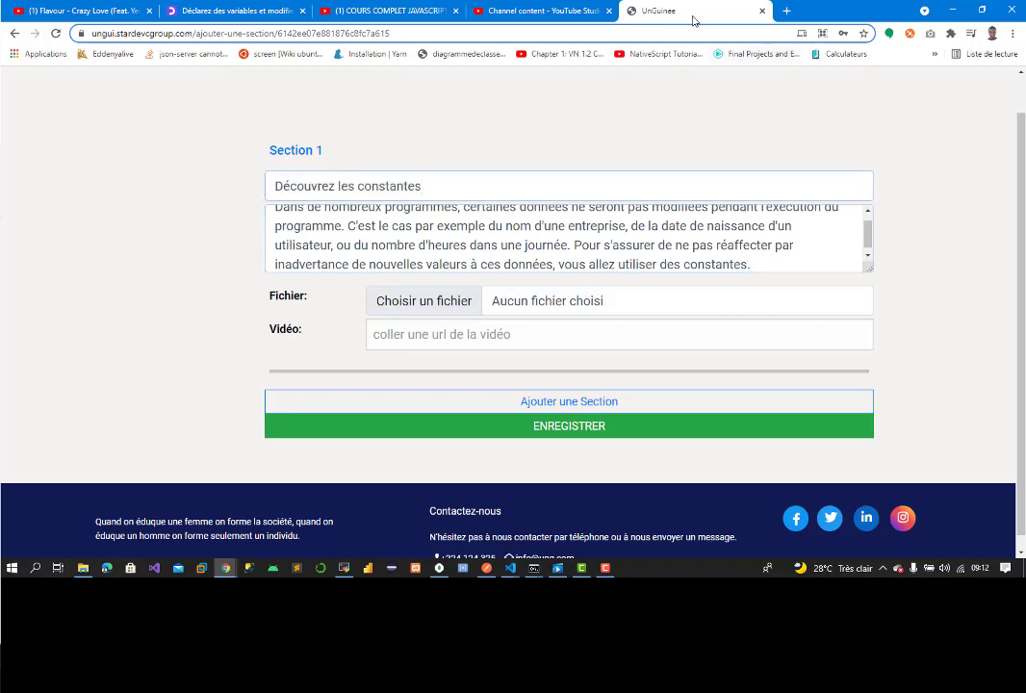
Step: Append the second constants paragraph from OpenClassrooms to the end of the description
left_click(236, 11)
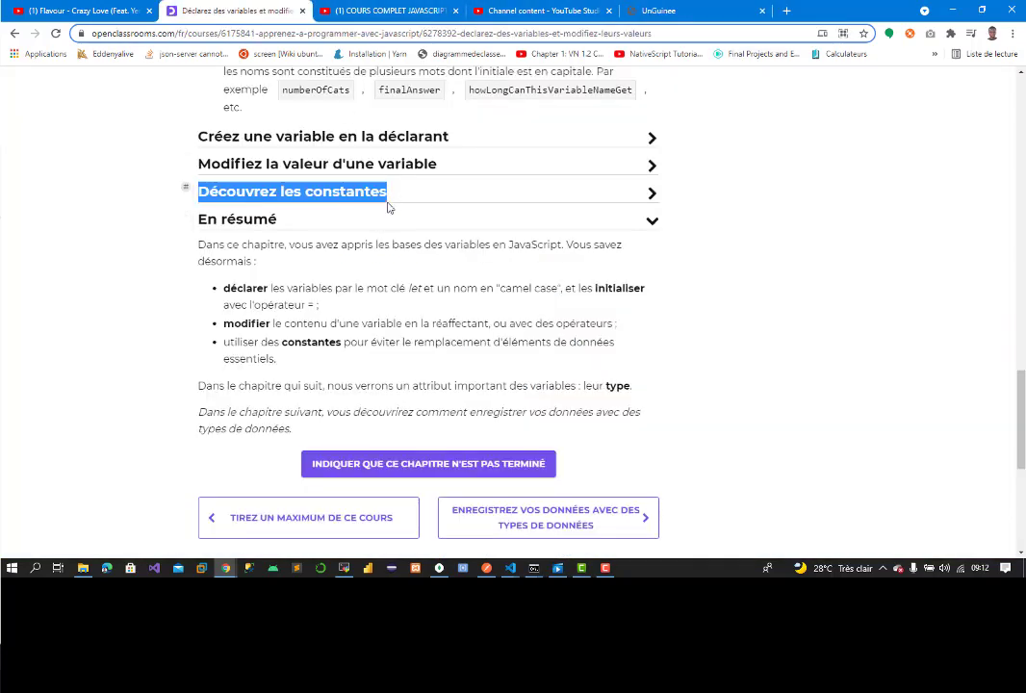
left_click(389, 198)
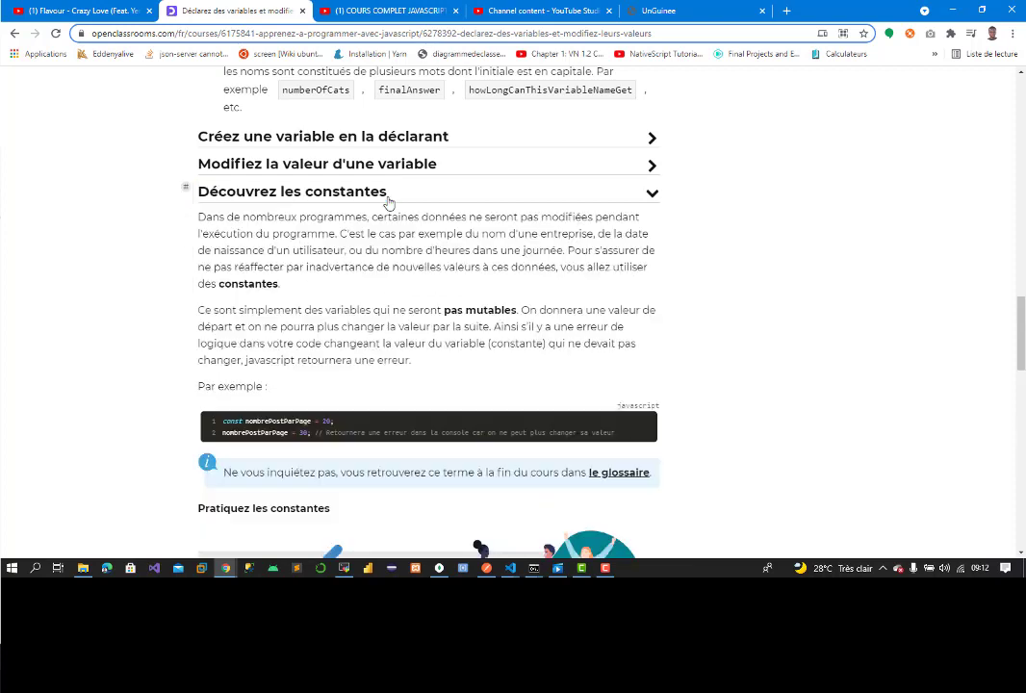
left_click_drag(199, 309, 423, 368)
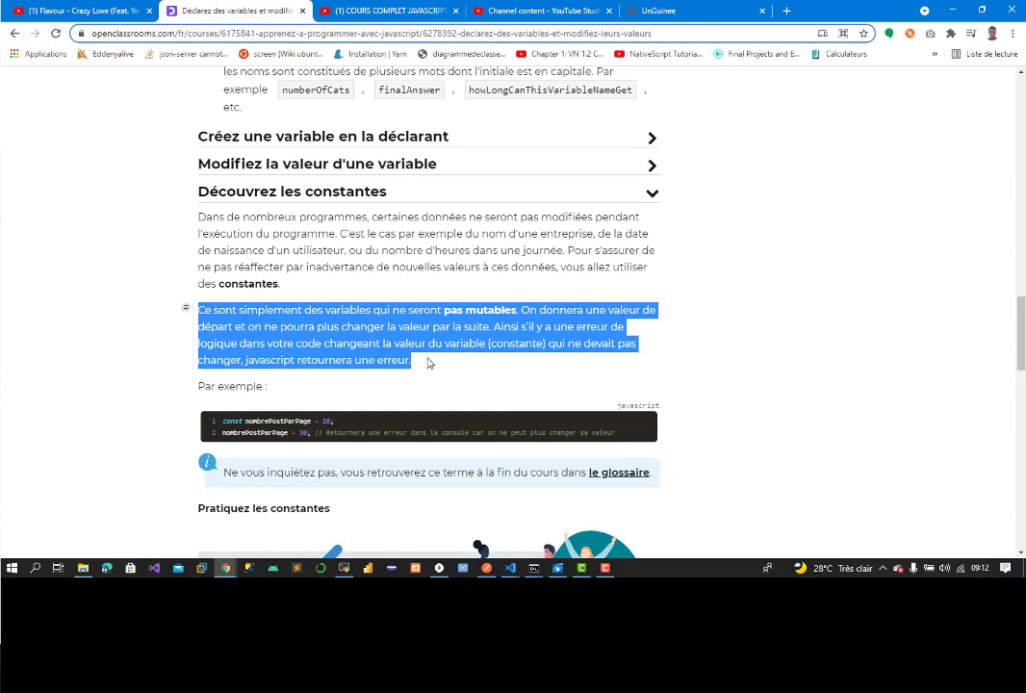
left_click(650, 13)
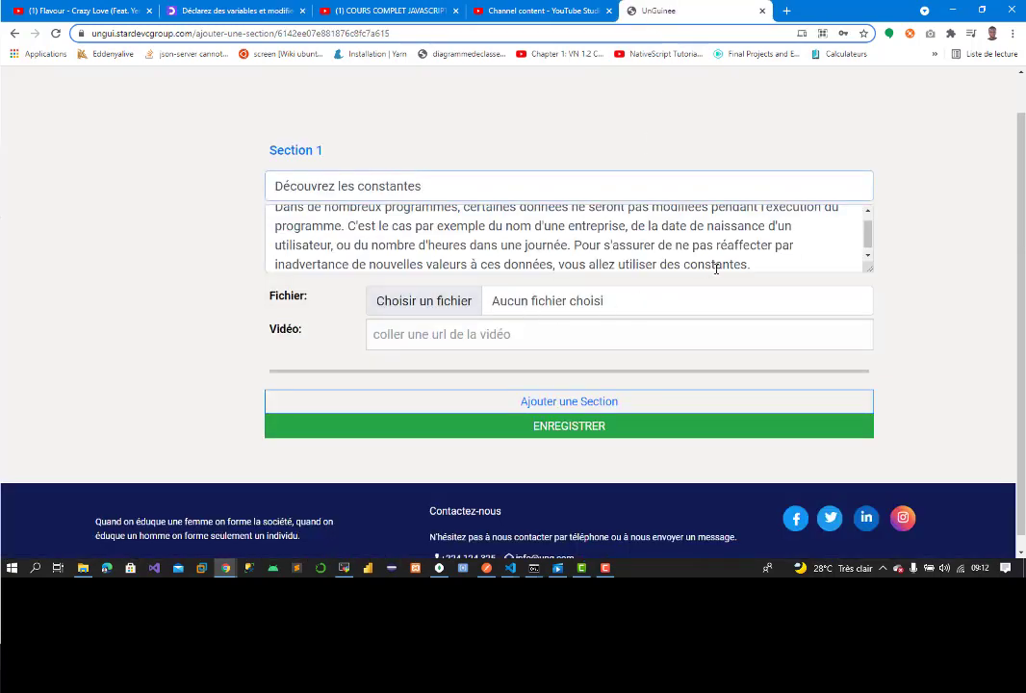
left_click(756, 264)
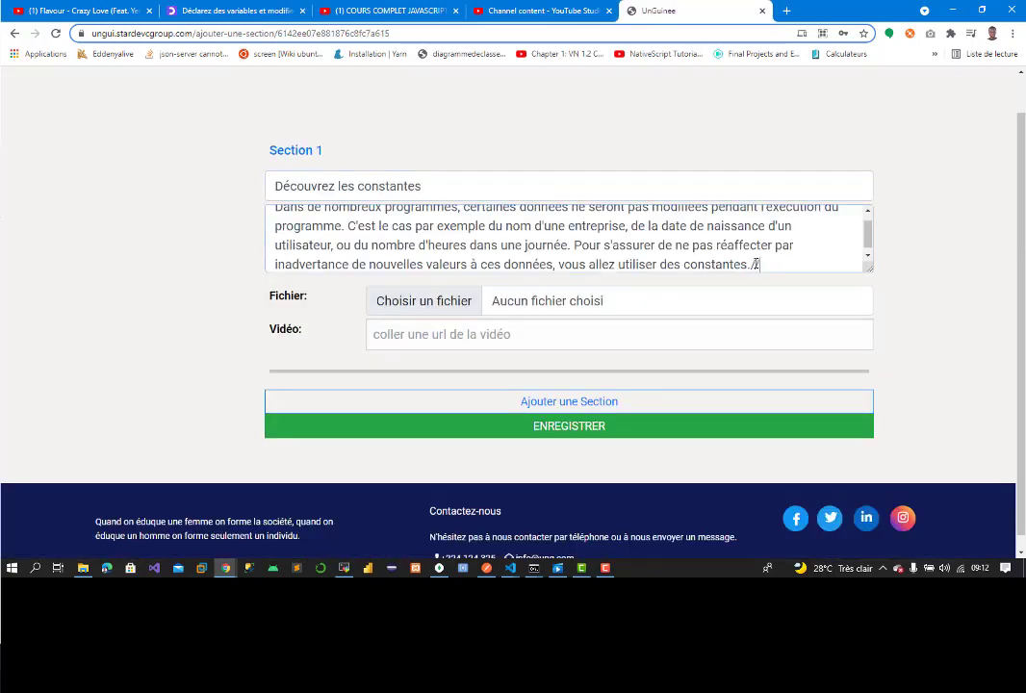
key("ctrl+v")
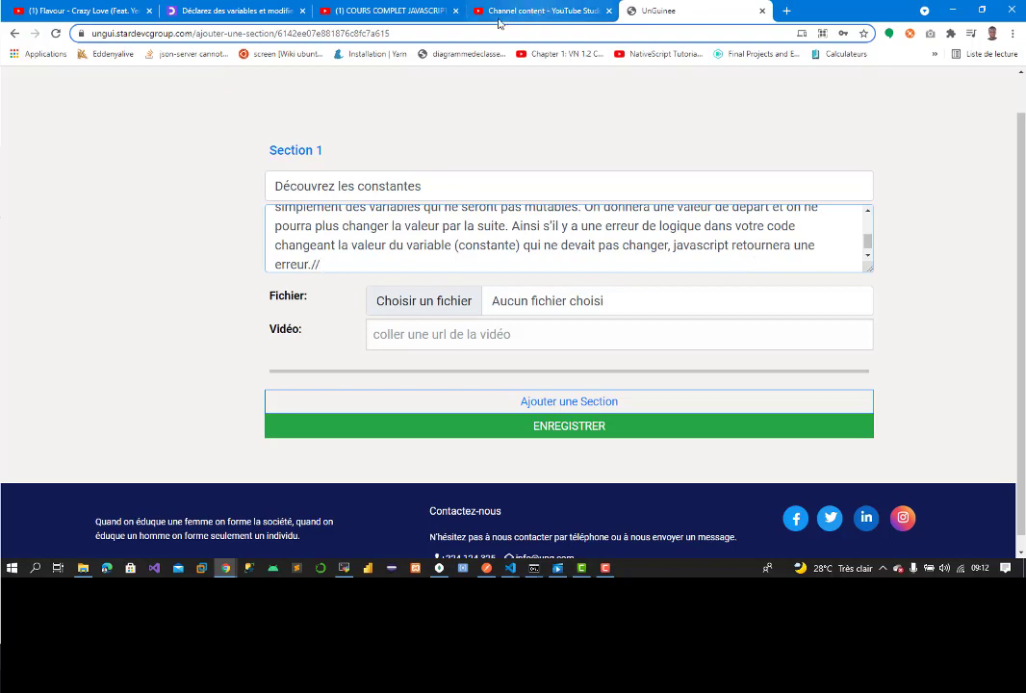
Step: Add 'Par exemple :' to the description followed by a new line
left_click(230, 12)
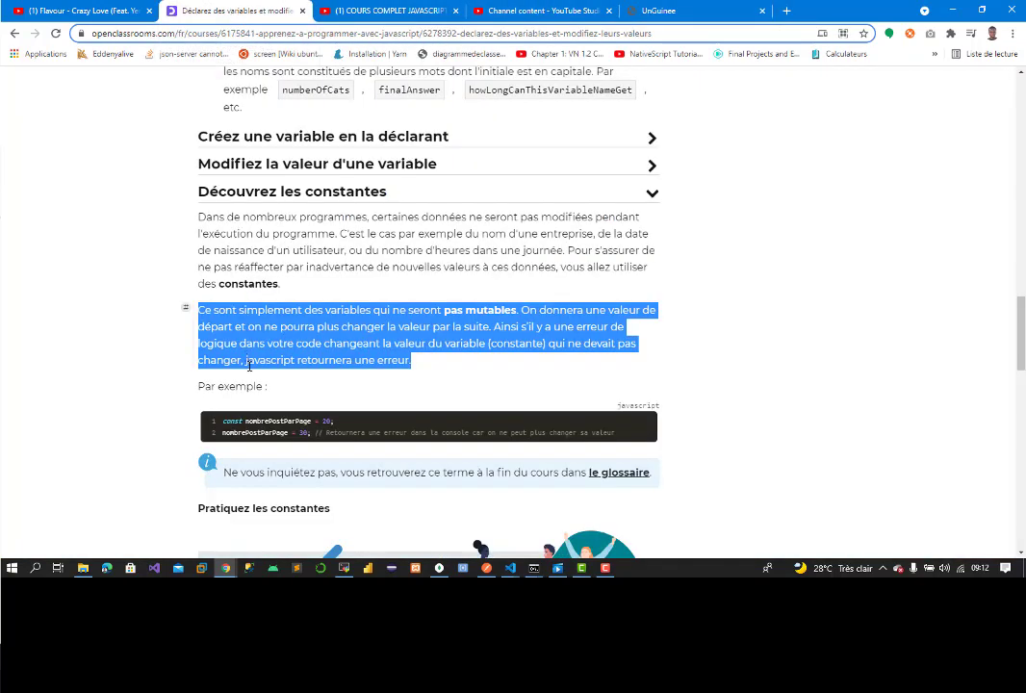
left_click_drag(201, 387, 334, 389)
key("ctrl+c")
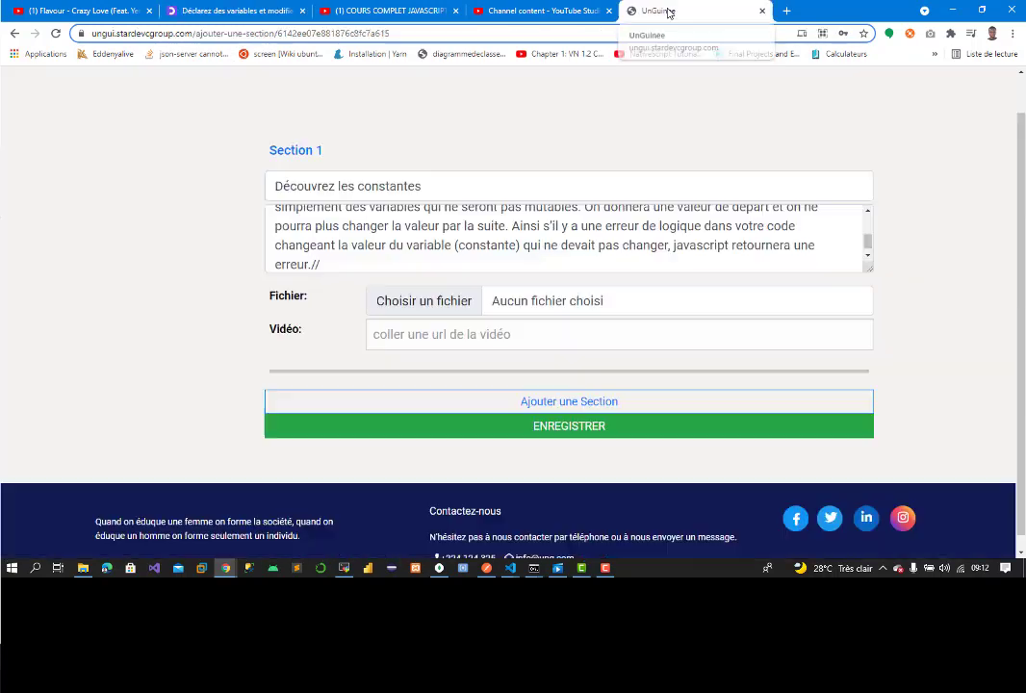
left_click(664, 10)
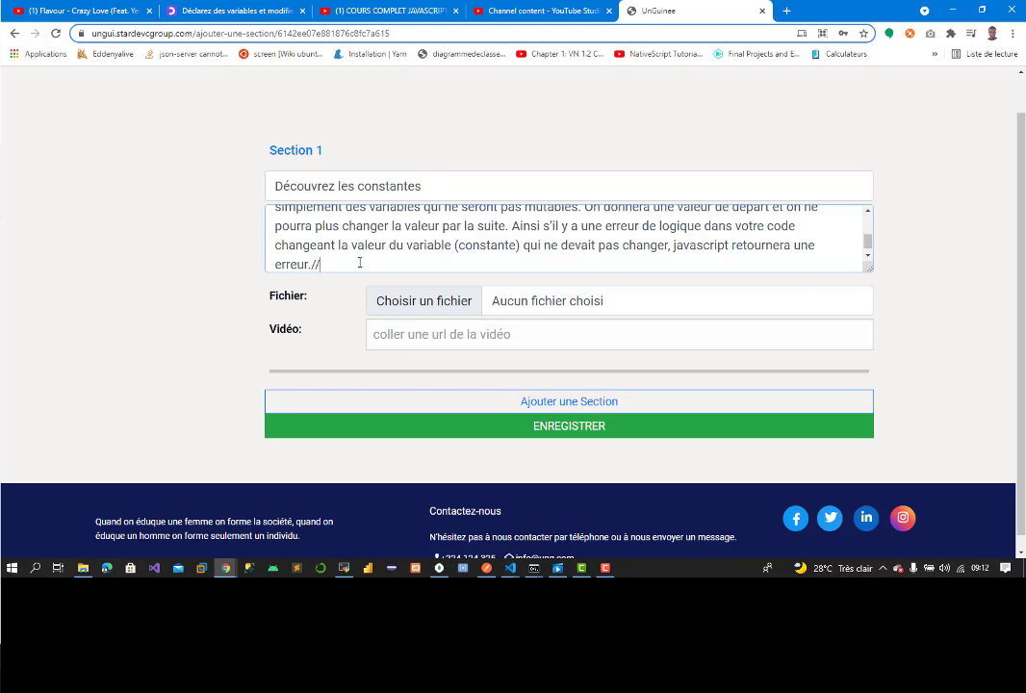
key("ctrl+v")
key("Return")
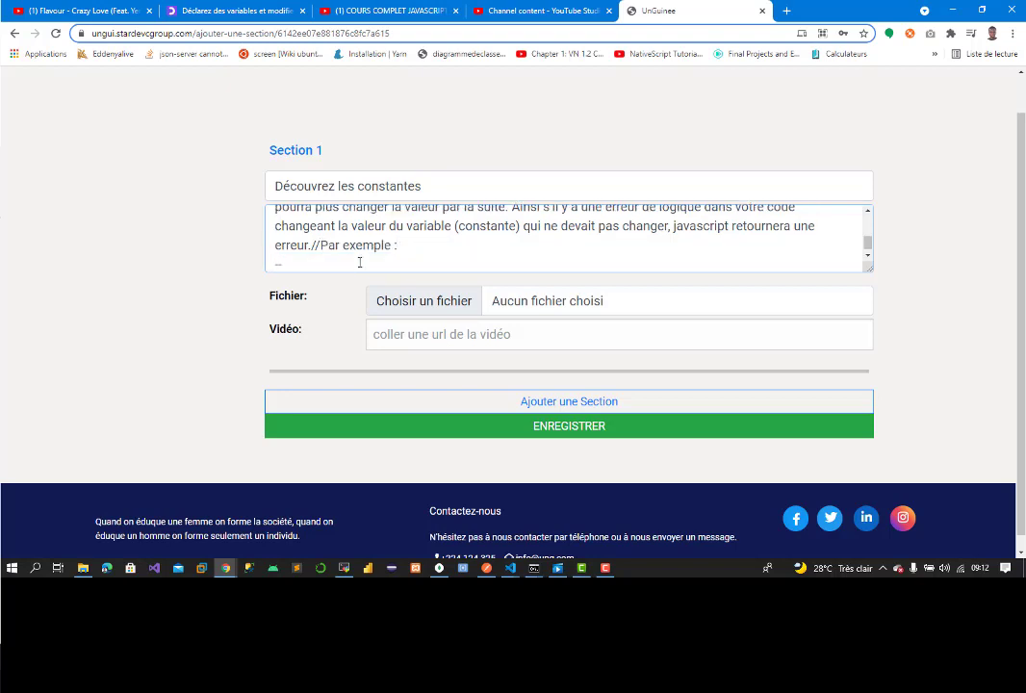
Step: Paste the two nombrePostParPage code lines without the comment, prefixing the second with '--'
left_click(231, 10)
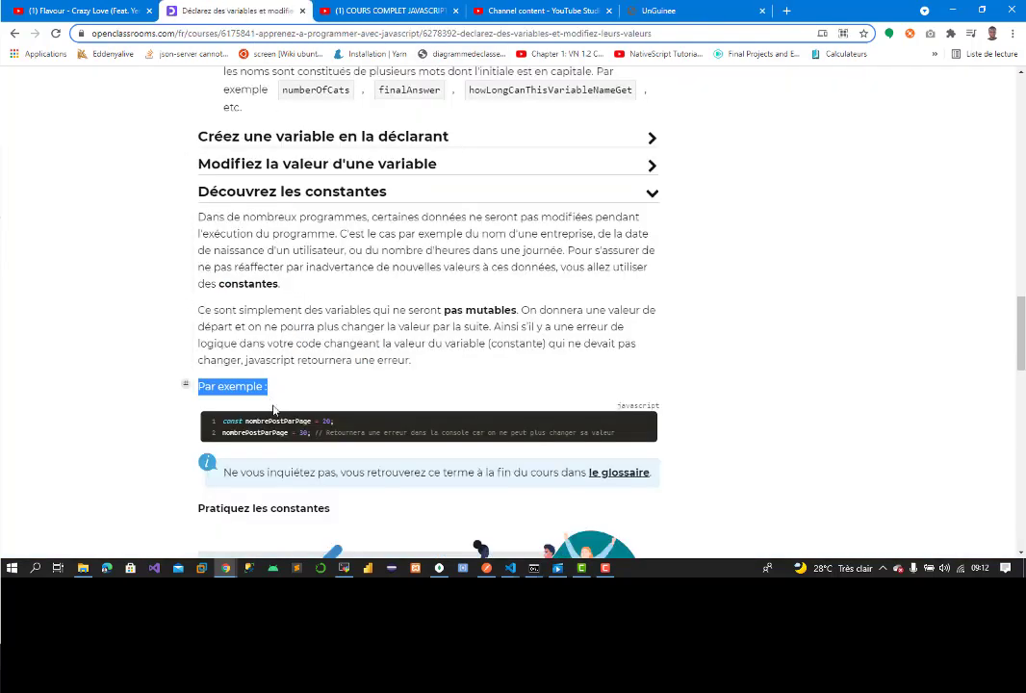
left_click_drag(217, 421, 610, 433)
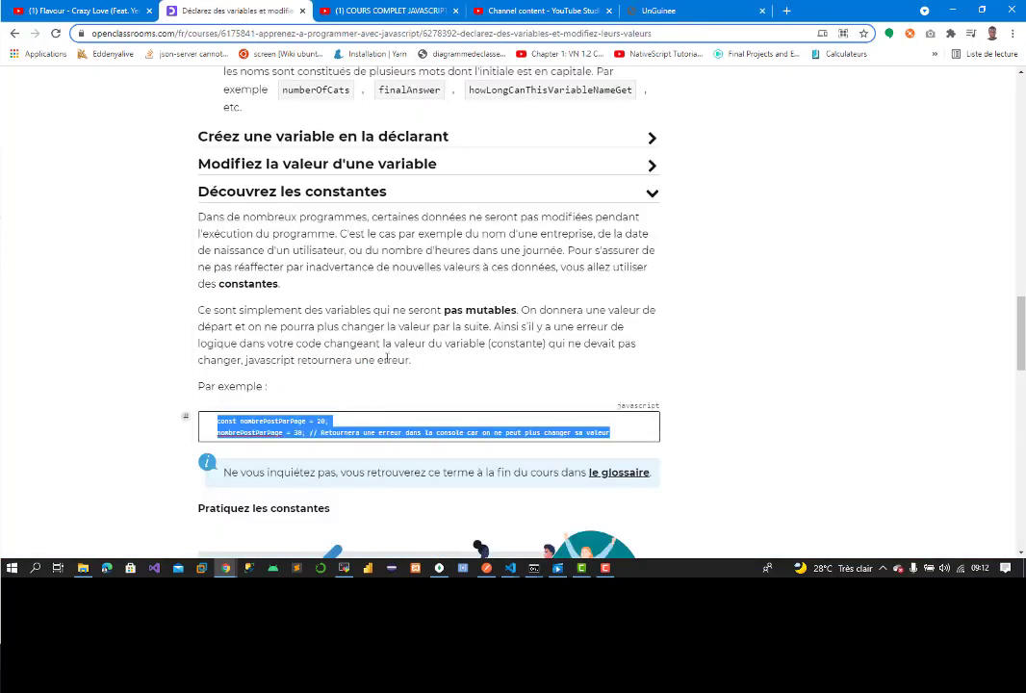
left_click(250, 429)
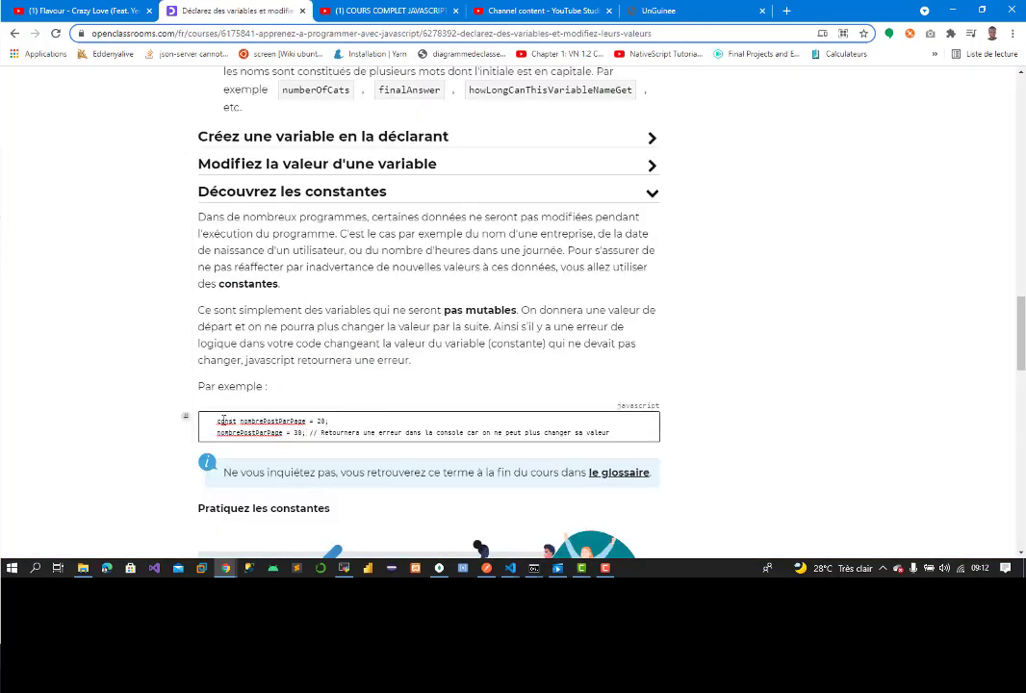
left_click_drag(223, 421, 303, 434)
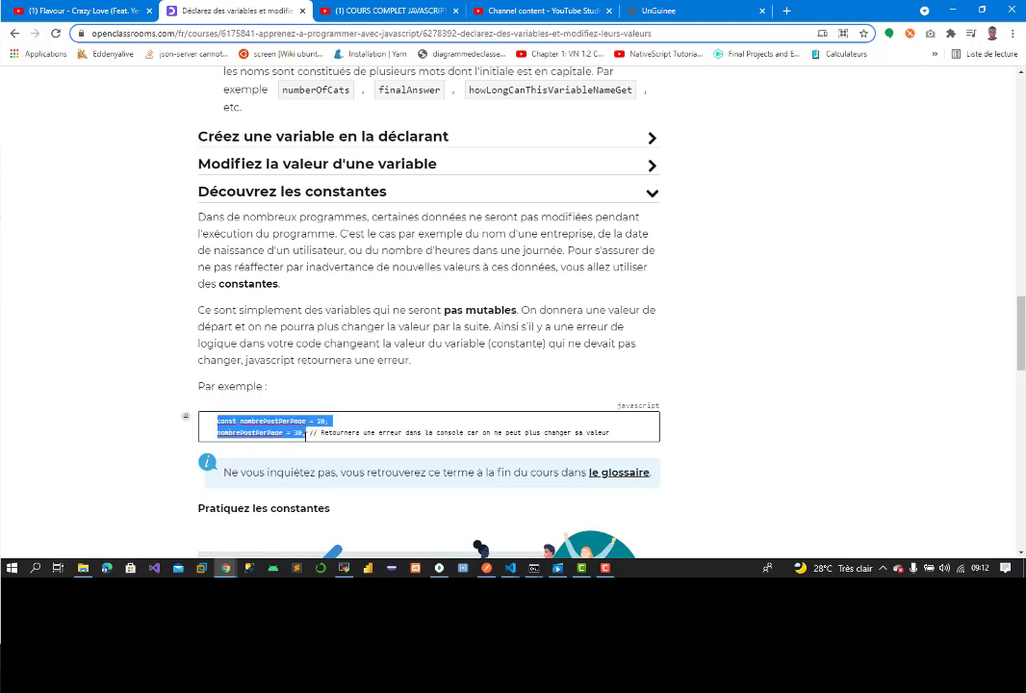
left_click(658, 10)
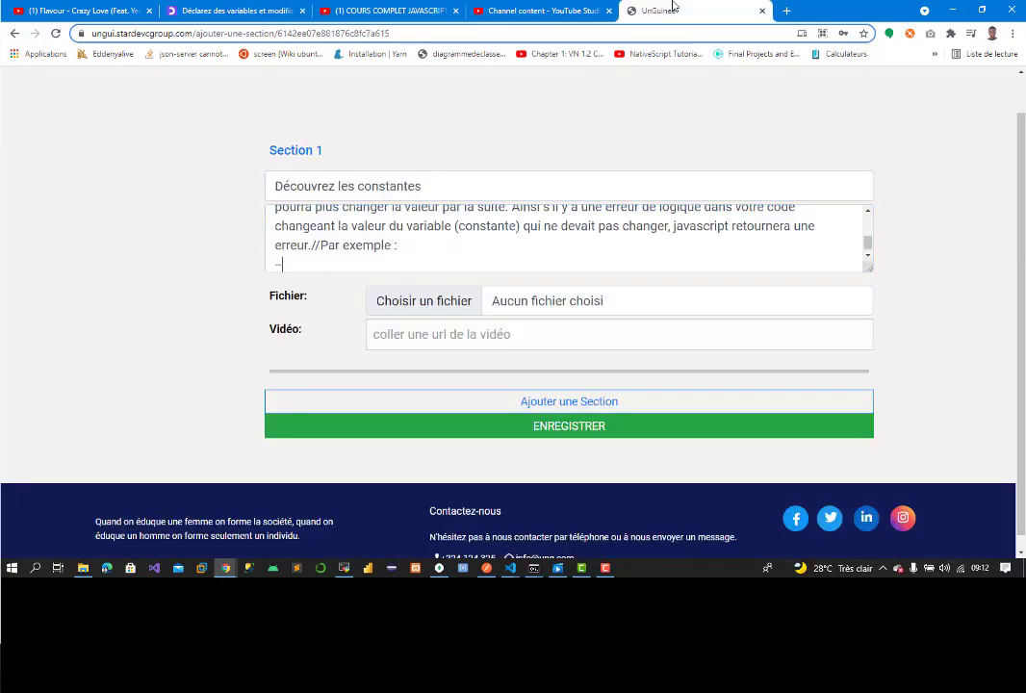
type("const nombrePostParPage = 20; nombrePostParPage = 30;")
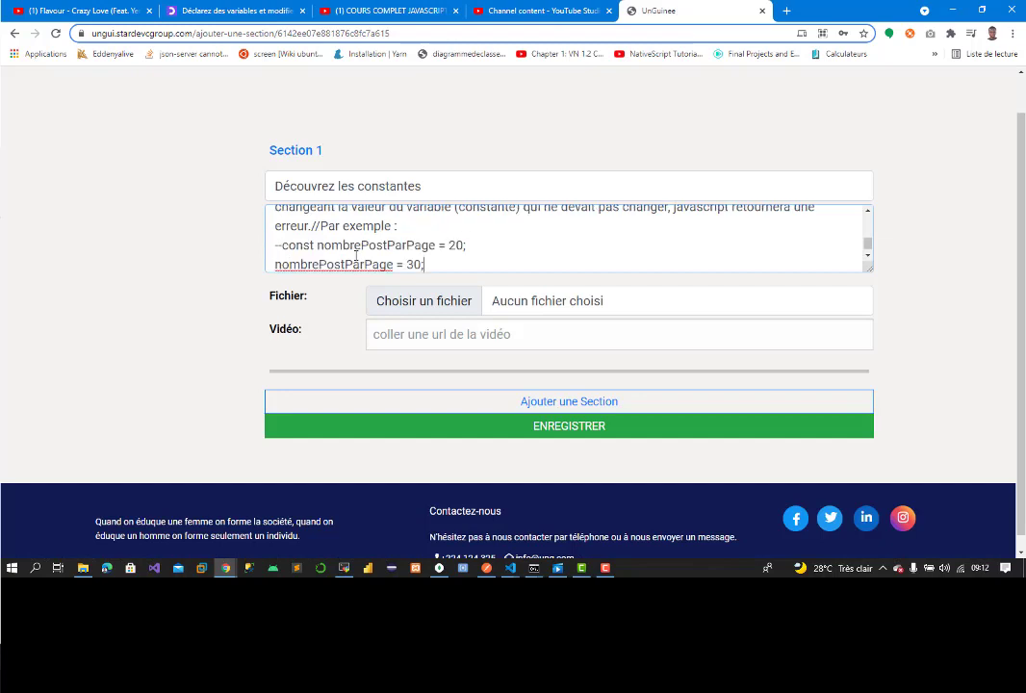
left_click(276, 262)
type("--")
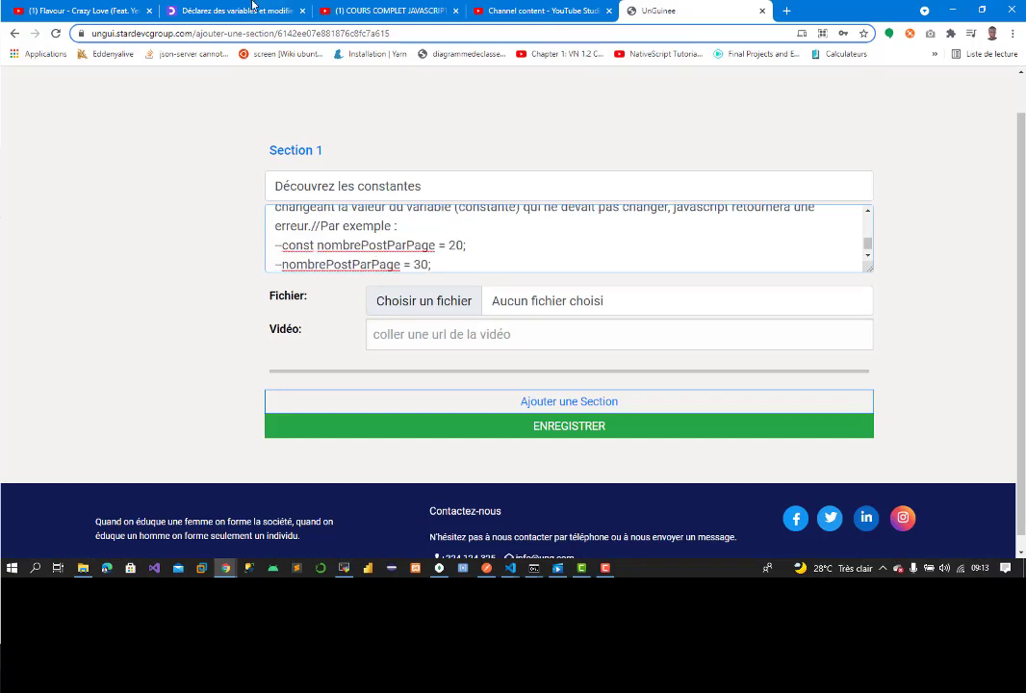
left_click(252, 8)
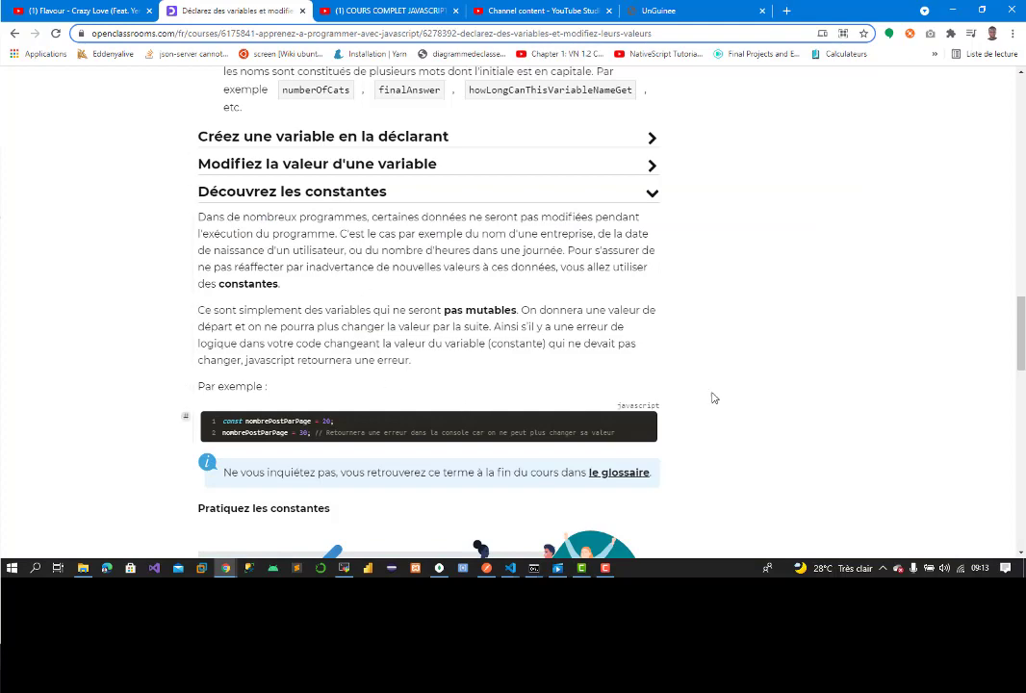
Step: Save the practice illustration as A-vous-de-jouer.png without its numeric prefix, then open UnGuinee's image file picker
scroll(981, 300, "down", 3)
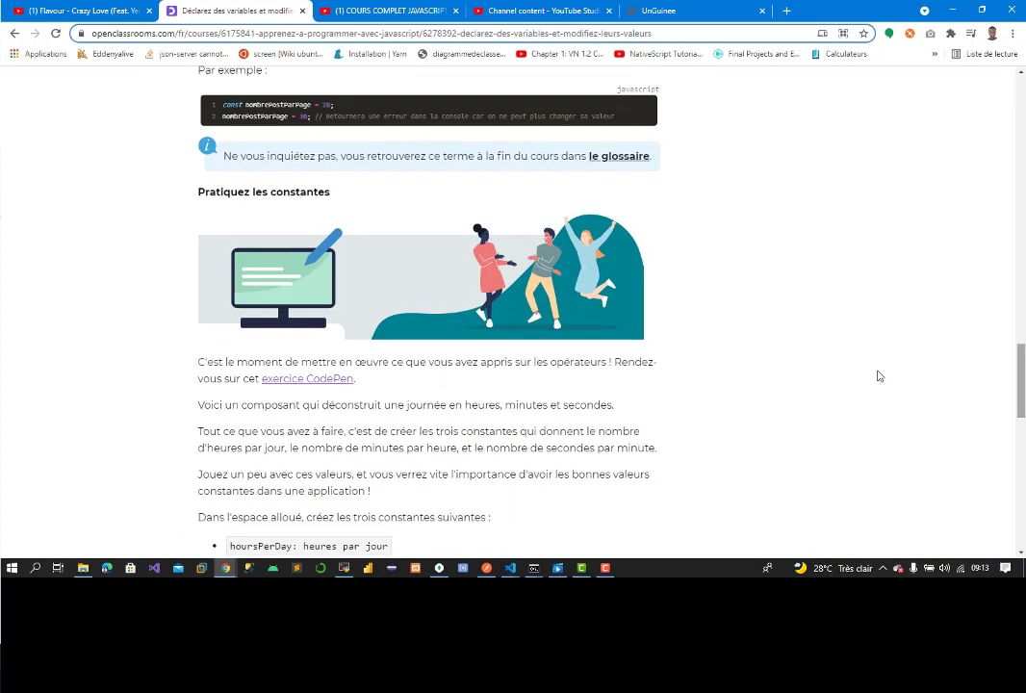
right_click(402, 303)
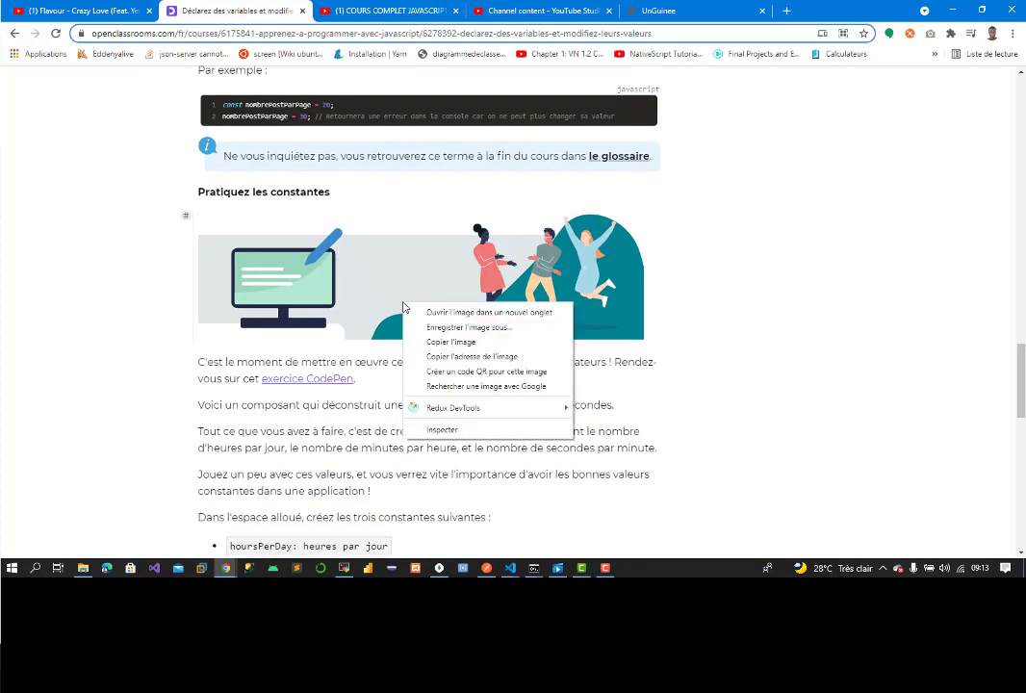
left_click(469, 327)
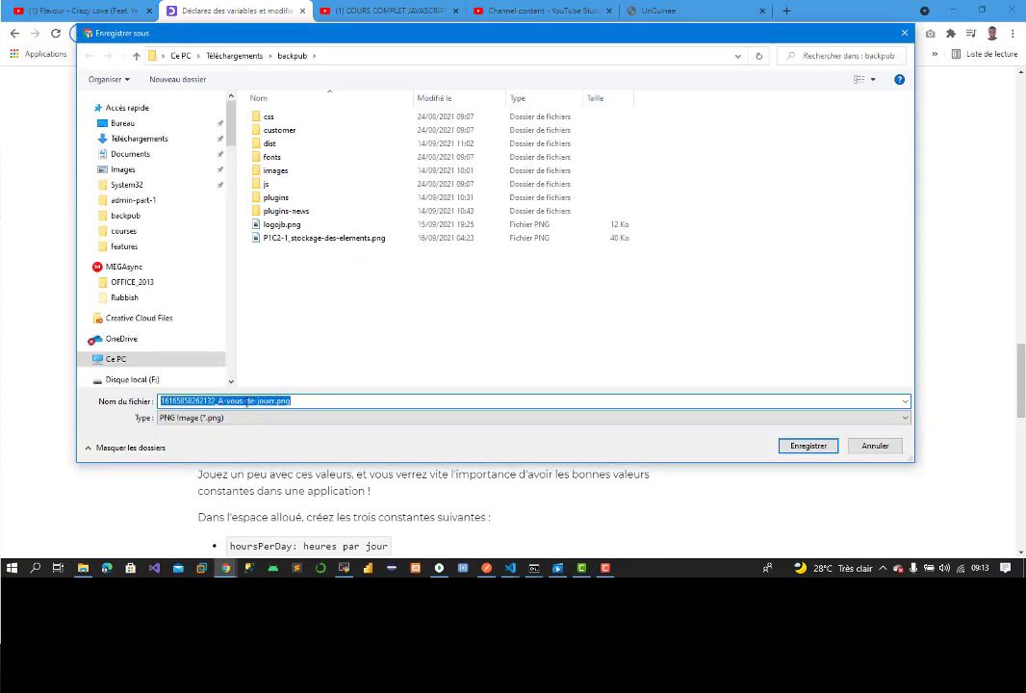
left_click(218, 401)
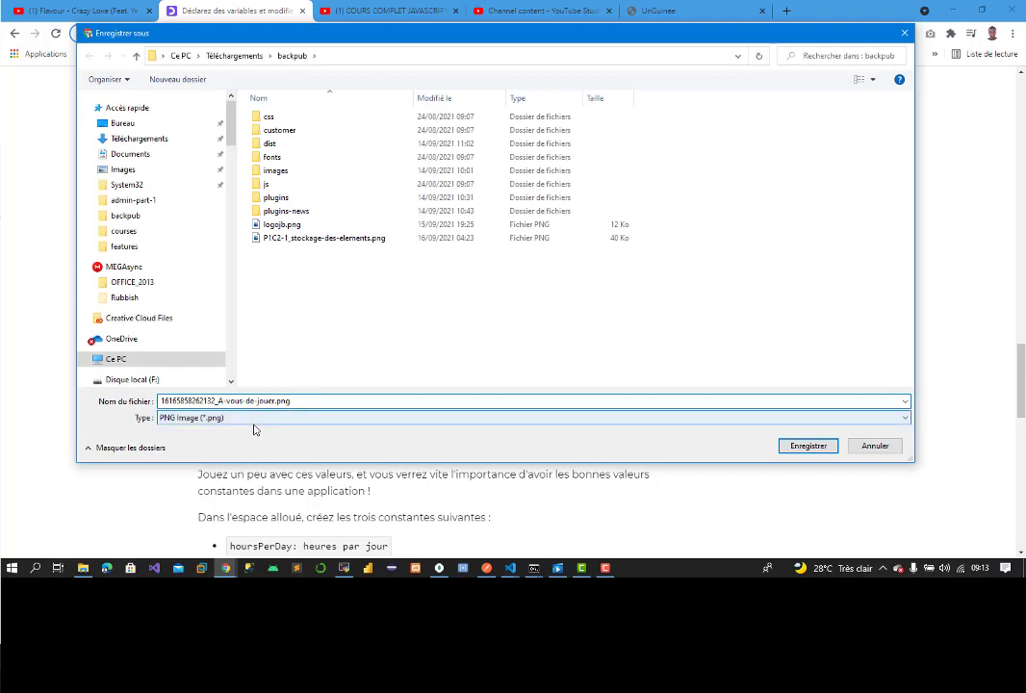
key("BackSpace")
key("BackSpace")
key("BackSpace")
key("BackSpace")
key("BackSpace")
key("BackSpace")
key("BackSpace")
key("BackSpace")
key("BackSpace")
key("BackSpace")
key("BackSpace")
key("BackSpace")
key("BackSpace")
key("BackSpace")
key("BackSpace")
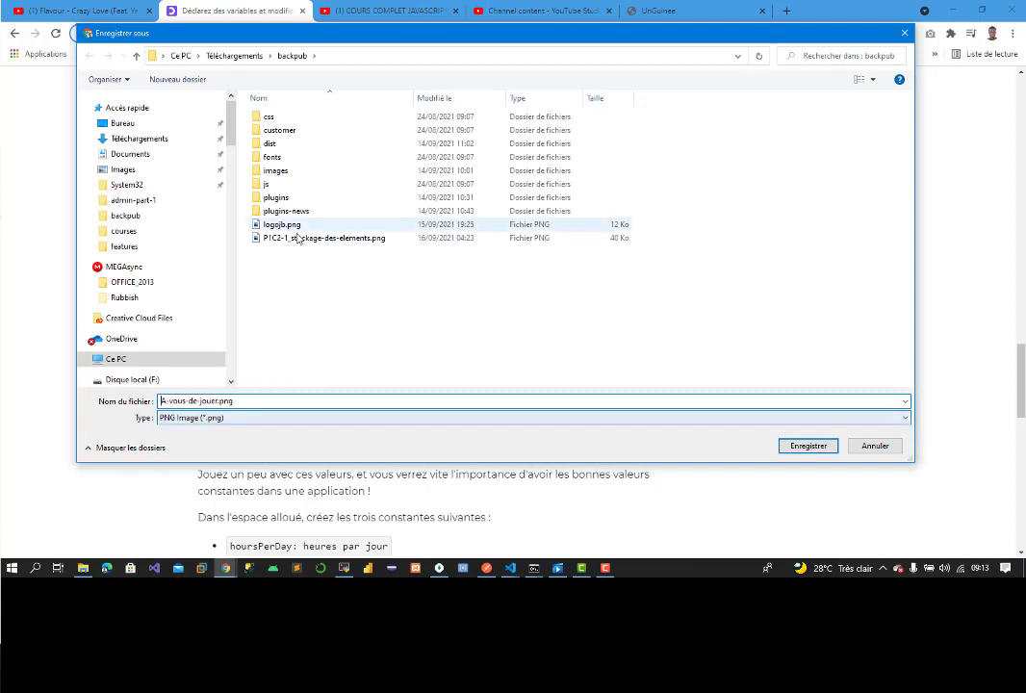
left_click(804, 449)
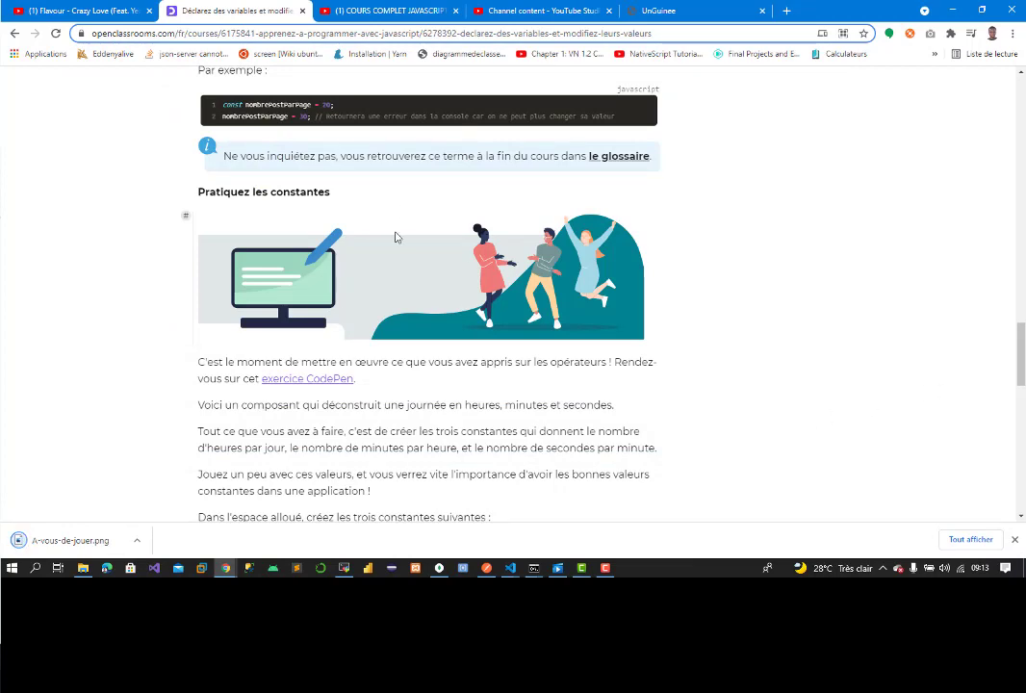
left_click(659, 10)
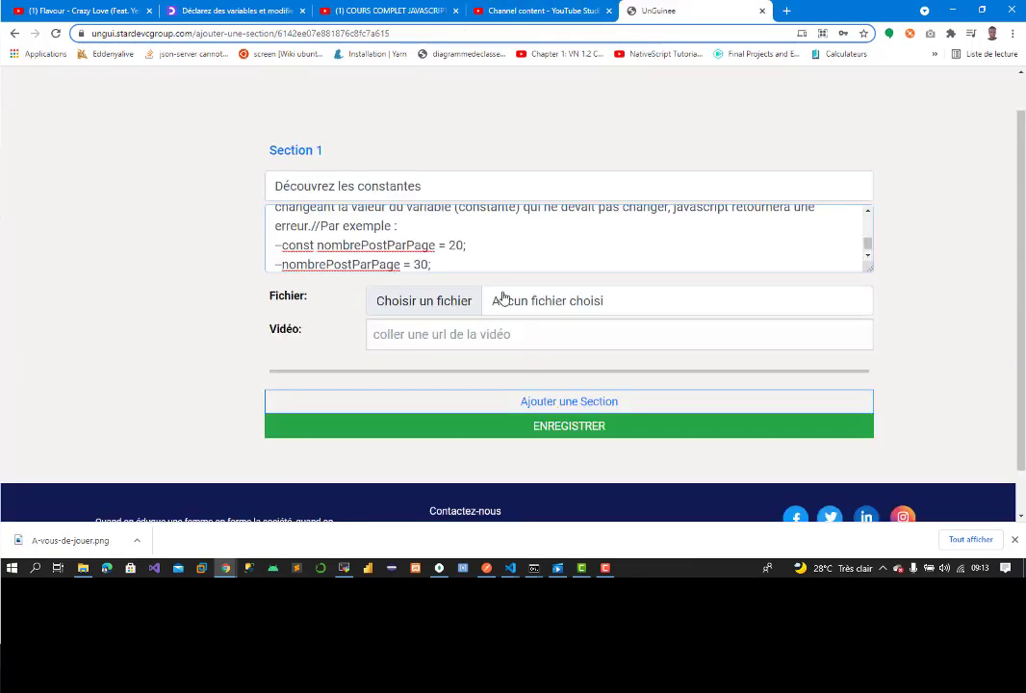
left_click(414, 306)
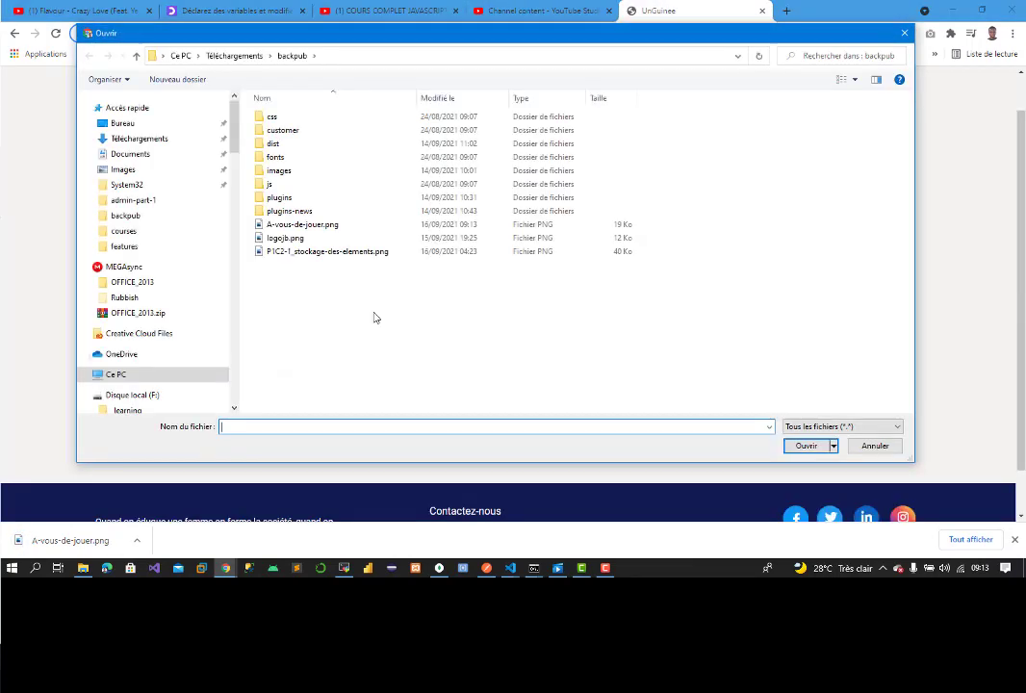
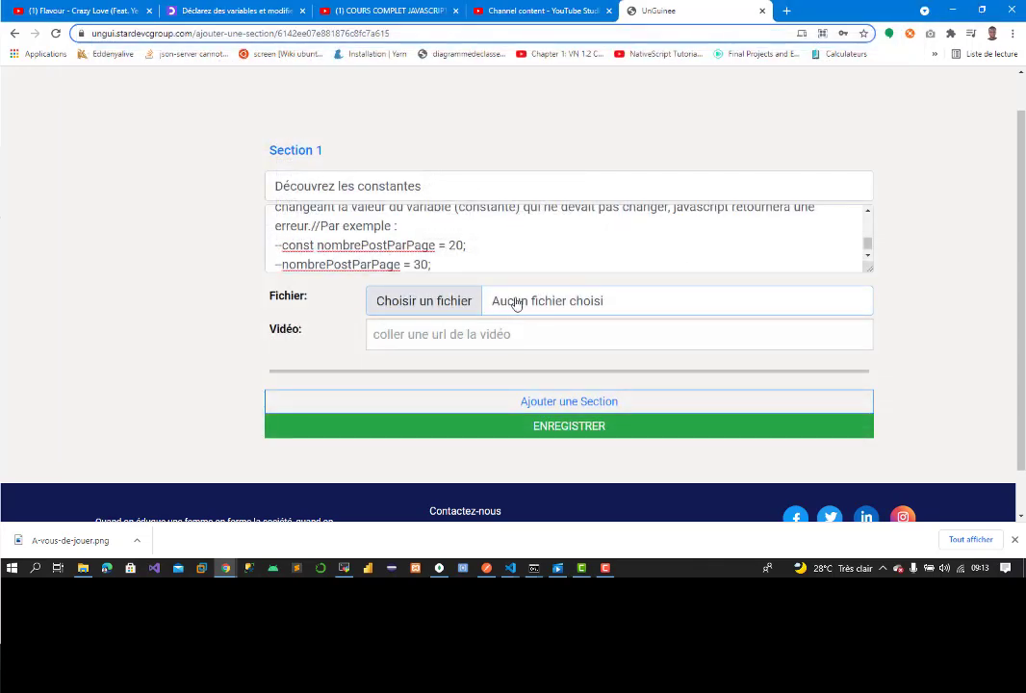
Step: Save the OpenClassrooms practice illustration image to the computer
left_click(260, 11)
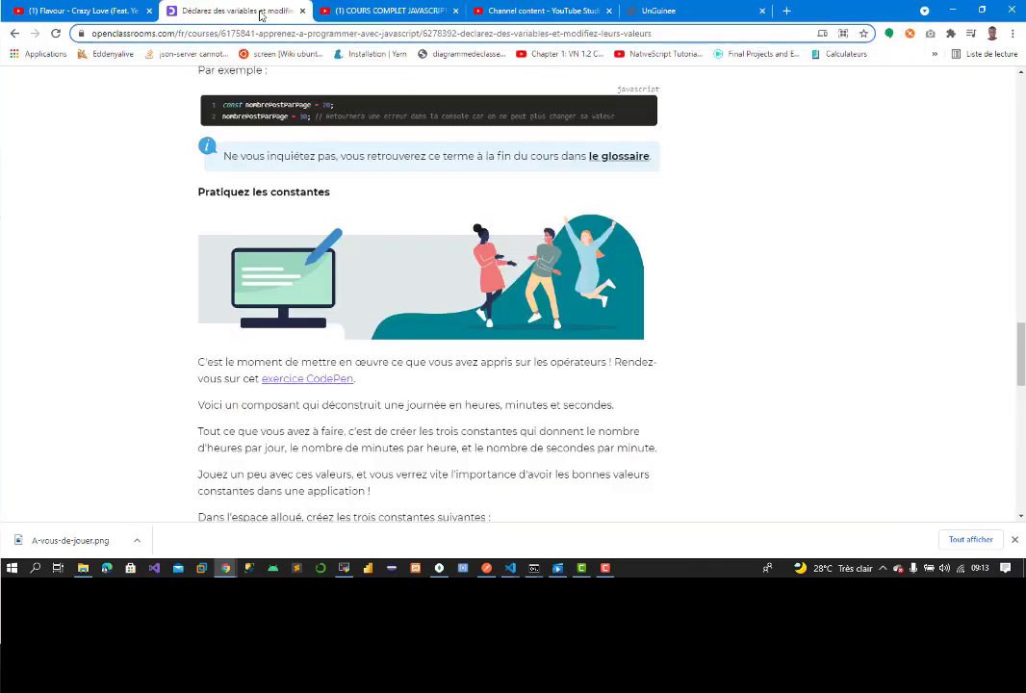
right_click(368, 273)
left_click(420, 297)
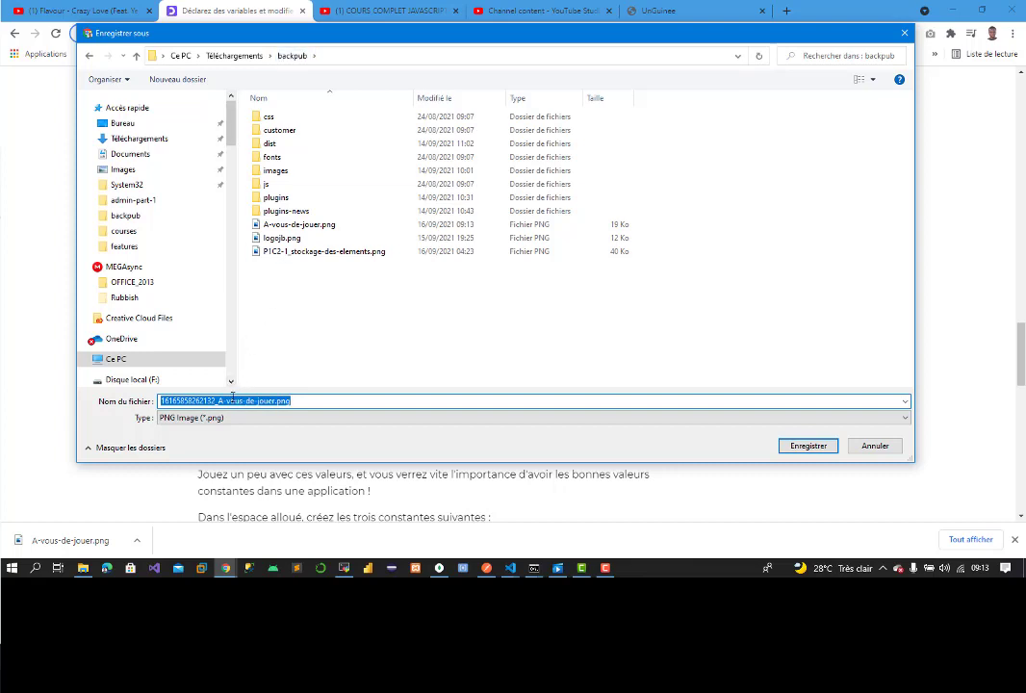
left_click(906, 33)
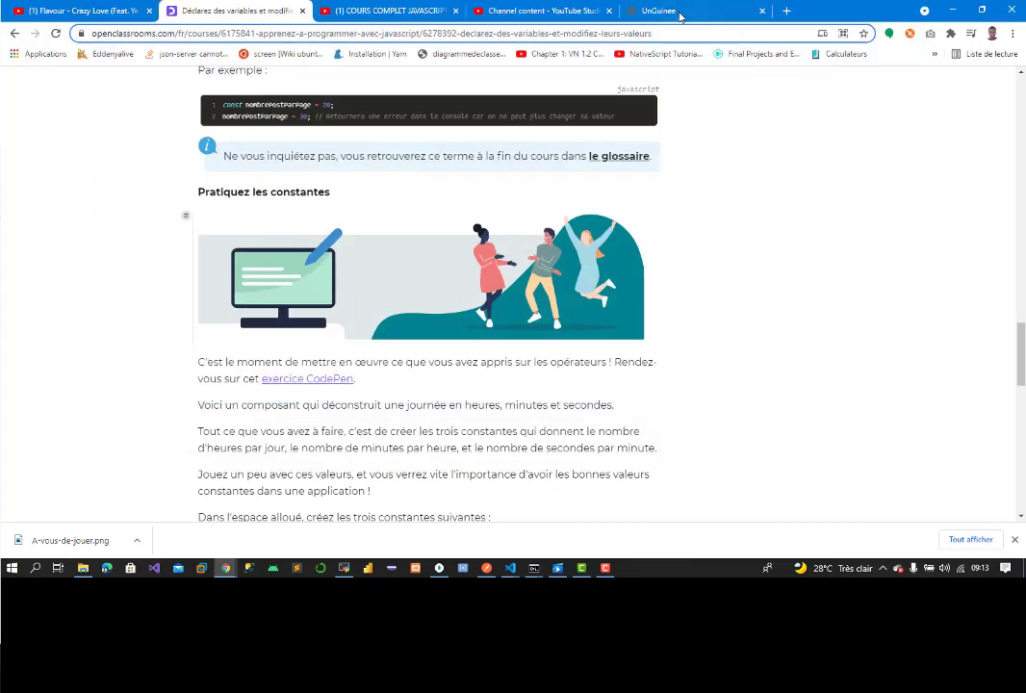
Step: Attach A-vous-de-jouer.png as the file of the Découvrez les constantes section
left_click(659, 11)
left_click(437, 306)
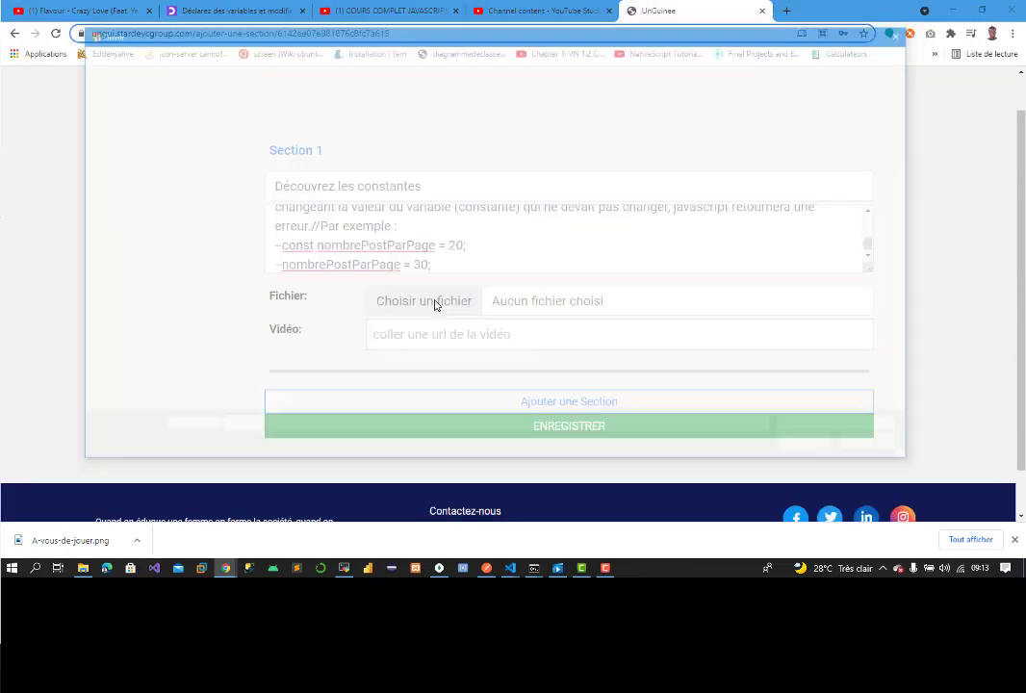
left_click(329, 226)
double_click(330, 227)
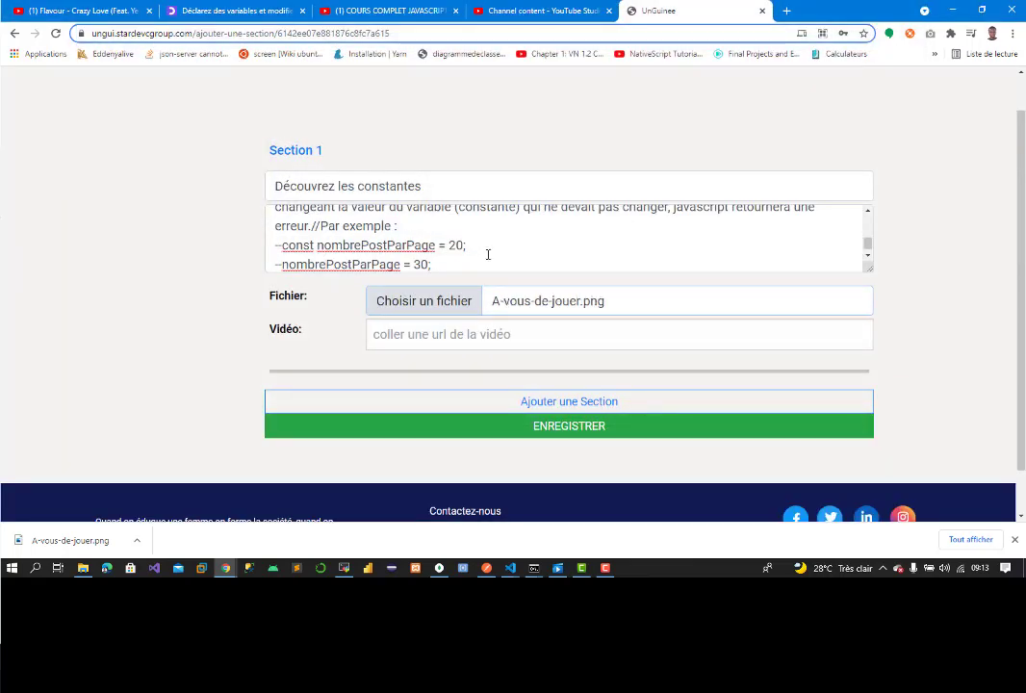
left_click(538, 12)
Step: Paste the link to JavaScript course video 4/65 into the section's Vidéo field and save it
left_click(375, 11)
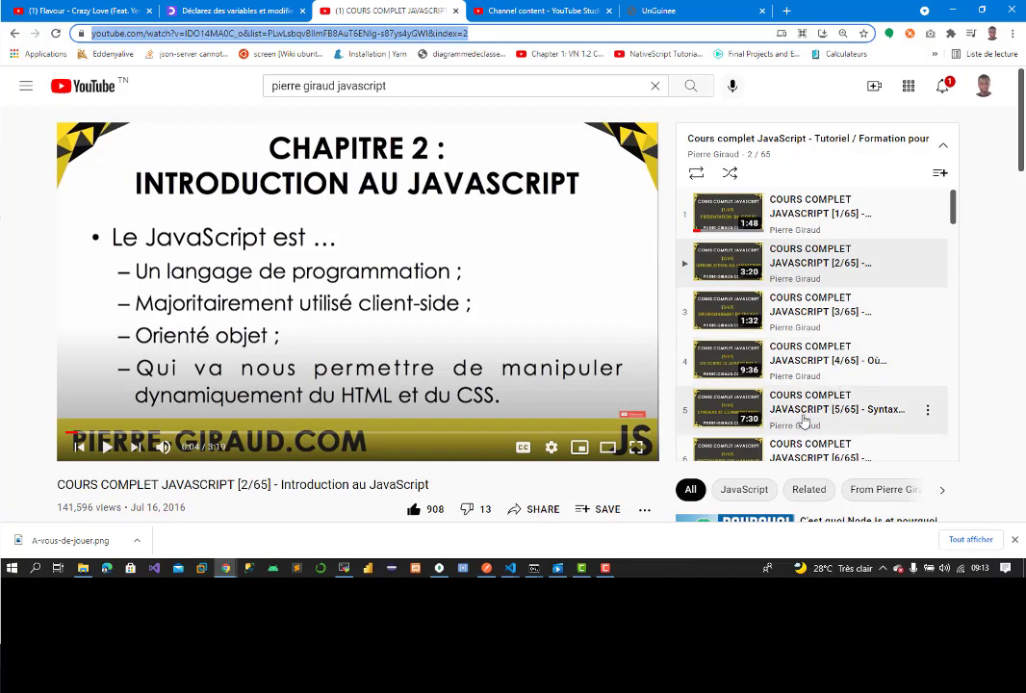
left_click(814, 361)
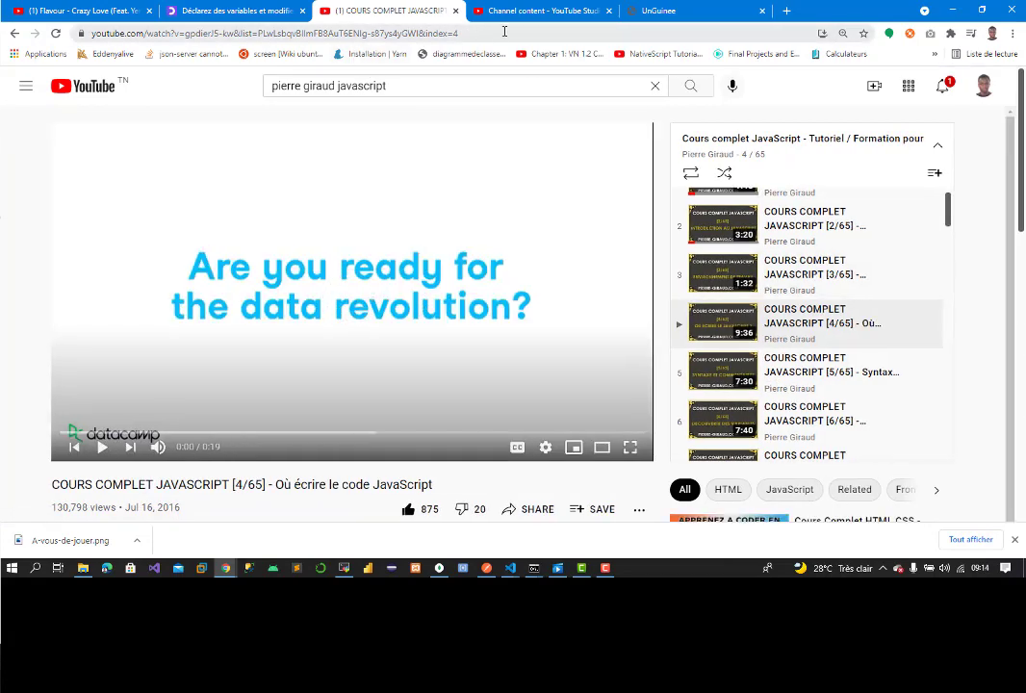
left_click(505, 32)
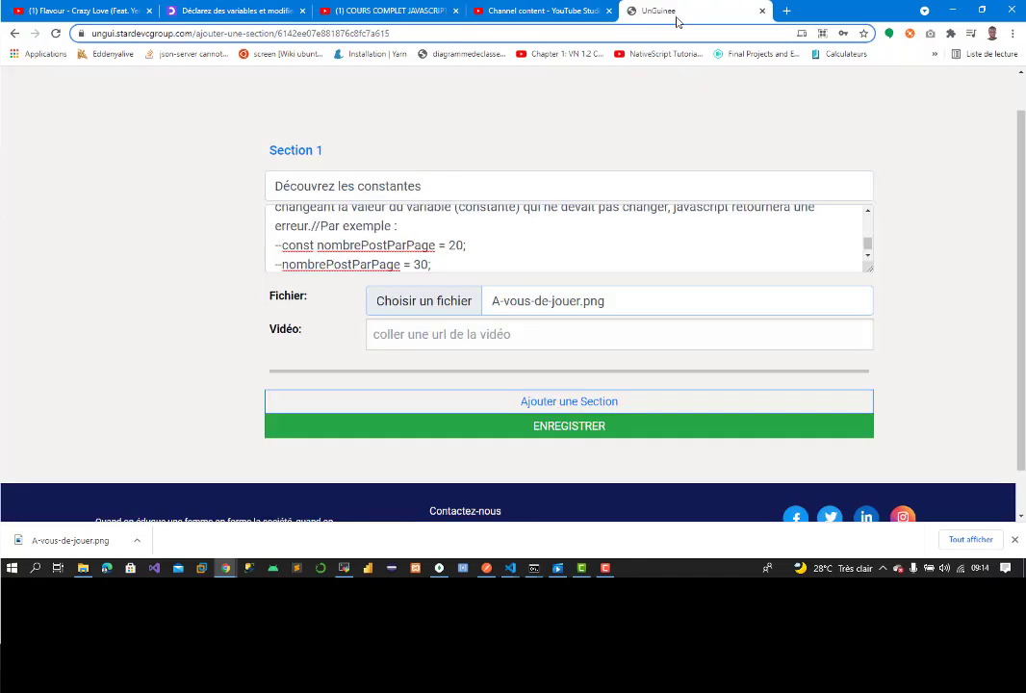
left_click(674, 12)
left_click(475, 334)
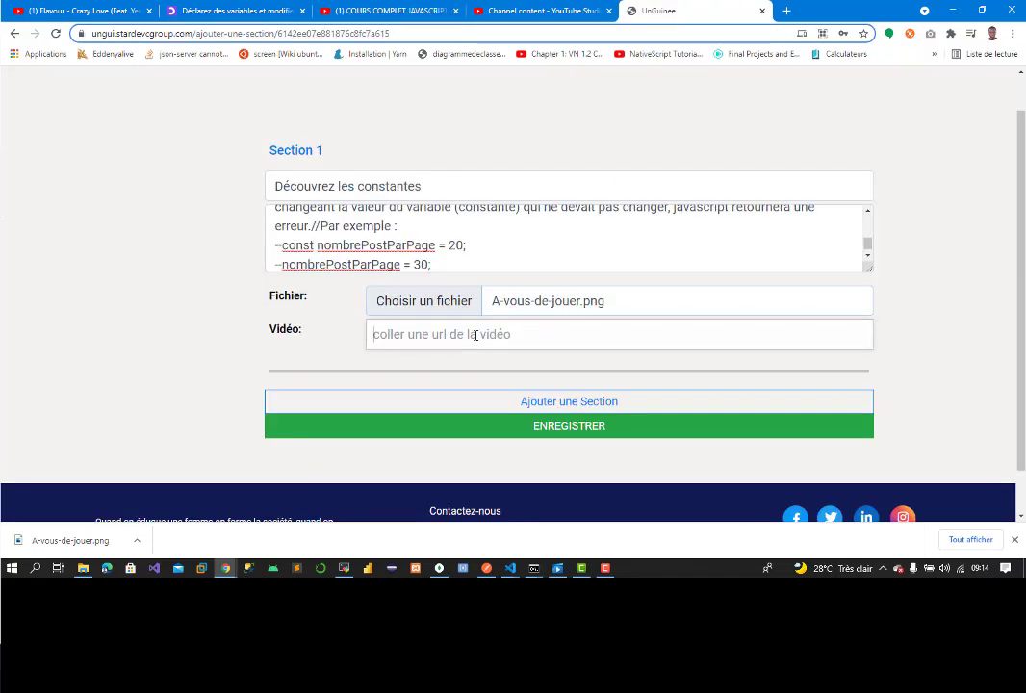
type("https://www.youtube.com/watch?v=gpdierJ5-kw&list=PLwLsbqvBlImFB8AuT6ENIg-s87ys4yGWI&index=4")
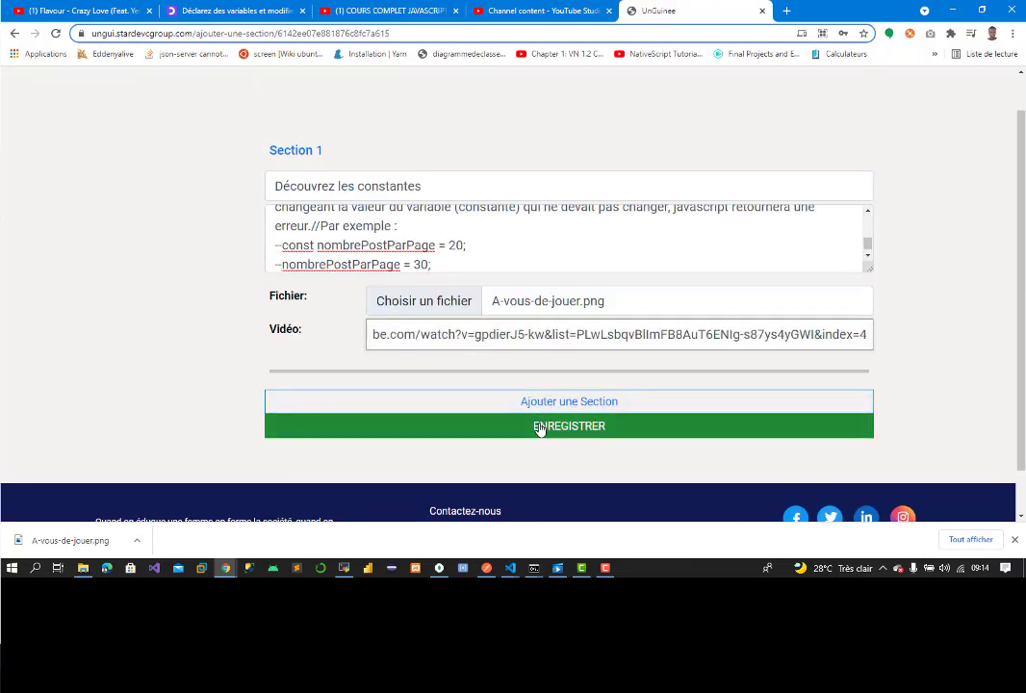
left_click(539, 427)
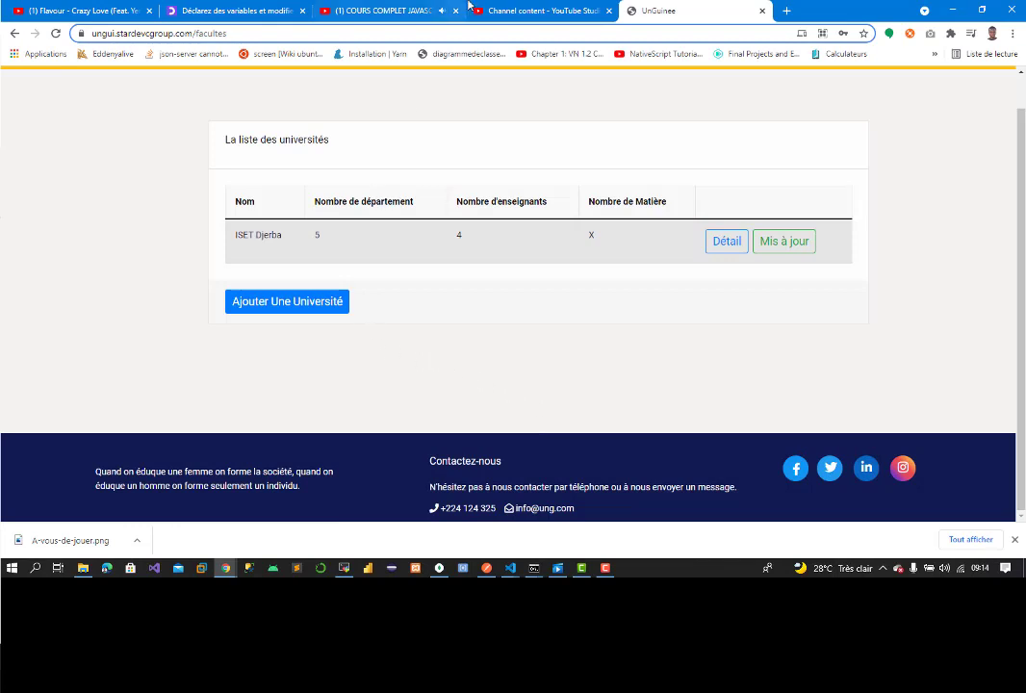
Step: Drill into ISET Djerba > Technologies de l'Informatique > Licence > L1 T1 > JavaScript, then expand 'Créez une variable en la déclarant'
left_click(376, 11)
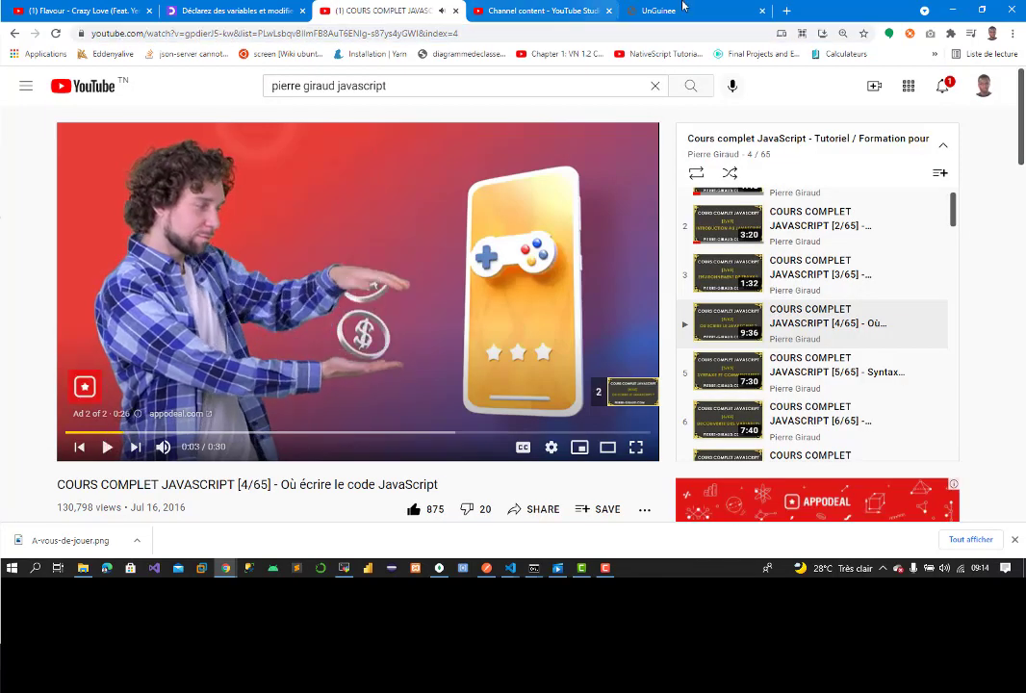
left_click(657, 10)
left_click(725, 243)
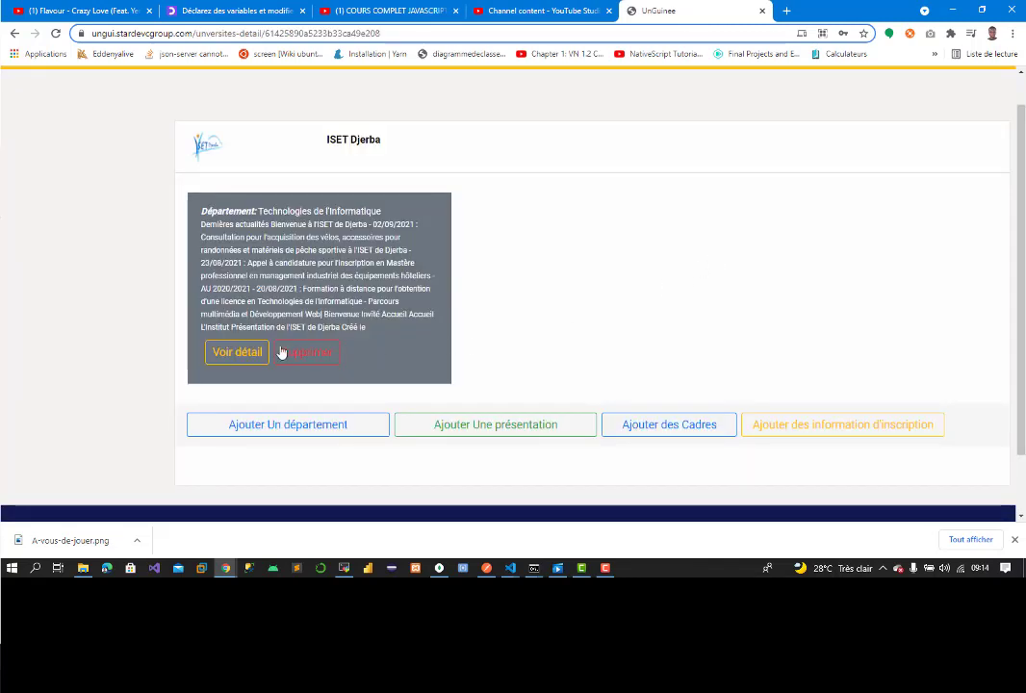
left_click(239, 352)
left_click(241, 223)
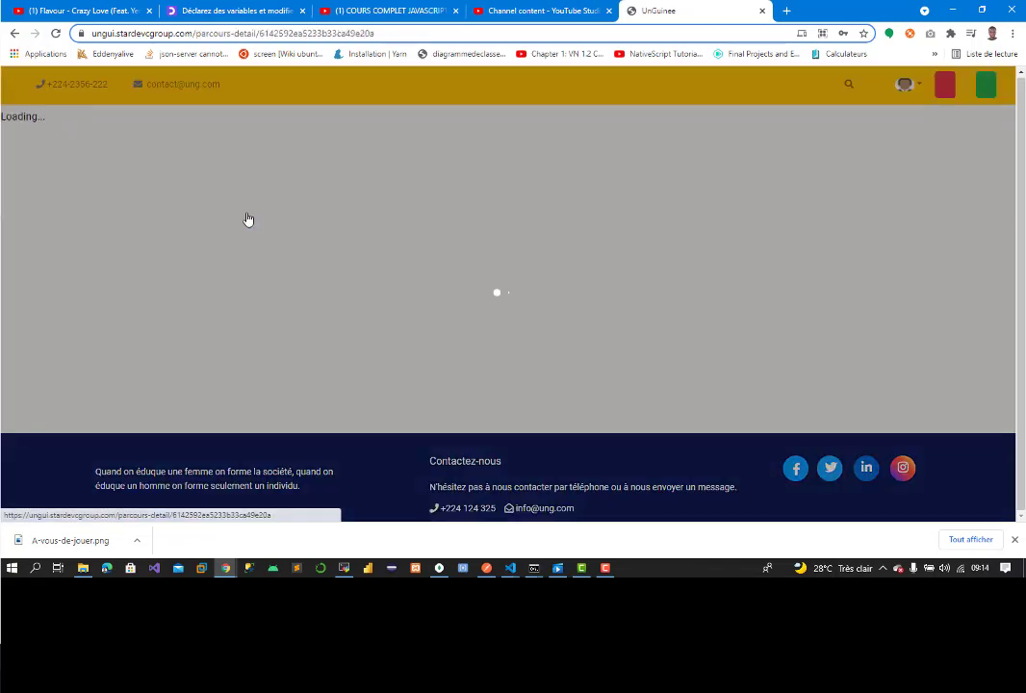
left_click(821, 260)
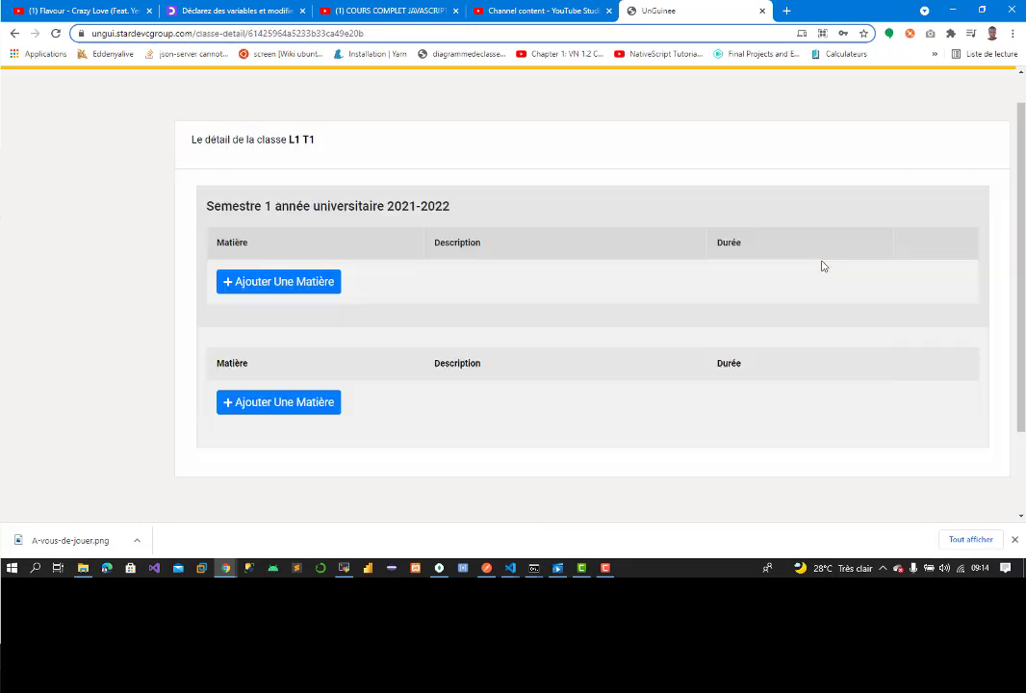
left_click(891, 282)
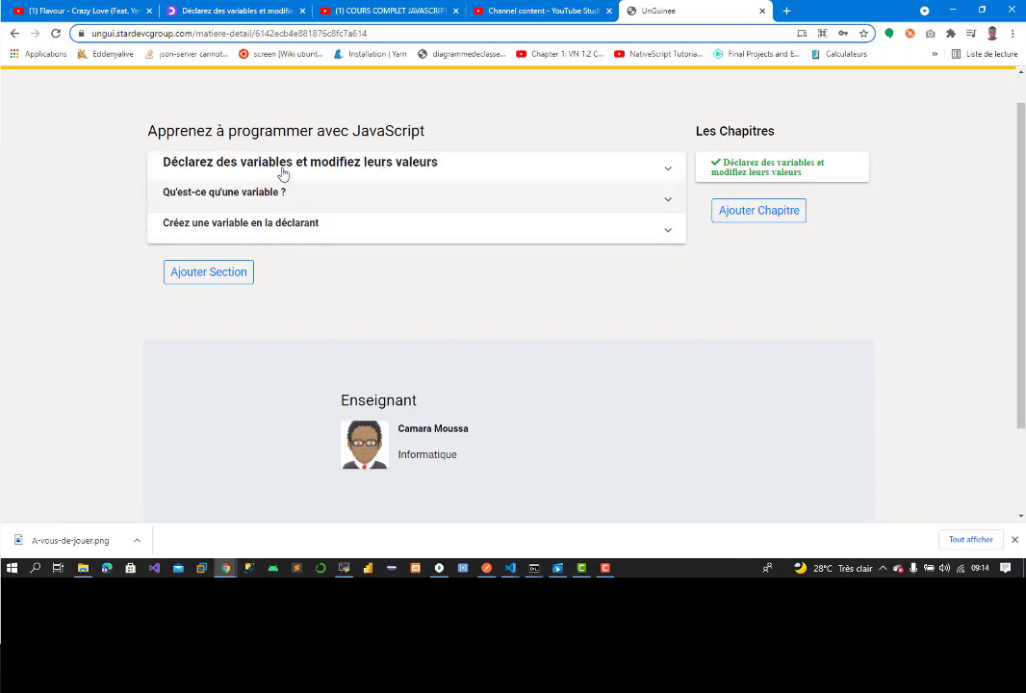
left_click(334, 238)
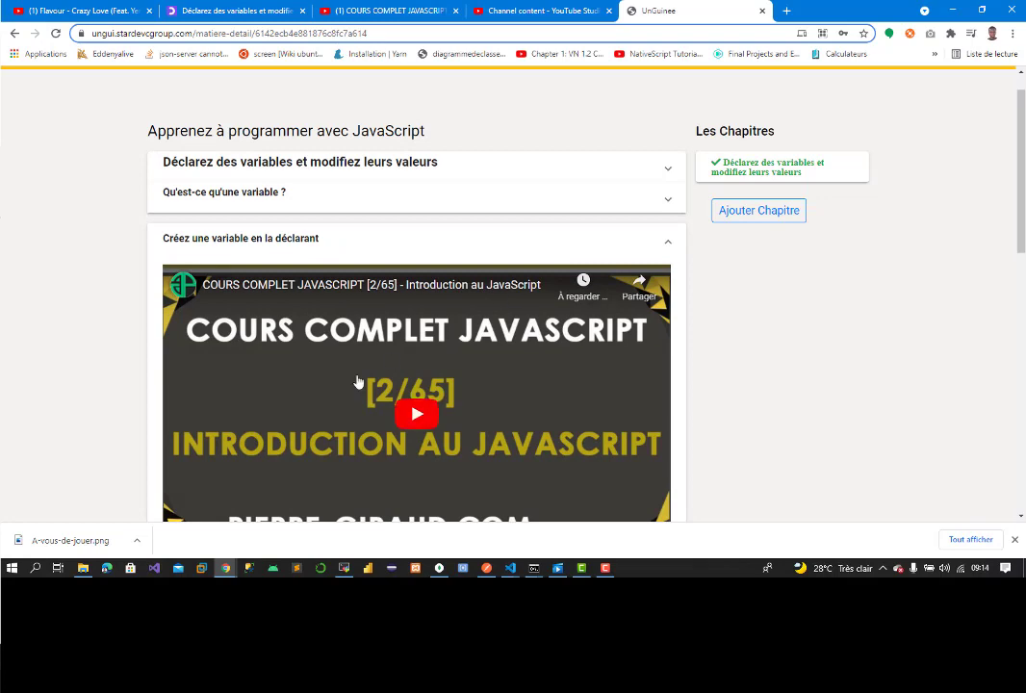
Step: Review the 'Créez une variable en la déclarant' video and text, then start a new chapter
left_click(359, 382)
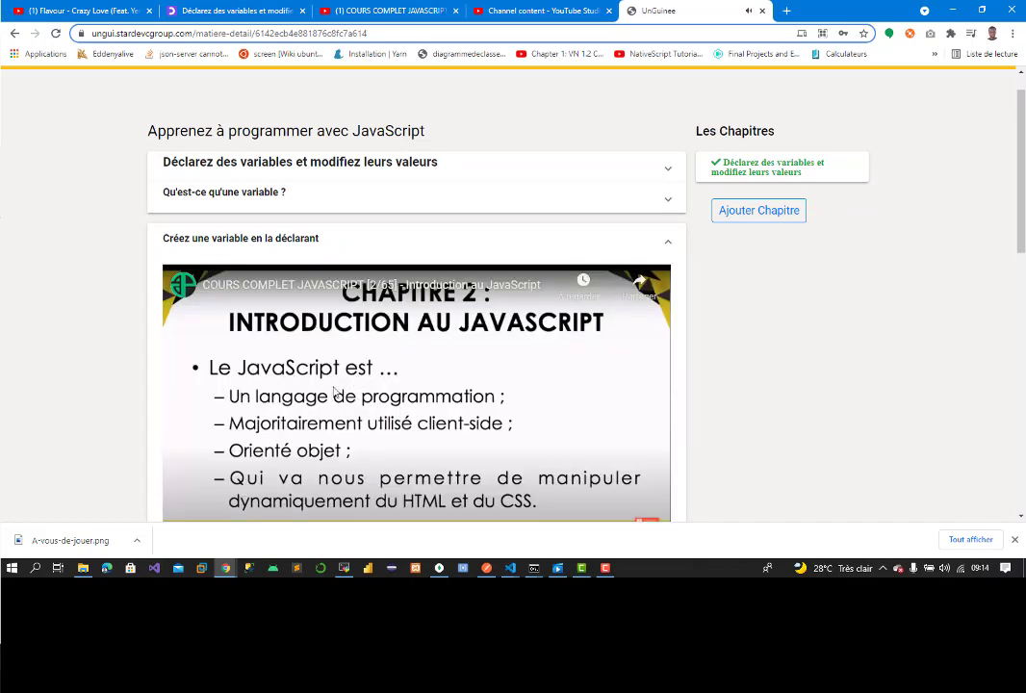
scroll(404, 375, "down", 1)
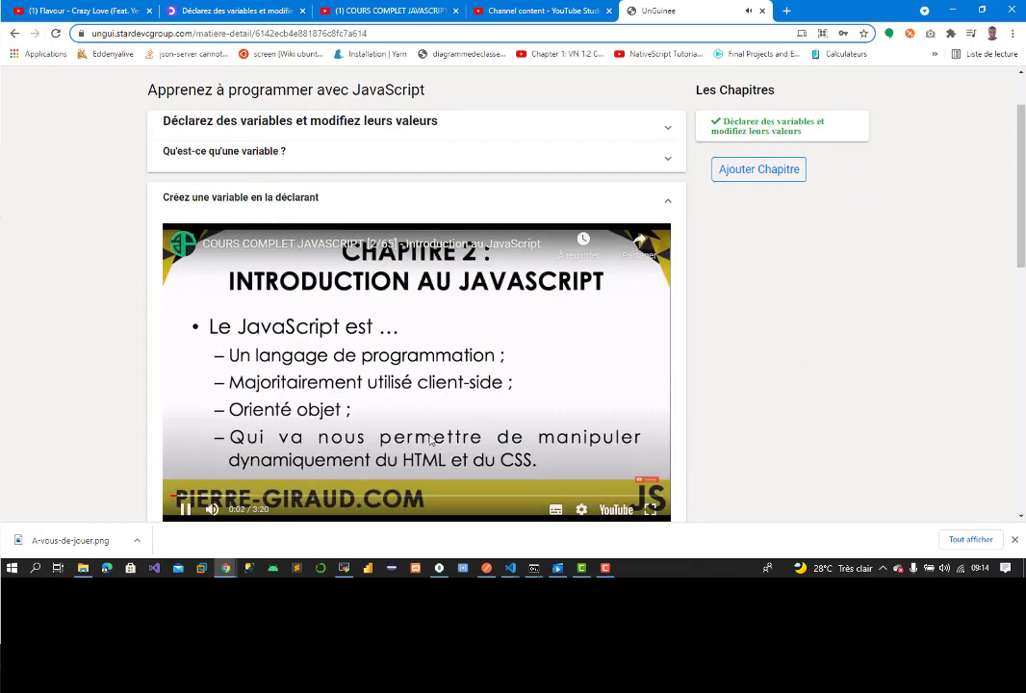
left_click(185, 509)
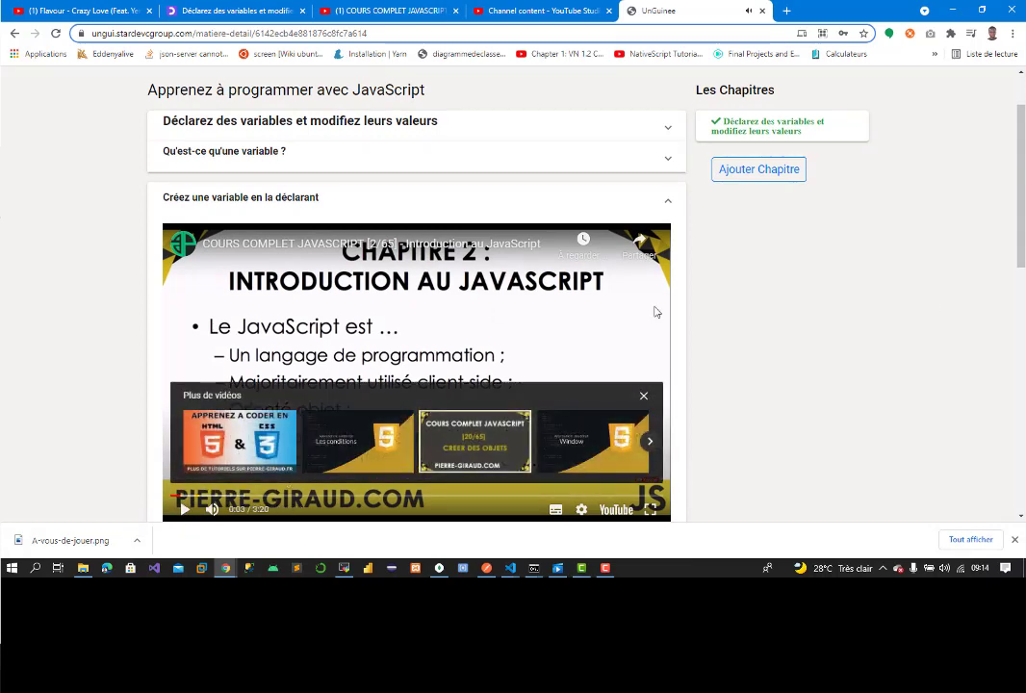
scroll(732, 347, "down", 4)
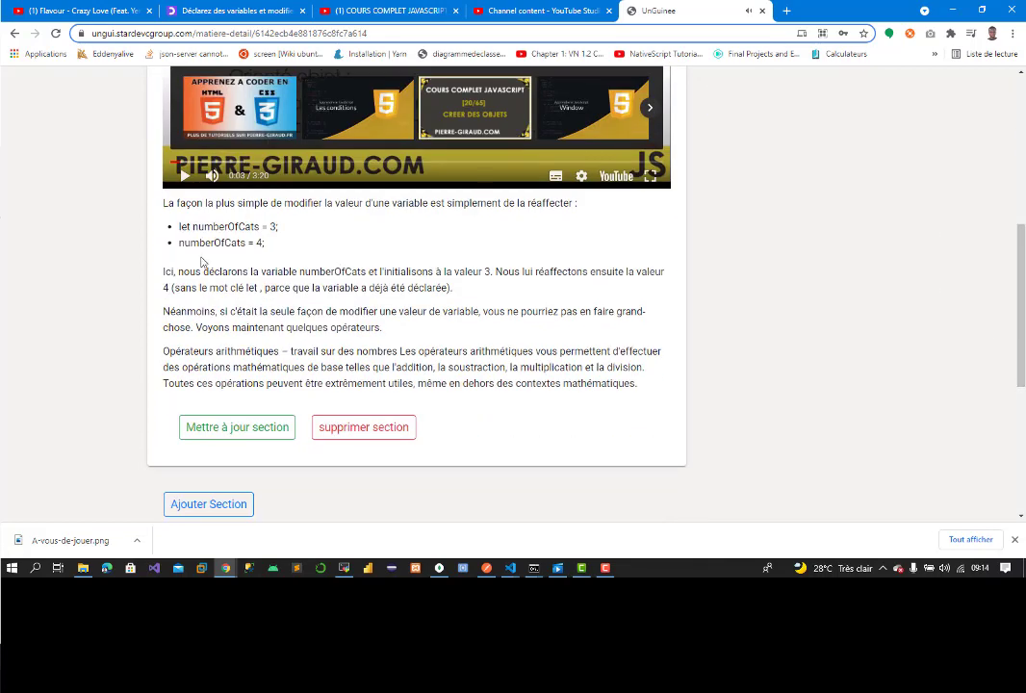
left_click_drag(202, 262, 232, 355)
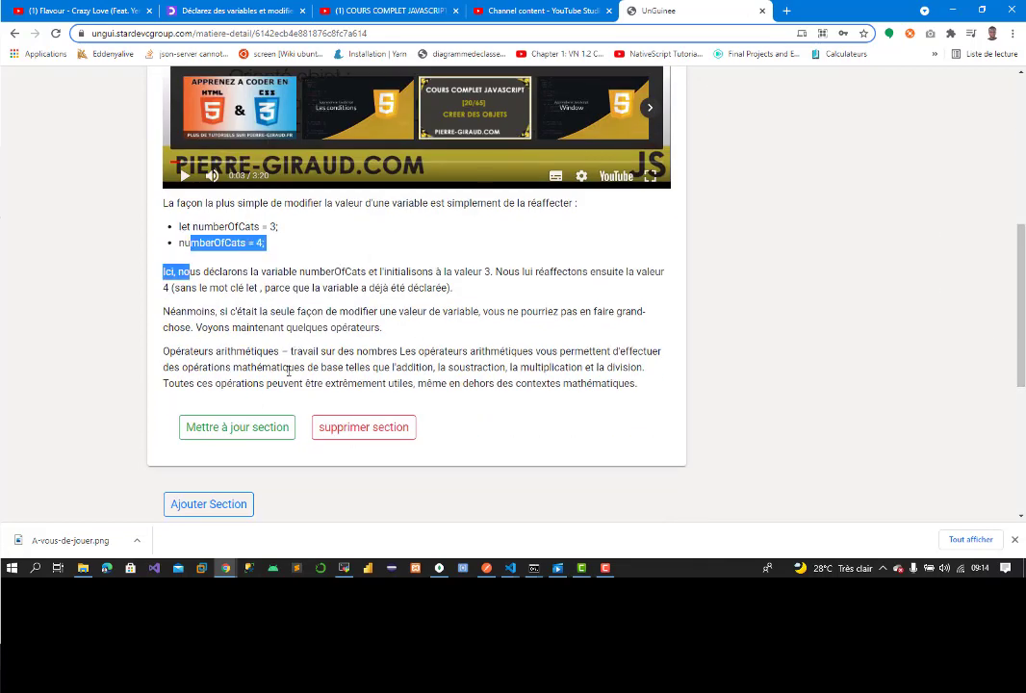
scroll(289, 385, "up", 1)
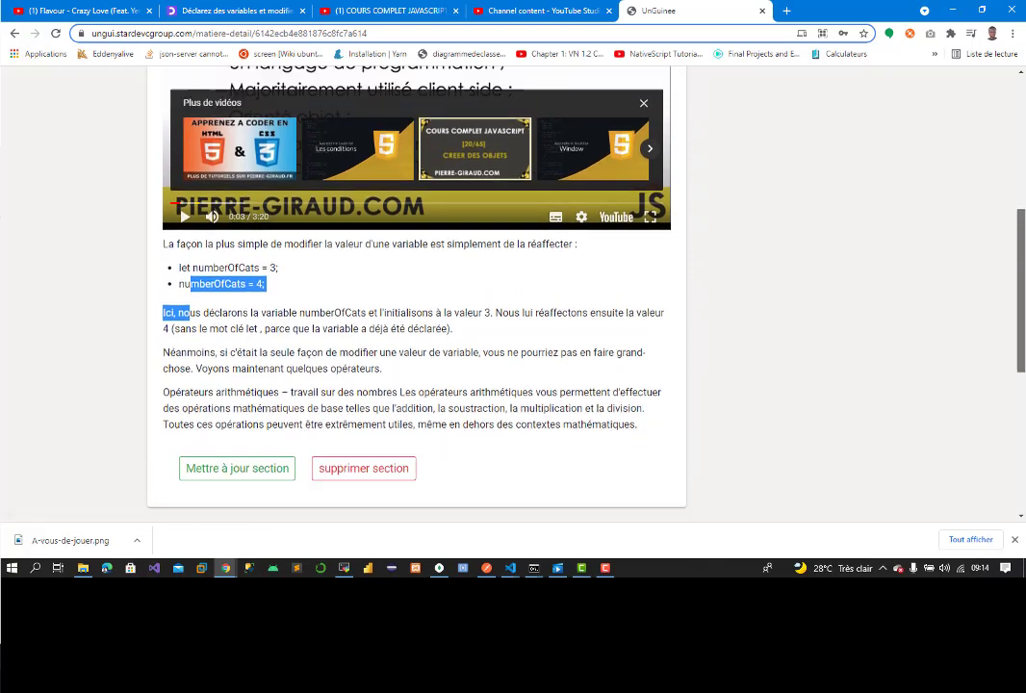
scroll(985, 371, "down", 1)
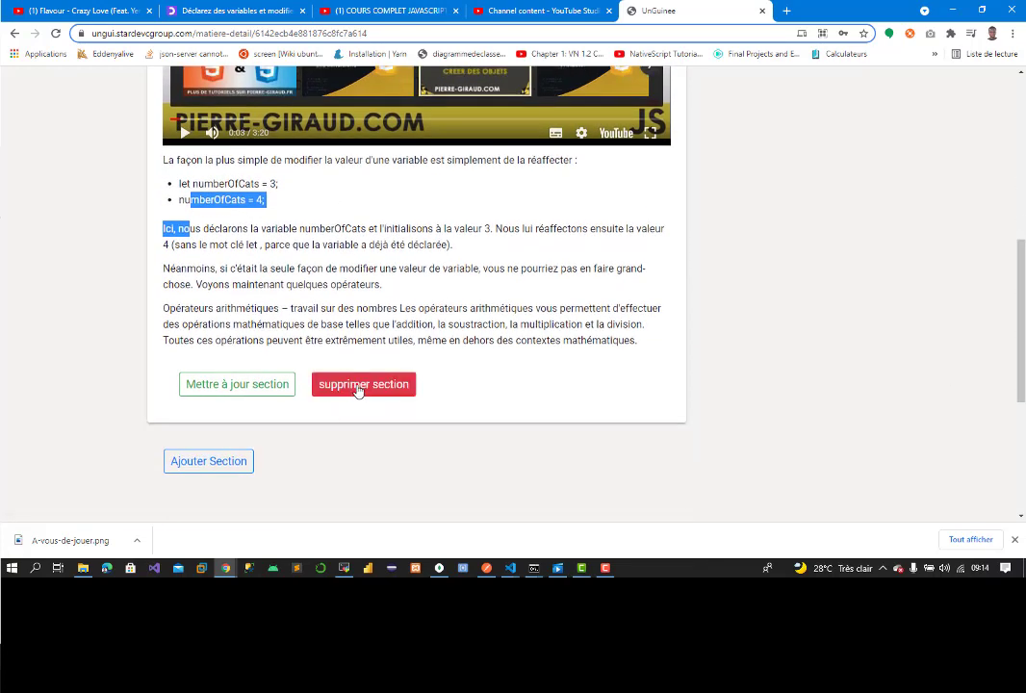
left_click(351, 384)
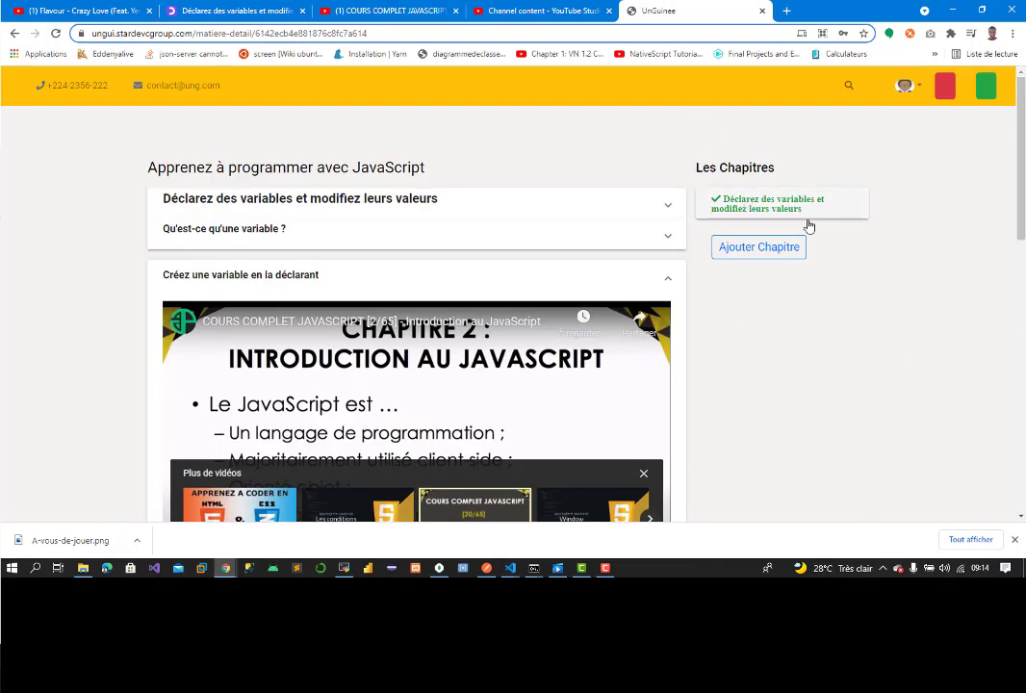
left_click(732, 248)
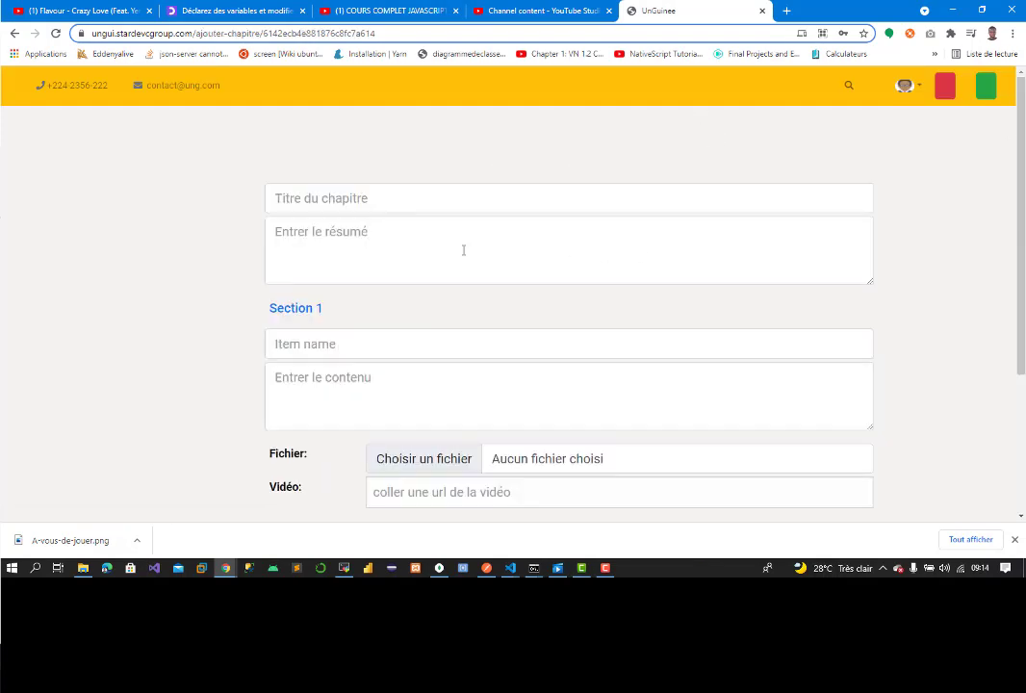
Step: Paste 'Enregistrez vos données avec des types de données' as the new chapter title
left_click(193, 11)
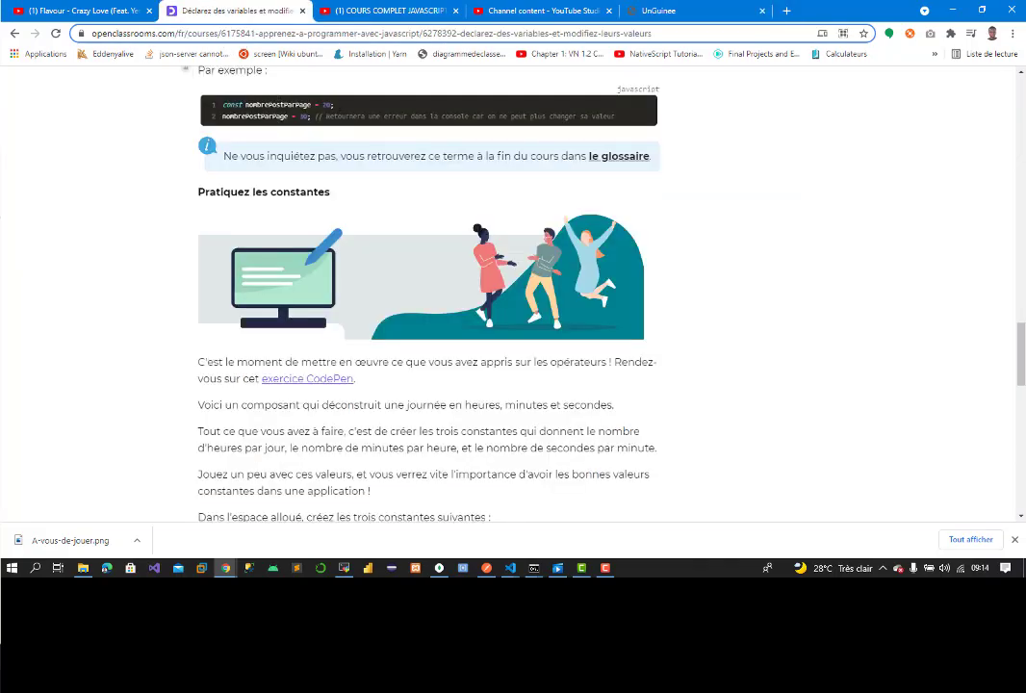
left_click_drag(1023, 334, 1023, 89)
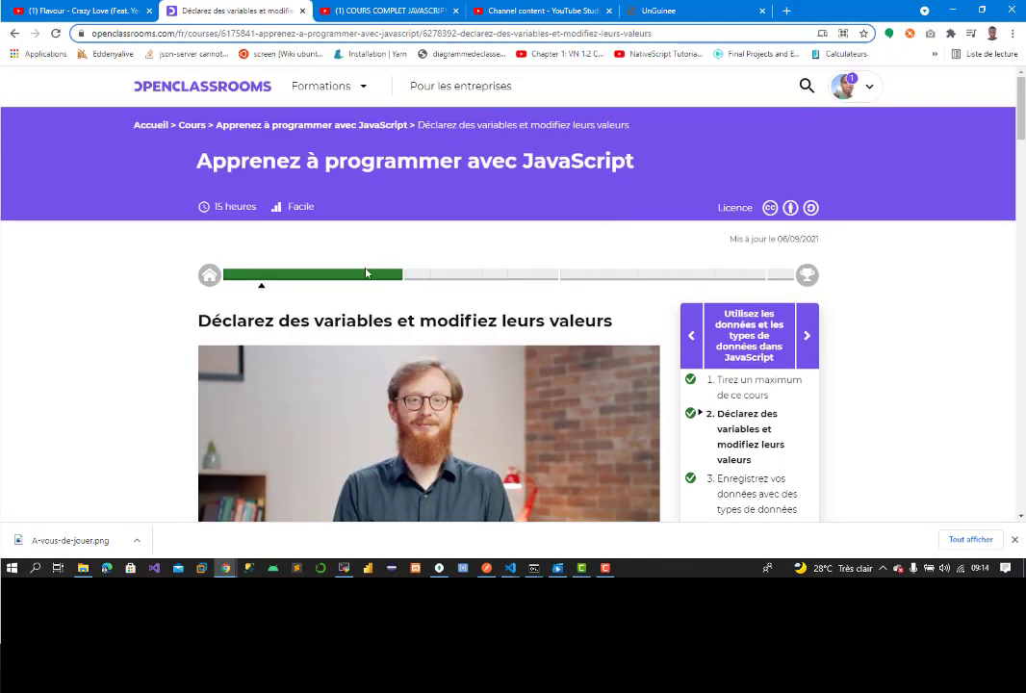
left_click(278, 281)
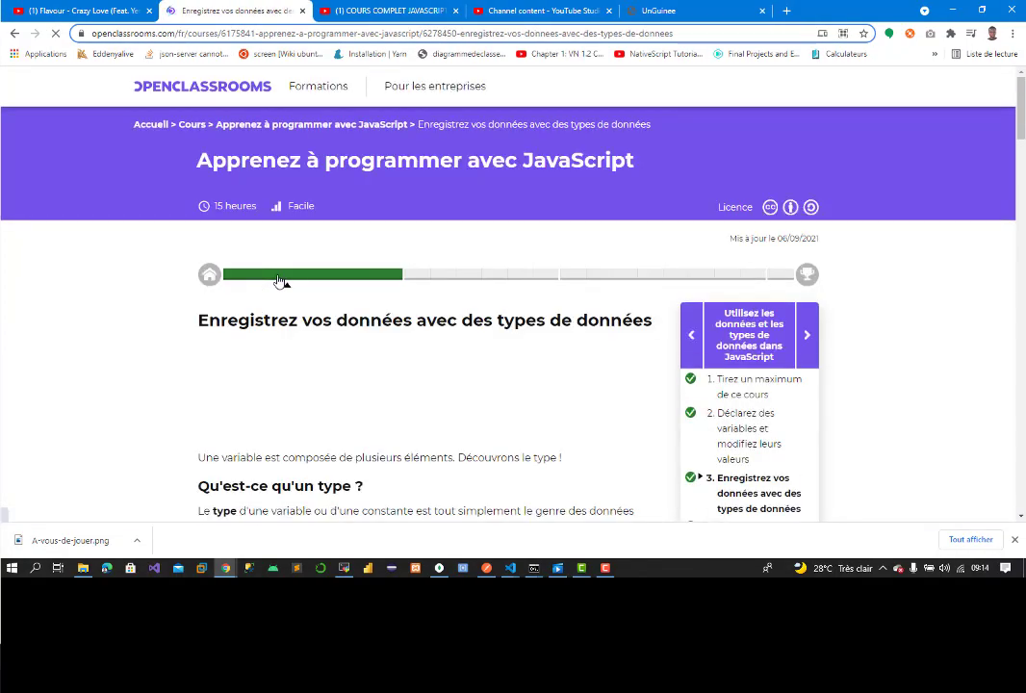
left_click_drag(199, 328, 576, 329)
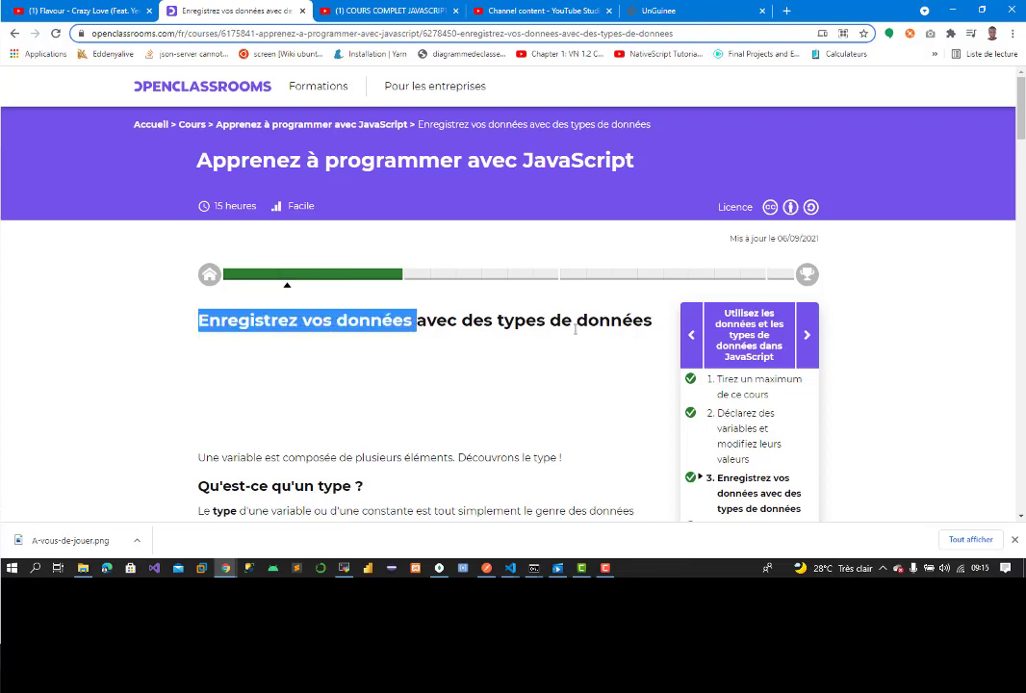
left_click_drag(679, 330, 661, 327)
key("ctrl+c")
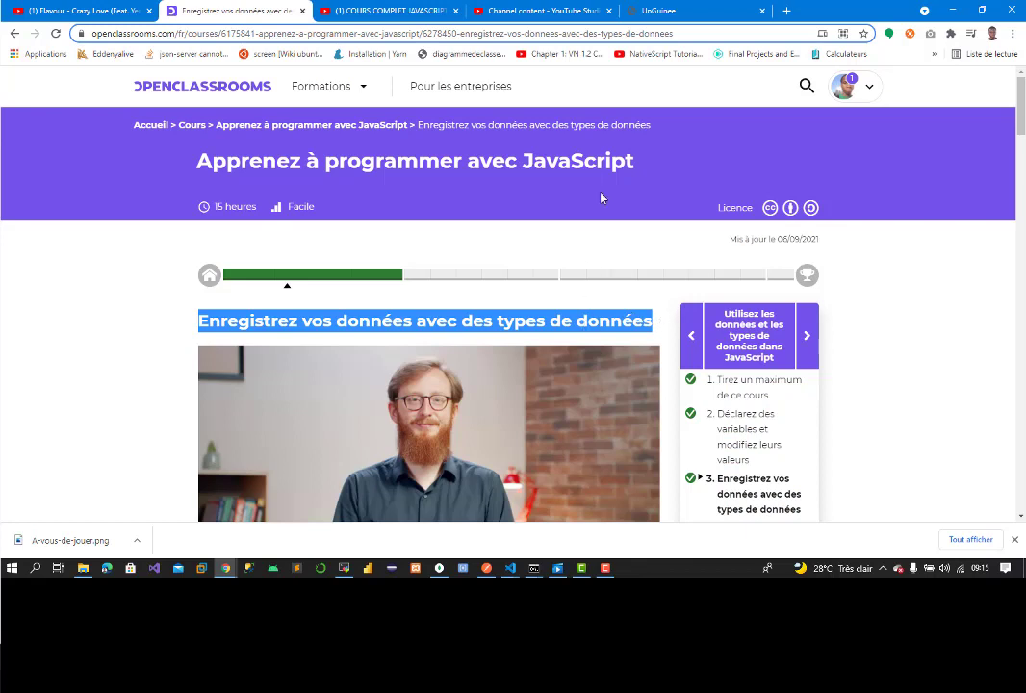
left_click(664, 10)
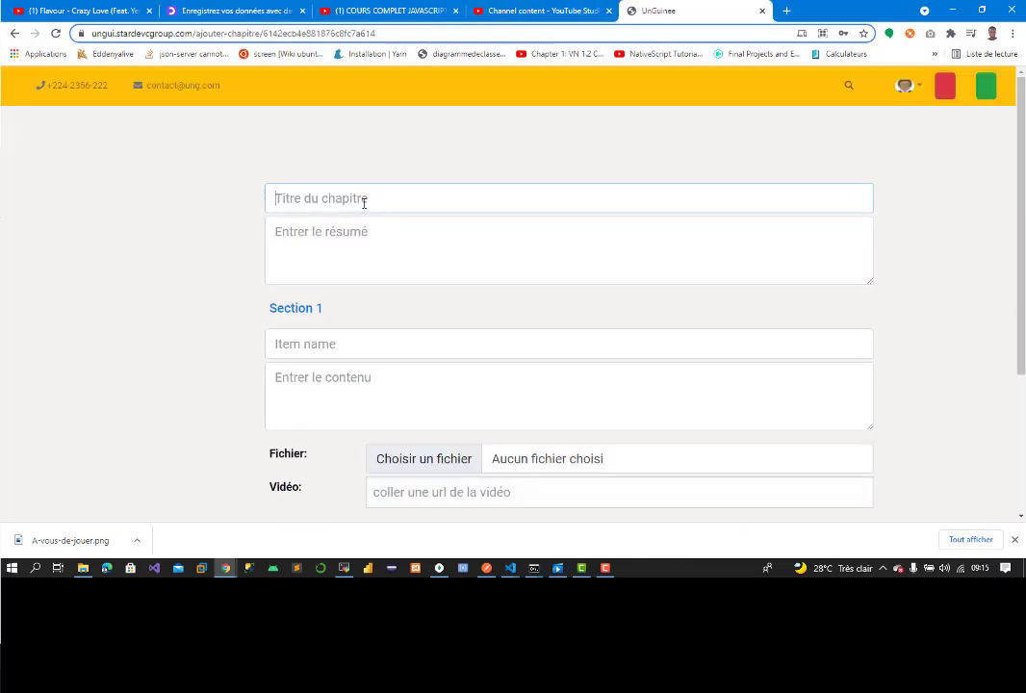
key("ctrl+v")
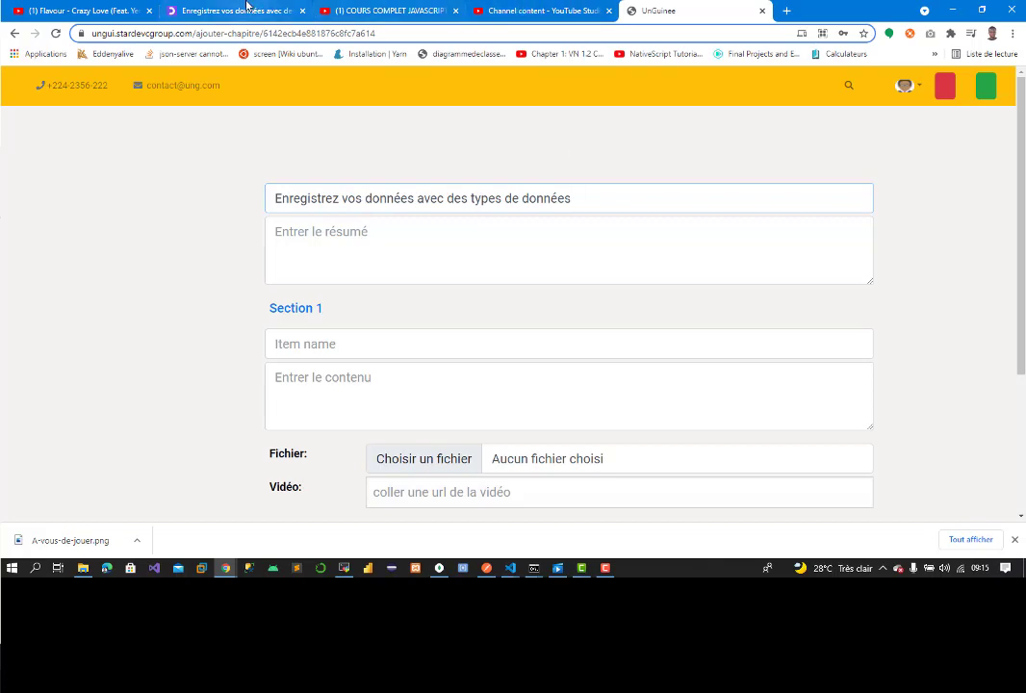
Step: Copy the lesson's introductory sentence into the chapter summary
left_click(247, 11)
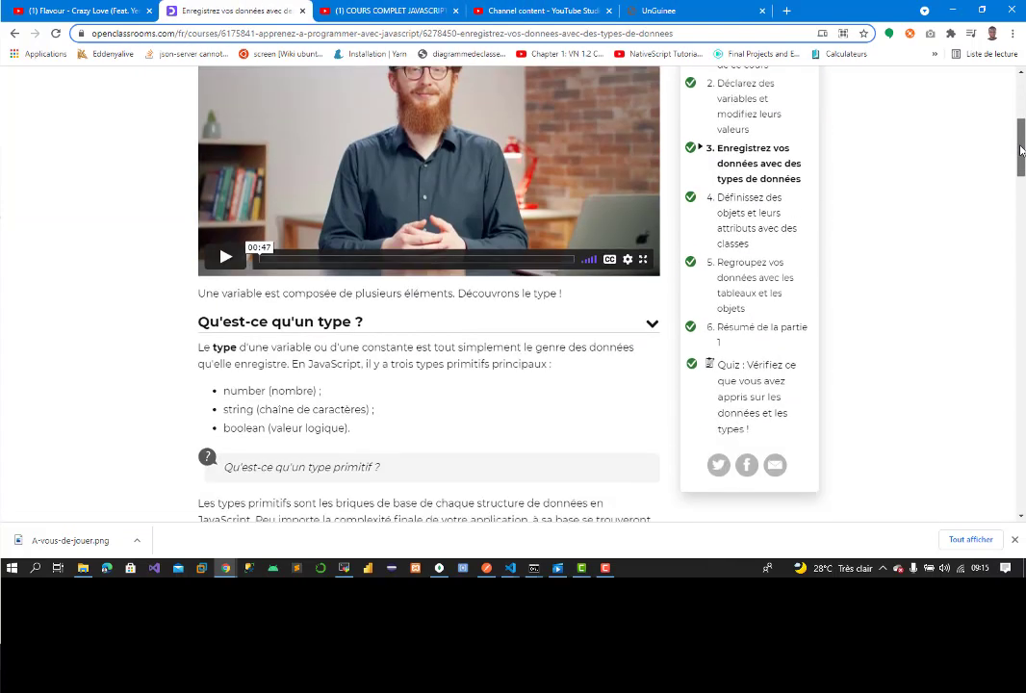
scroll(481, 241, "down", 5)
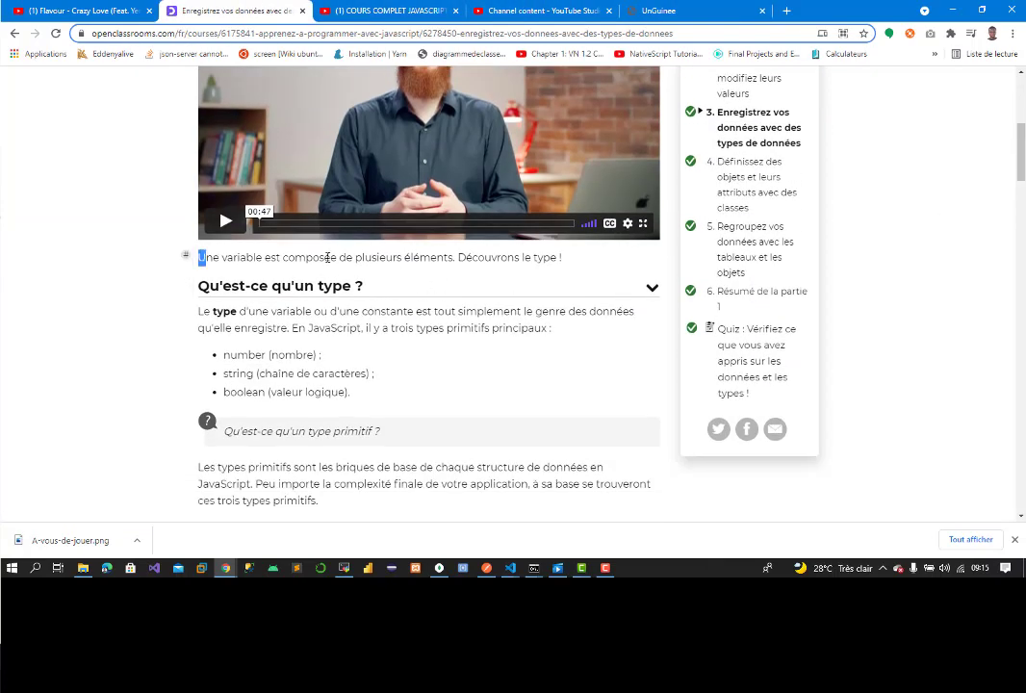
left_click_drag(327, 257, 614, 261)
key("ctrl+c")
left_click(659, 10)
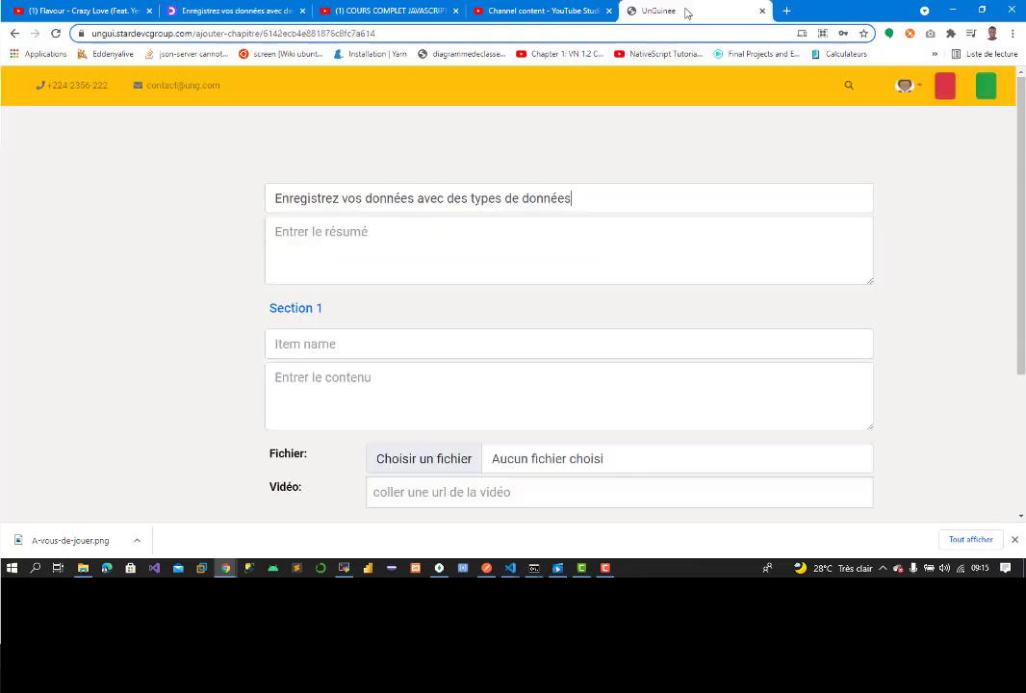
left_click(397, 244)
key("ctrl+v")
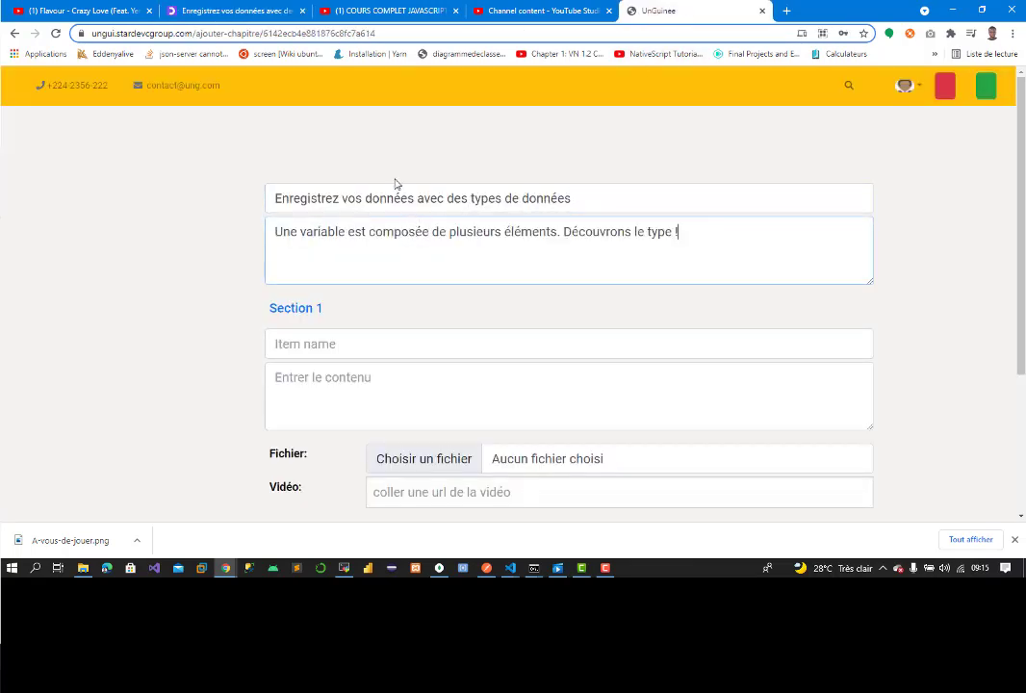
Step: Name Section 1 'Qu'est-ce qu'un type ?'
left_click(202, 12)
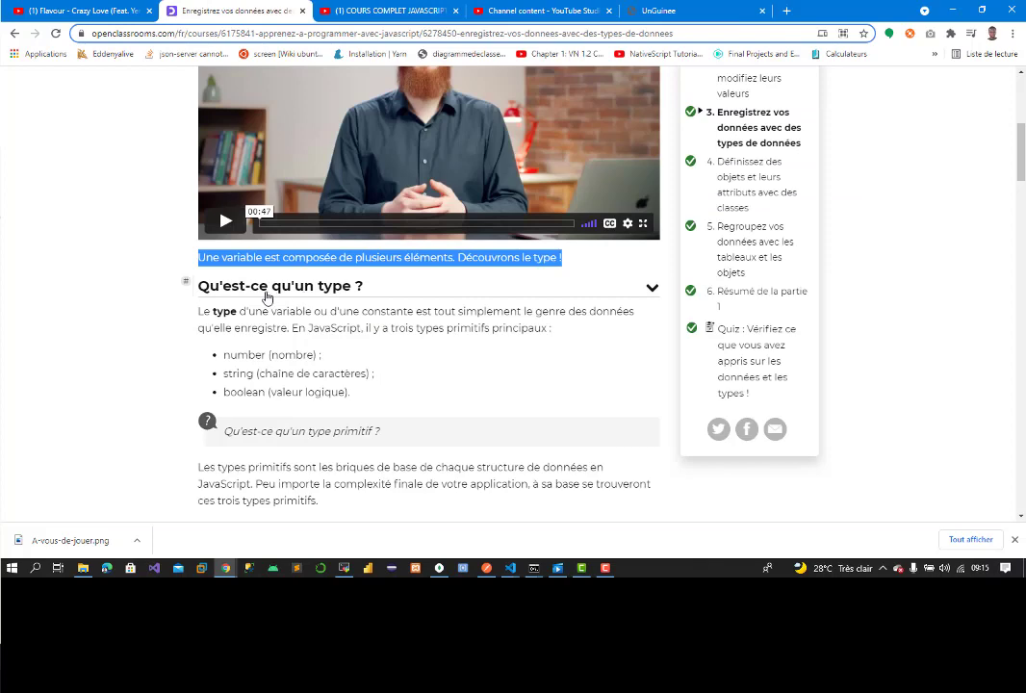
left_click_drag(212, 285, 412, 284)
key("ctrl+c")
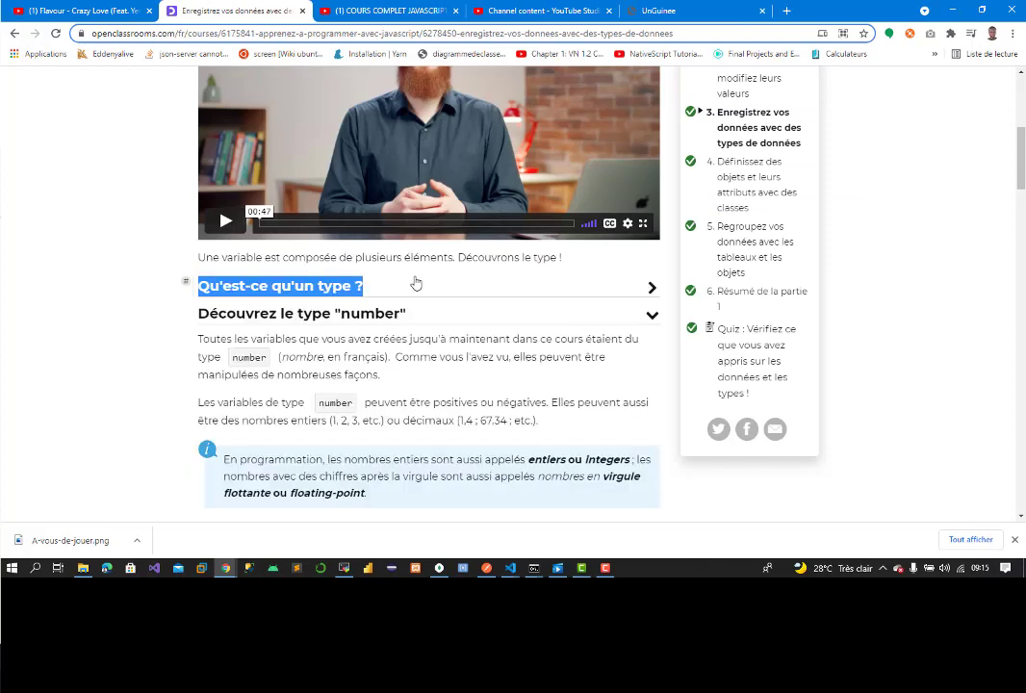
left_click(683, 12)
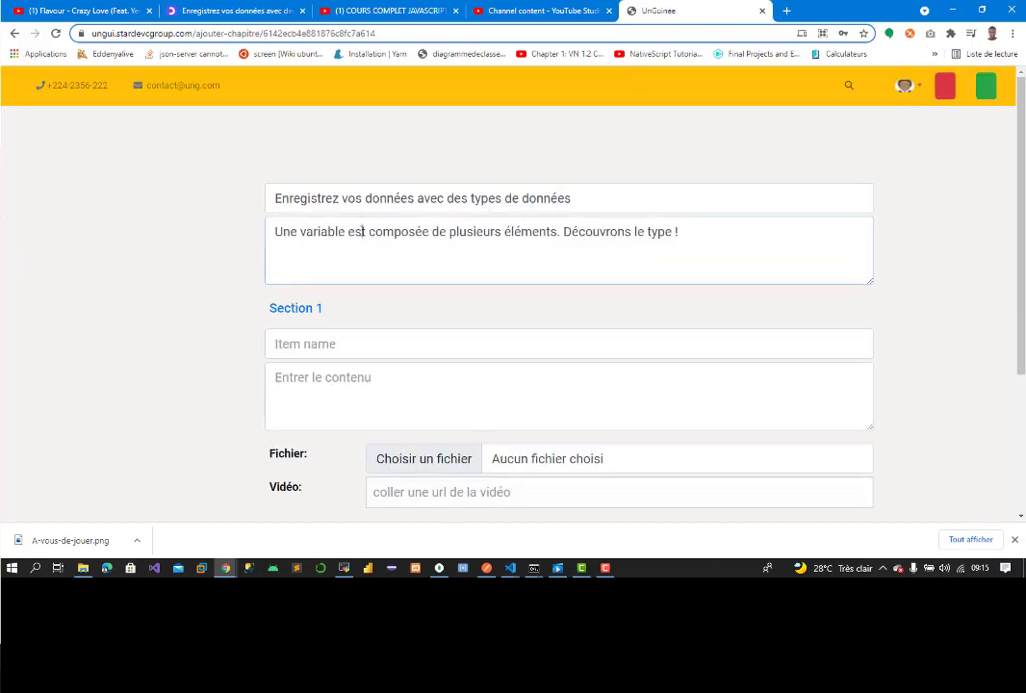
left_click(304, 347)
key("ctrl+v")
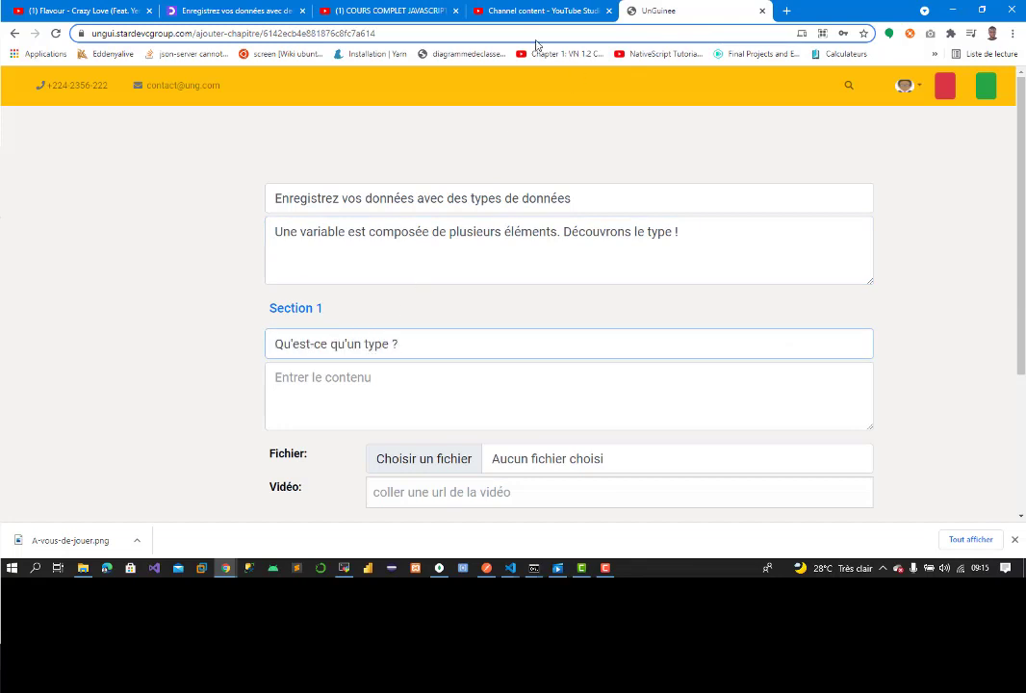
Step: Copy the paragraph defining a type and place the caret in the section content
left_click(231, 11)
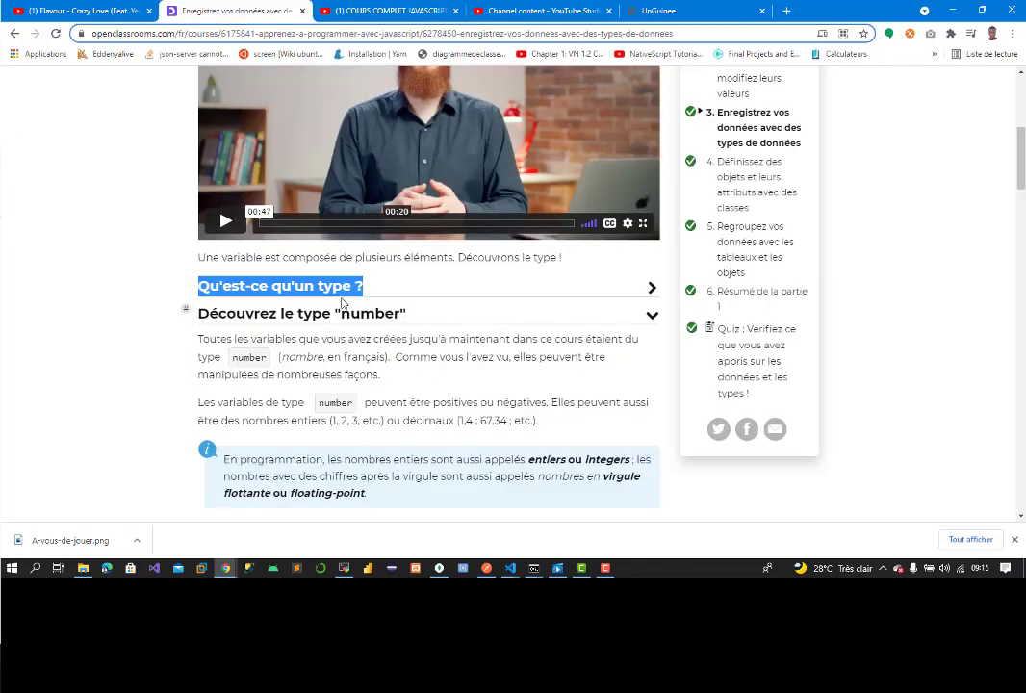
left_click(342, 299)
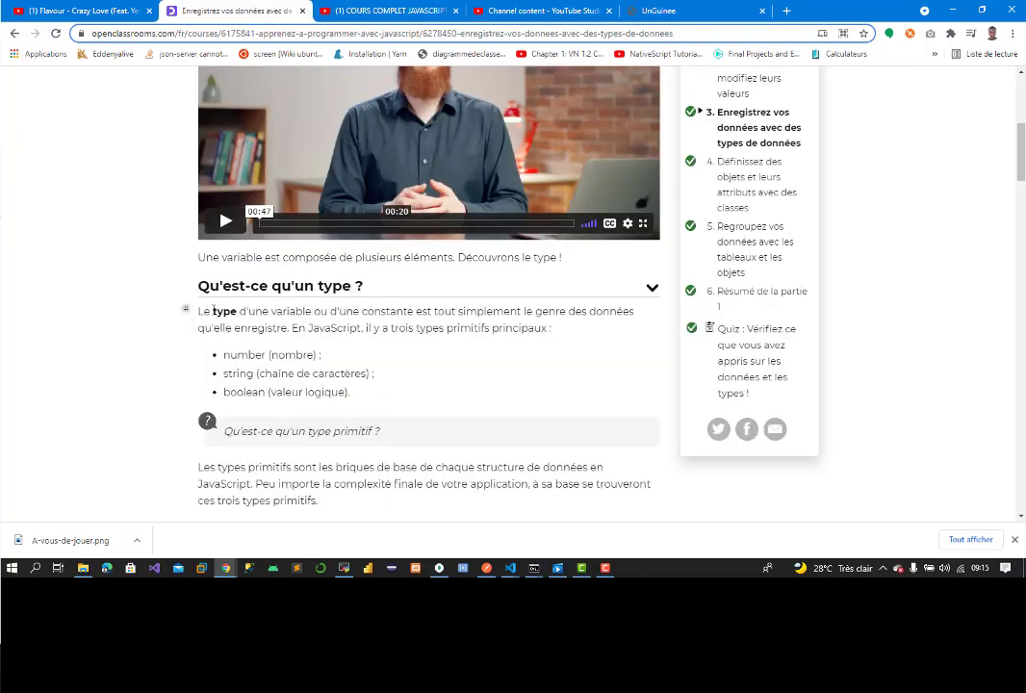
left_click_drag(198, 311, 560, 335)
key("ctrl+c")
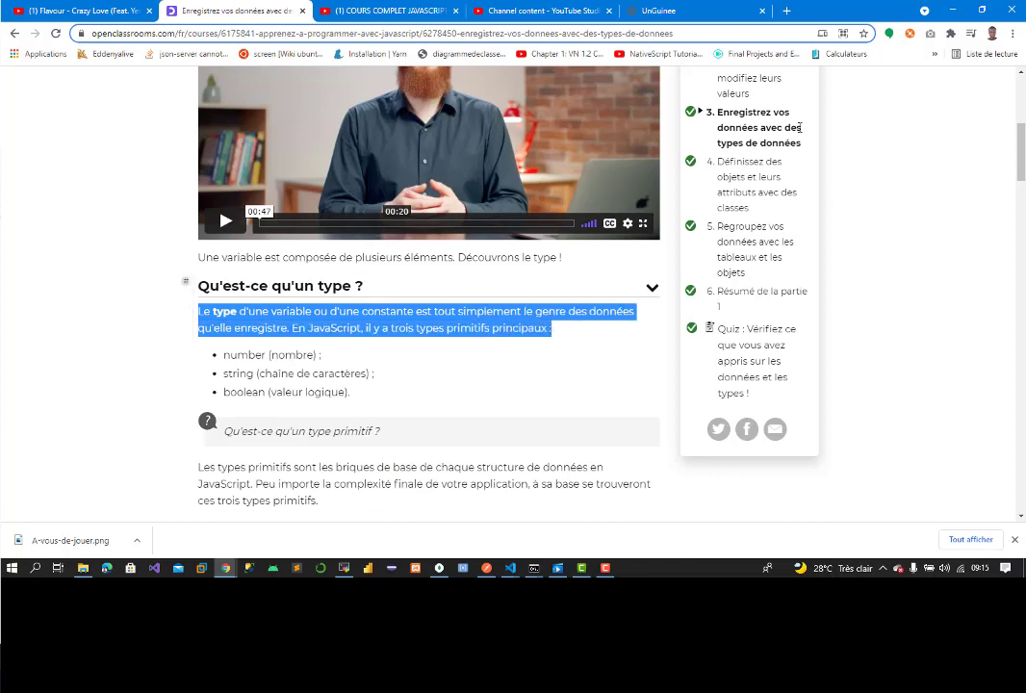
left_click(660, 11)
left_click(323, 383)
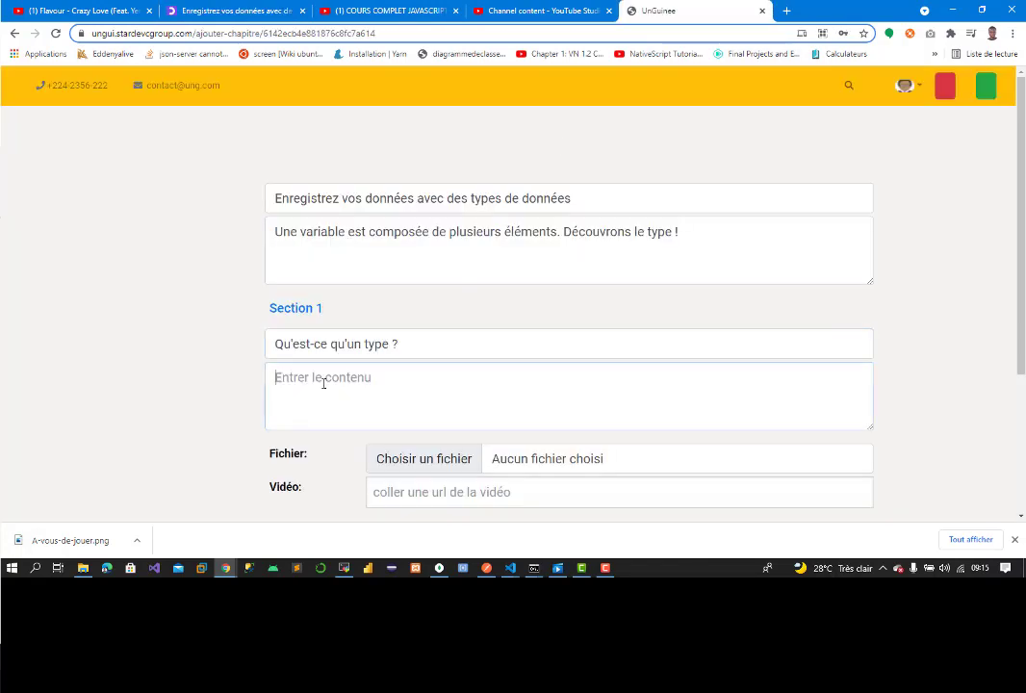
Step: Paste the type definition and the number, string and boolean items into Section 1, prefixing items with dashes
key("ctrl+v")
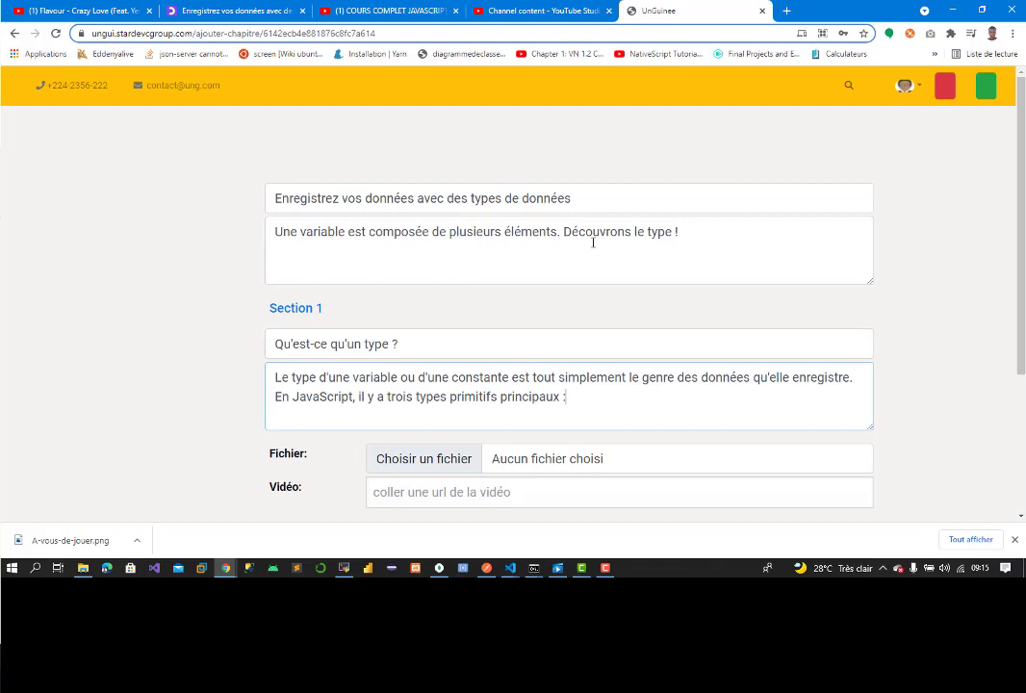
left_click(231, 10)
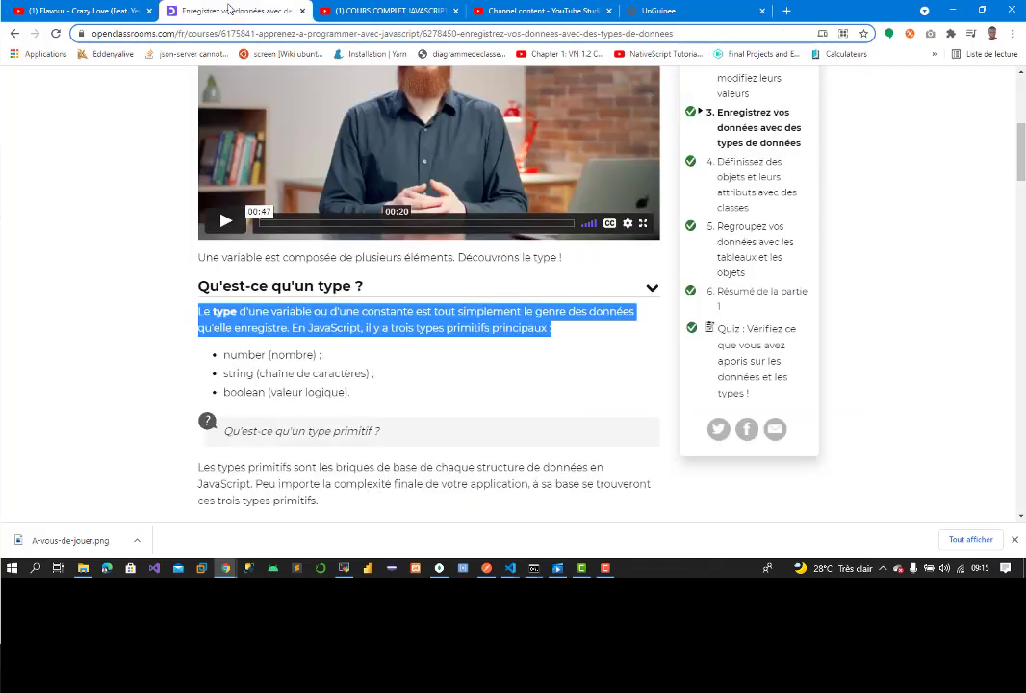
left_click_drag(213, 356, 395, 399)
key("ctrl+c")
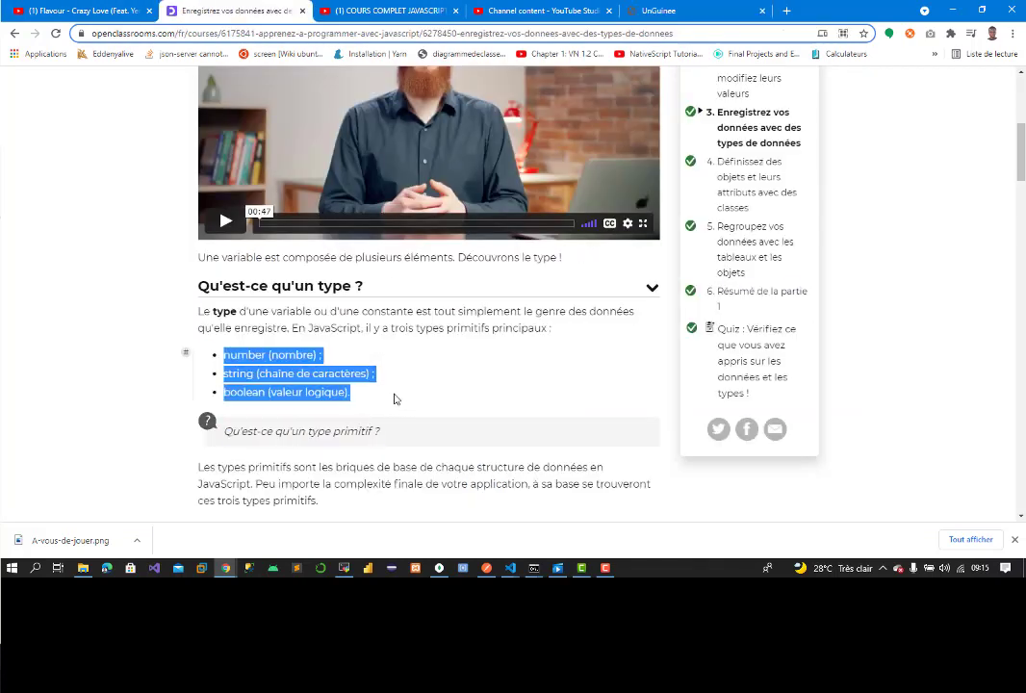
left_click(664, 11)
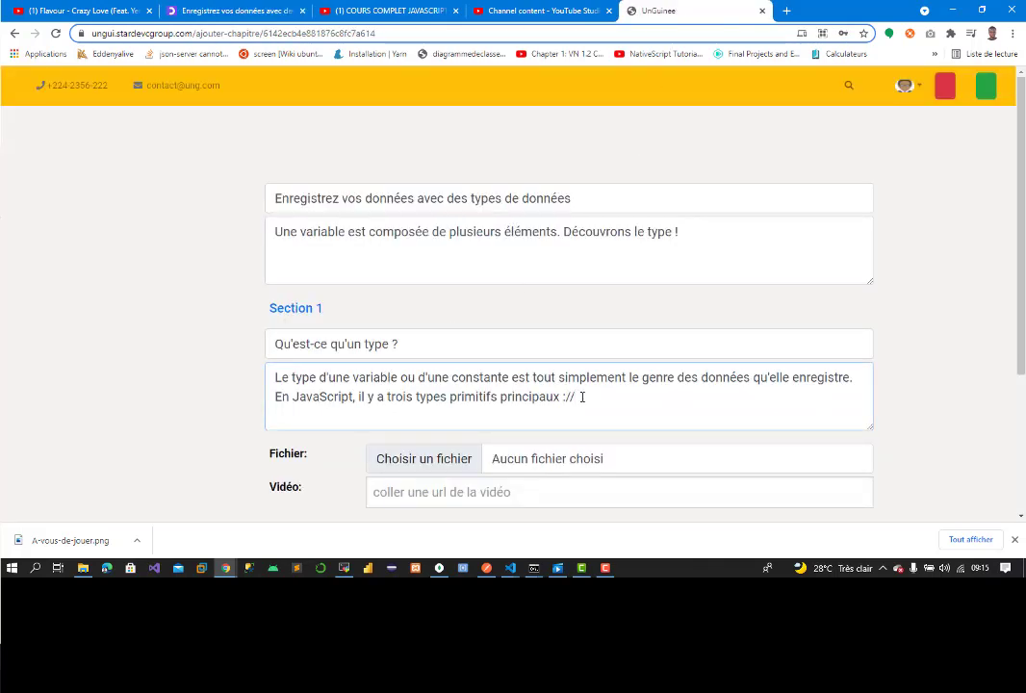
key("ctrl+v")
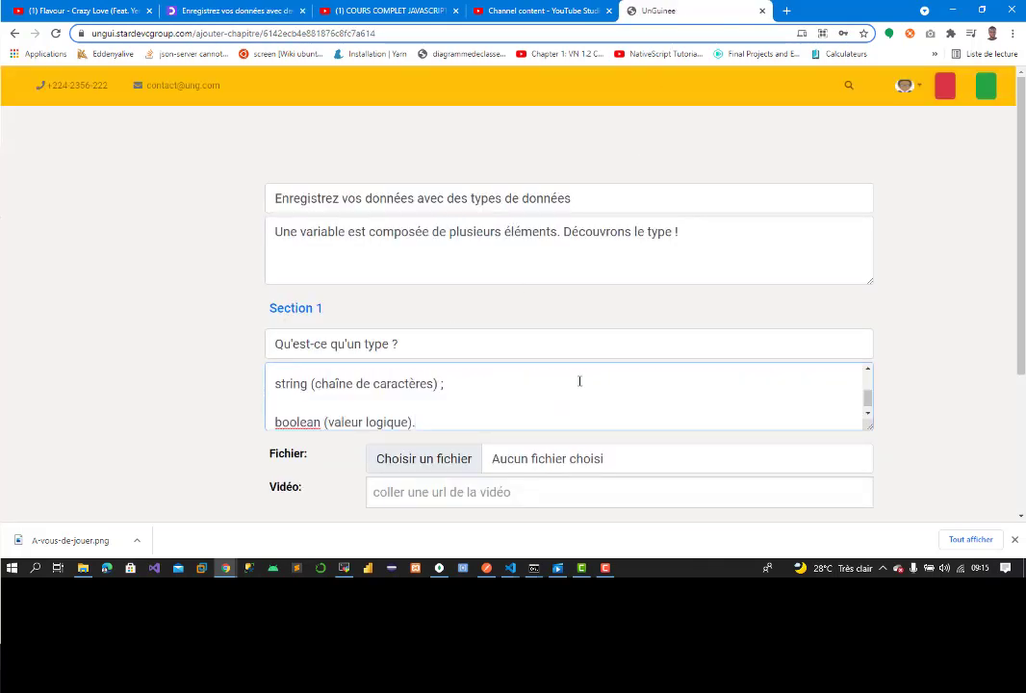
key("BackSpace")
key("Up")
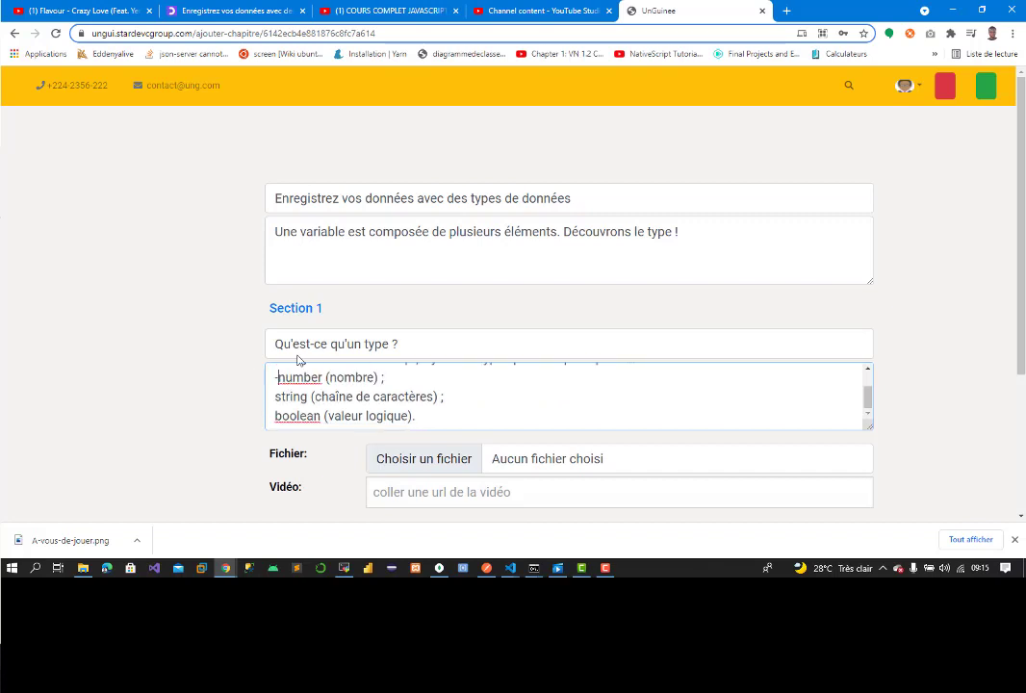
type("-")
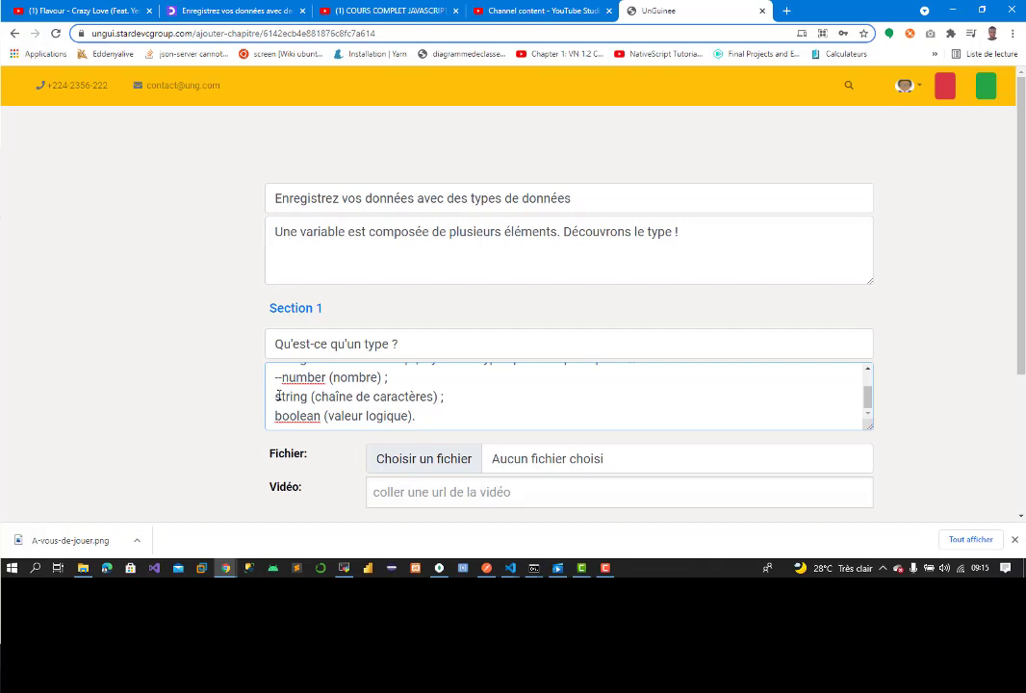
left_click(277, 396)
type("--")
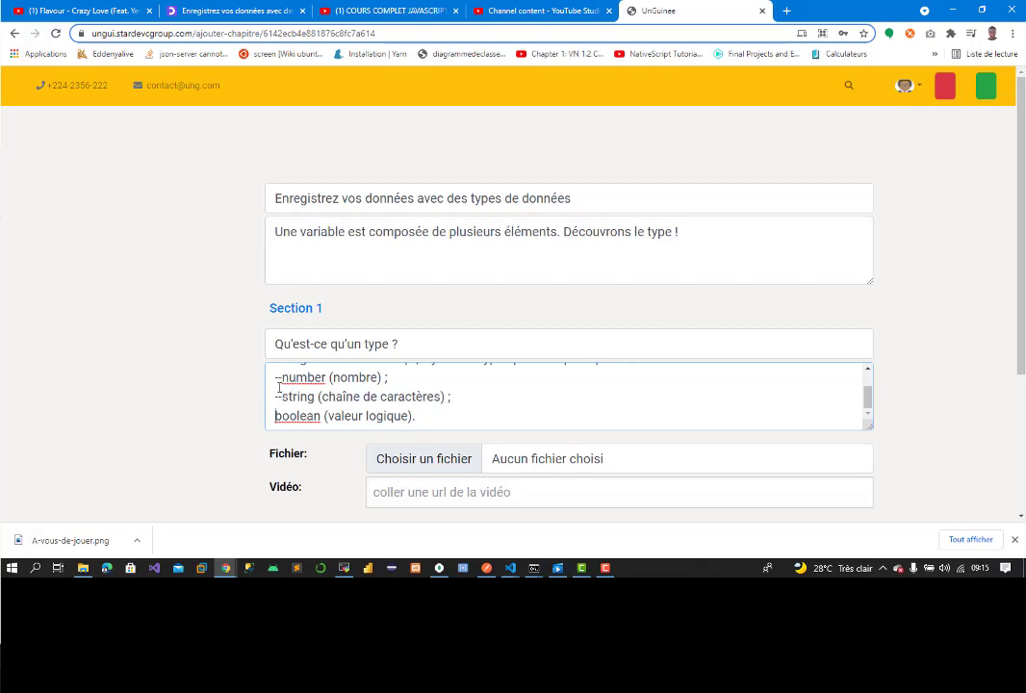
type("--")
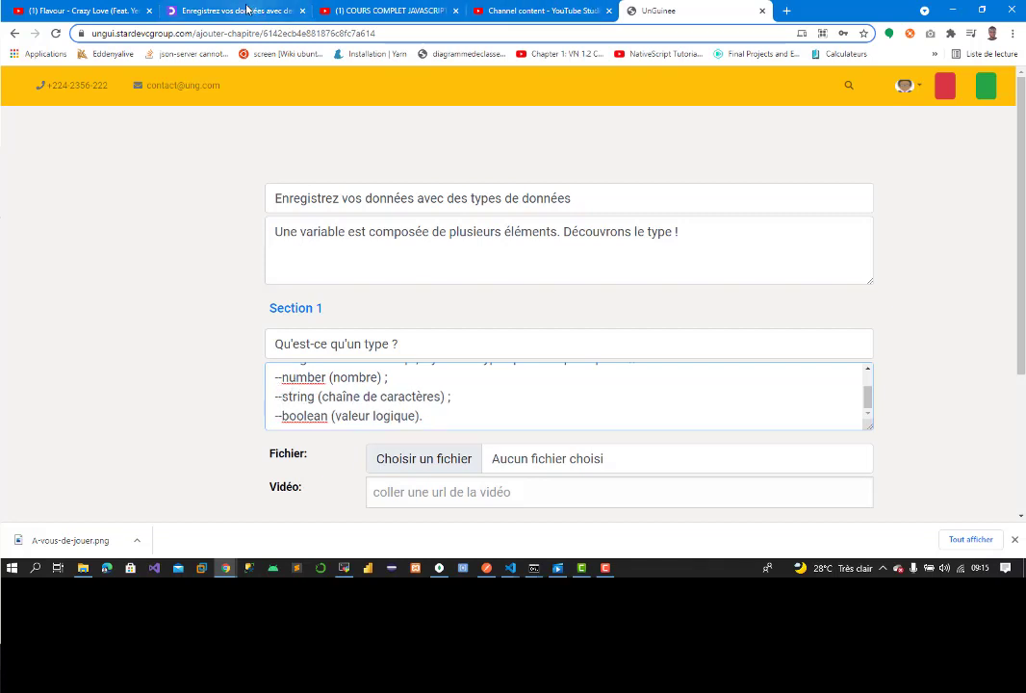
left_click(231, 10)
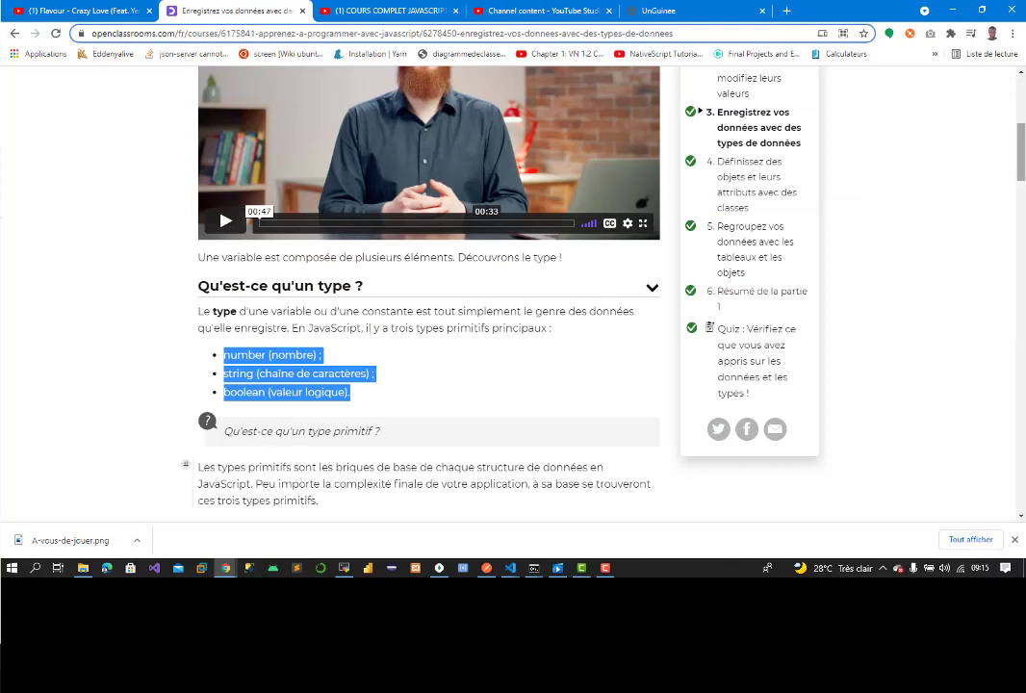
Step: Append the paragraph on primitive types to Section 1 after a // marker
scroll(341, 448, "down", 4)
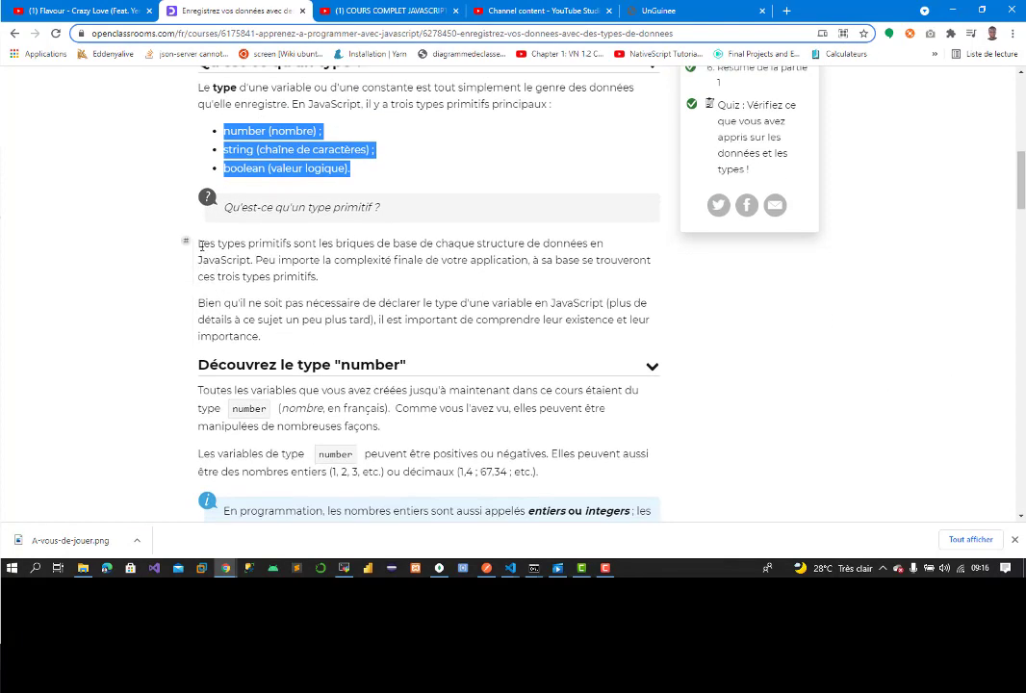
left_click_drag(201, 246, 345, 282)
key("ctrl+c")
right_click(321, 275)
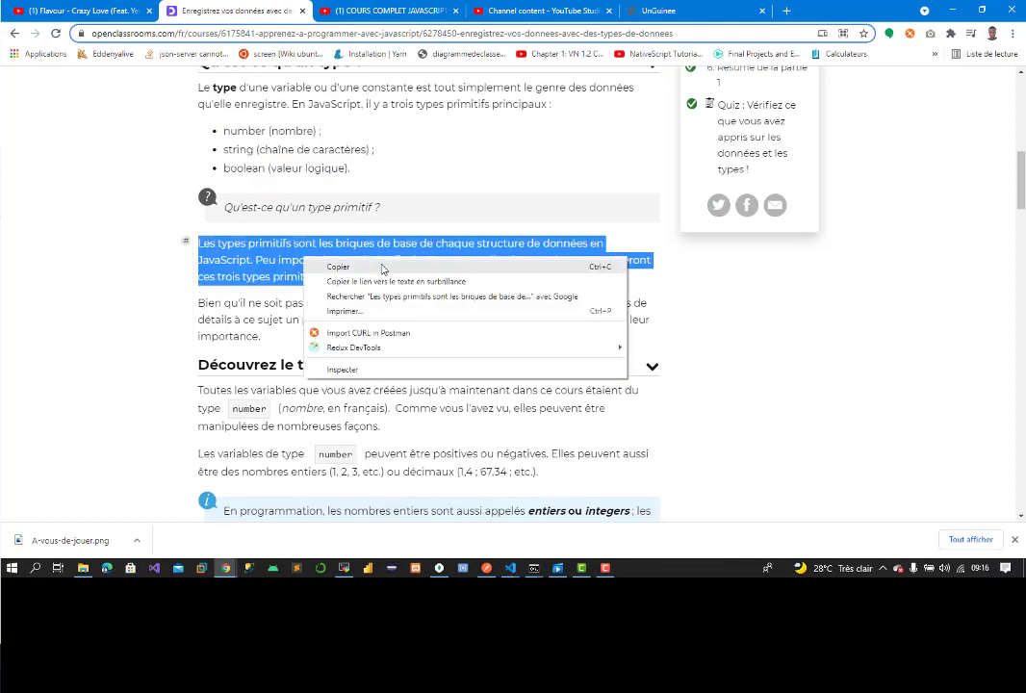
left_click(323, 268)
left_click(664, 11)
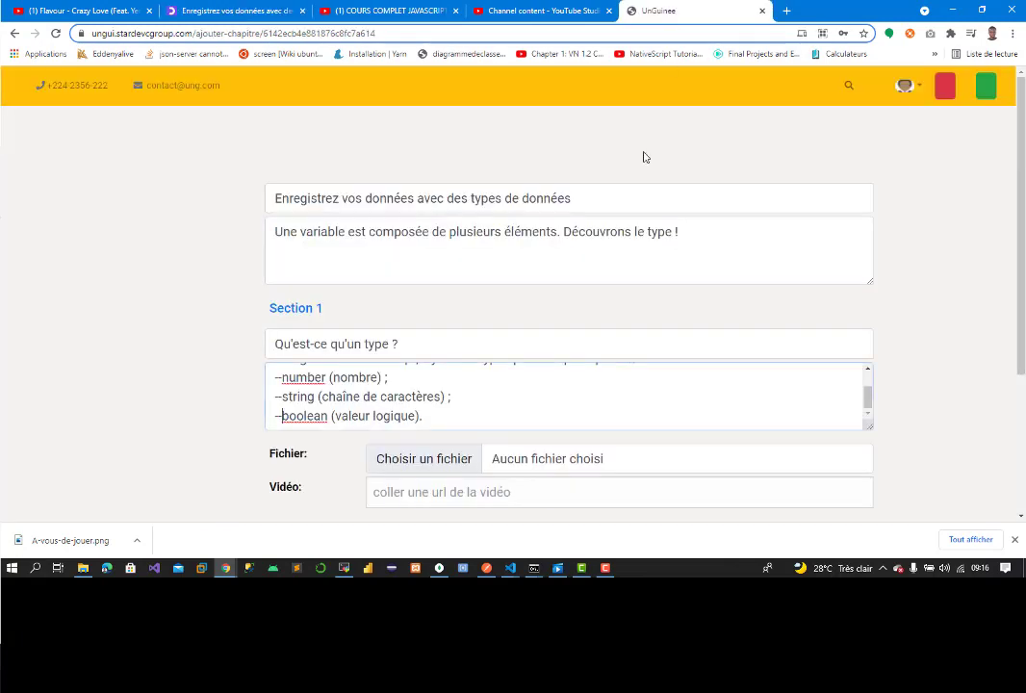
left_click(444, 412)
type("//")
key("Return")
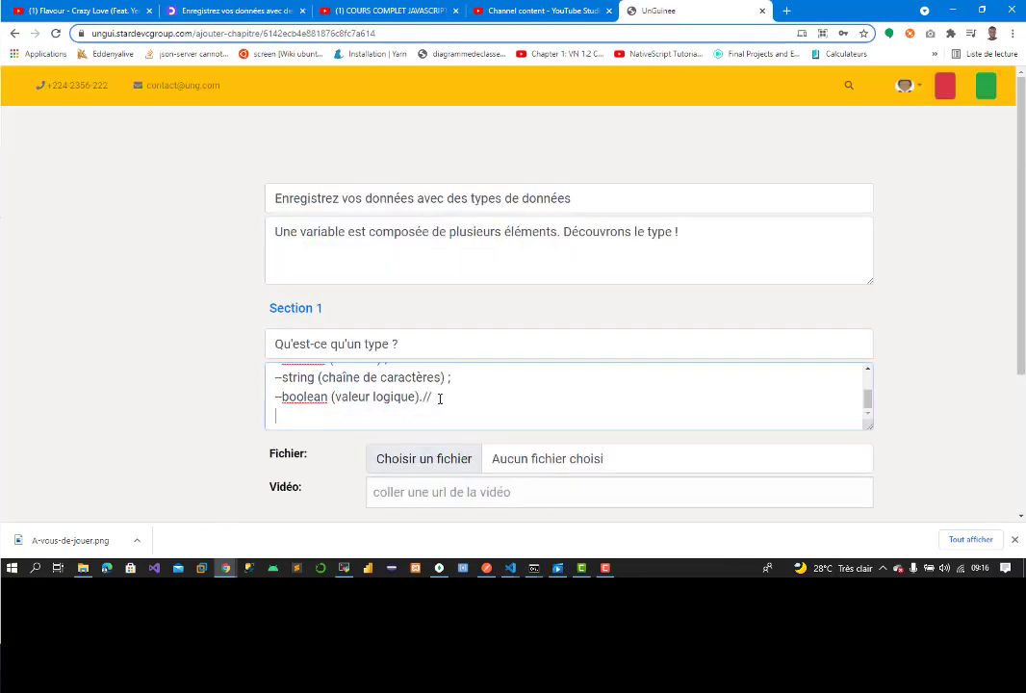
key("ctrl+v")
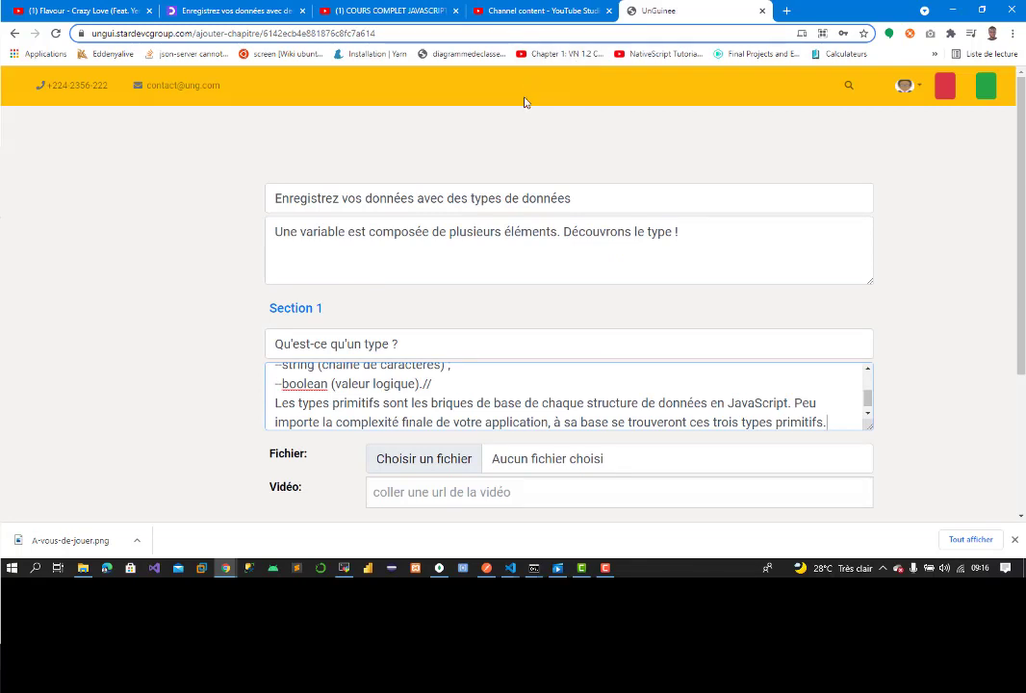
Step: Append the paragraph on declaring variable types after another // marker
left_click(232, 12)
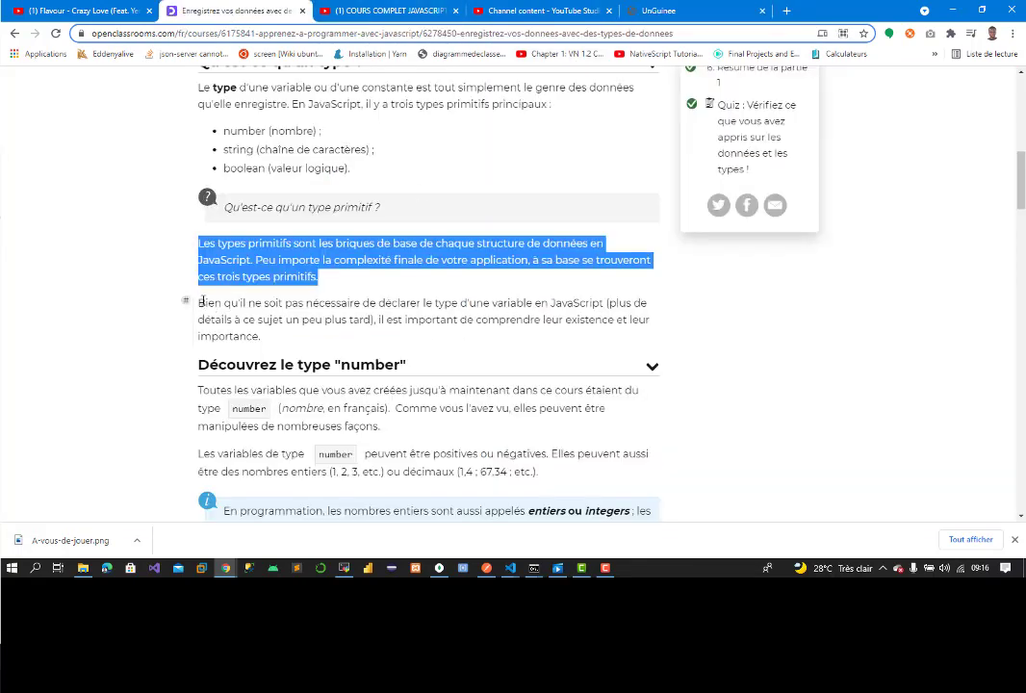
left_click_drag(199, 303, 271, 336)
right_click(256, 317)
left_click(288, 326)
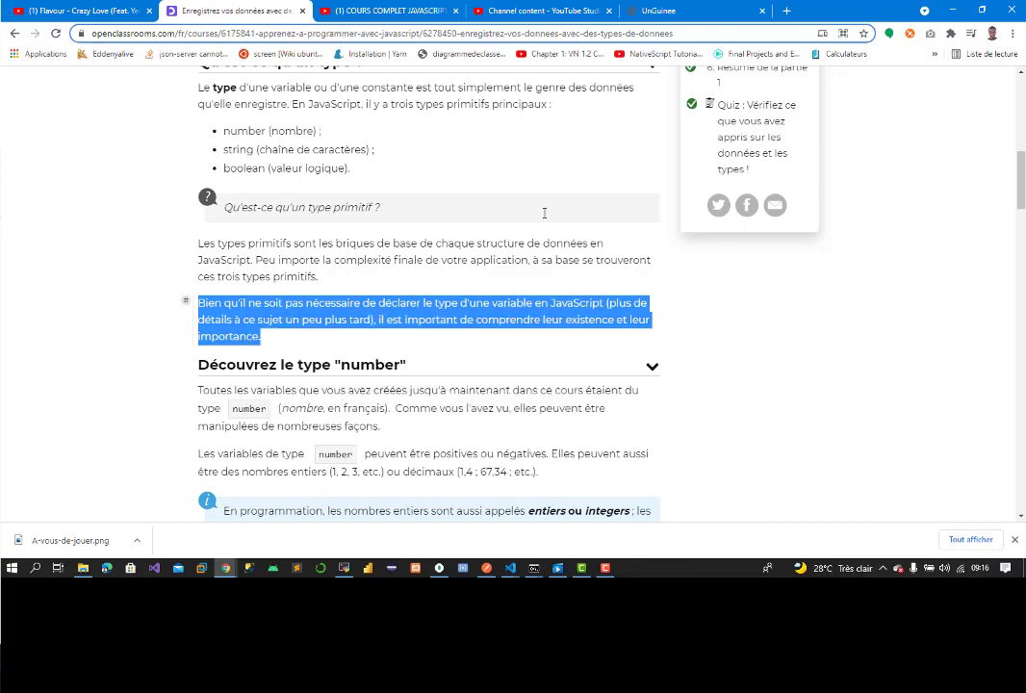
left_click(659, 11)
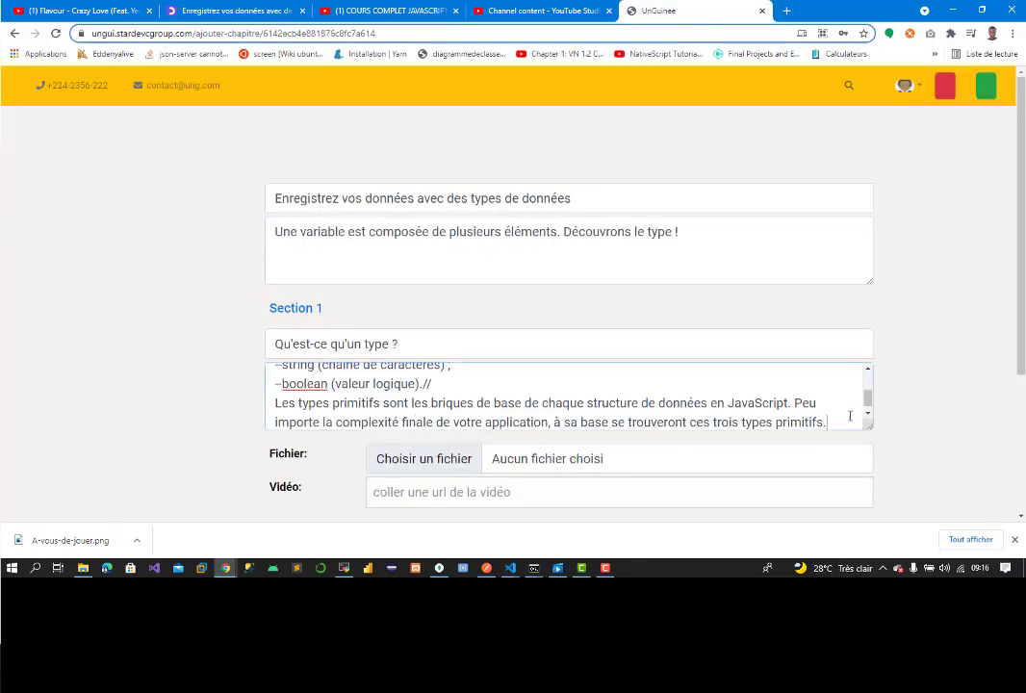
type("//")
key("ctrl+v")
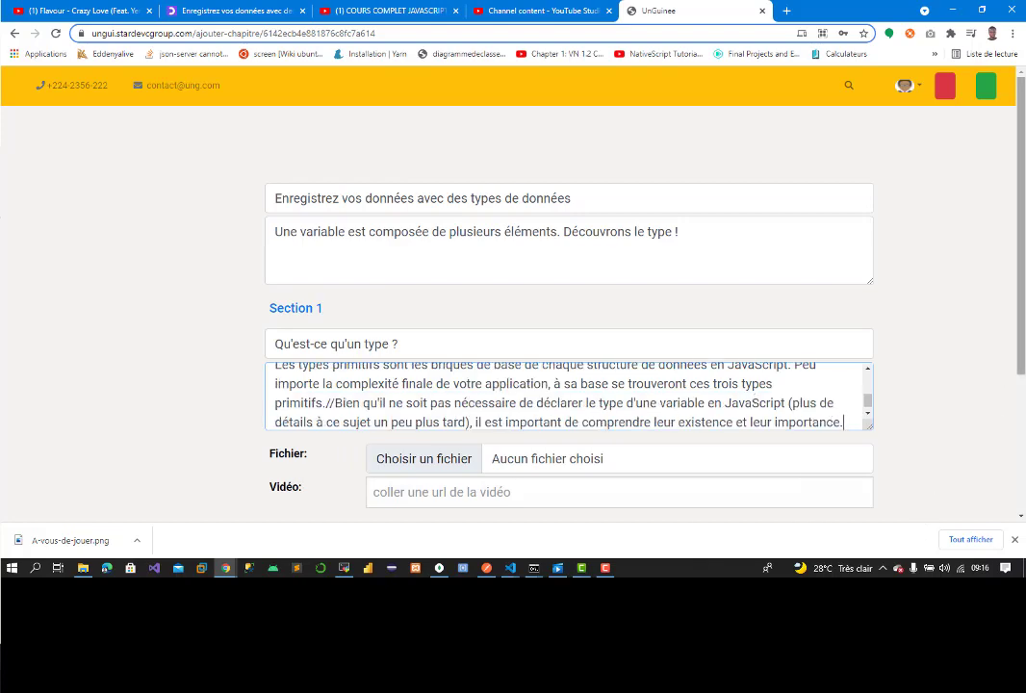
scroll(517, 388, "down", 1)
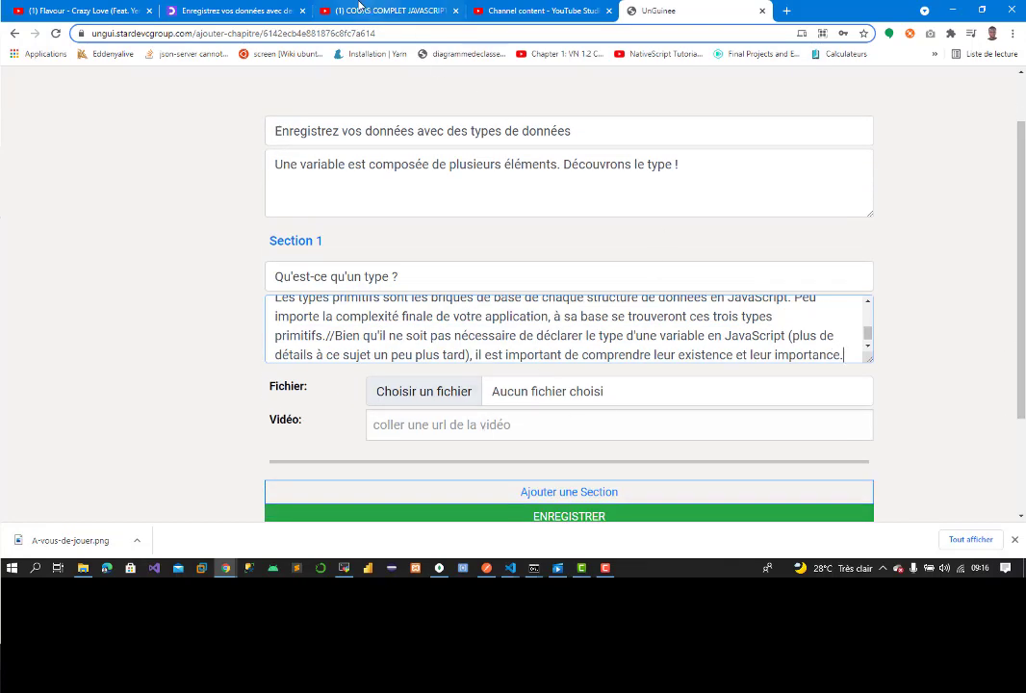
Step: Link YouTube video 5/65 on syntax, indentation and comments to Section 1 and save the chapter
left_click(226, 11)
left_click(385, 10)
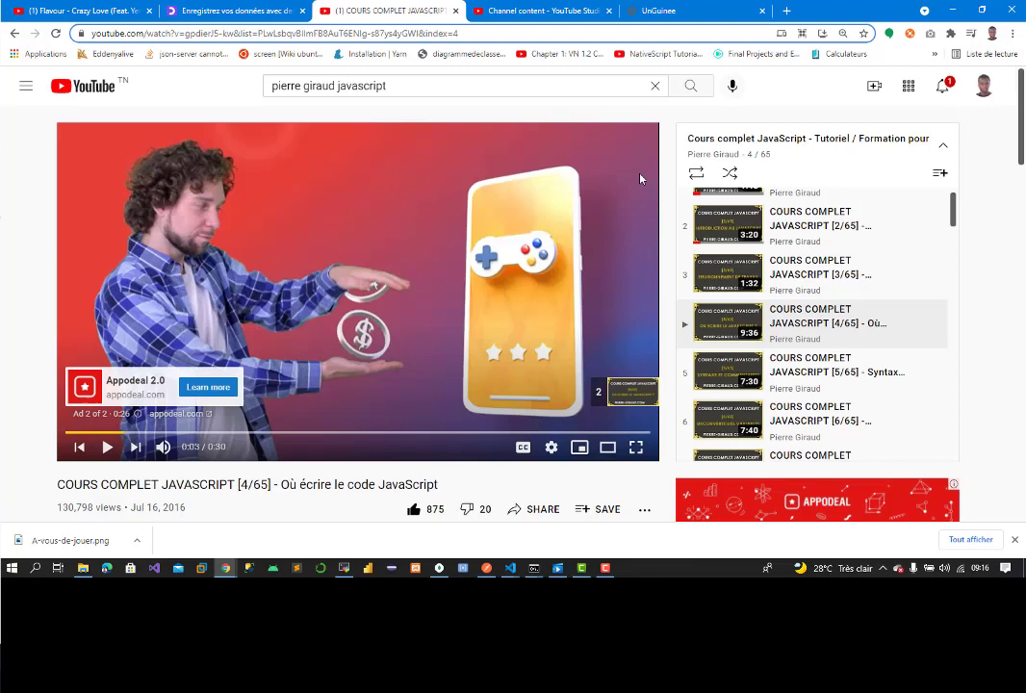
left_click(788, 385)
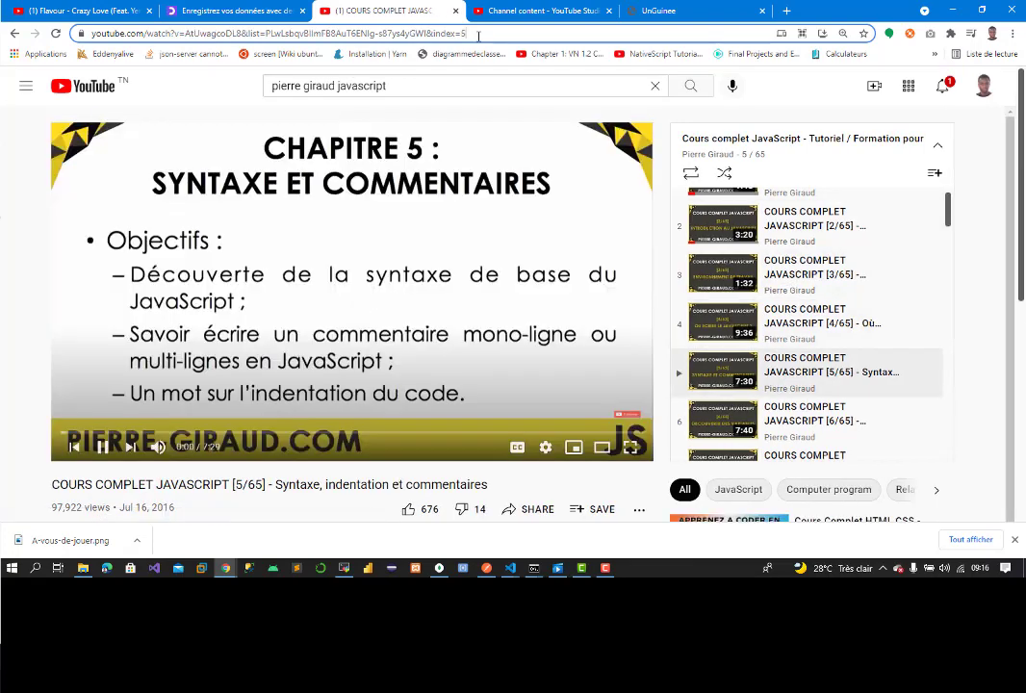
left_click(479, 33)
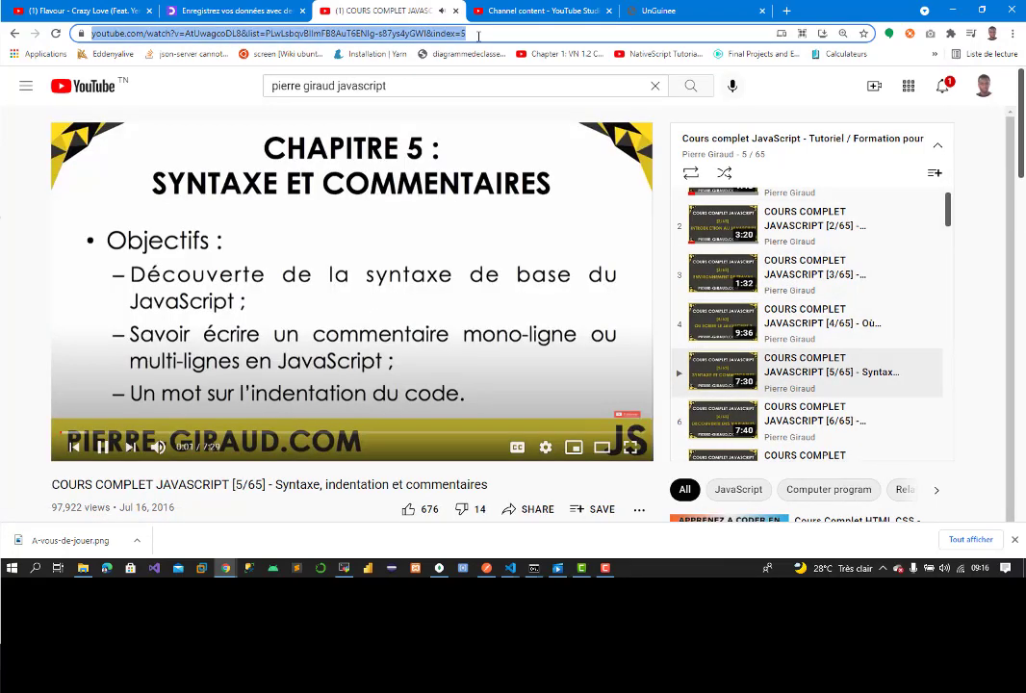
left_click(359, 191)
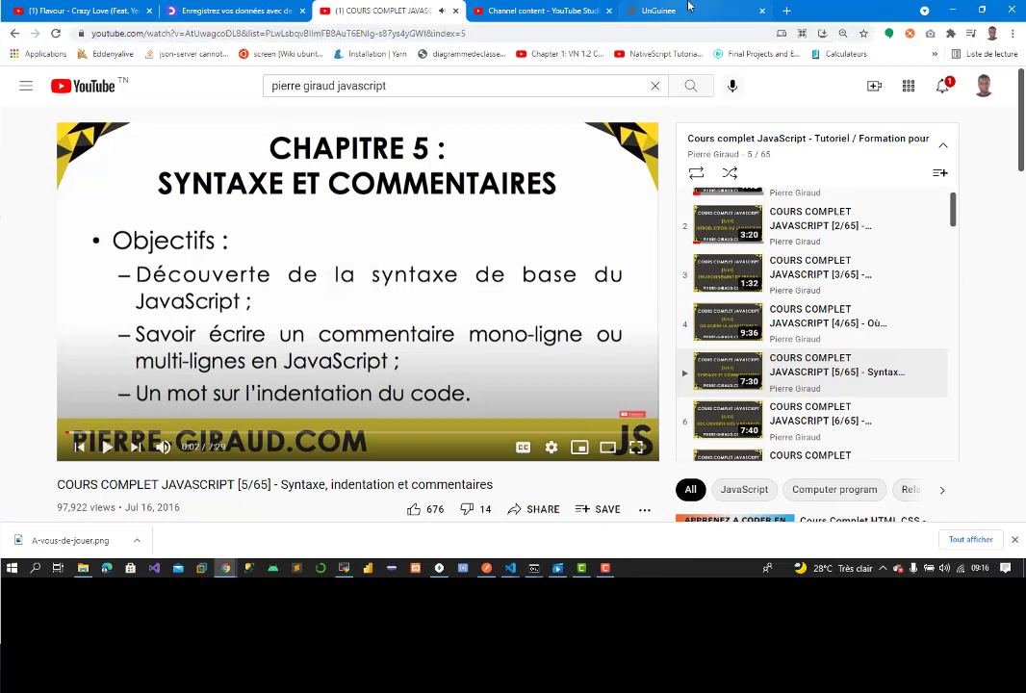
left_click(664, 11)
left_click(444, 425)
key("ctrl+v")
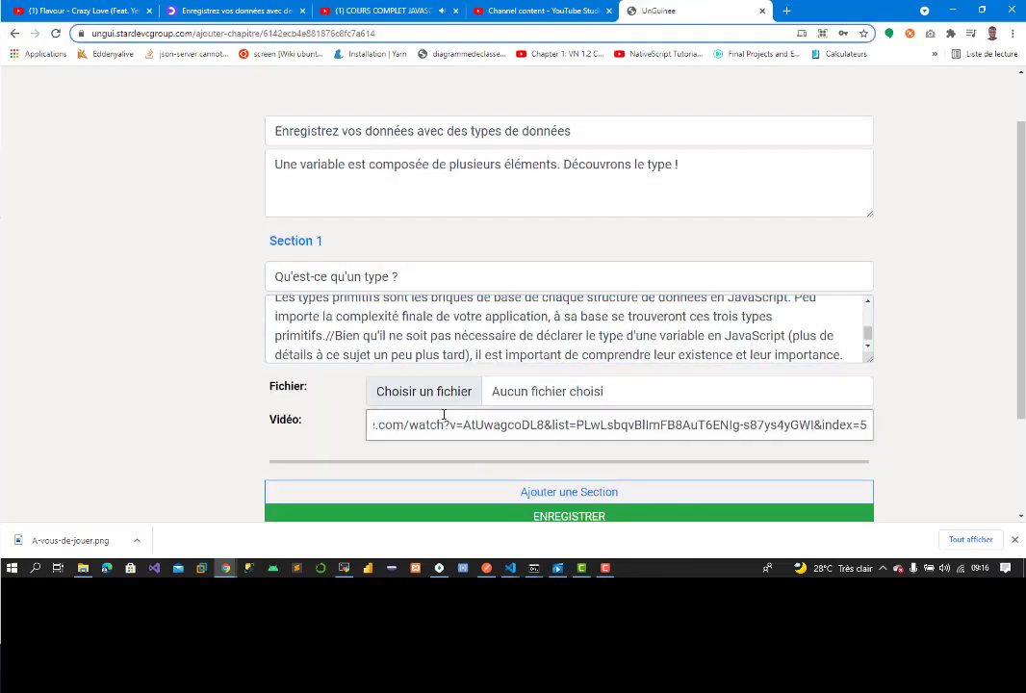
scroll(626, 405, "down", 2)
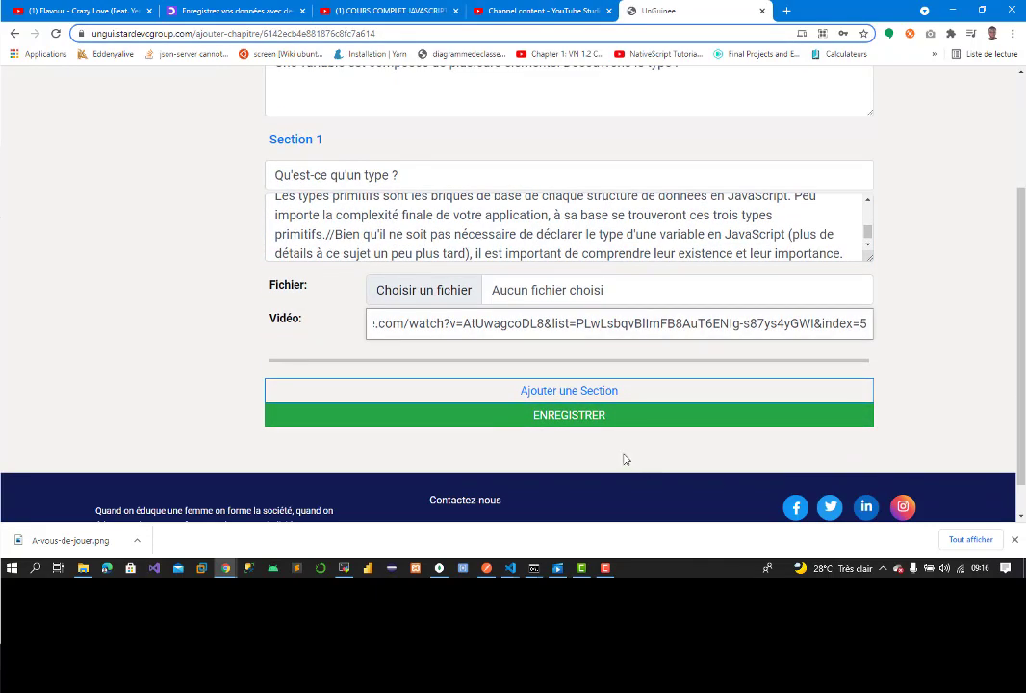
left_click(604, 423)
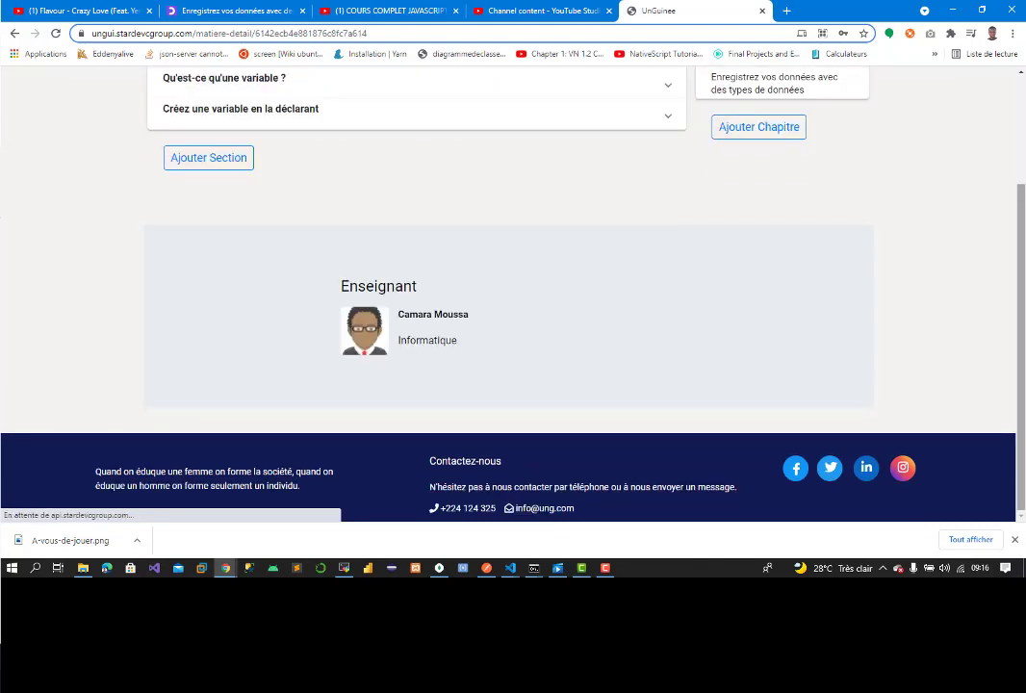
Step: Scroll up the JavaScript course page to see the new chapter under Les Chapitres
scroll(647, 216, "up", 2)
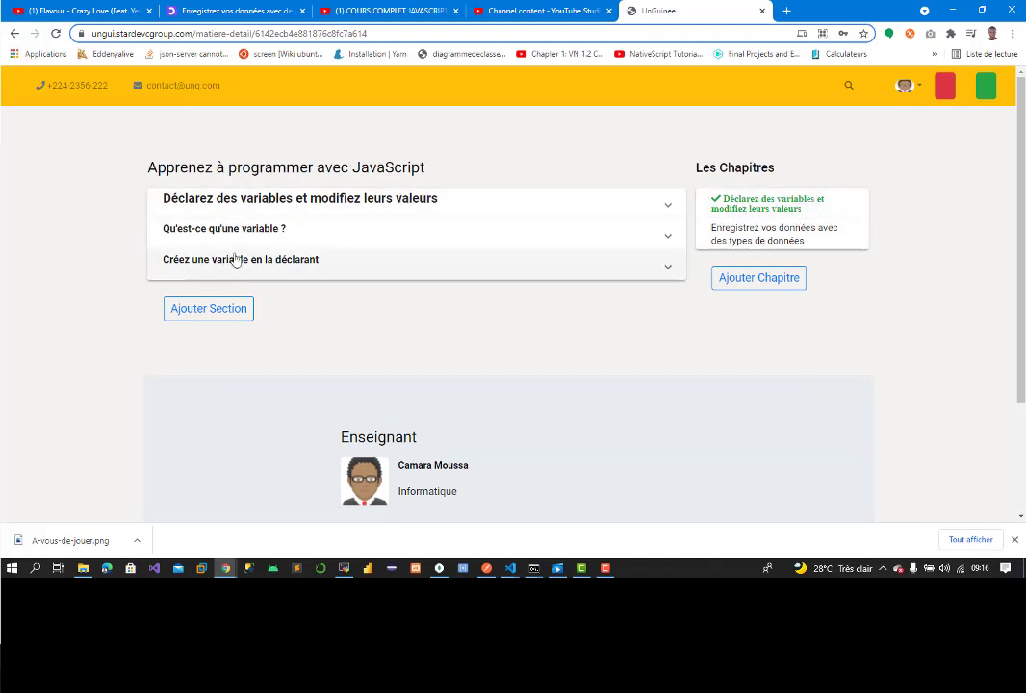
Step: Open the new chapter, expand 'Qu'est-ce qu'un type ?', and check its video and full text
left_click(781, 236)
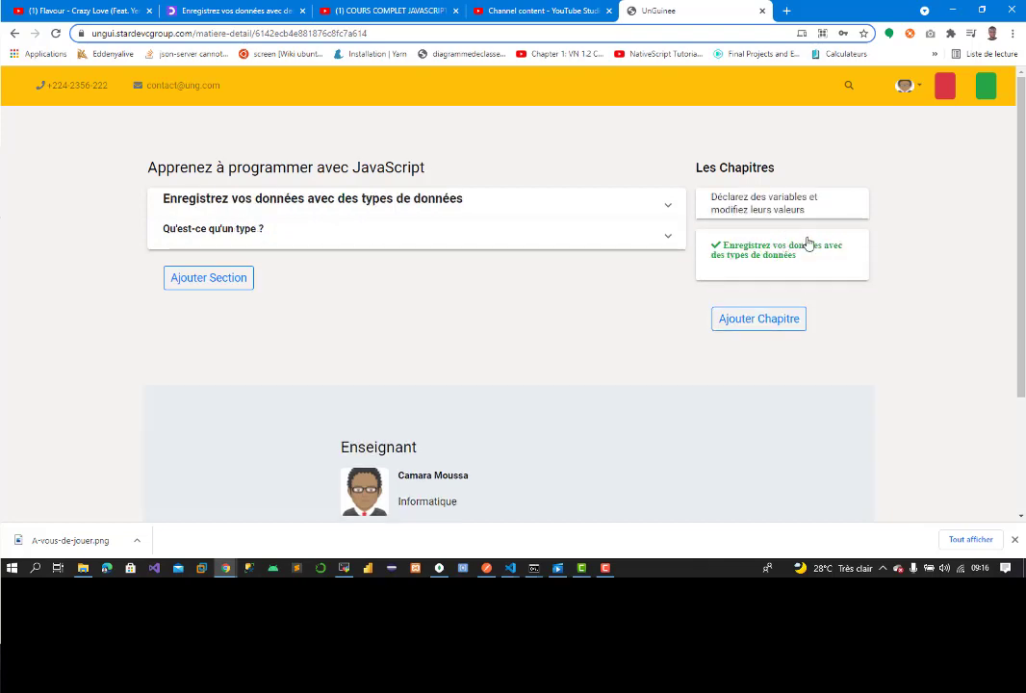
left_click(220, 230)
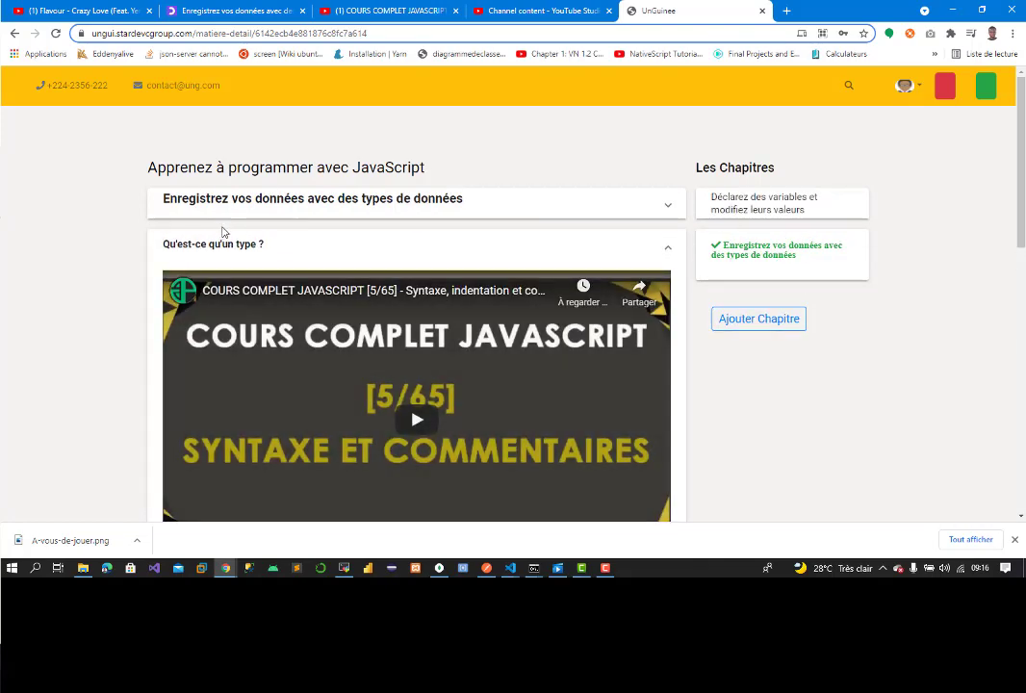
scroll(818, 281, "down", 3)
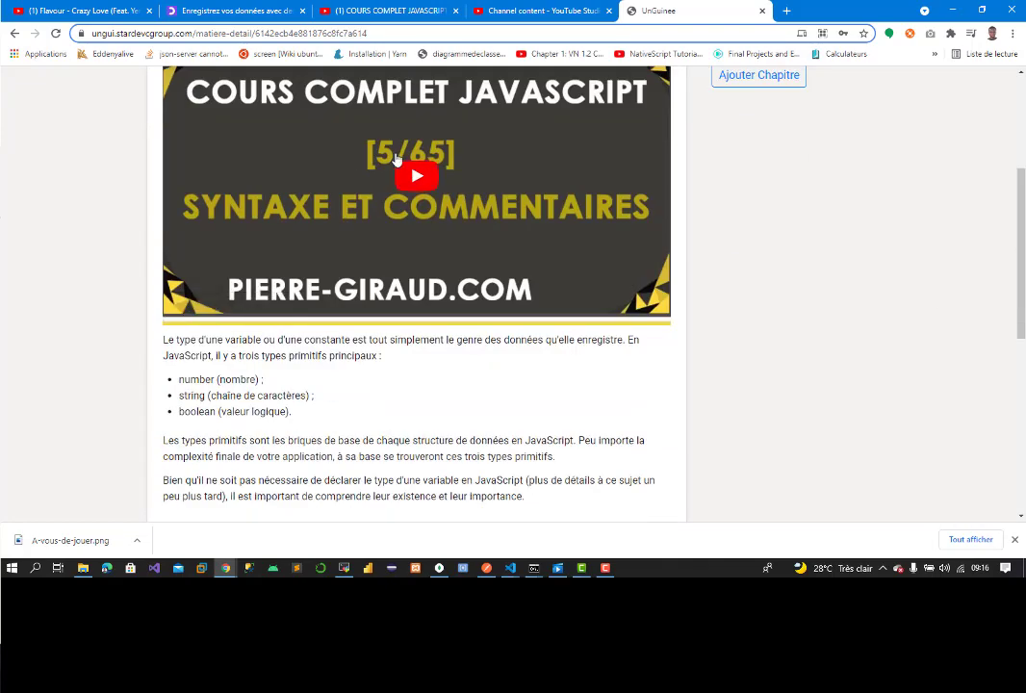
left_click(396, 160)
scroll(390, 162, "up", 3)
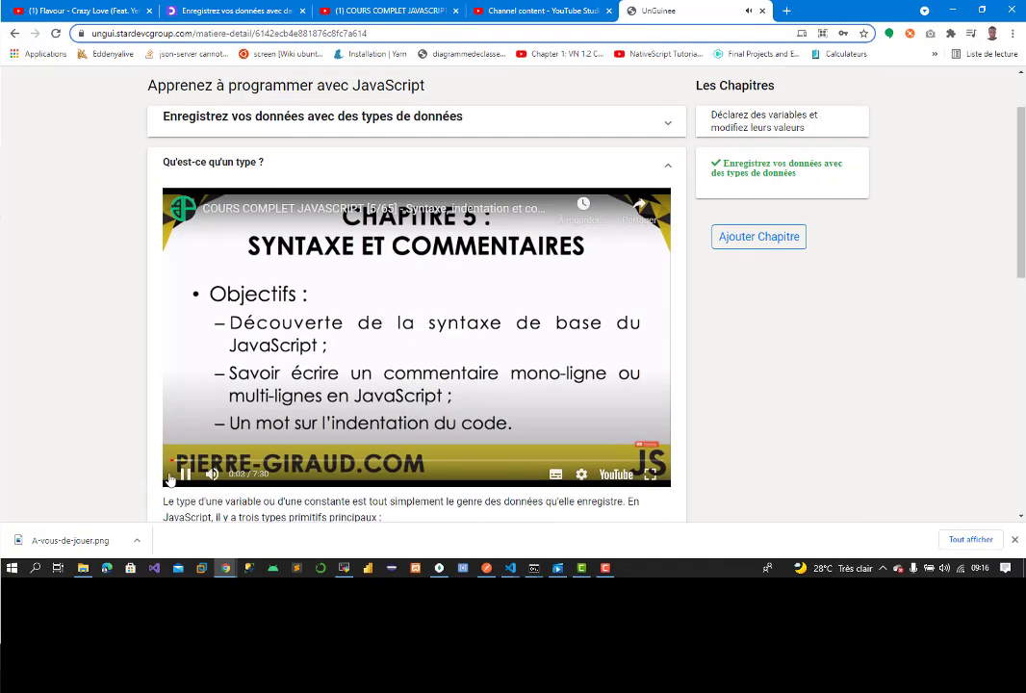
left_click(184, 473)
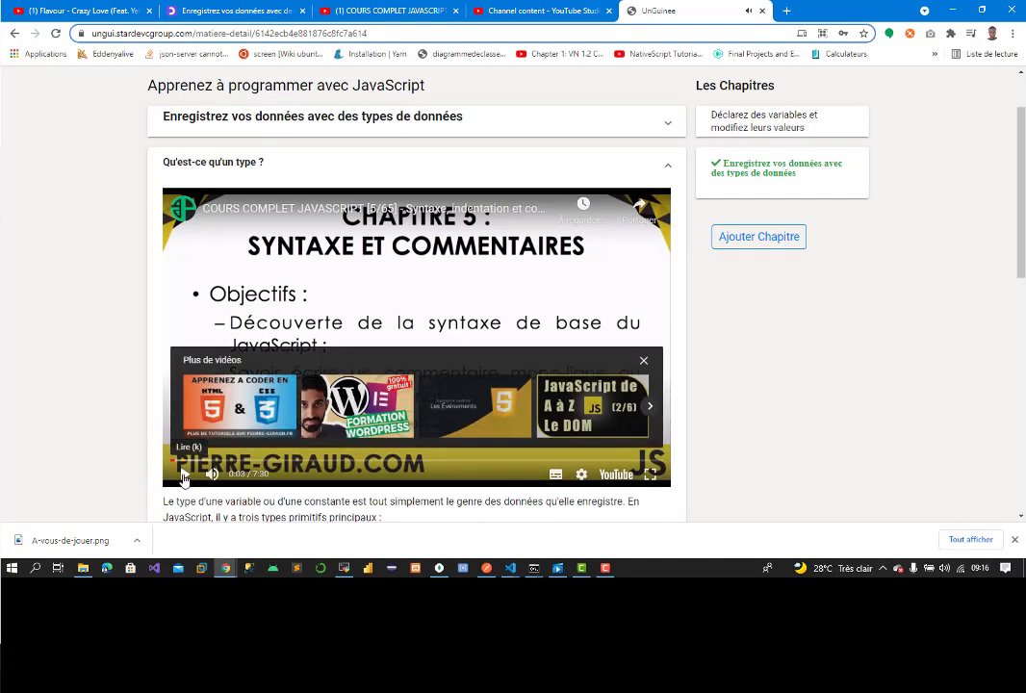
left_click(644, 363)
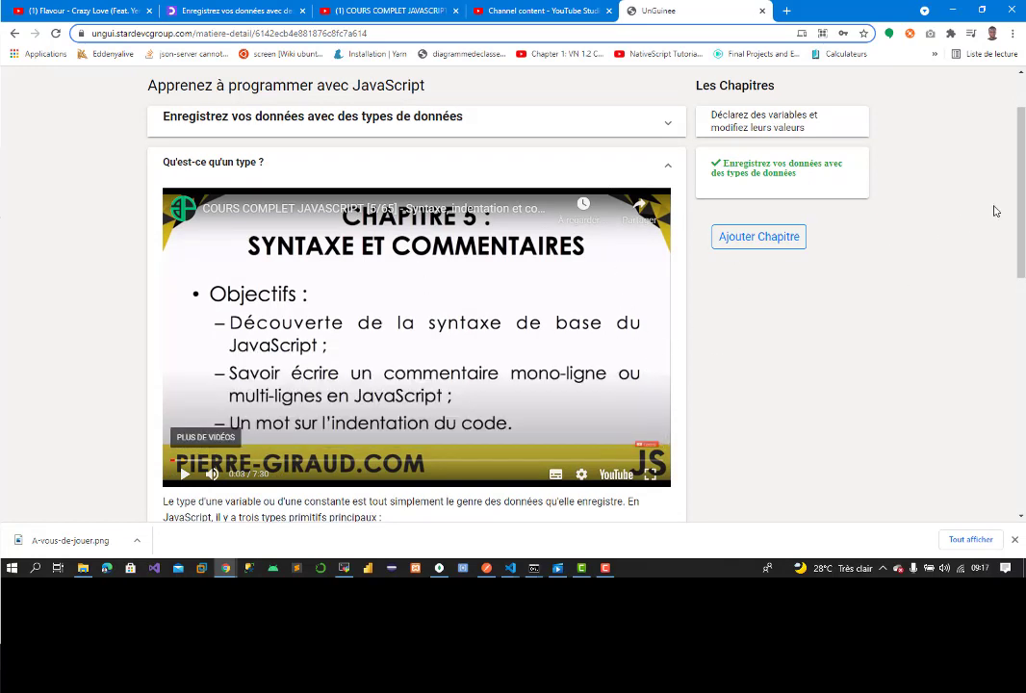
scroll(924, 144, "up", 1)
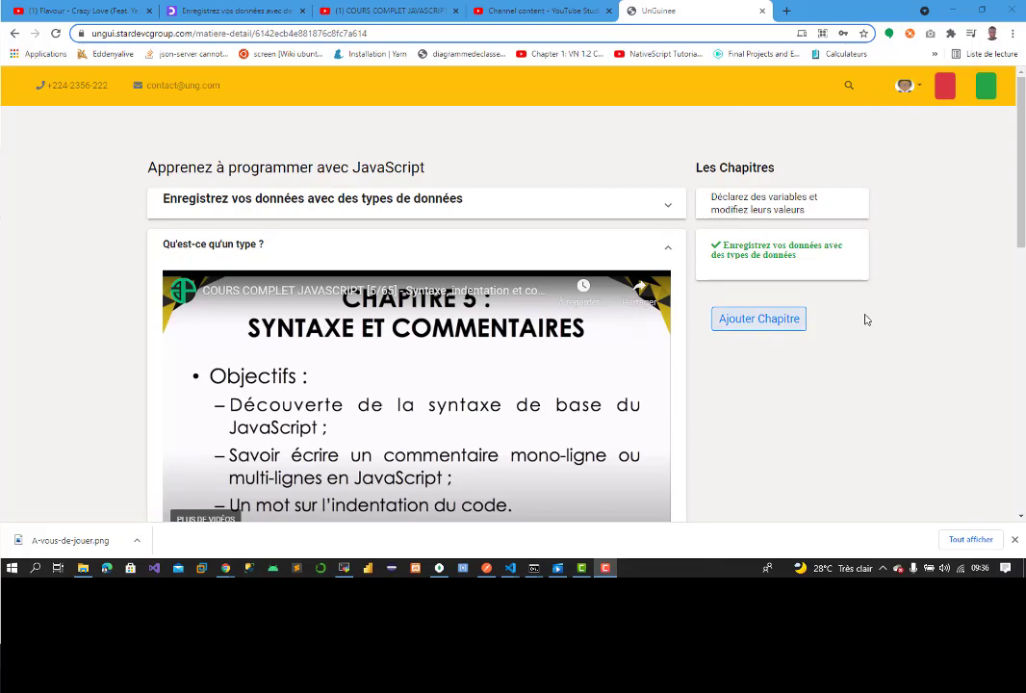
scroll(866, 320, "down", 7)
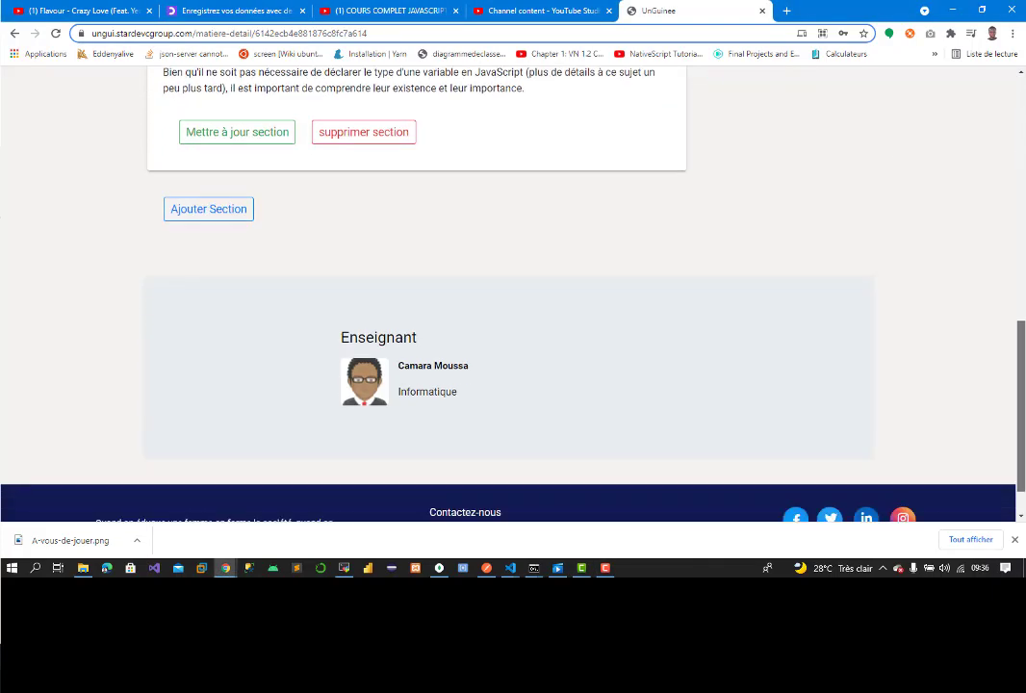
scroll(652, 282, "up", 7)
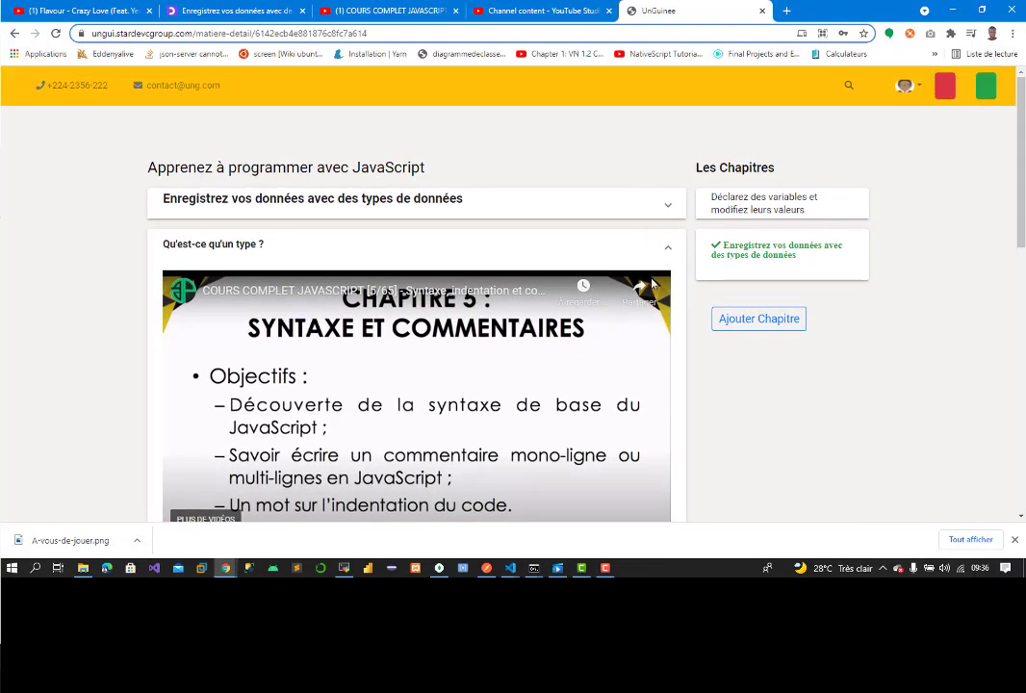
left_click(905, 86)
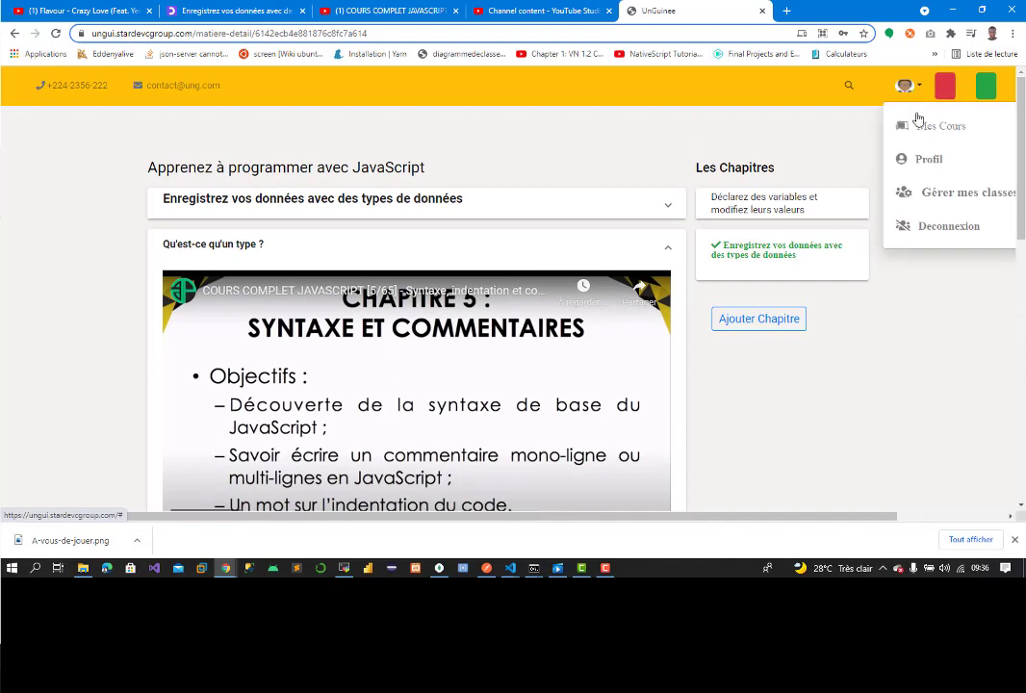
left_click(948, 227)
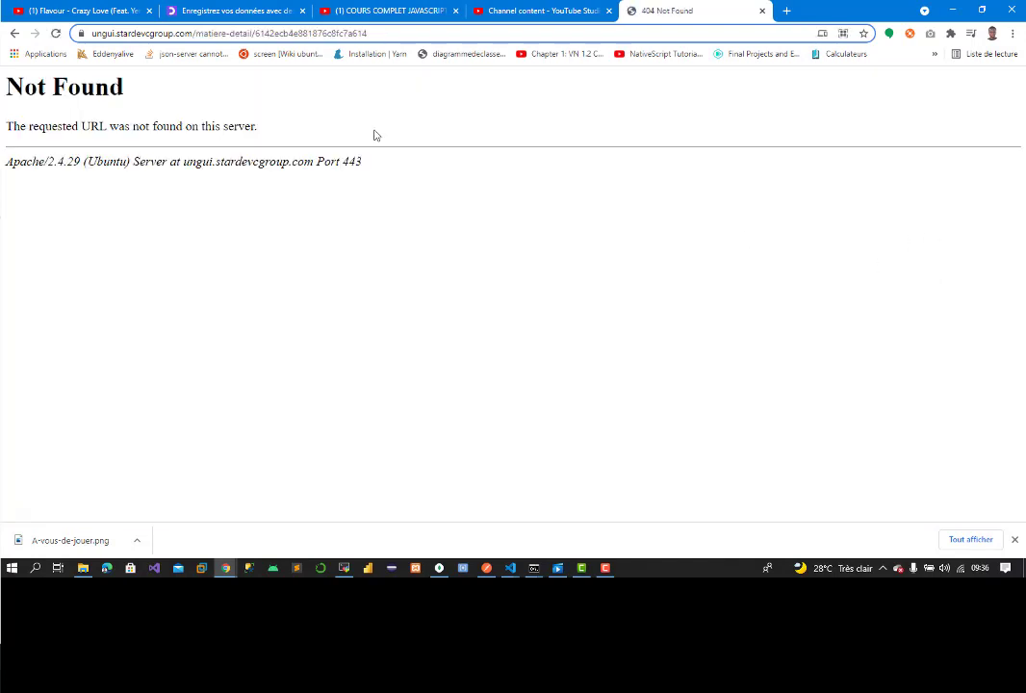
left_click(203, 35)
left_click(204, 35)
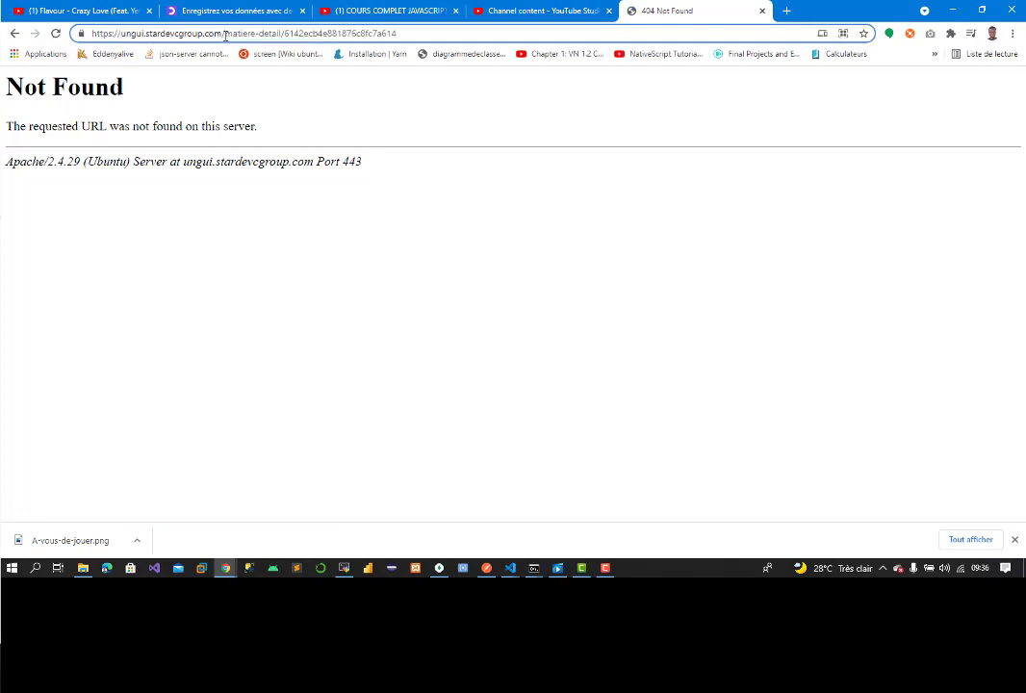
left_click_drag(226, 36, 402, 39)
key("BackSpace")
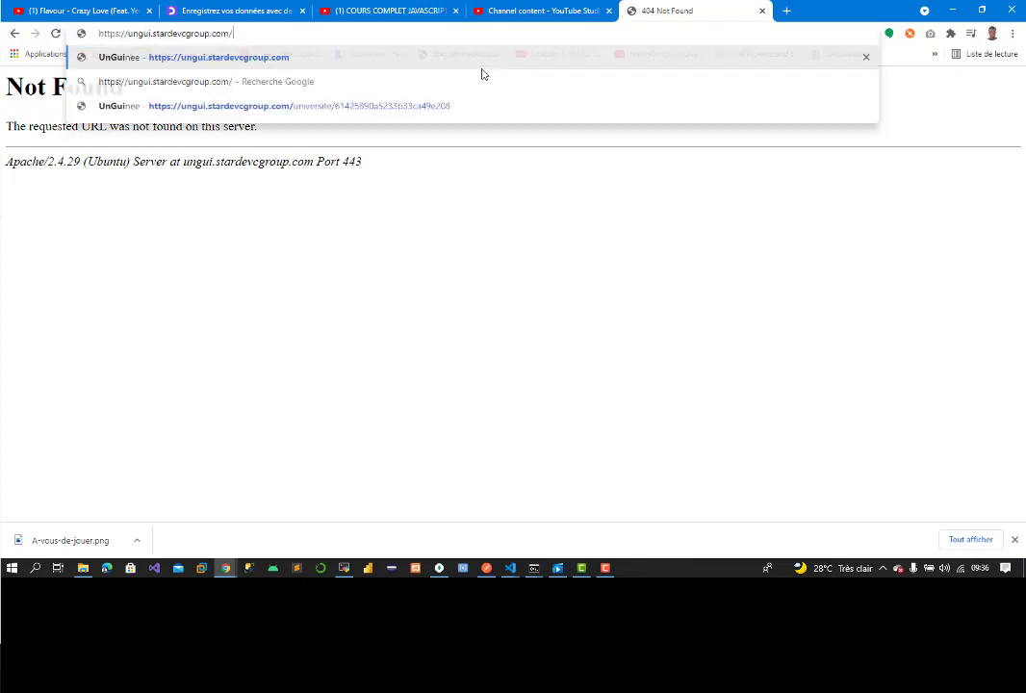
key("Return")
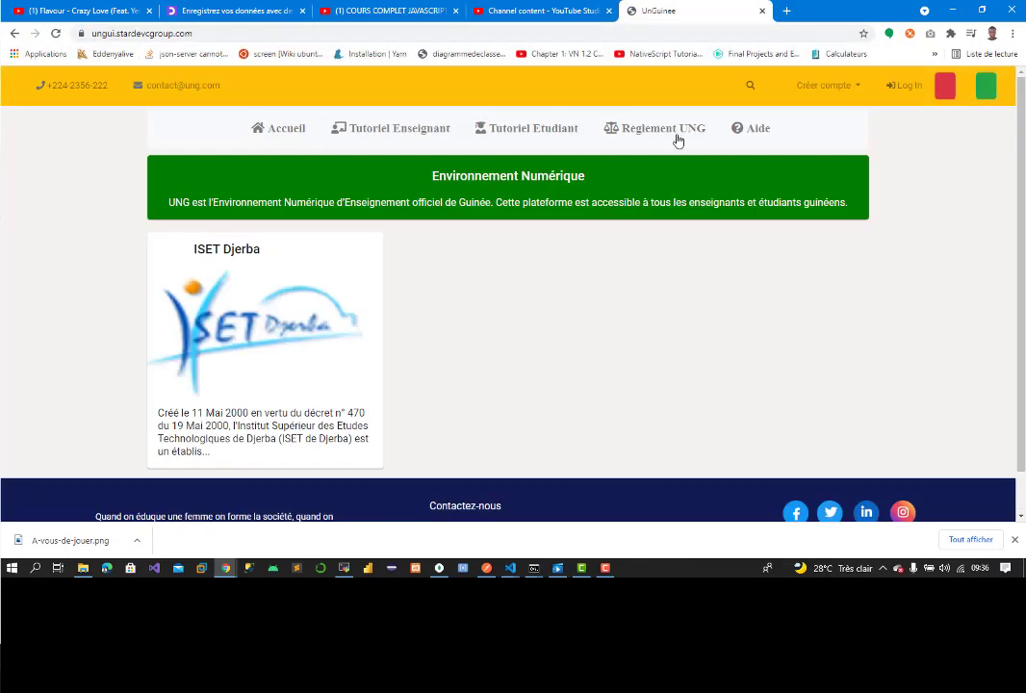
Step: Open the ISET Djerba page and expand Technologies de l'Informatique down to its Licence level
left_click(308, 375)
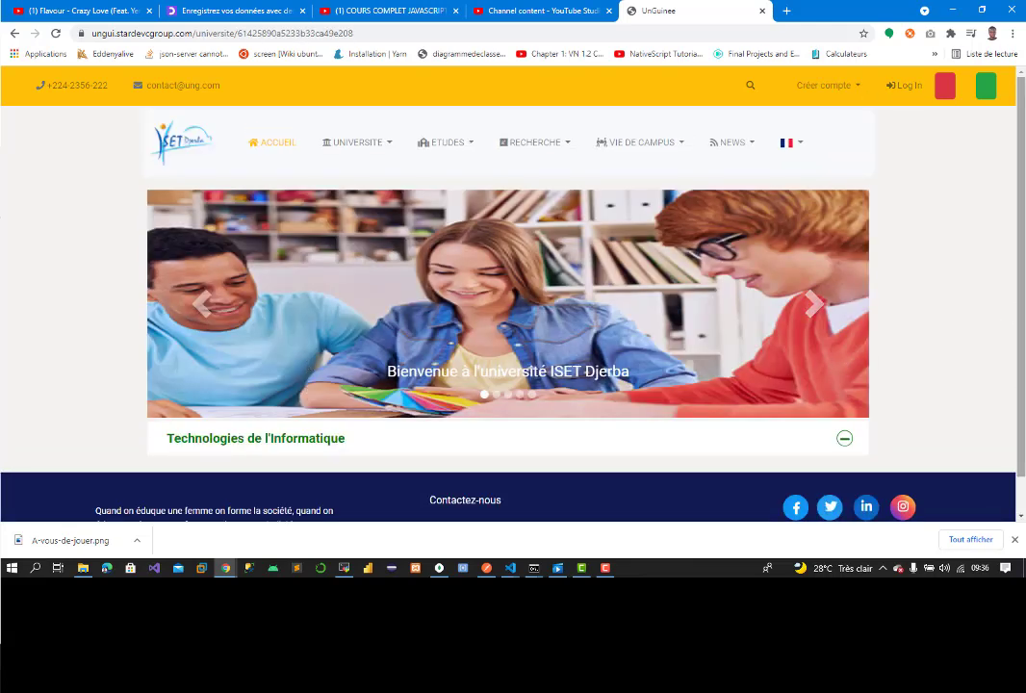
left_click_drag(1022, 401, 1022, 438)
left_click(823, 397)
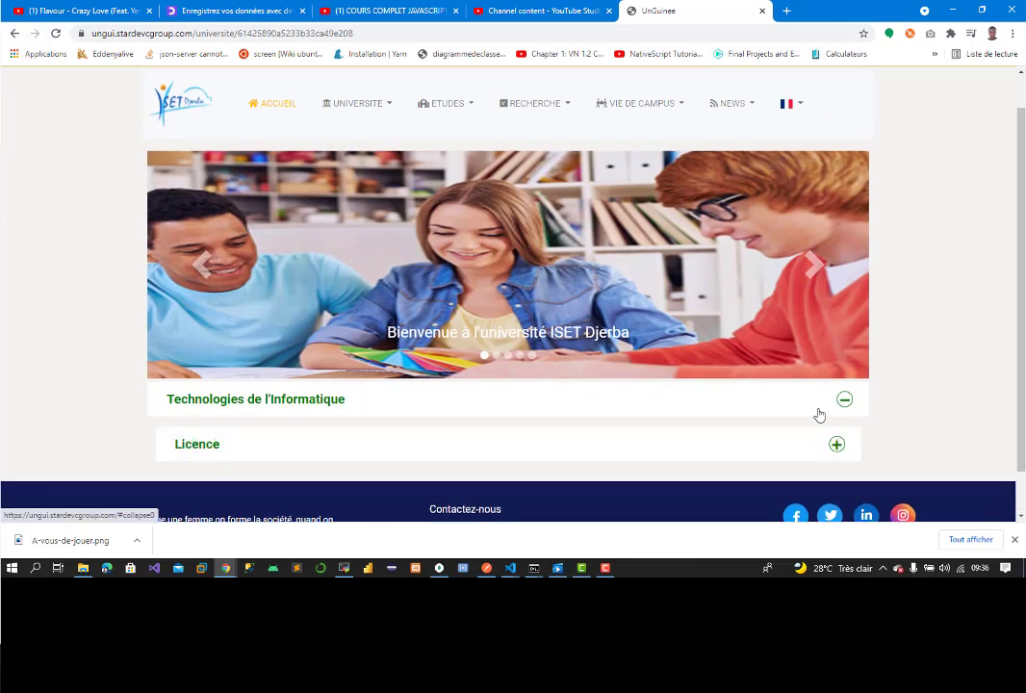
scroll(997, 482, "down", 1)
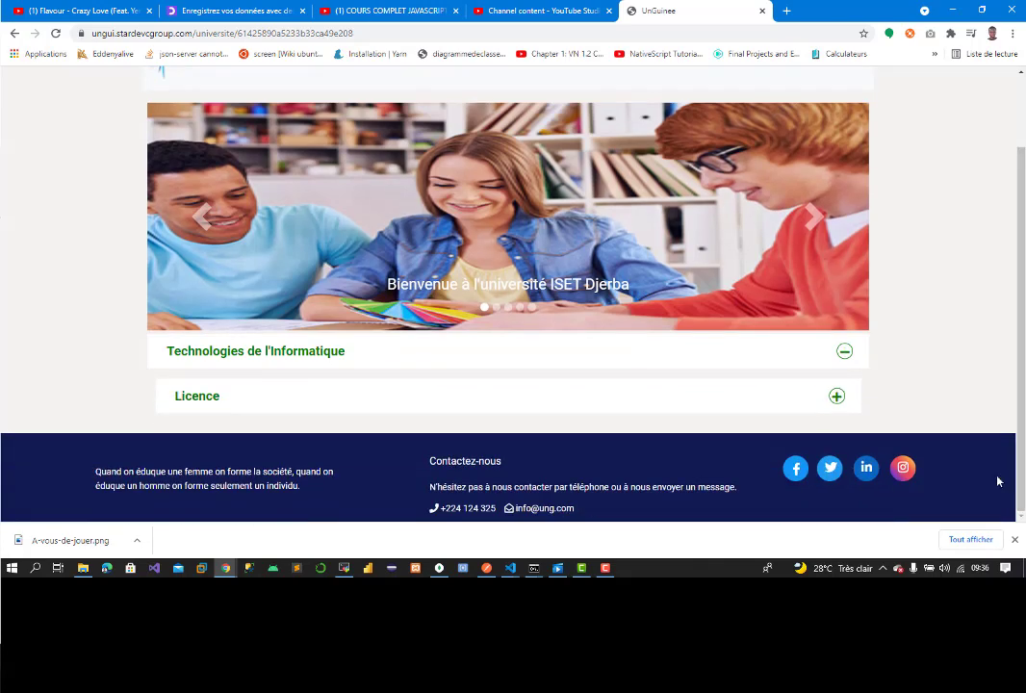
left_click(834, 401)
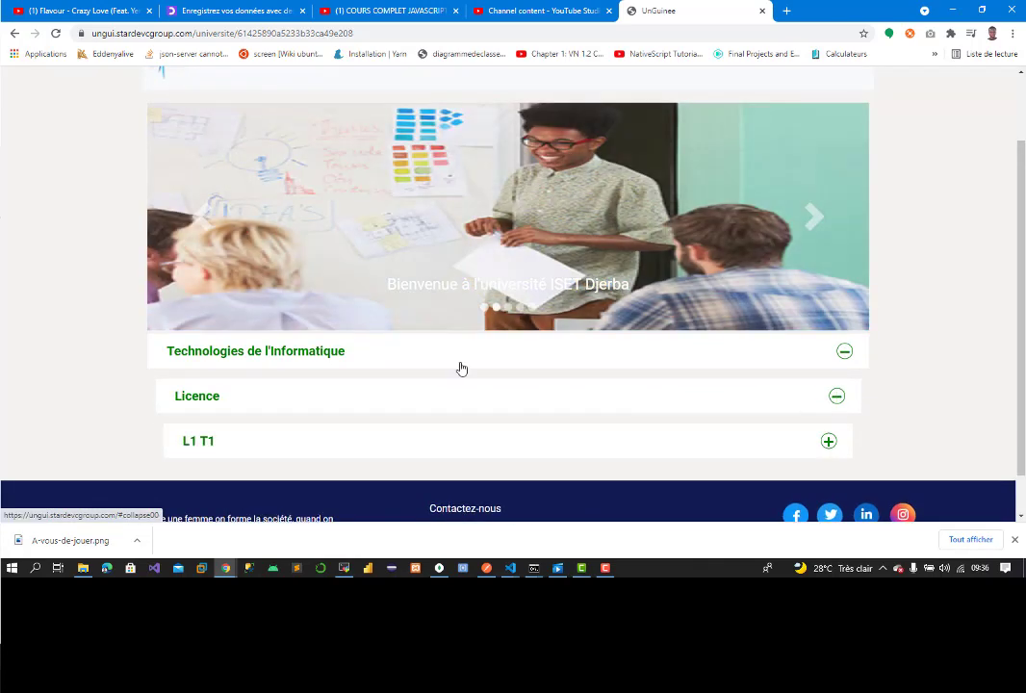
Step: Expand L1 T1 and Semestre 1 to show 'Apprenez à programmer avec JavaScript', then dismiss the downloads notice
left_click(636, 447)
scroll(1003, 453, "down", 3)
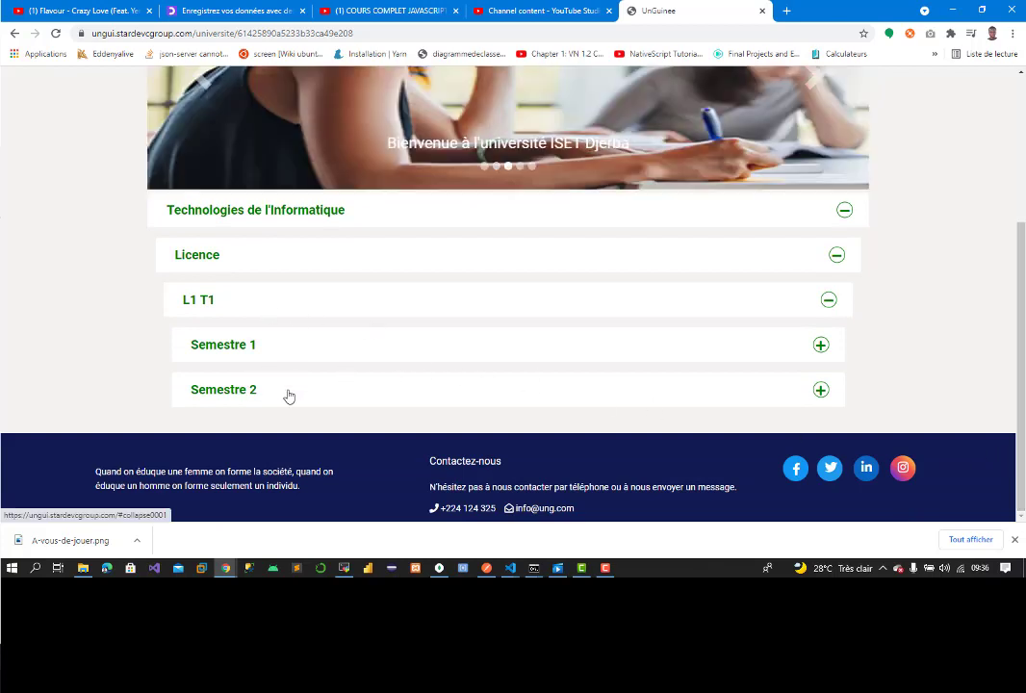
left_click(287, 398)
left_click(390, 392)
left_click(596, 354)
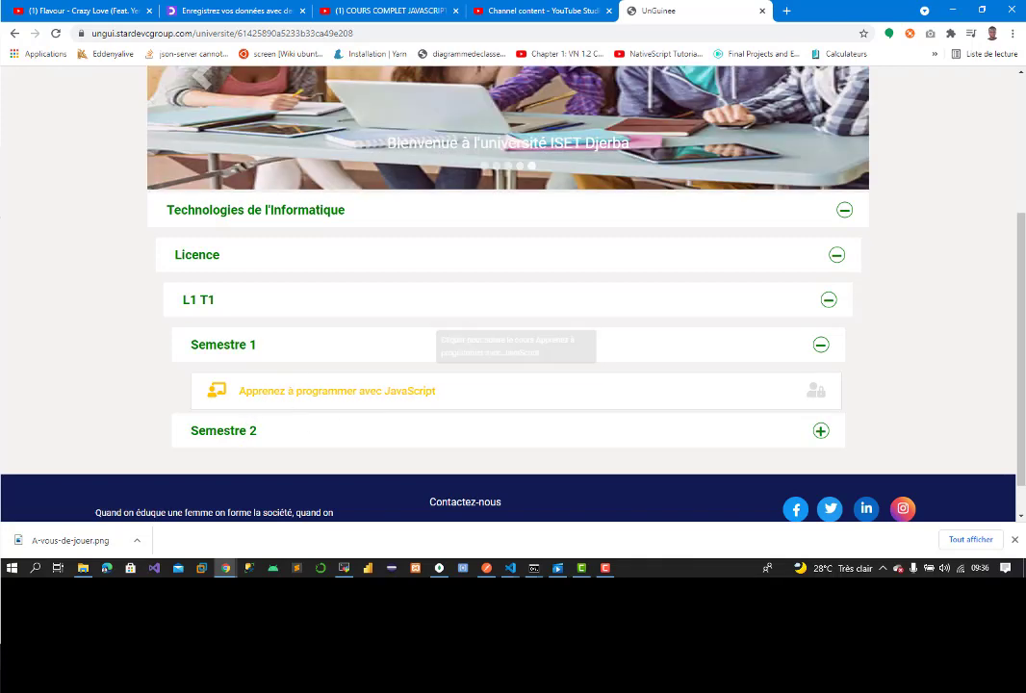
left_click(1015, 544)
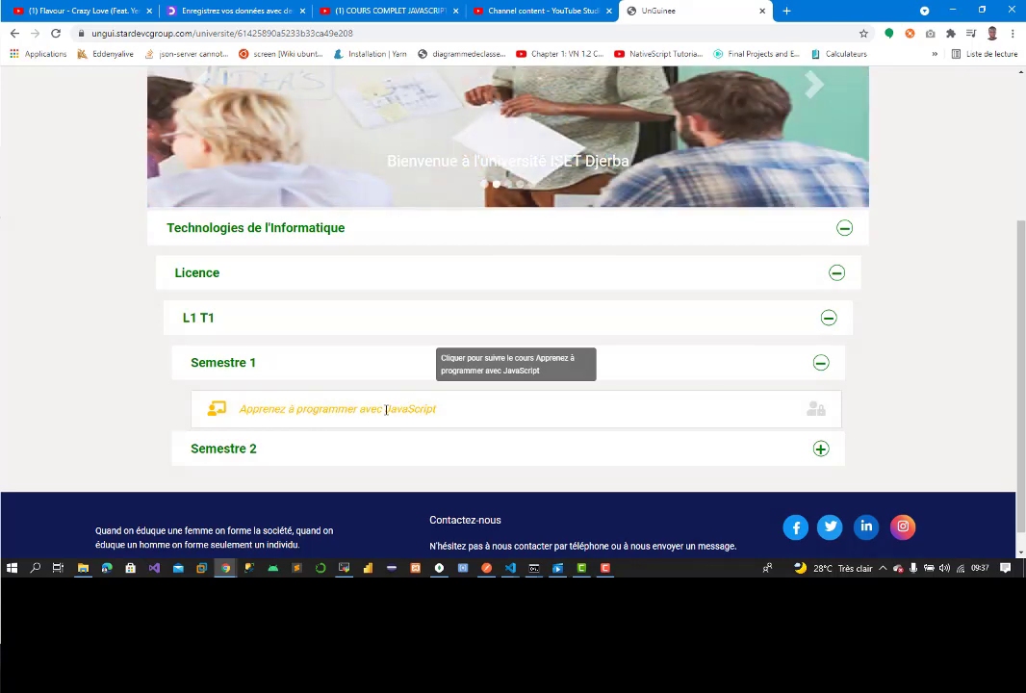
left_click(386, 411)
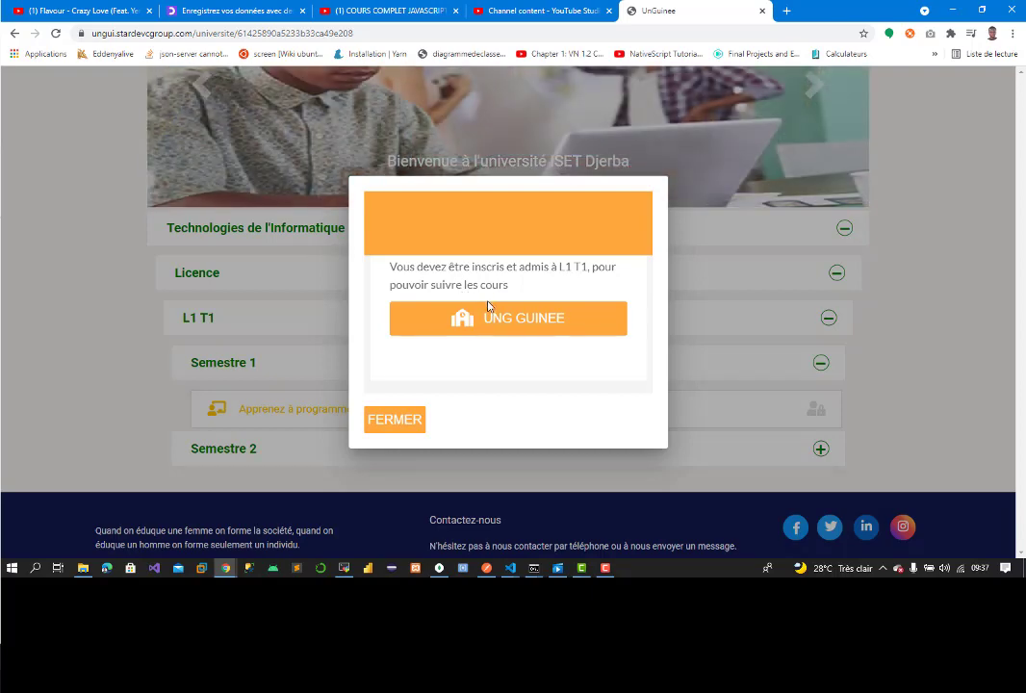
left_click(389, 421)
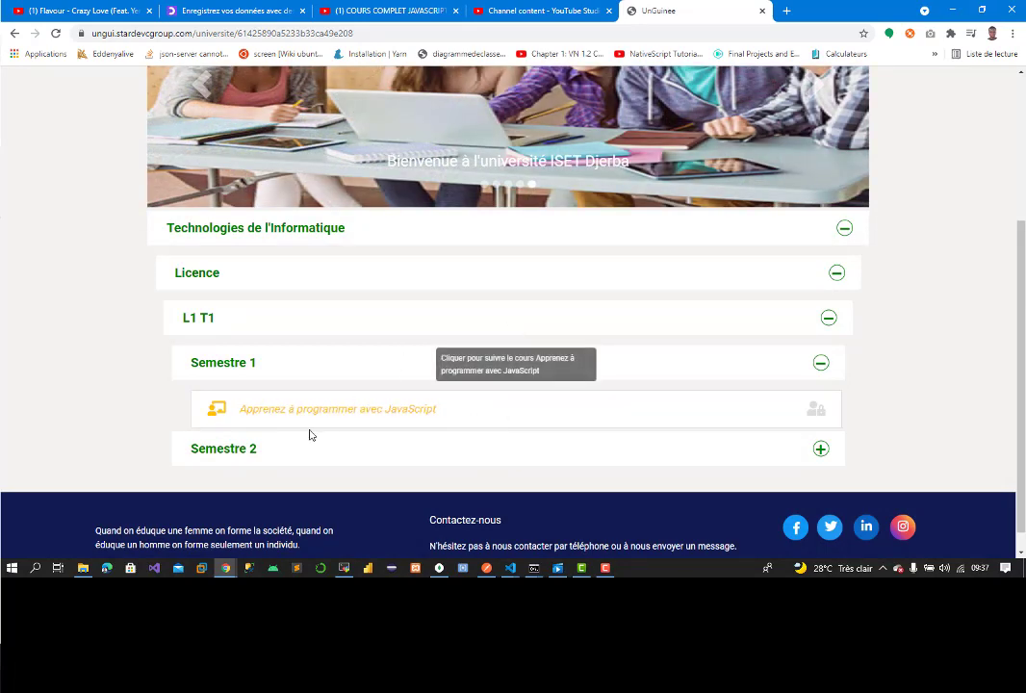
left_click(809, 415)
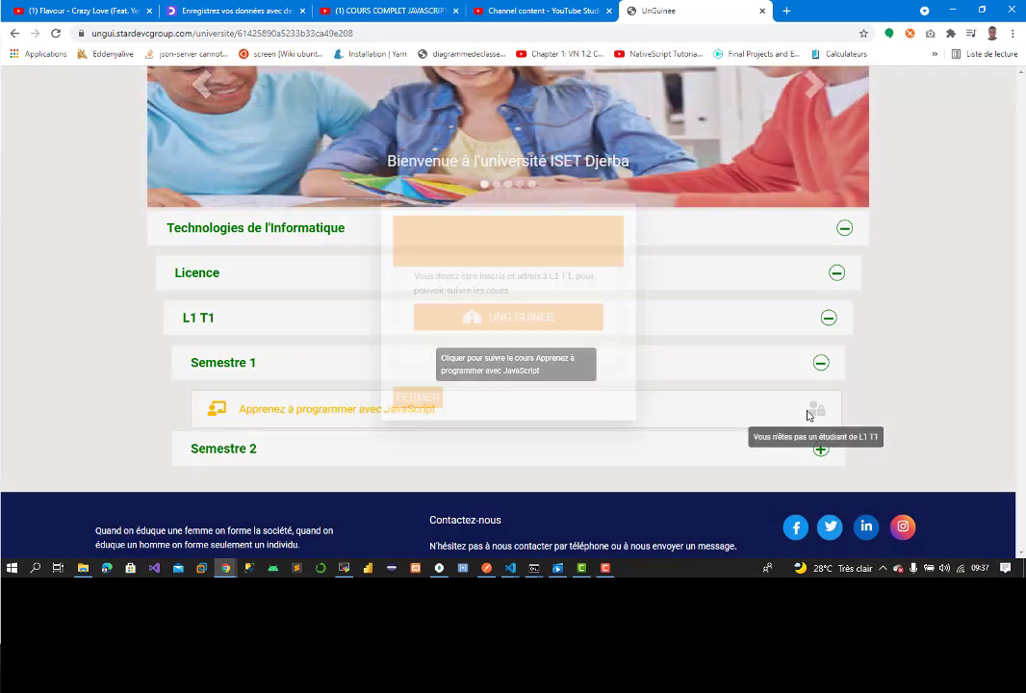
left_click(809, 415)
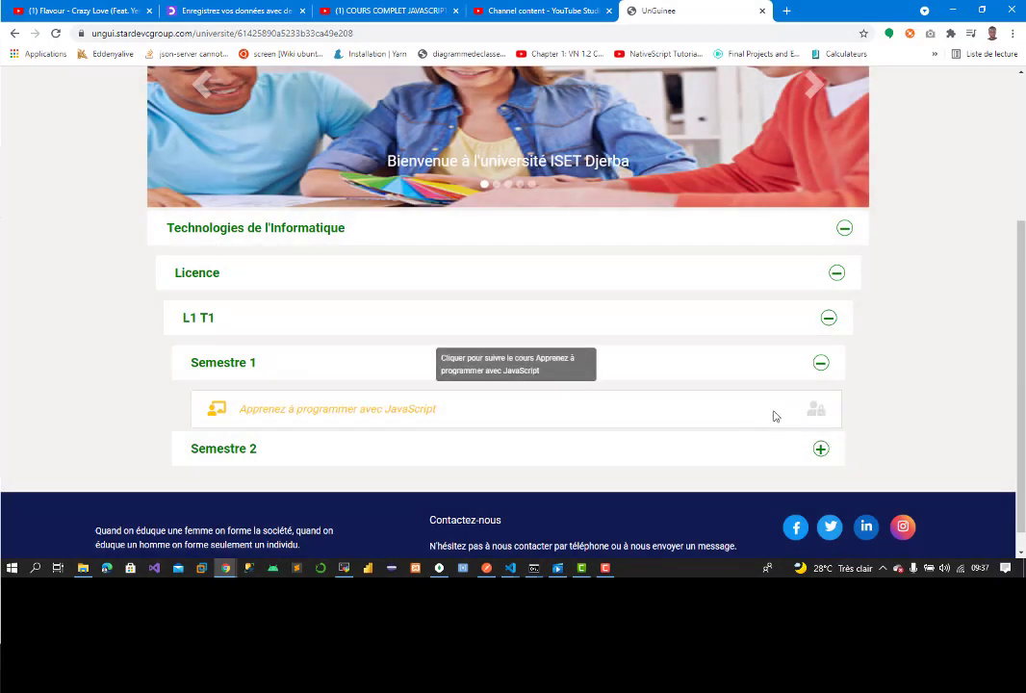
scroll(1023, 452, "down", 1)
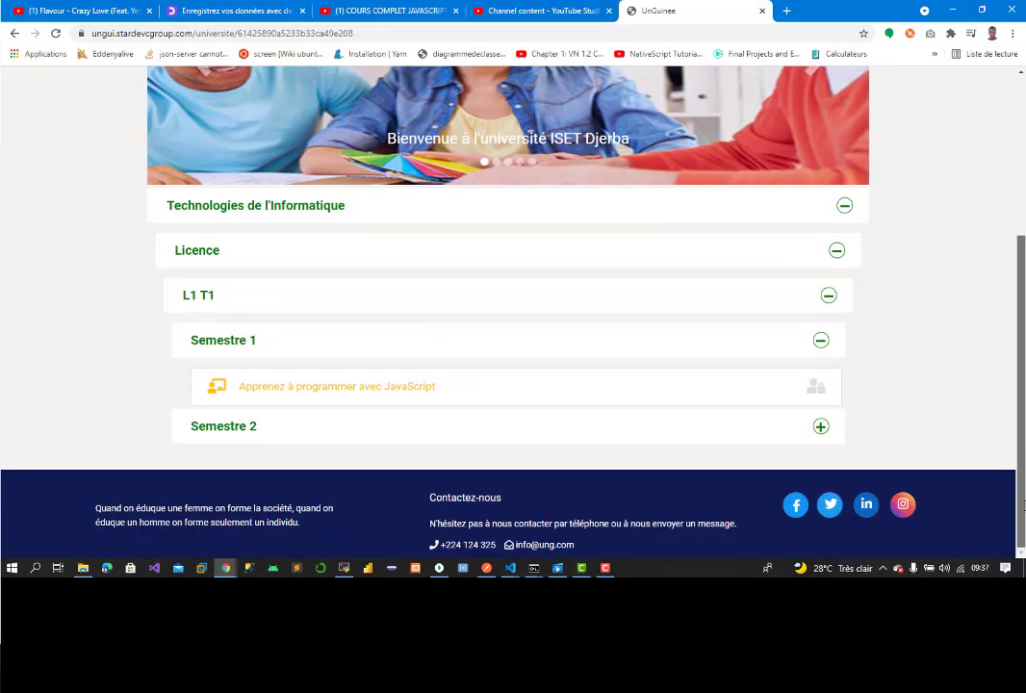
scroll(1024, 505, "up", 3)
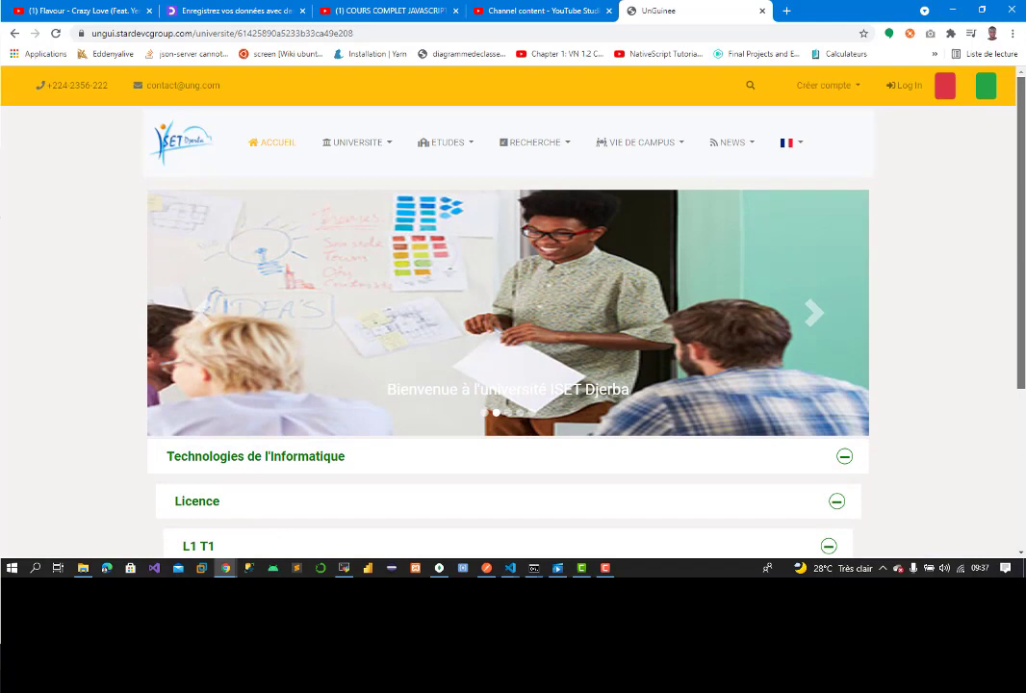
scroll(508, 318, "down", 3)
scroll(1019, 238, "up", 3)
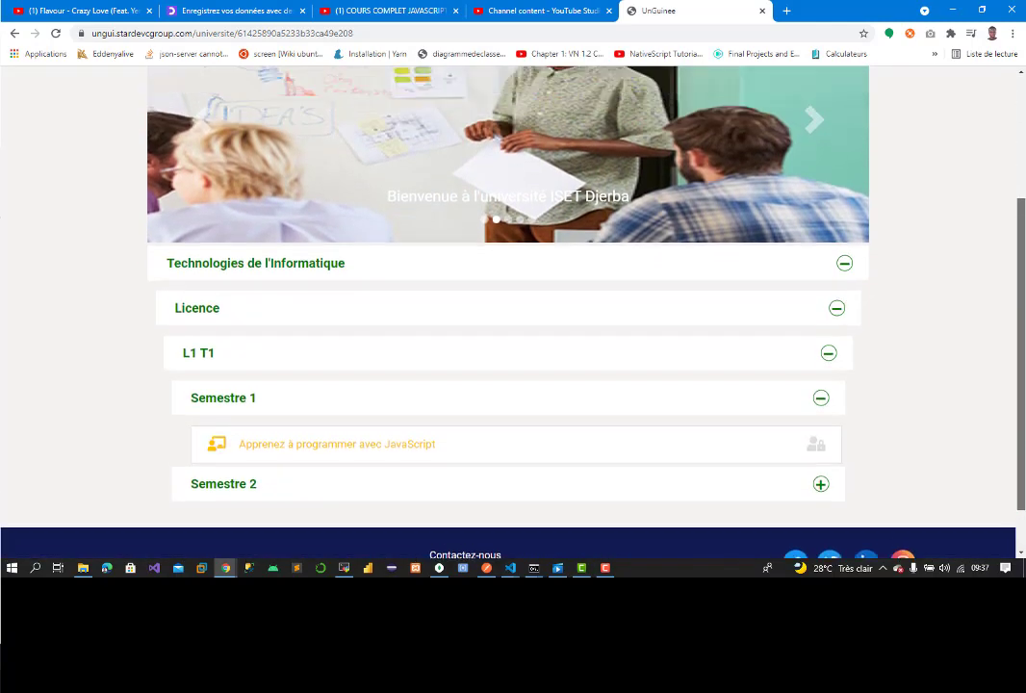
scroll(1018, 219, "down", 3)
scroll(1020, 395, "up", 3)
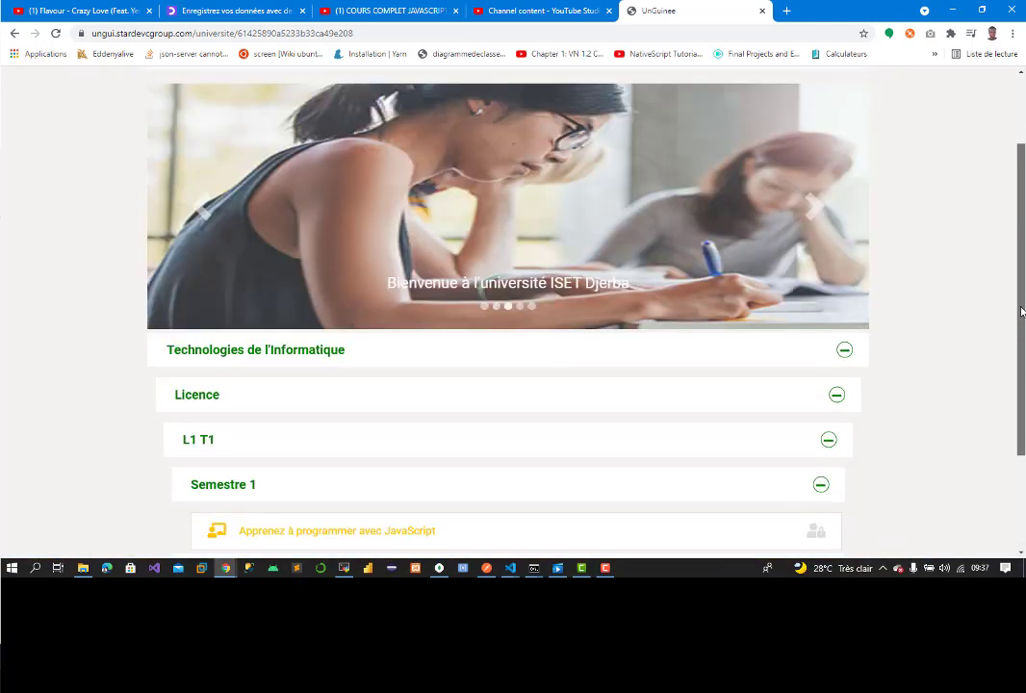
scroll(1021, 269, "down", 1)
scroll(1022, 421, "down", 3)
scroll(1001, 510, "up", 3)
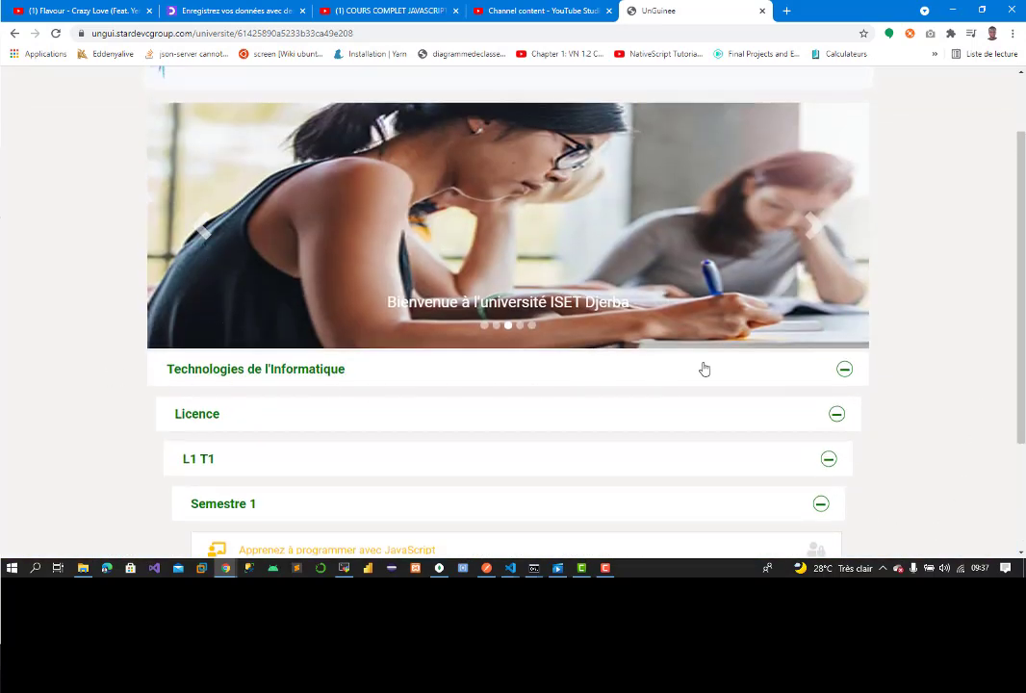
scroll(1020, 359, "up", 2)
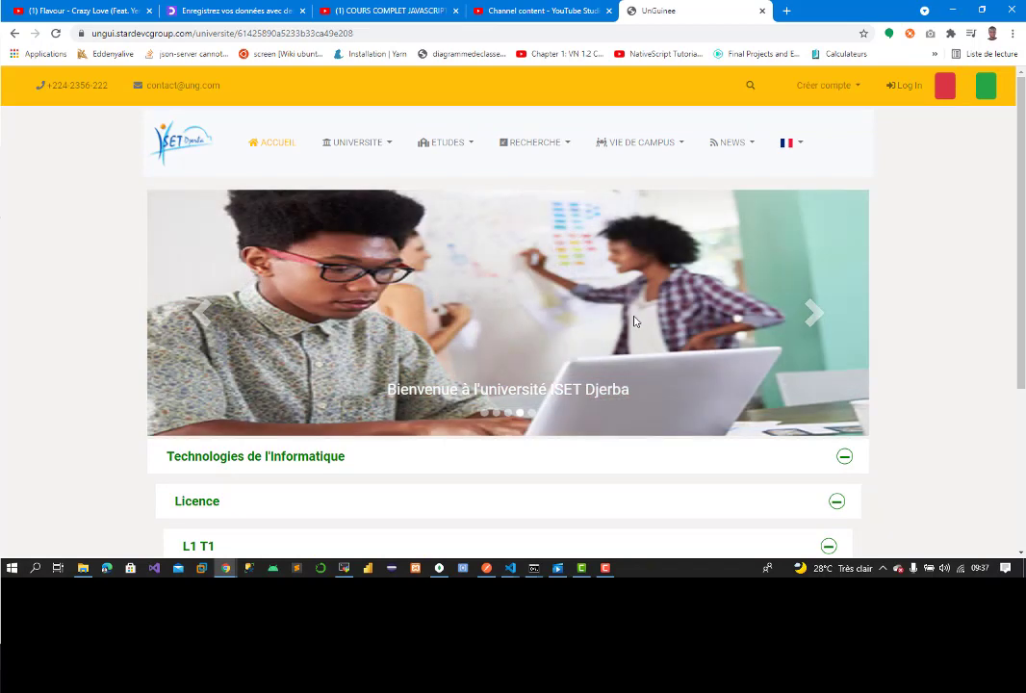
left_click(606, 569)
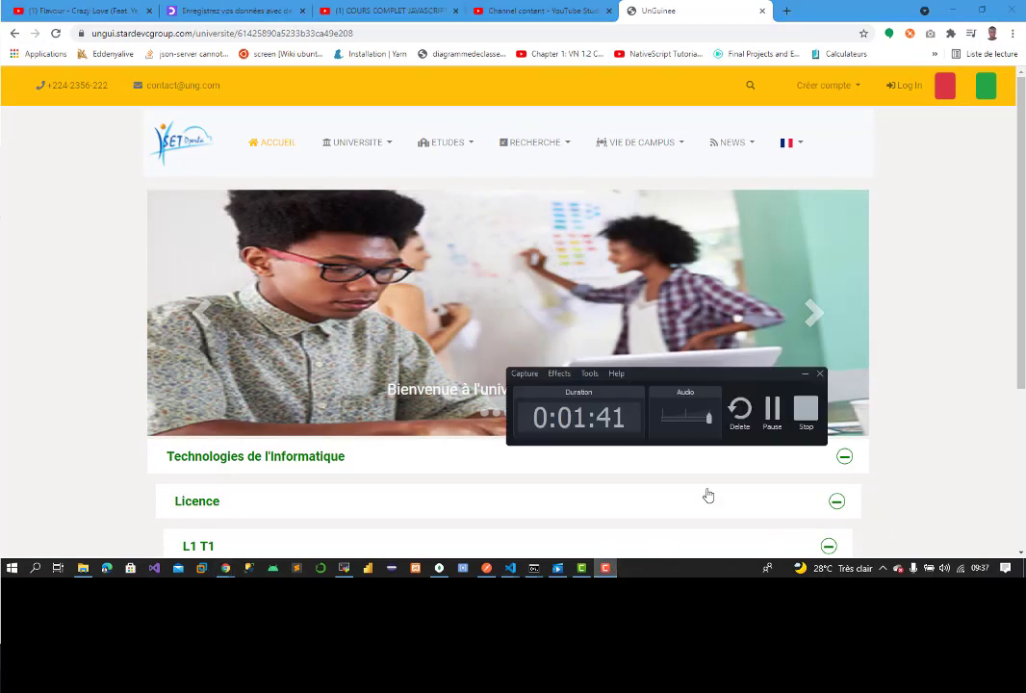